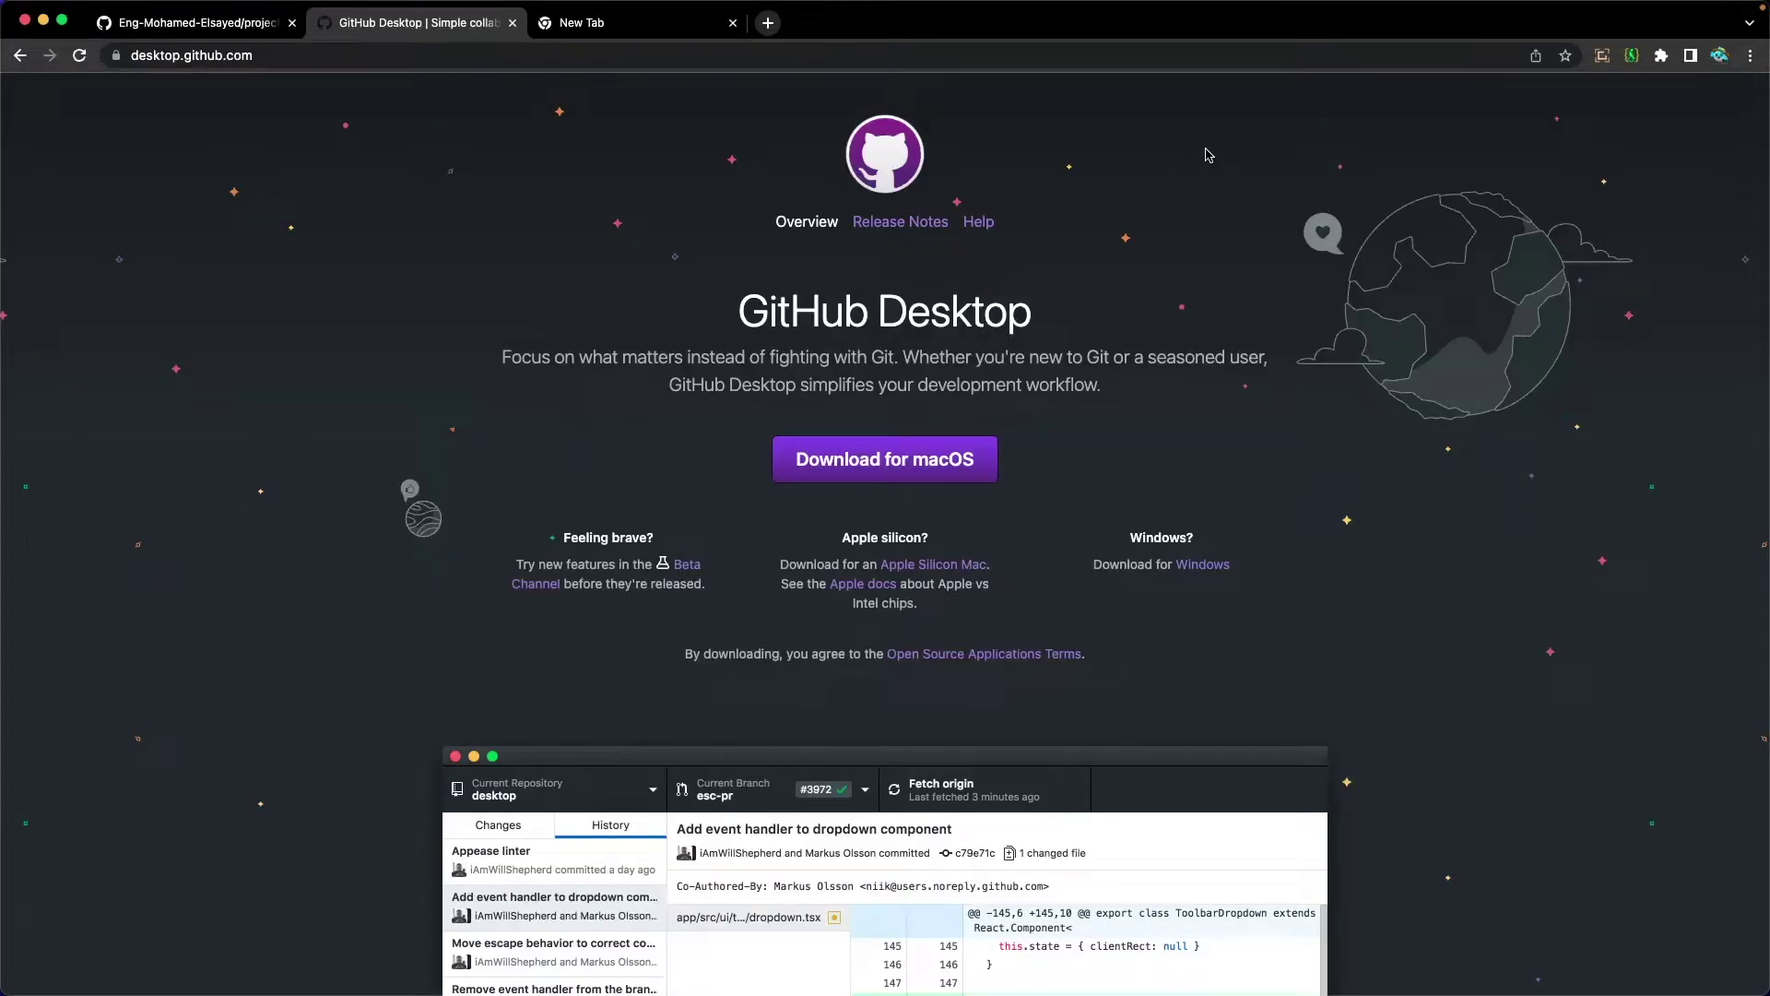
Download GitHub Desktop for macOS and show the downloaded zip file in Finder
click(931, 469)
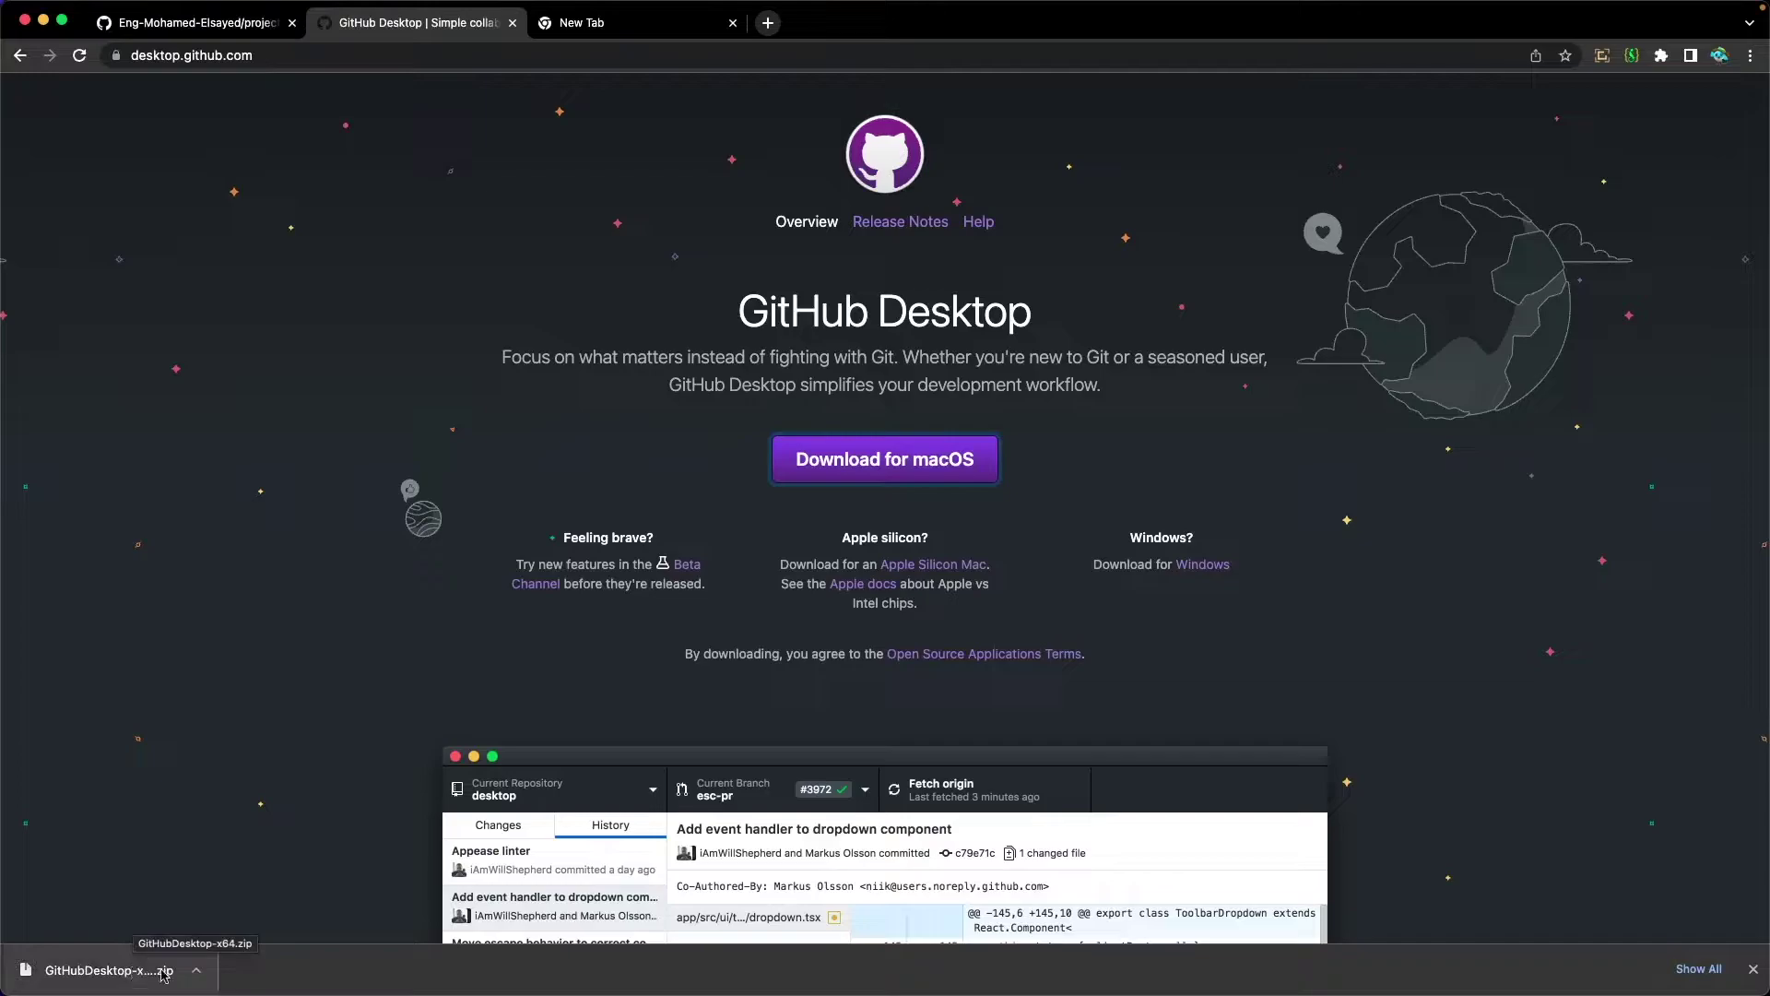
click(198, 972)
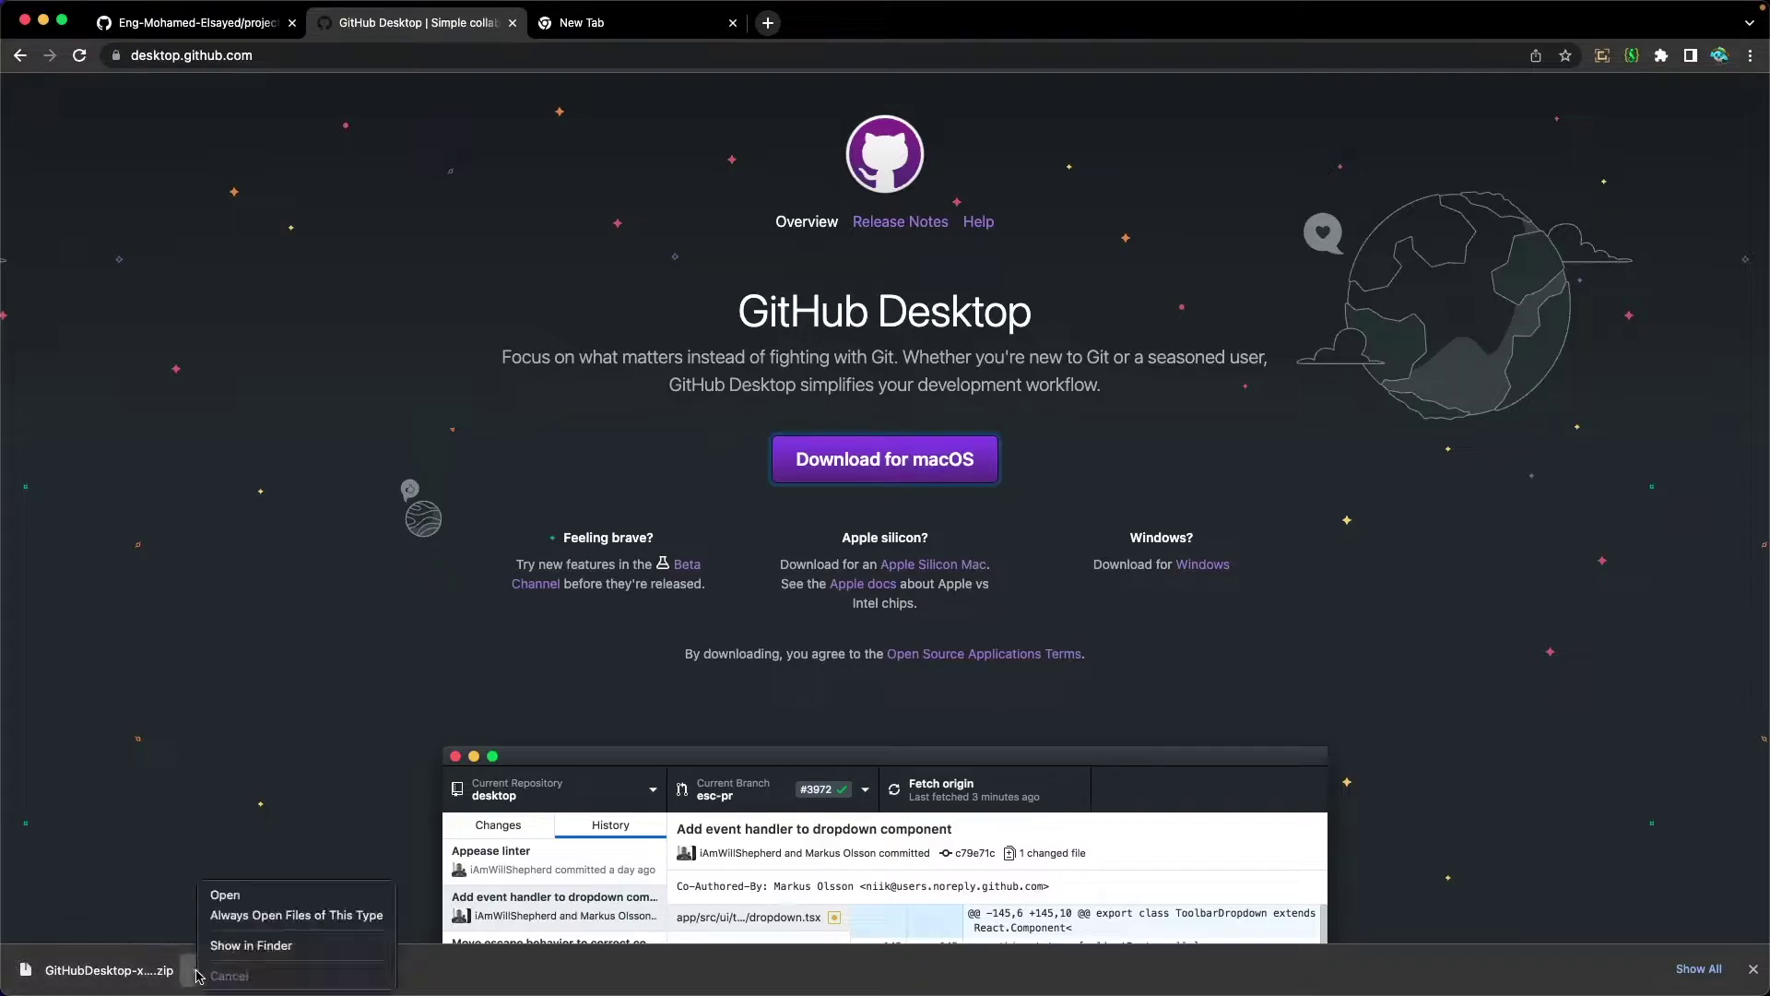
click(238, 947)
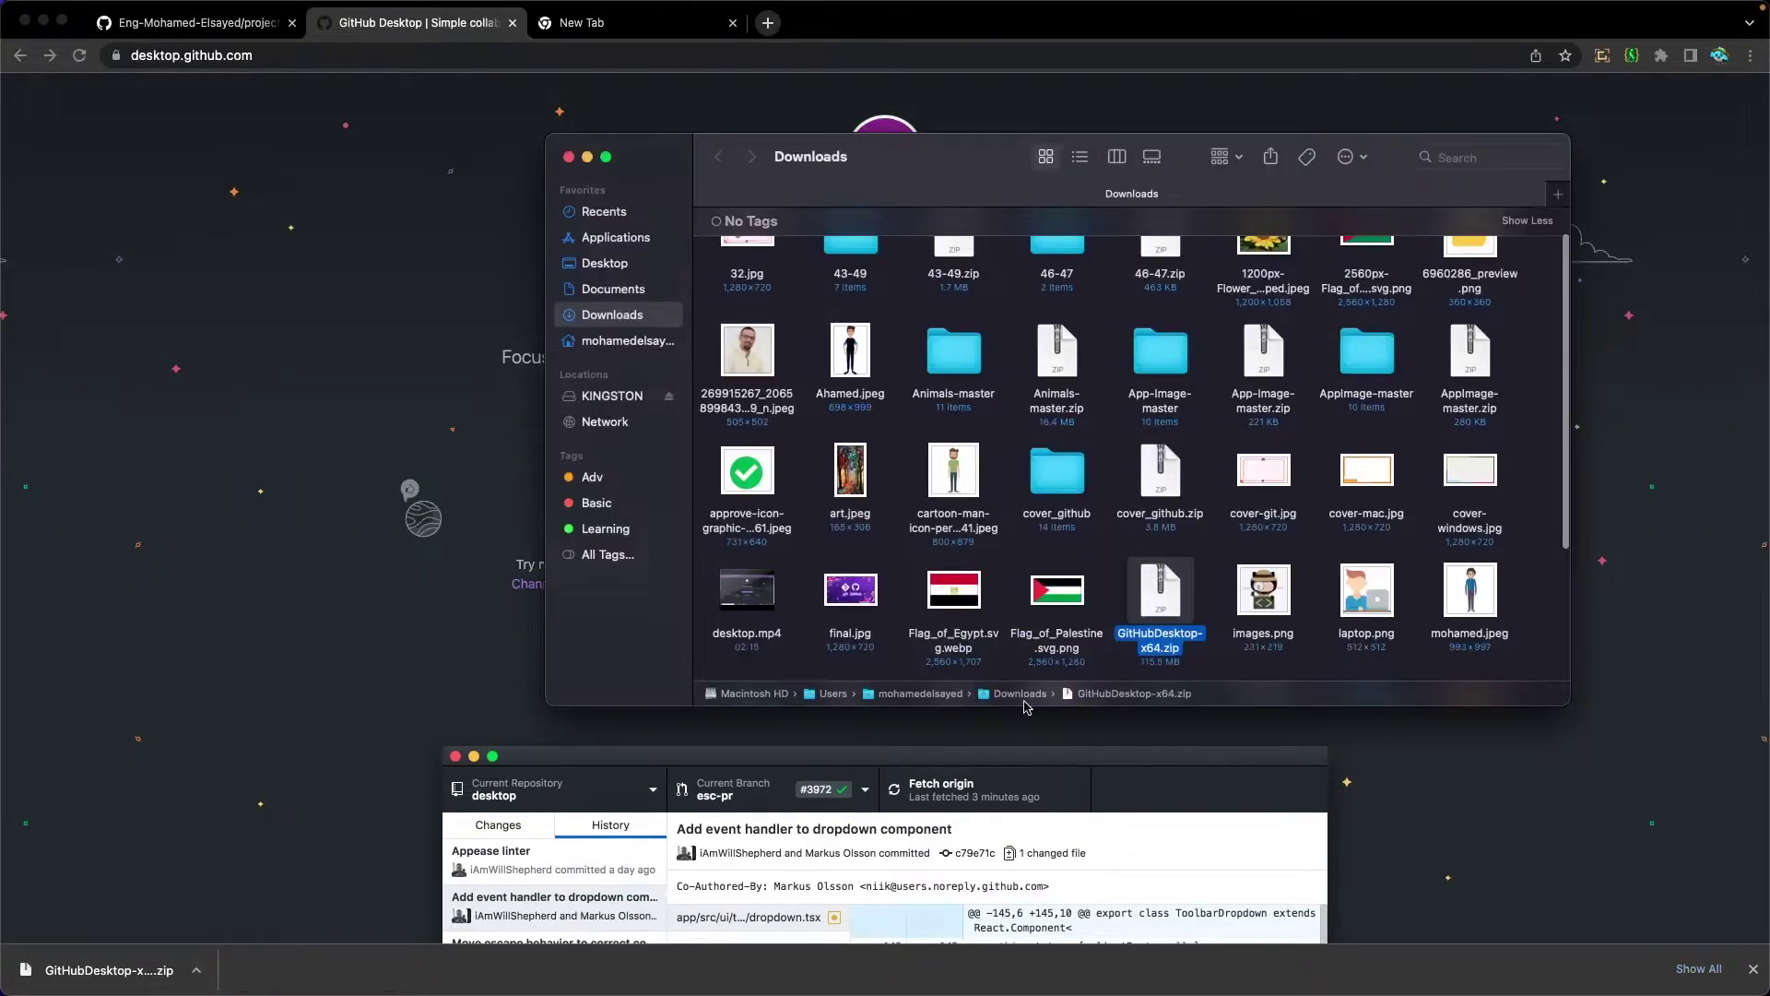
Extract GitHubDesktop-x64.zip in Downloads and launch the GitHub Desktop app, allowing it to open
double_click(1163, 611)
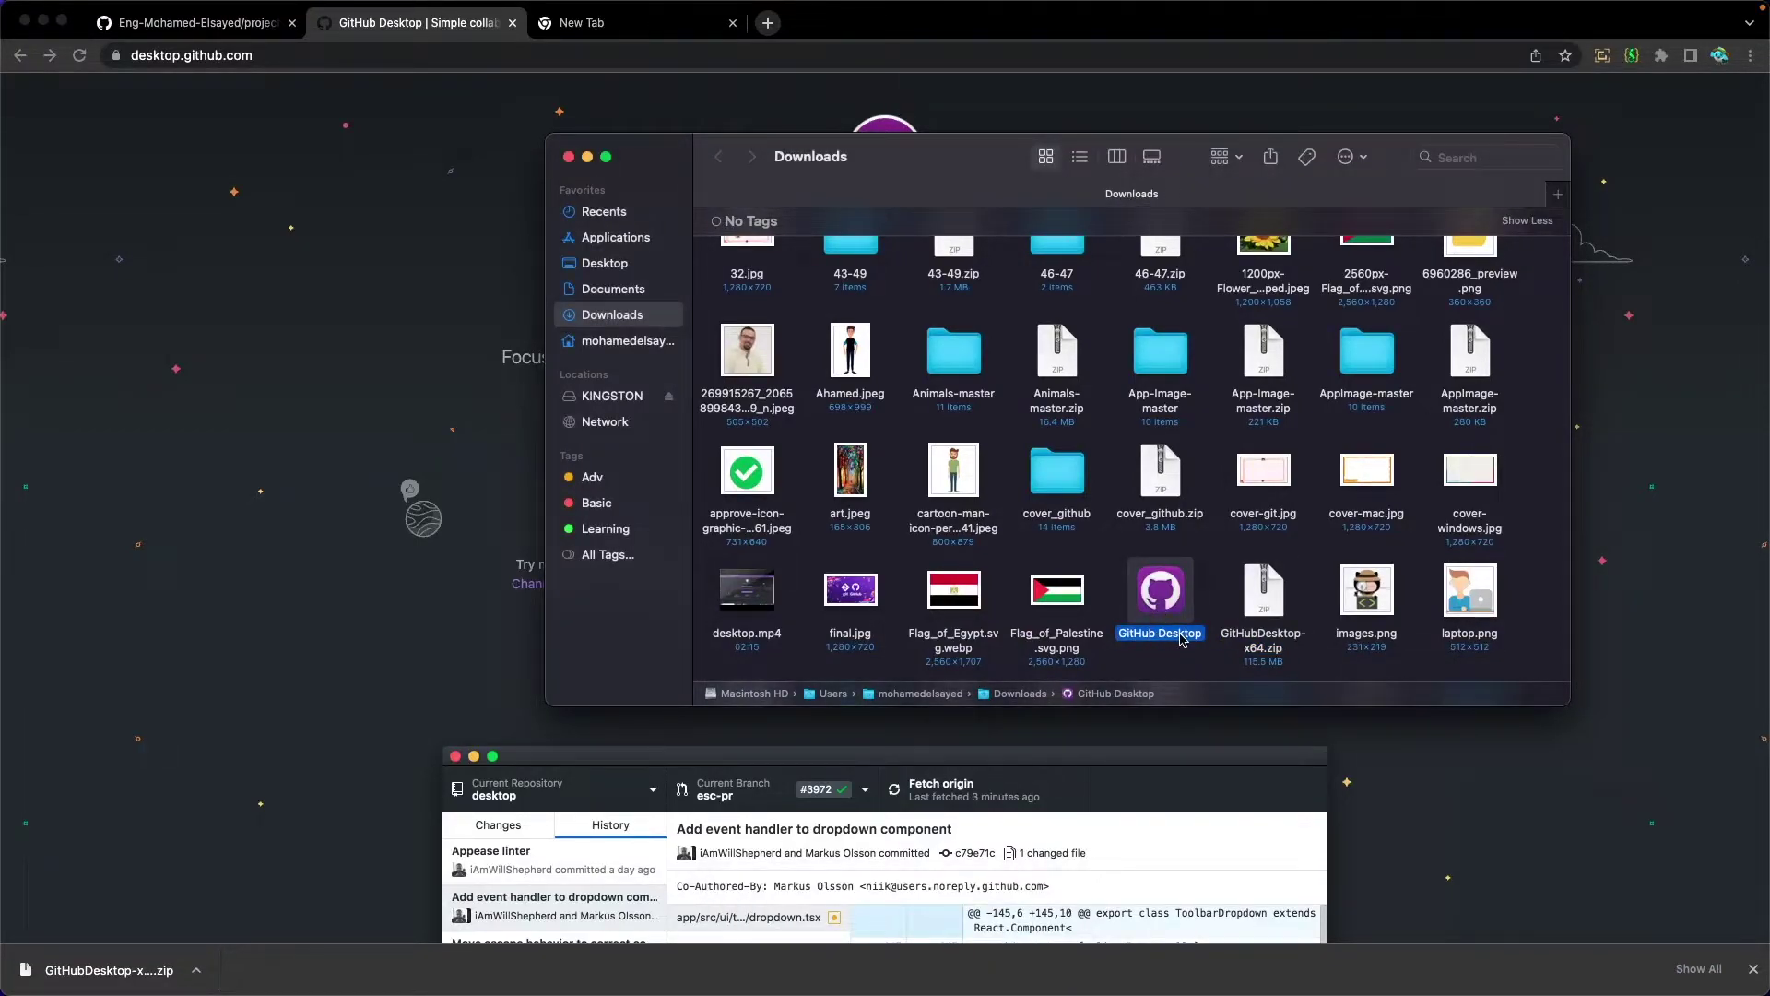
double_click(1162, 598)
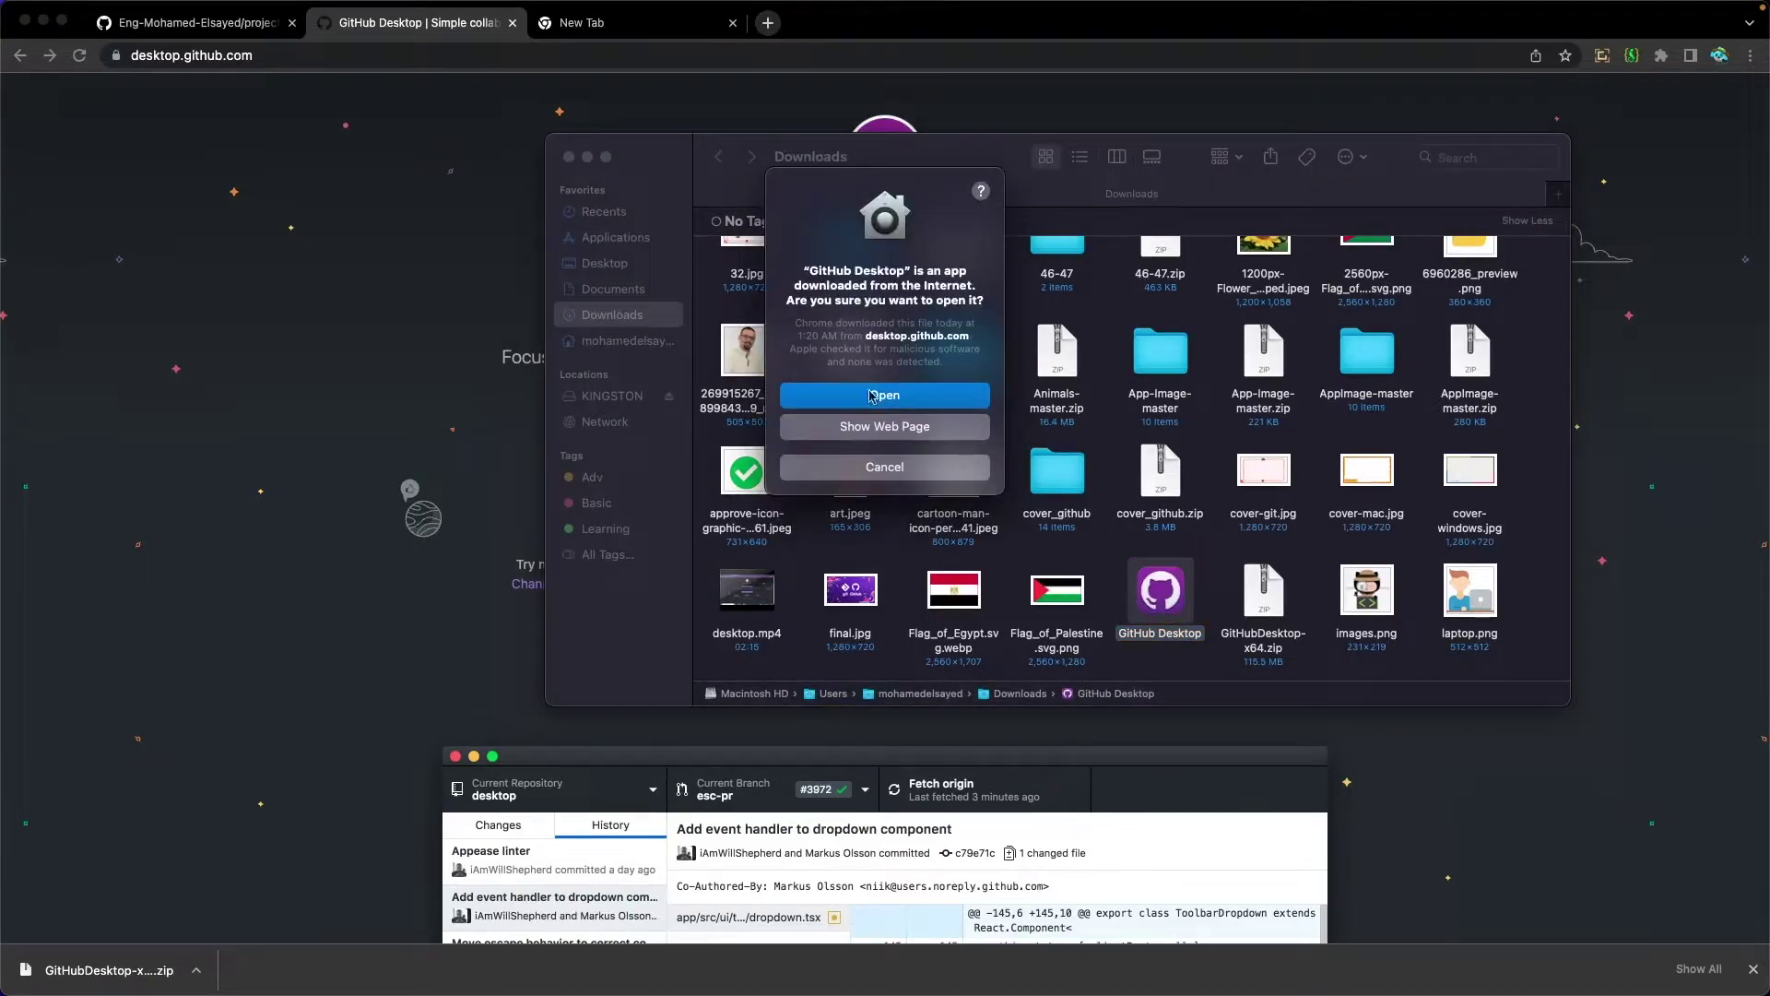
click(881, 400)
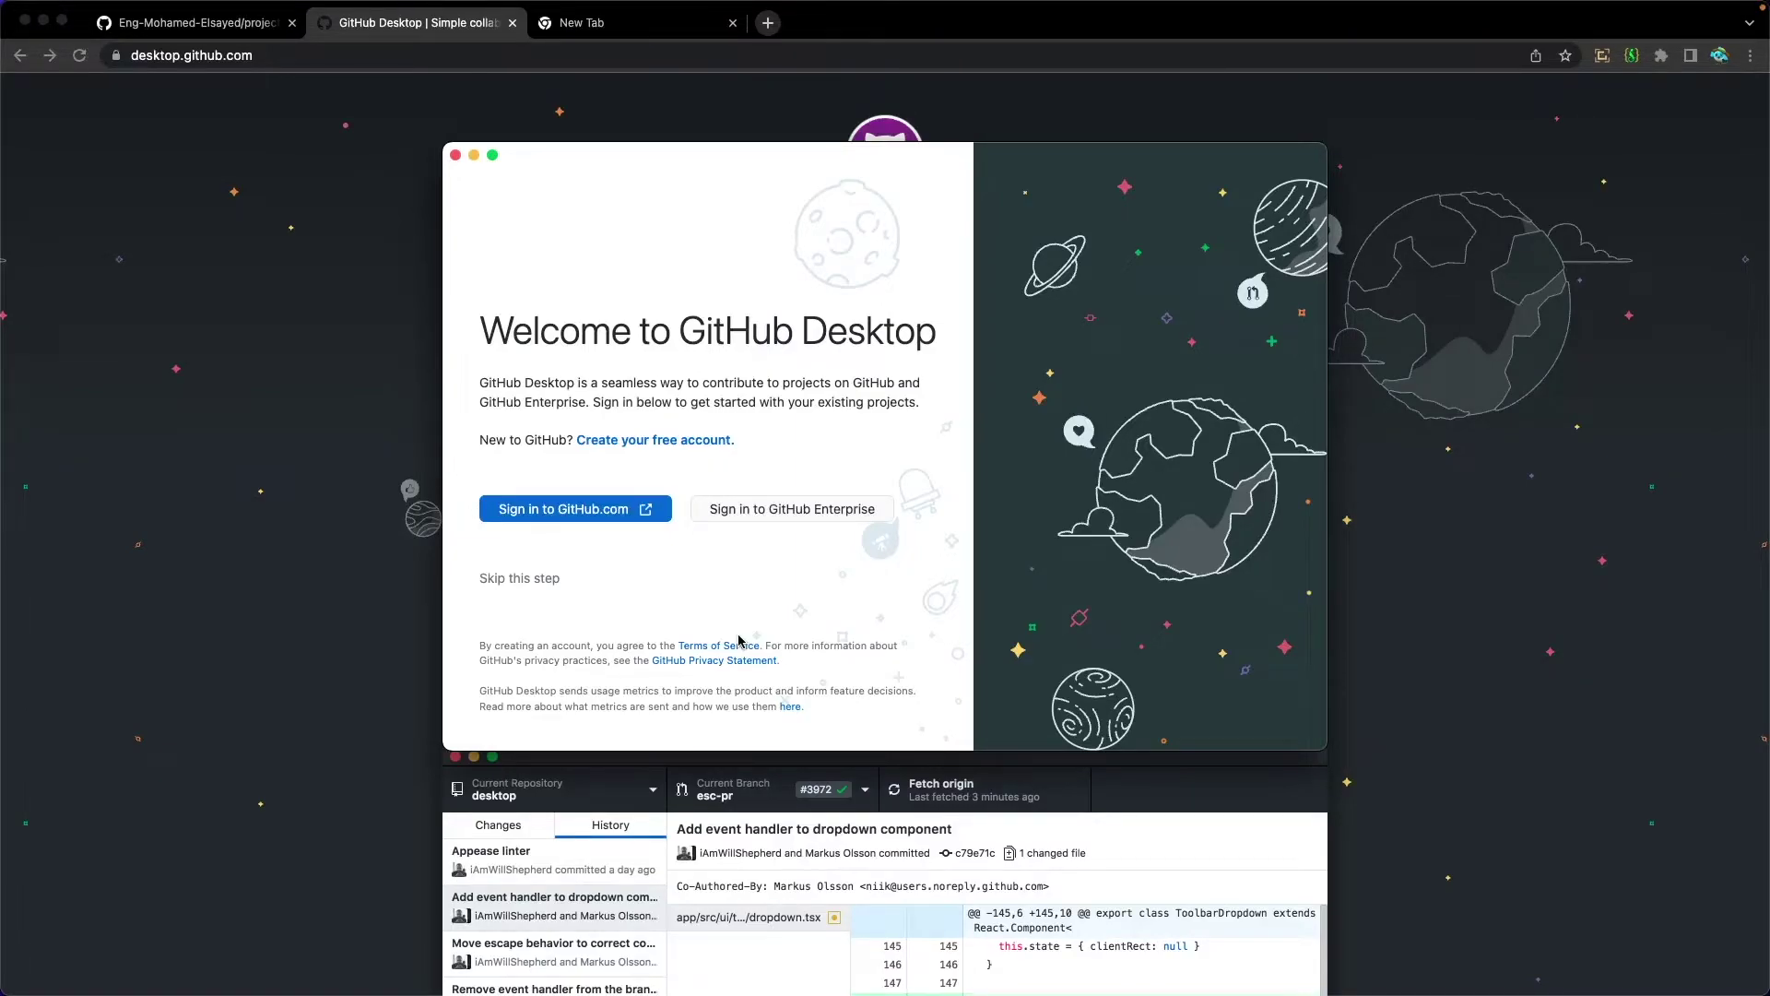
Sign in to GitHub.com, authorize GitHub Desktop, and always allow github.com links to open in the app
click(599, 518)
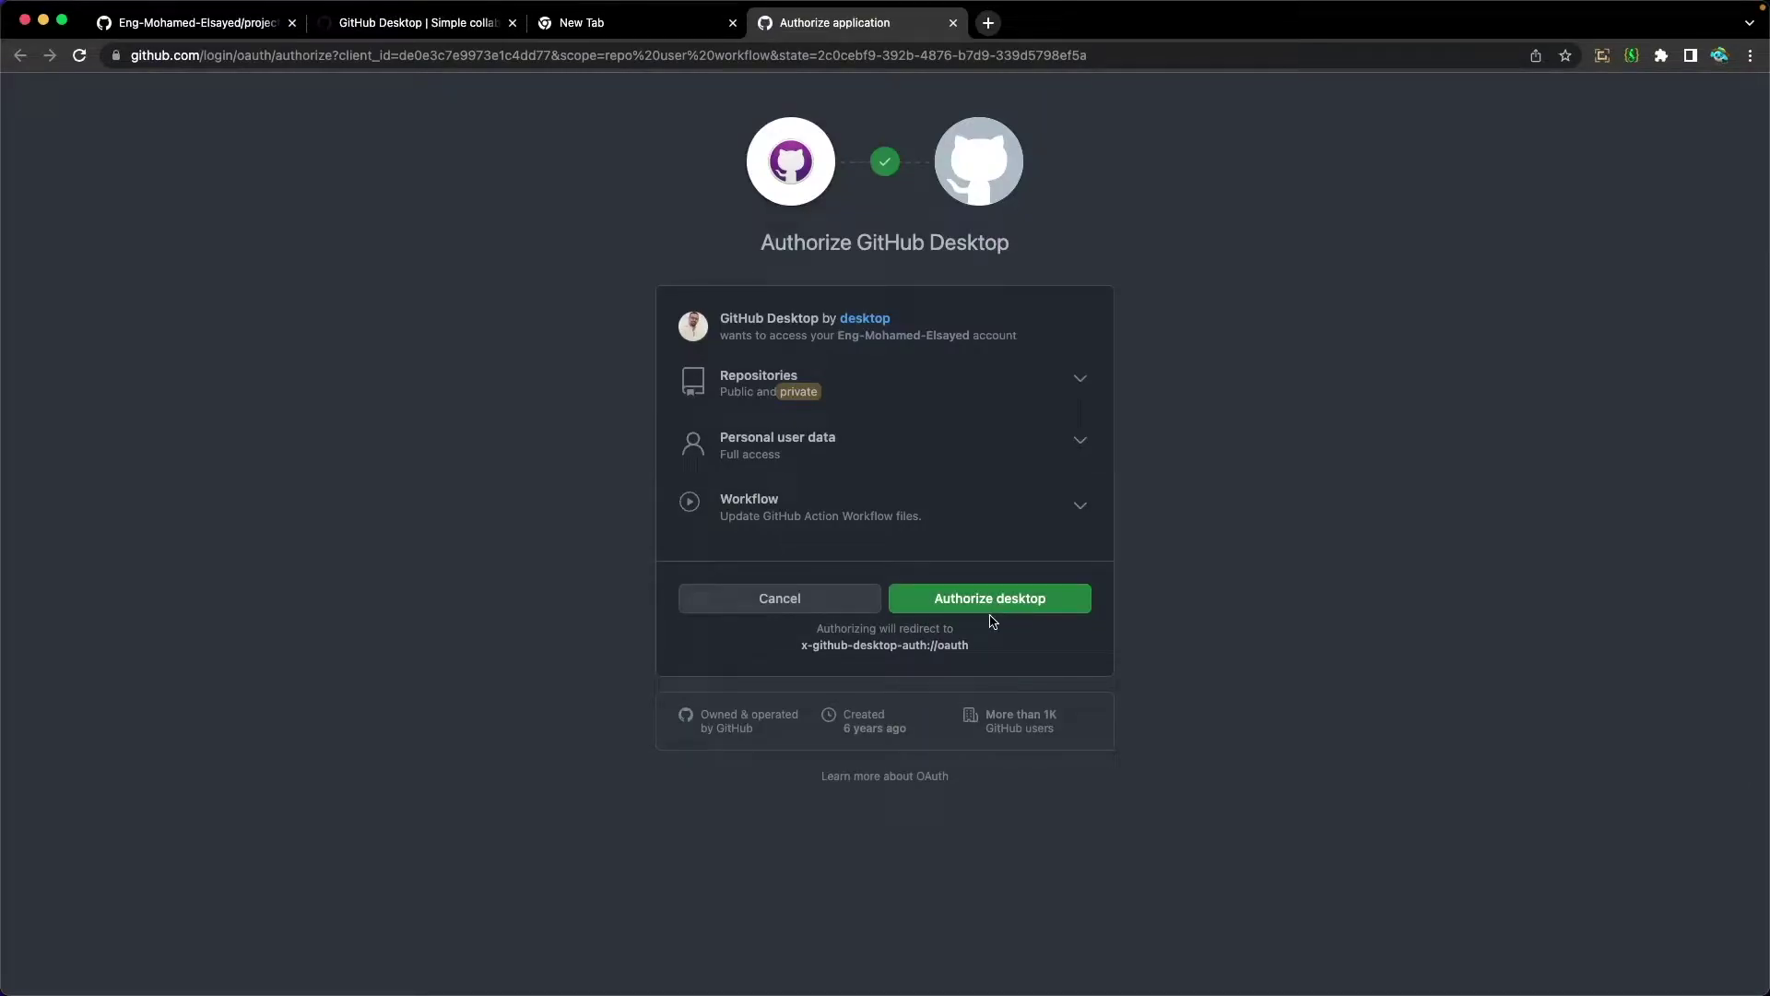
click(980, 605)
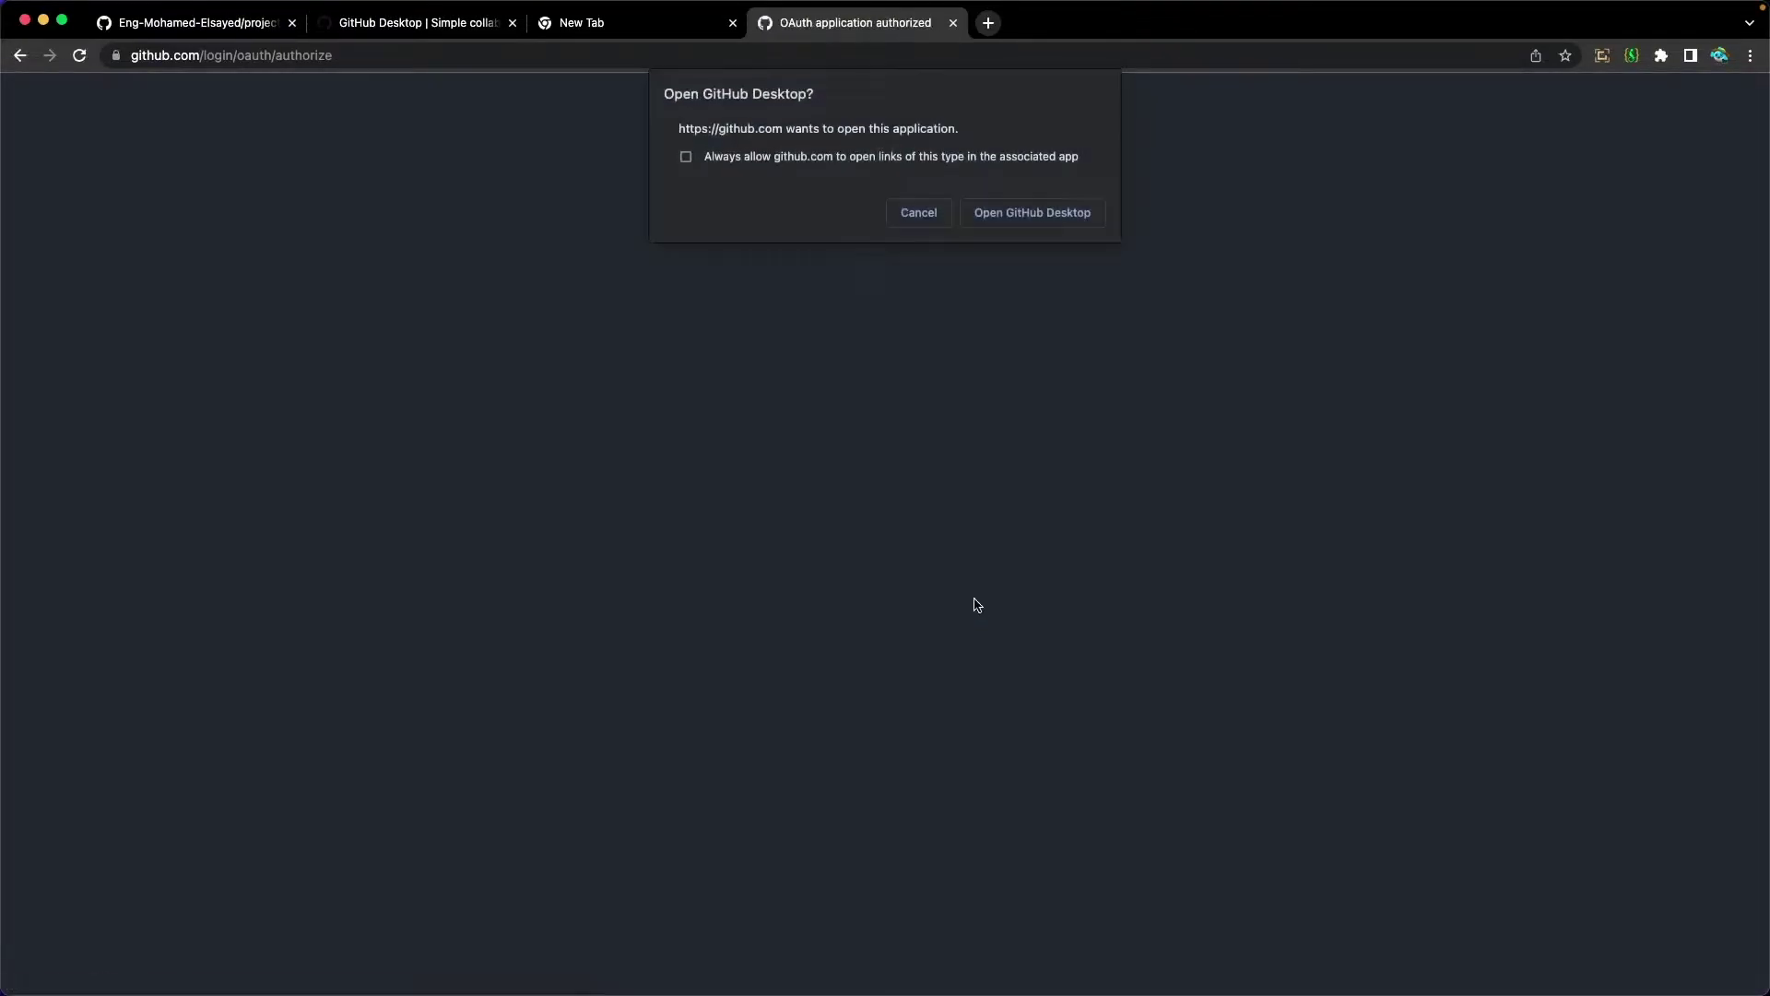
click(743, 157)
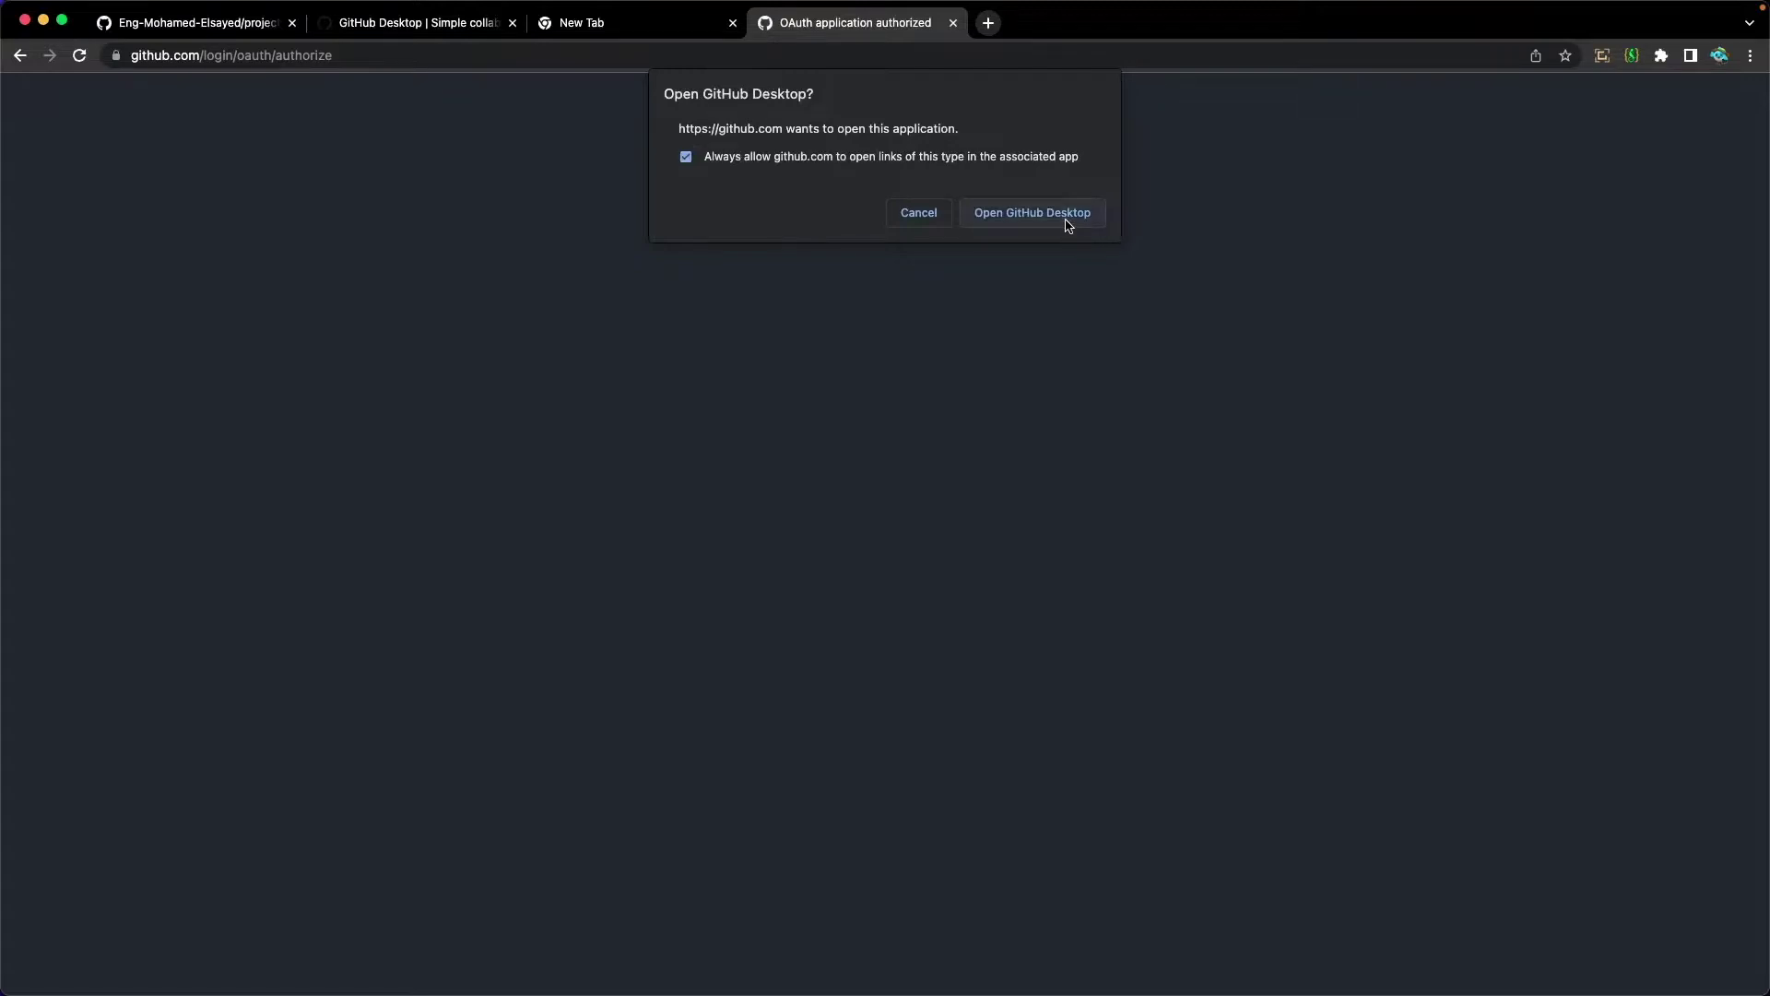
click(1067, 214)
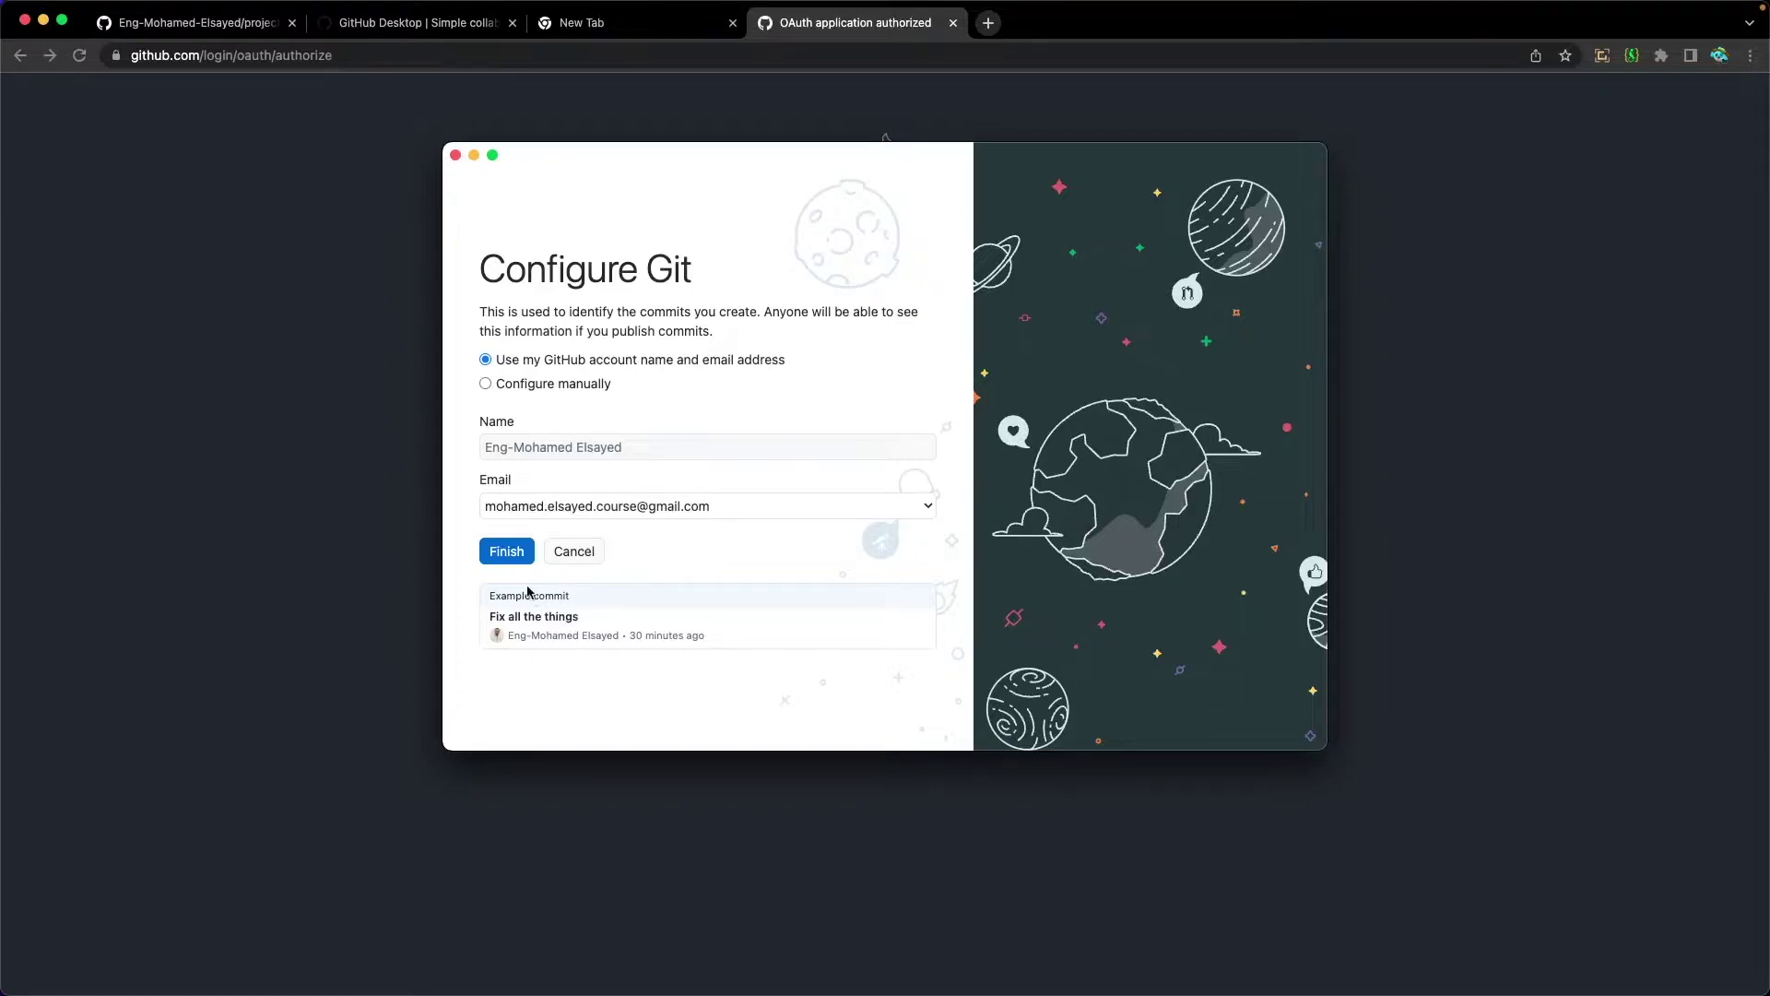
Finish configuring Git with the GitHub account name and email, and move GitHub Desktop to the Applications folder with a restart
click(506, 552)
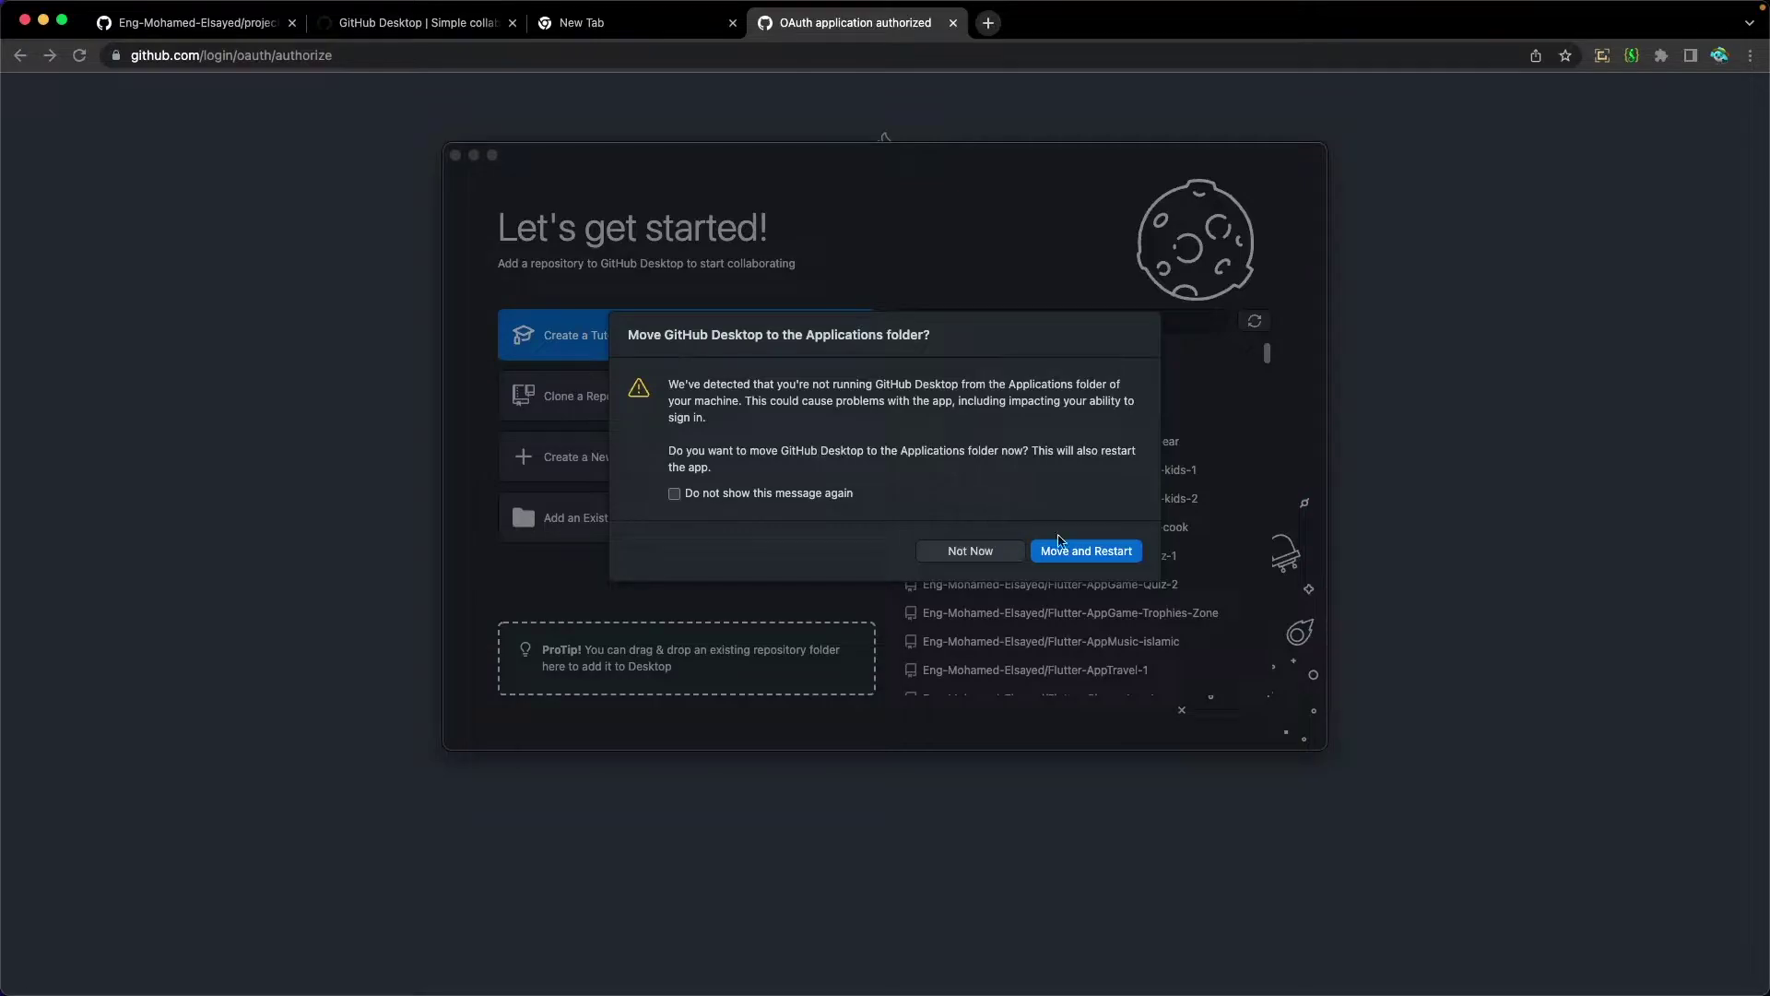
click(1099, 559)
click(940, 441)
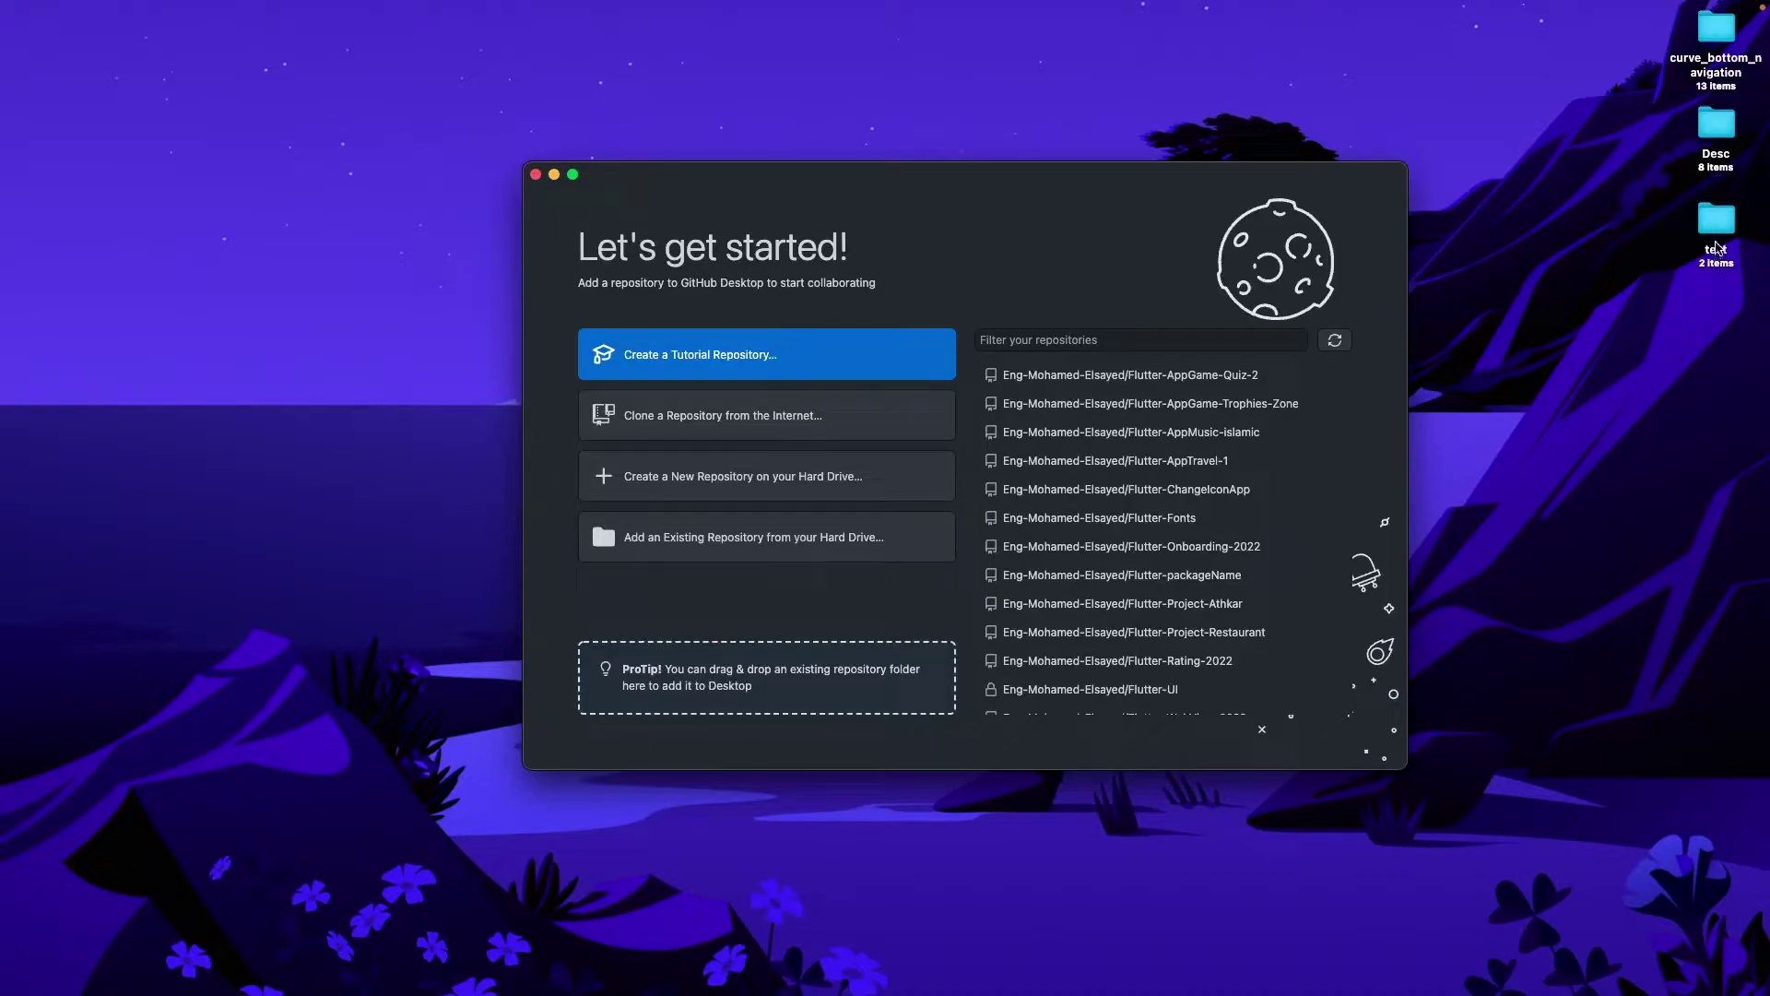
Start cloning a repository from the Internet
drag(1716, 242, 1671, 298)
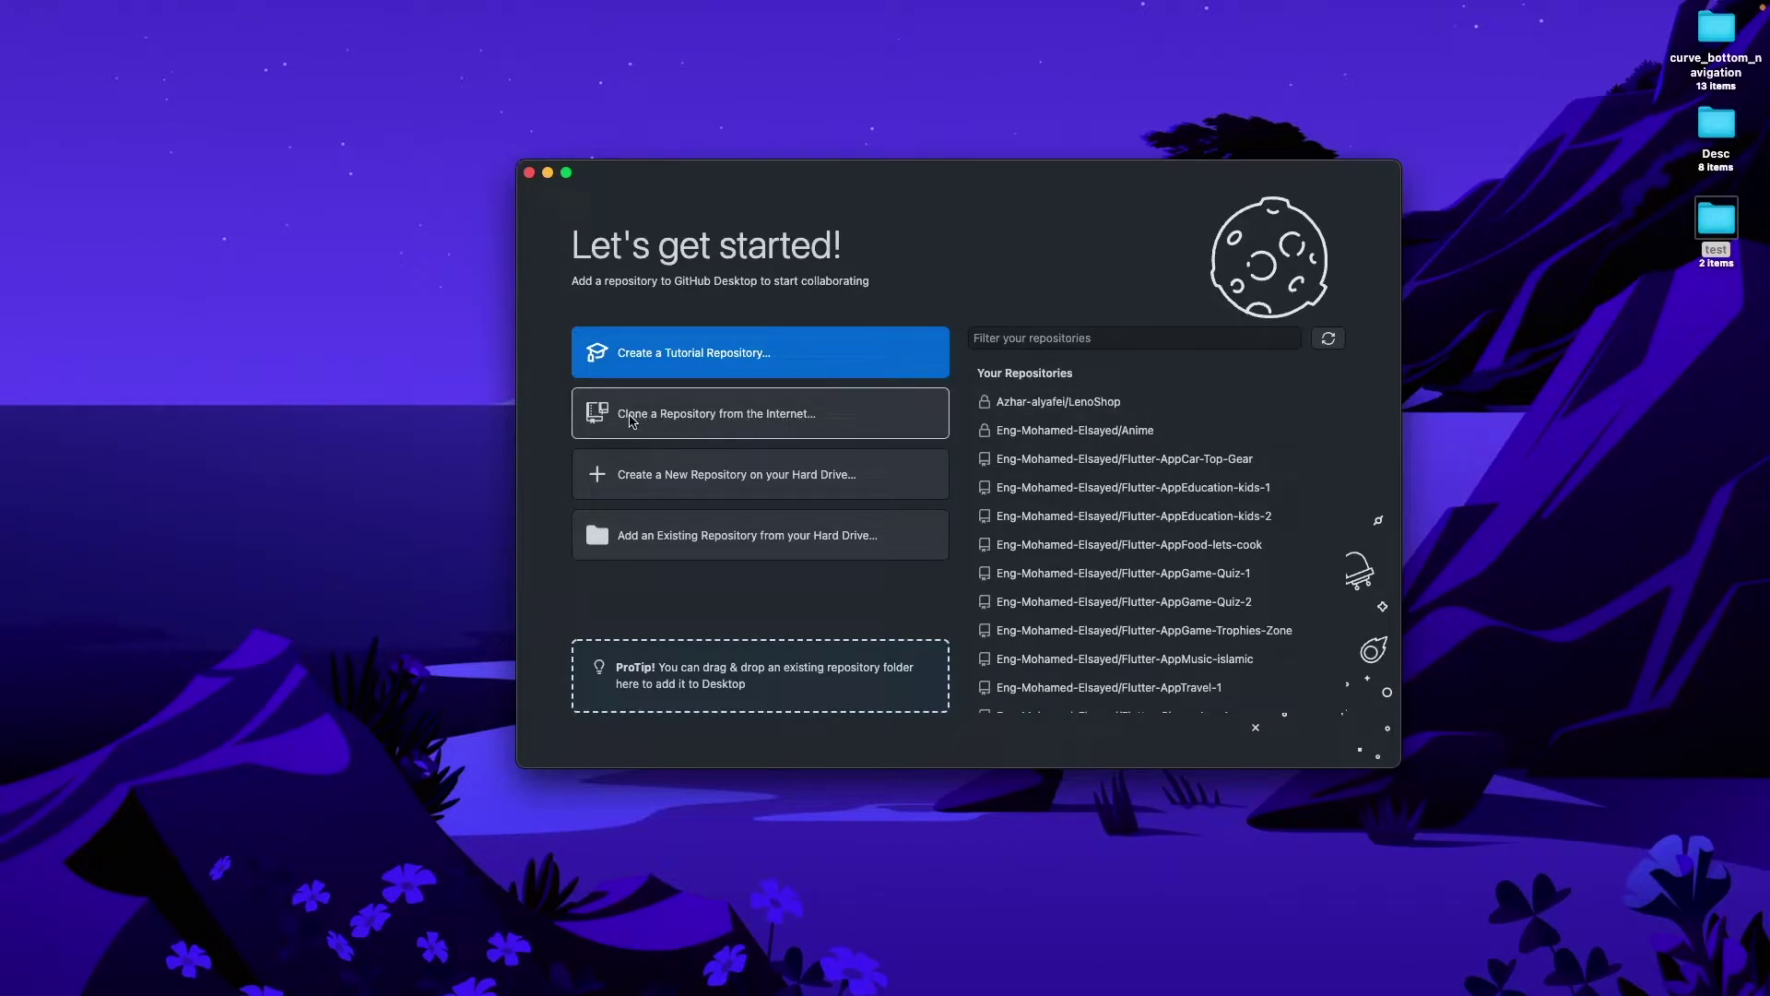
click(722, 423)
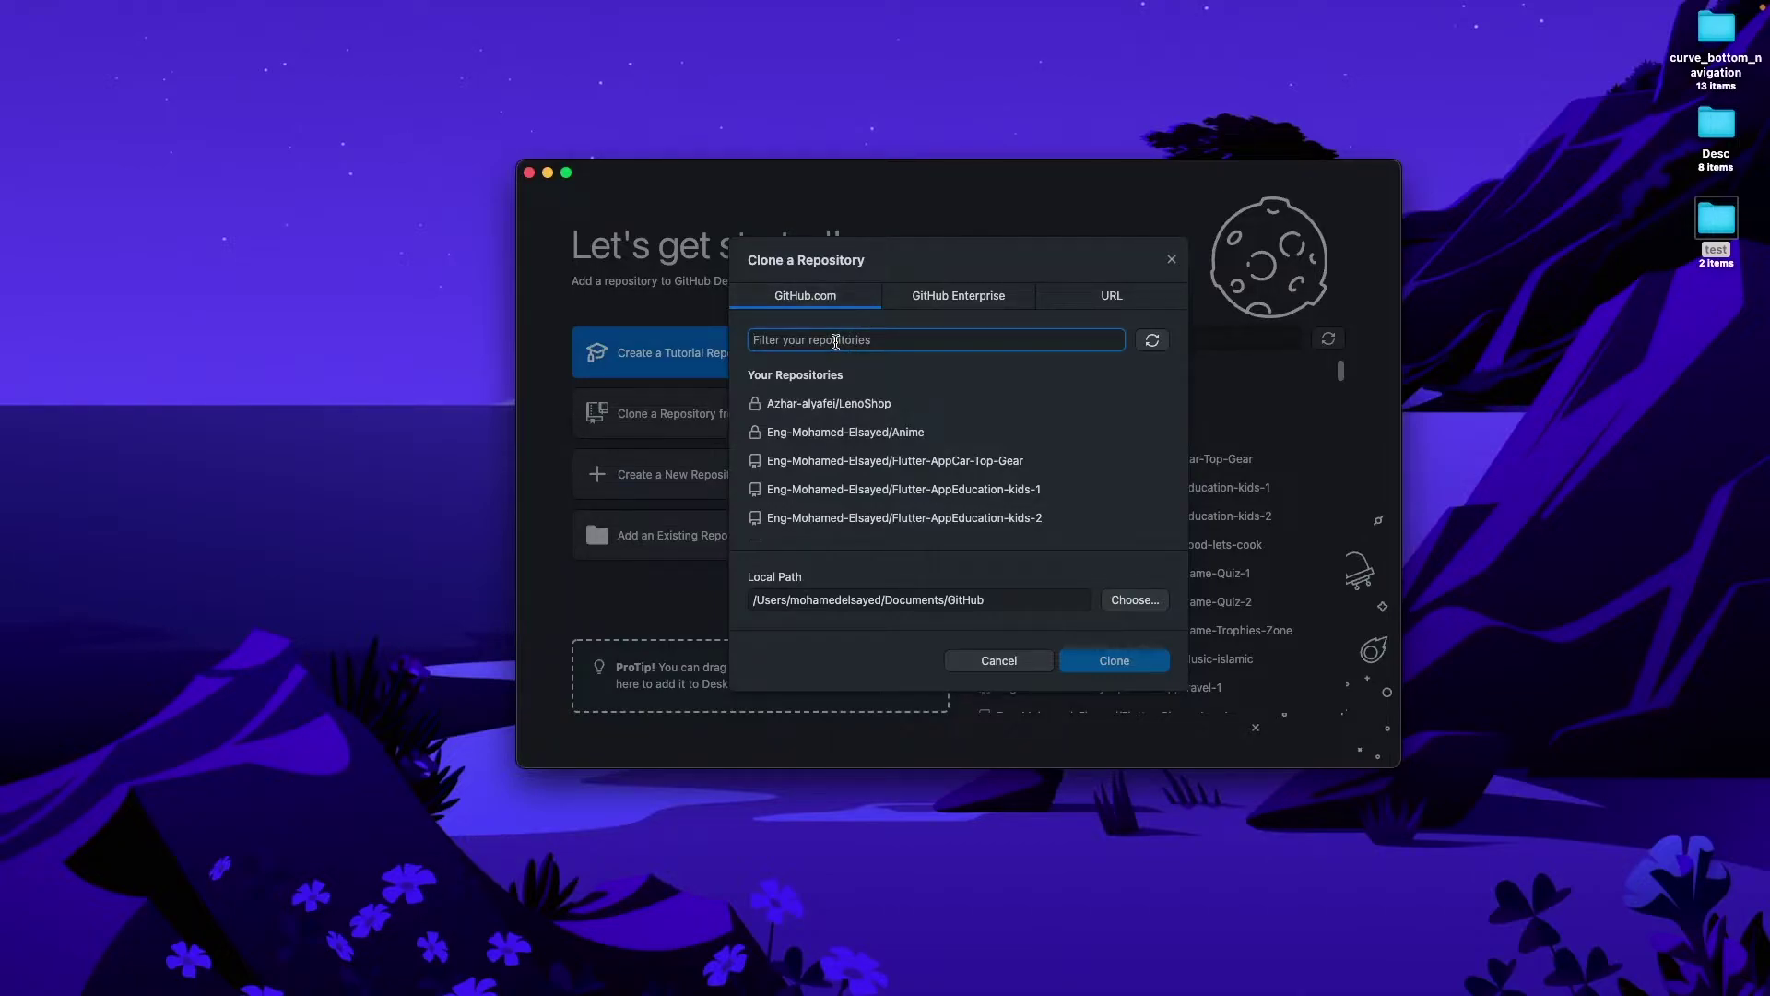
click(1128, 302)
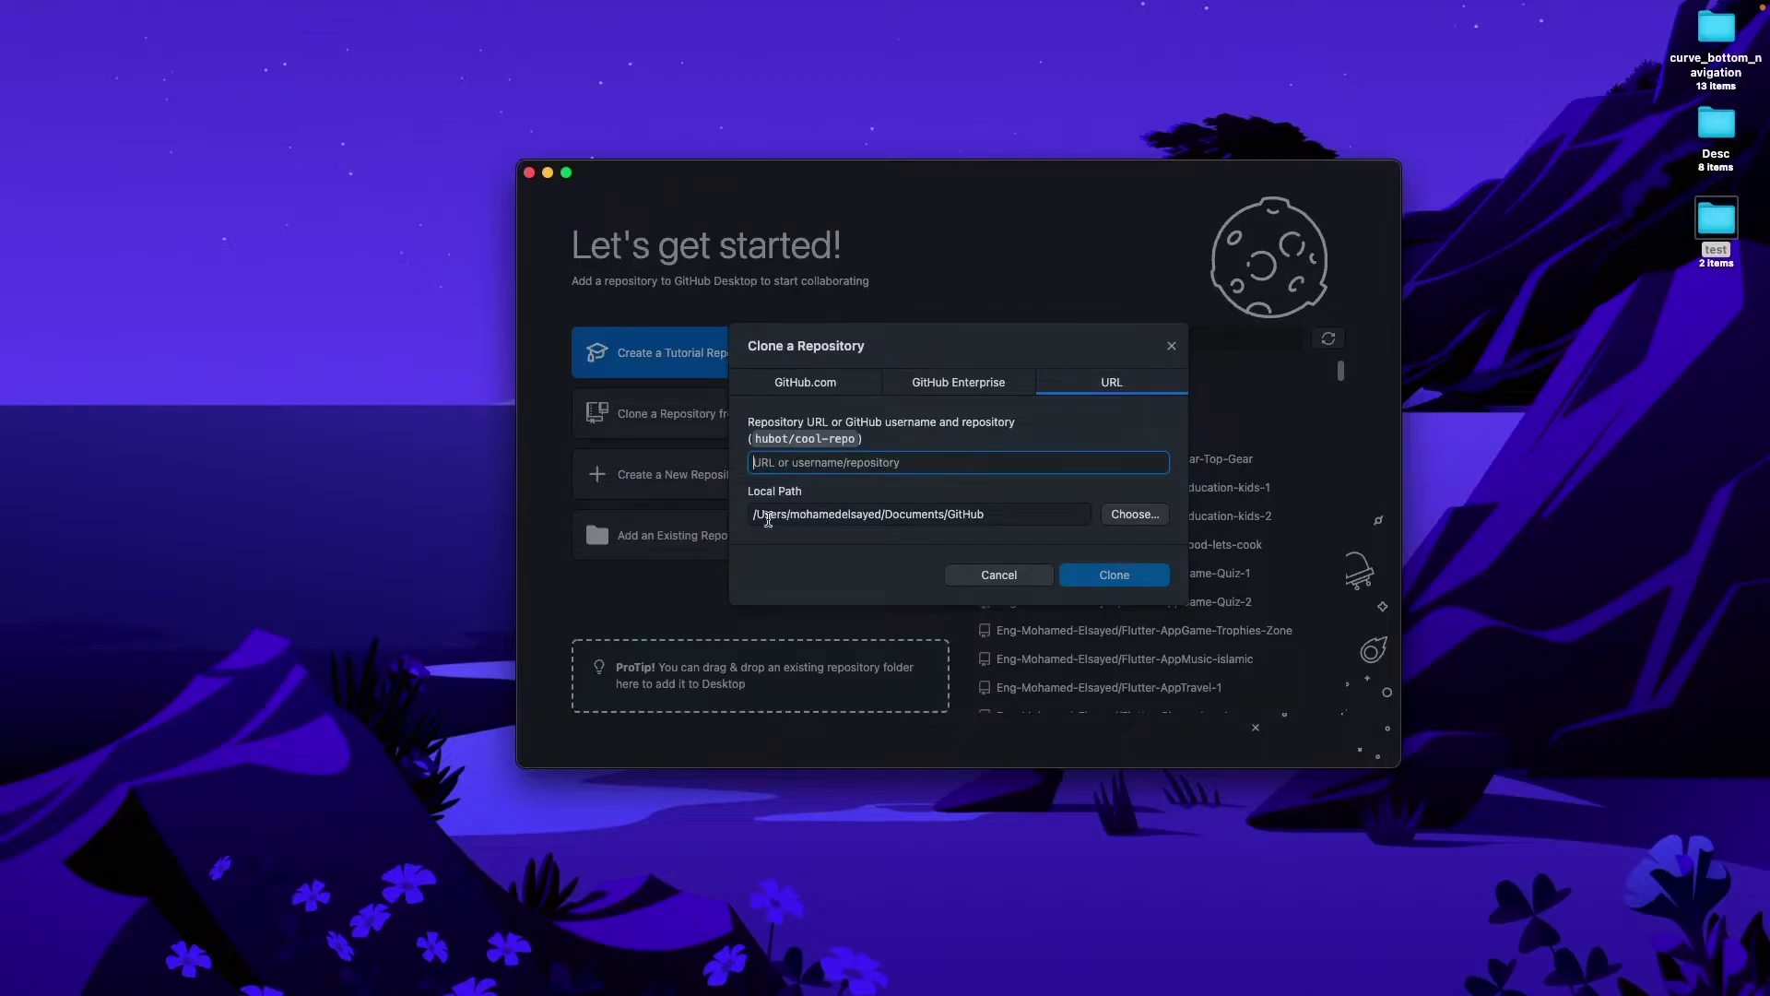
click(1131, 526)
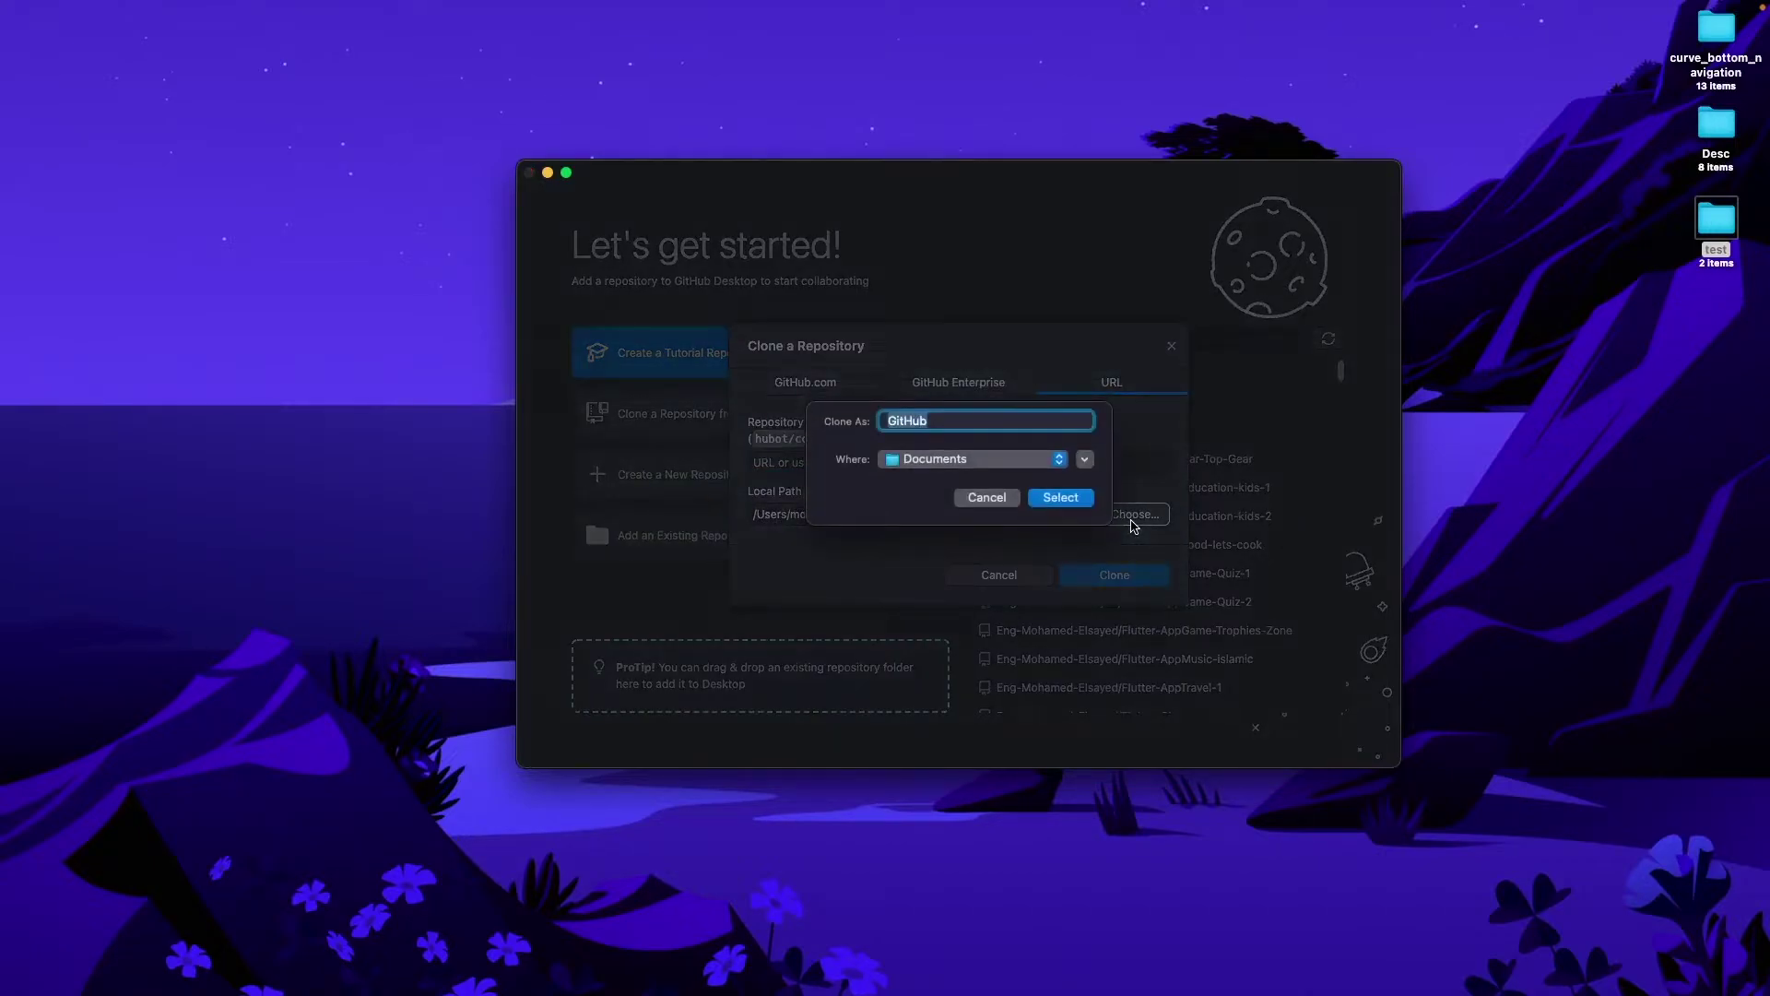
click(988, 499)
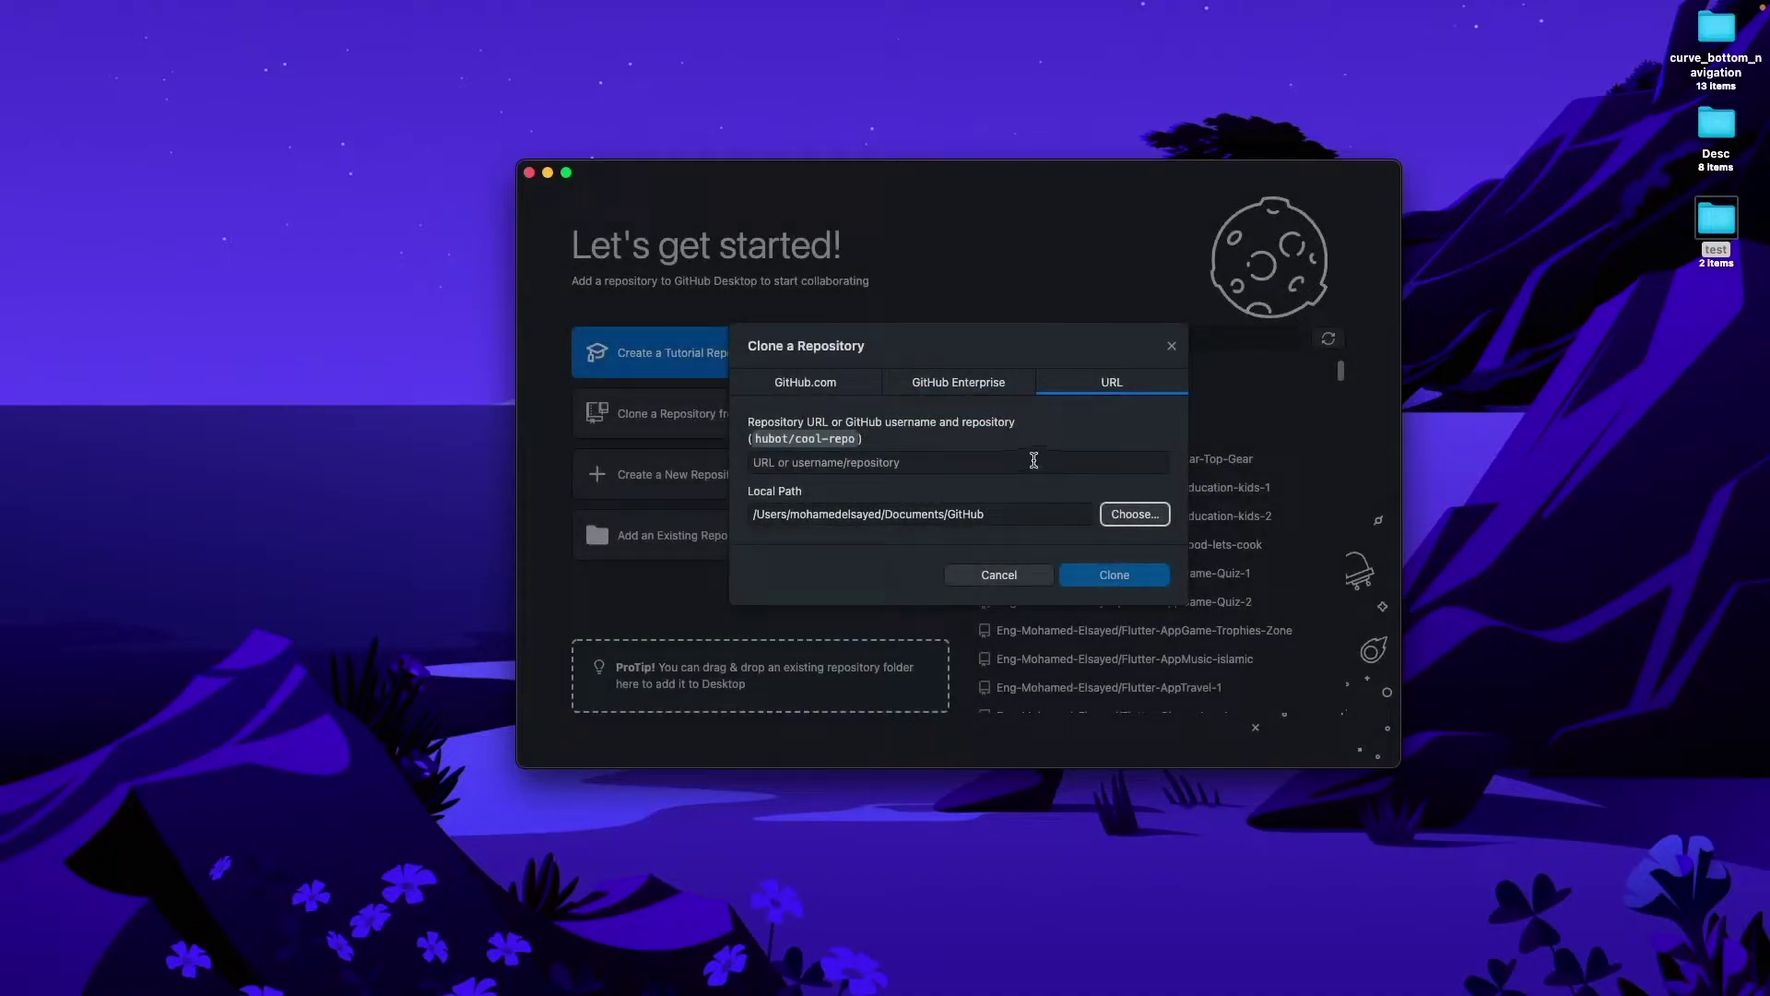
click(817, 383)
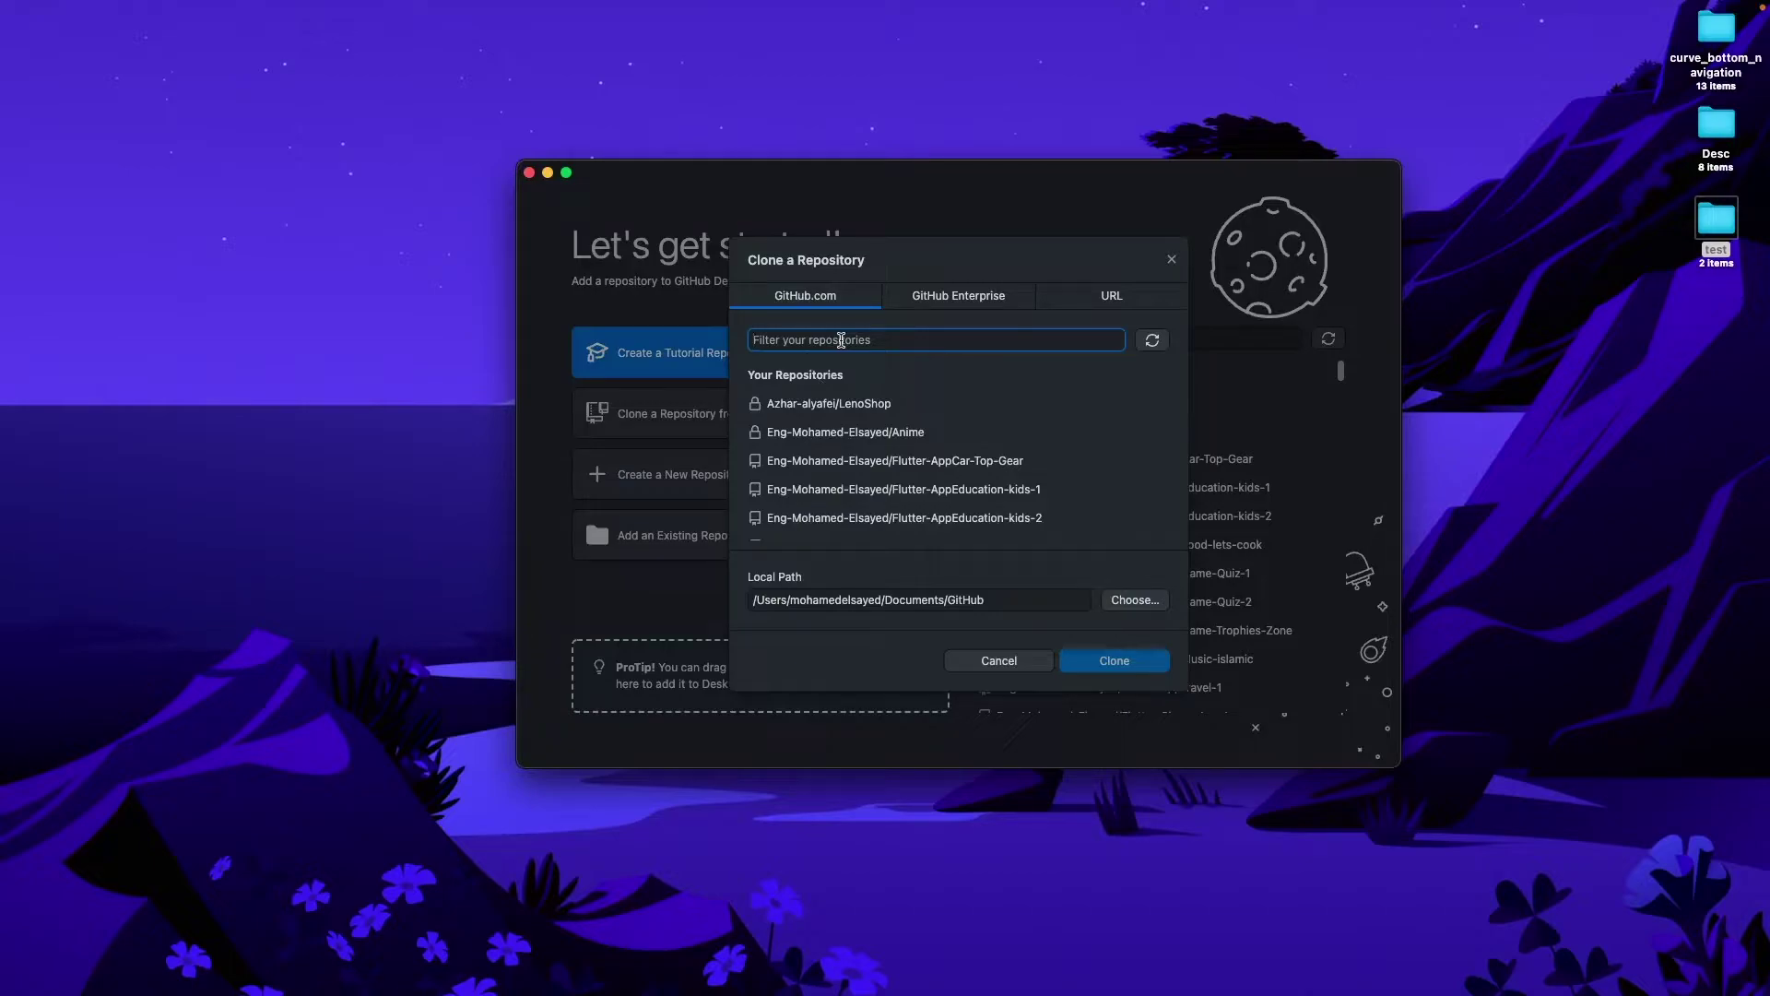
Filter the GitHub.com repositories by "pr" and clone project_test to the default local path
text(pr)
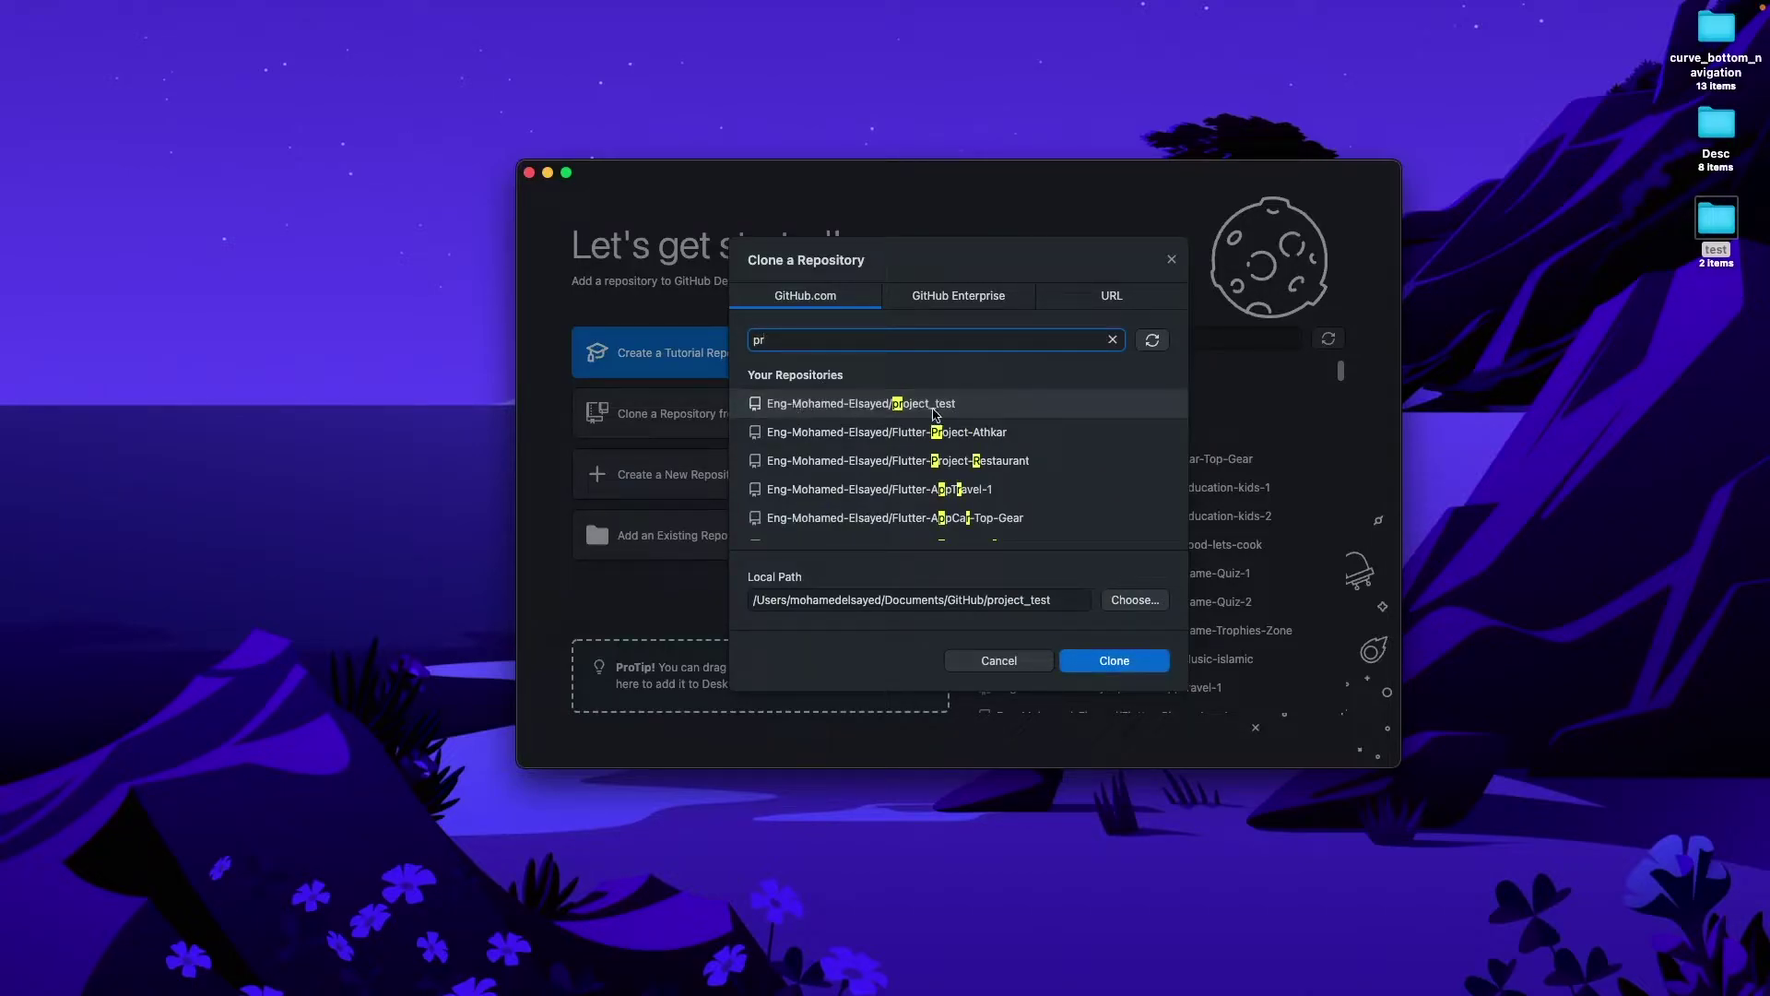
click(876, 406)
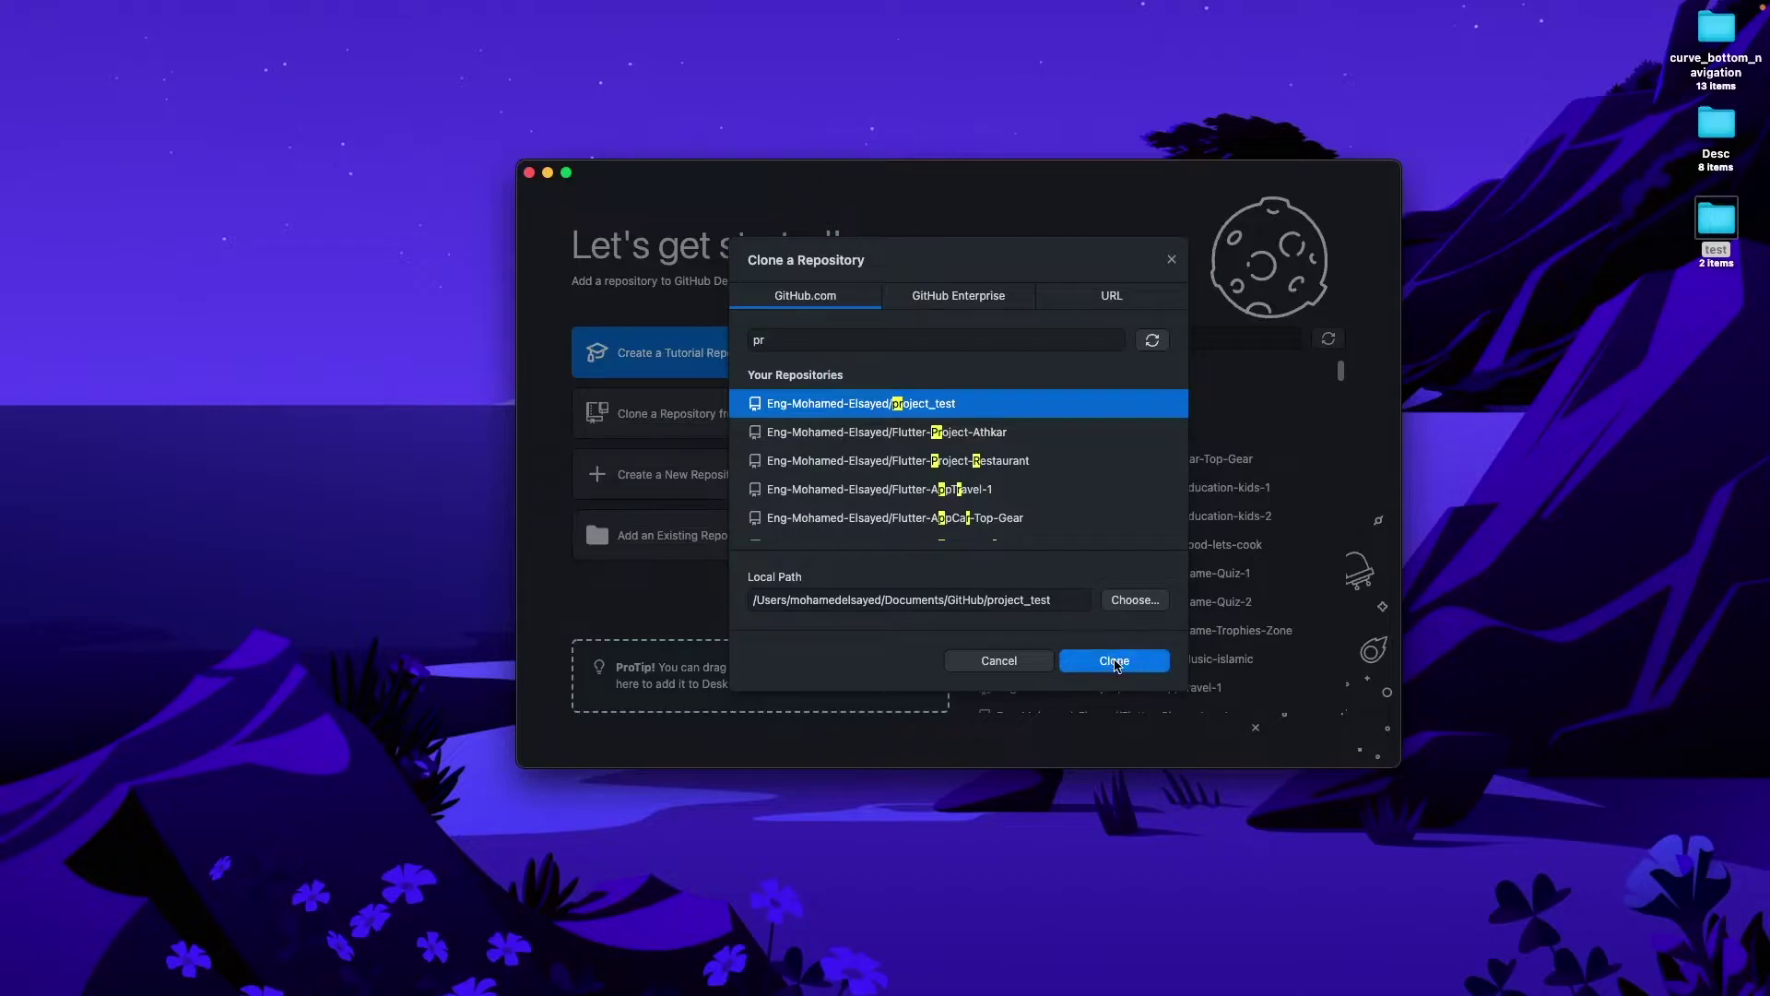
click(1111, 660)
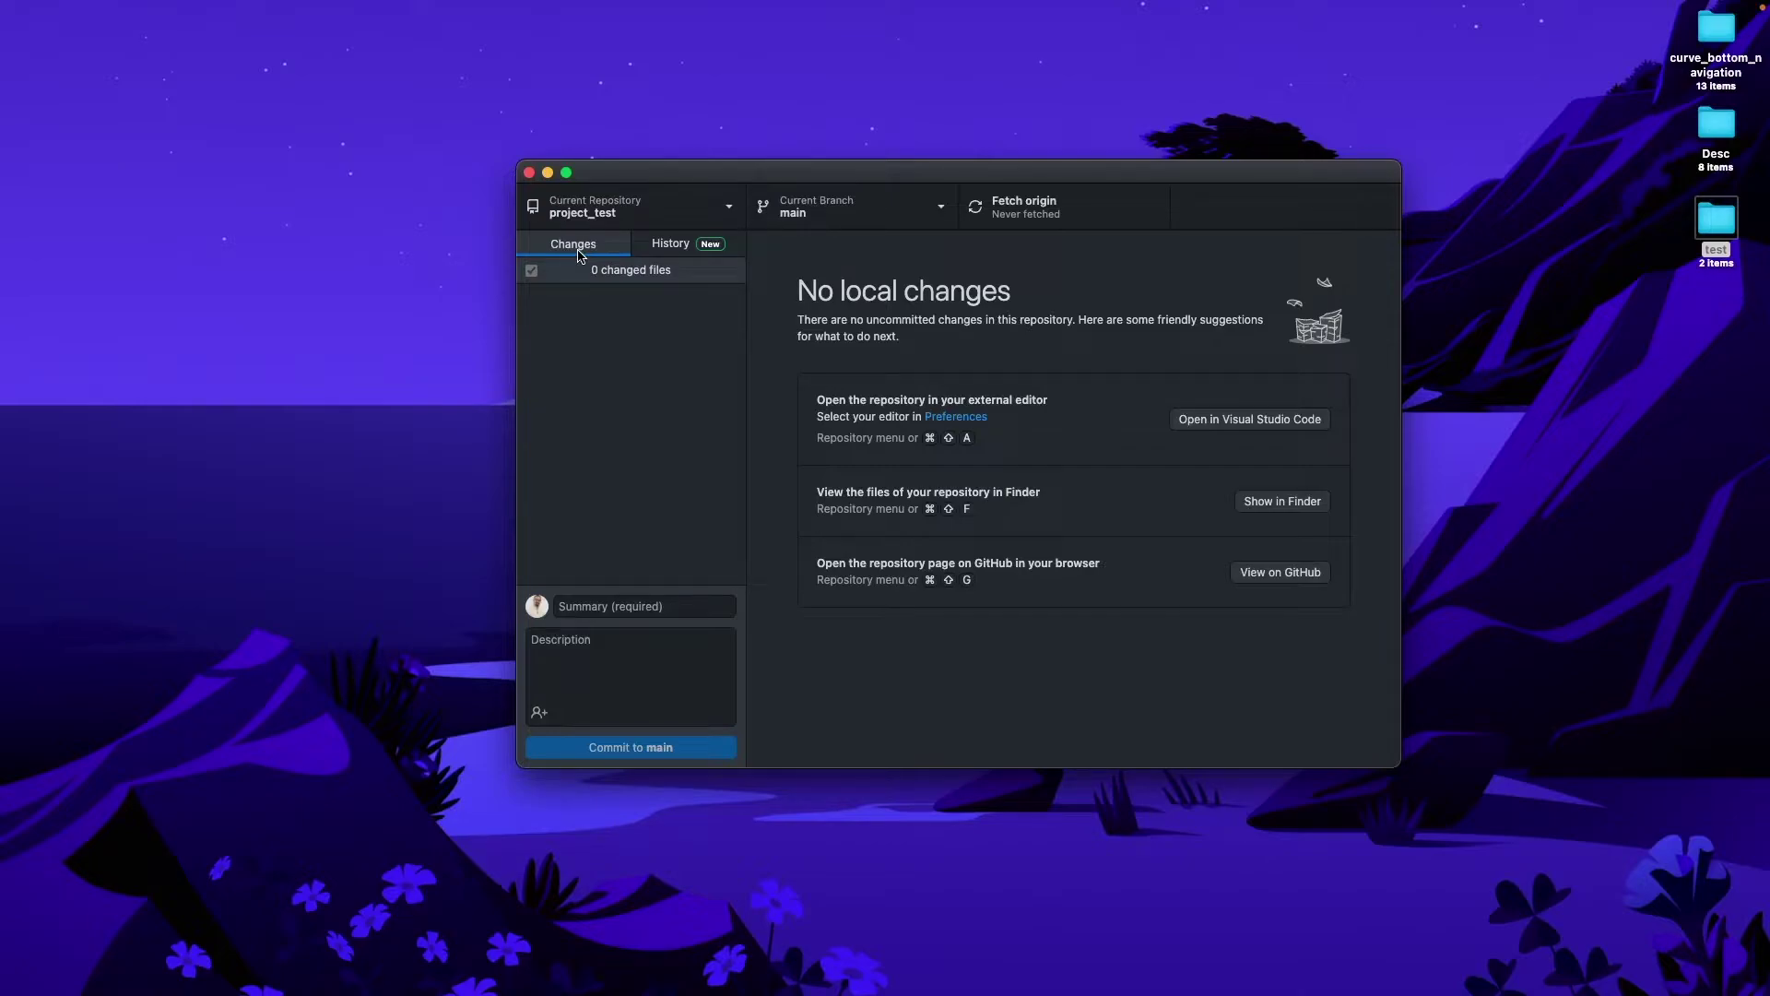
View the commit history of project_test, dismiss the cherry-pick tips, and return to the changes view with its commit message fields
click(660, 251)
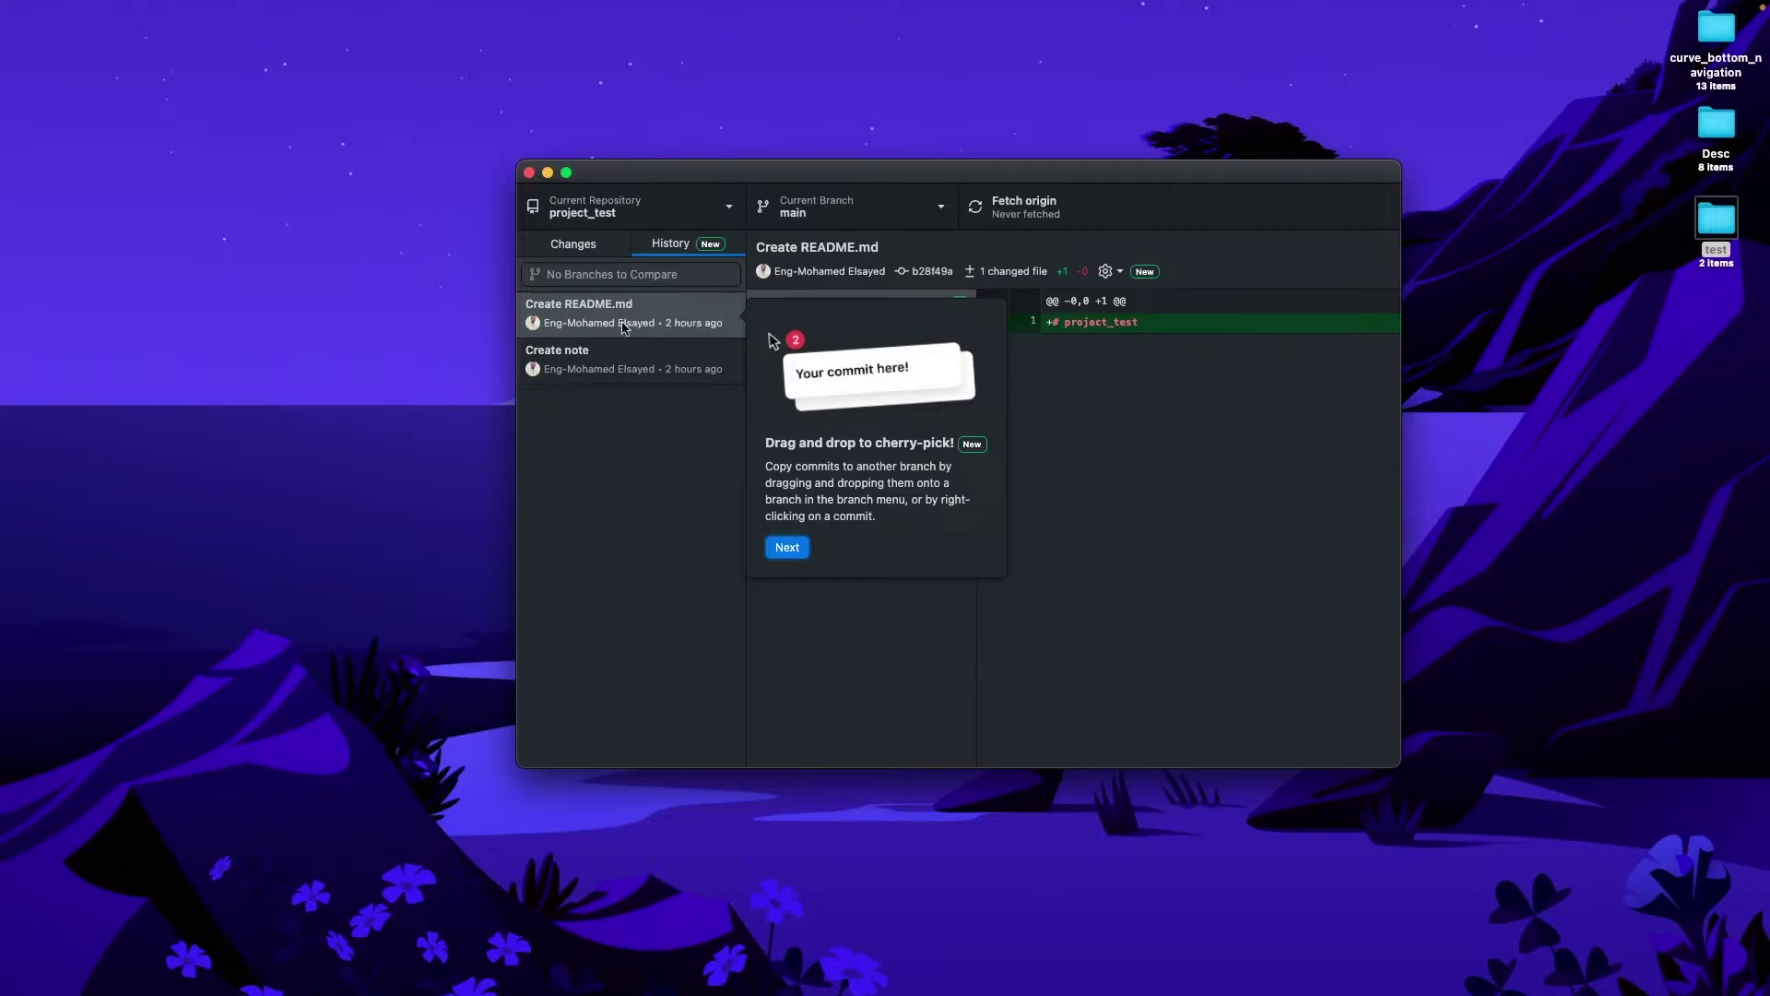
click(788, 546)
click(789, 533)
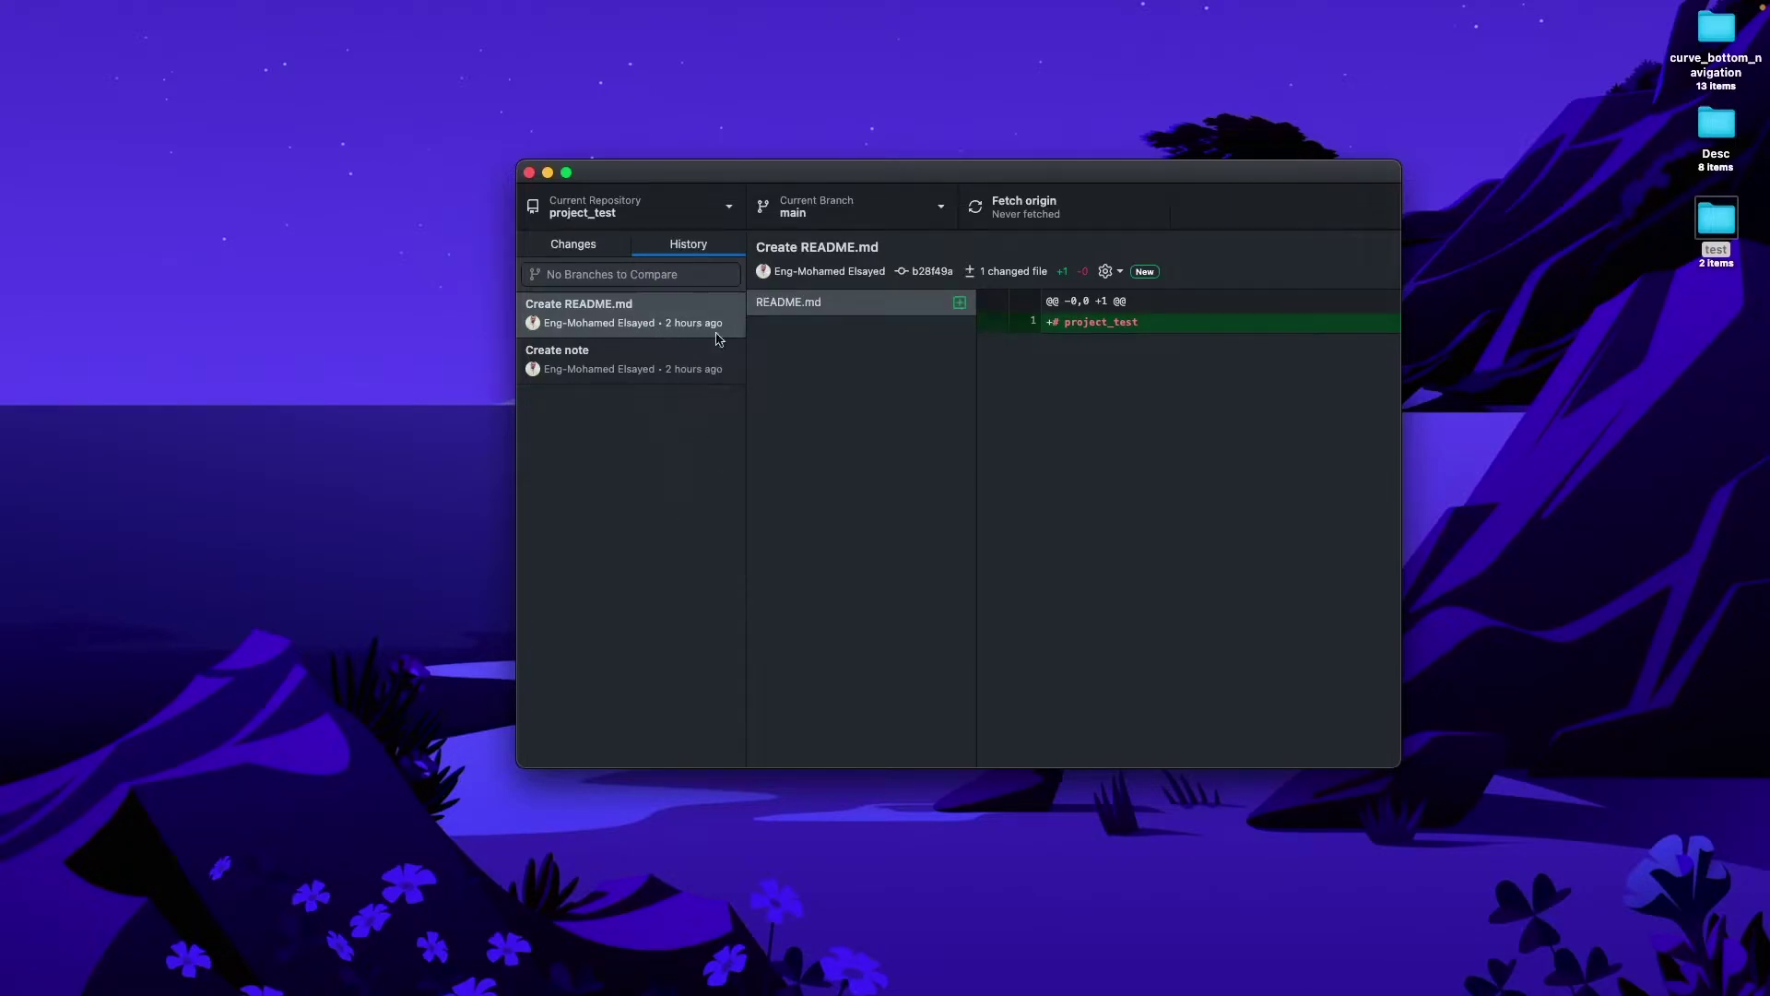
click(578, 249)
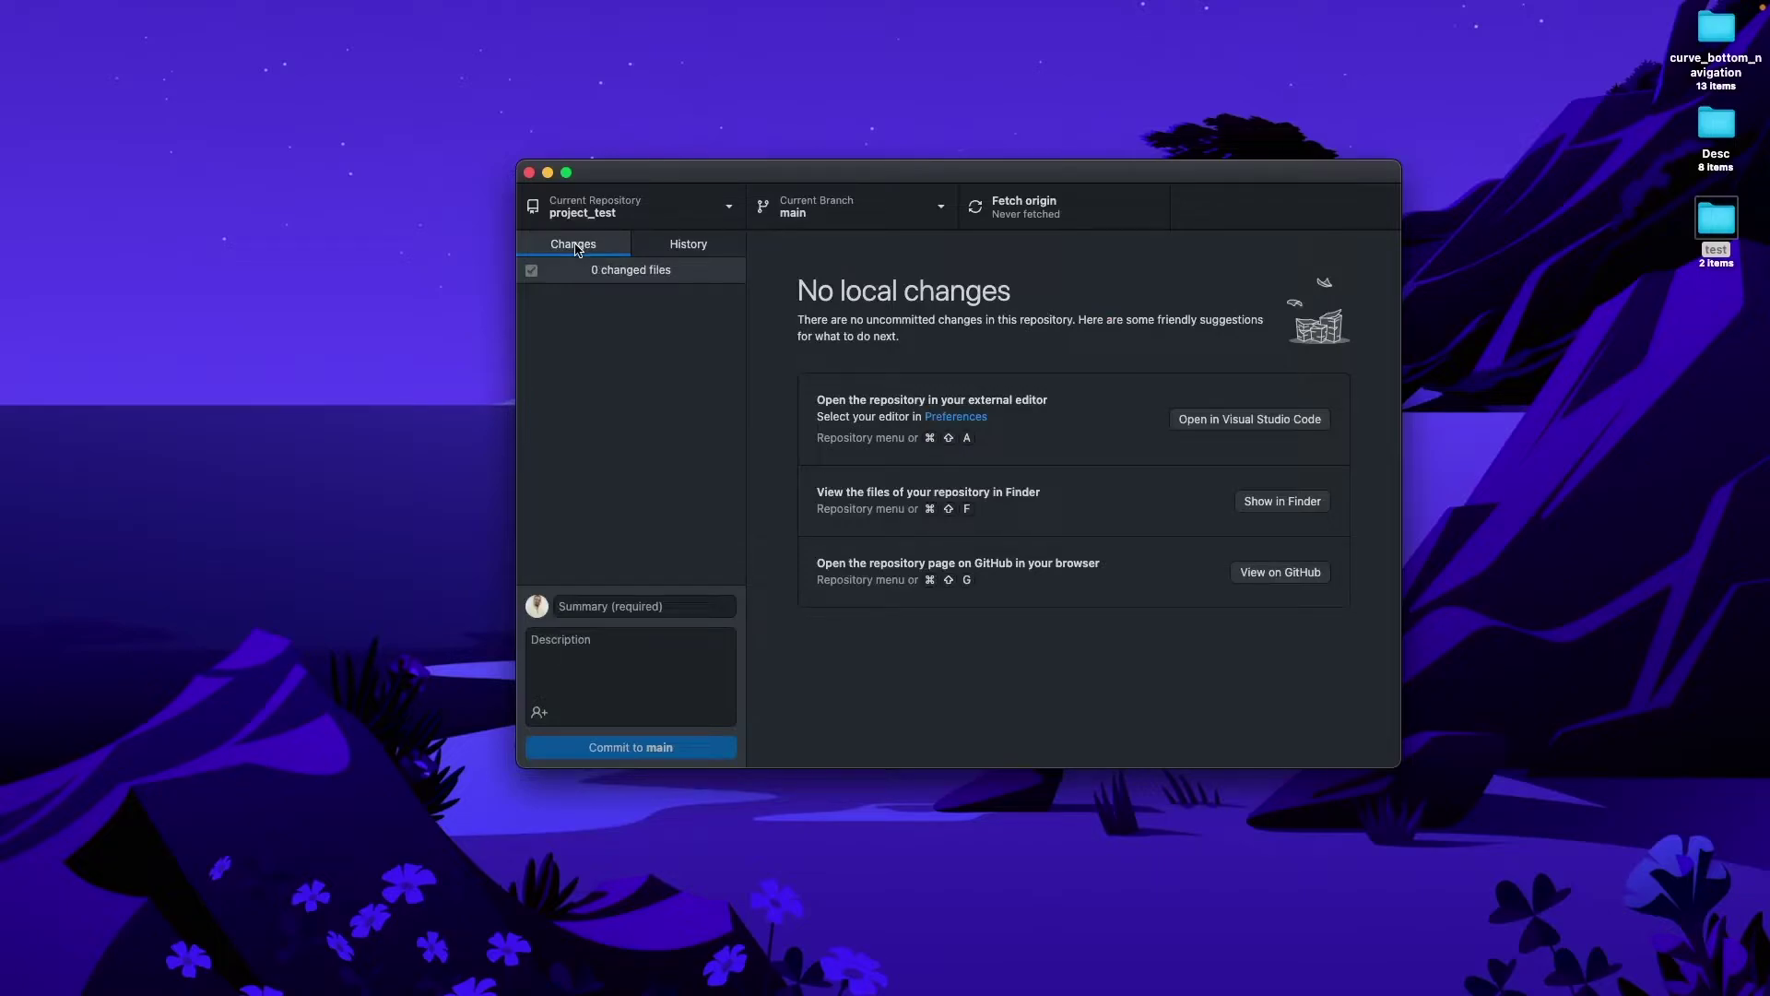
click(636, 609)
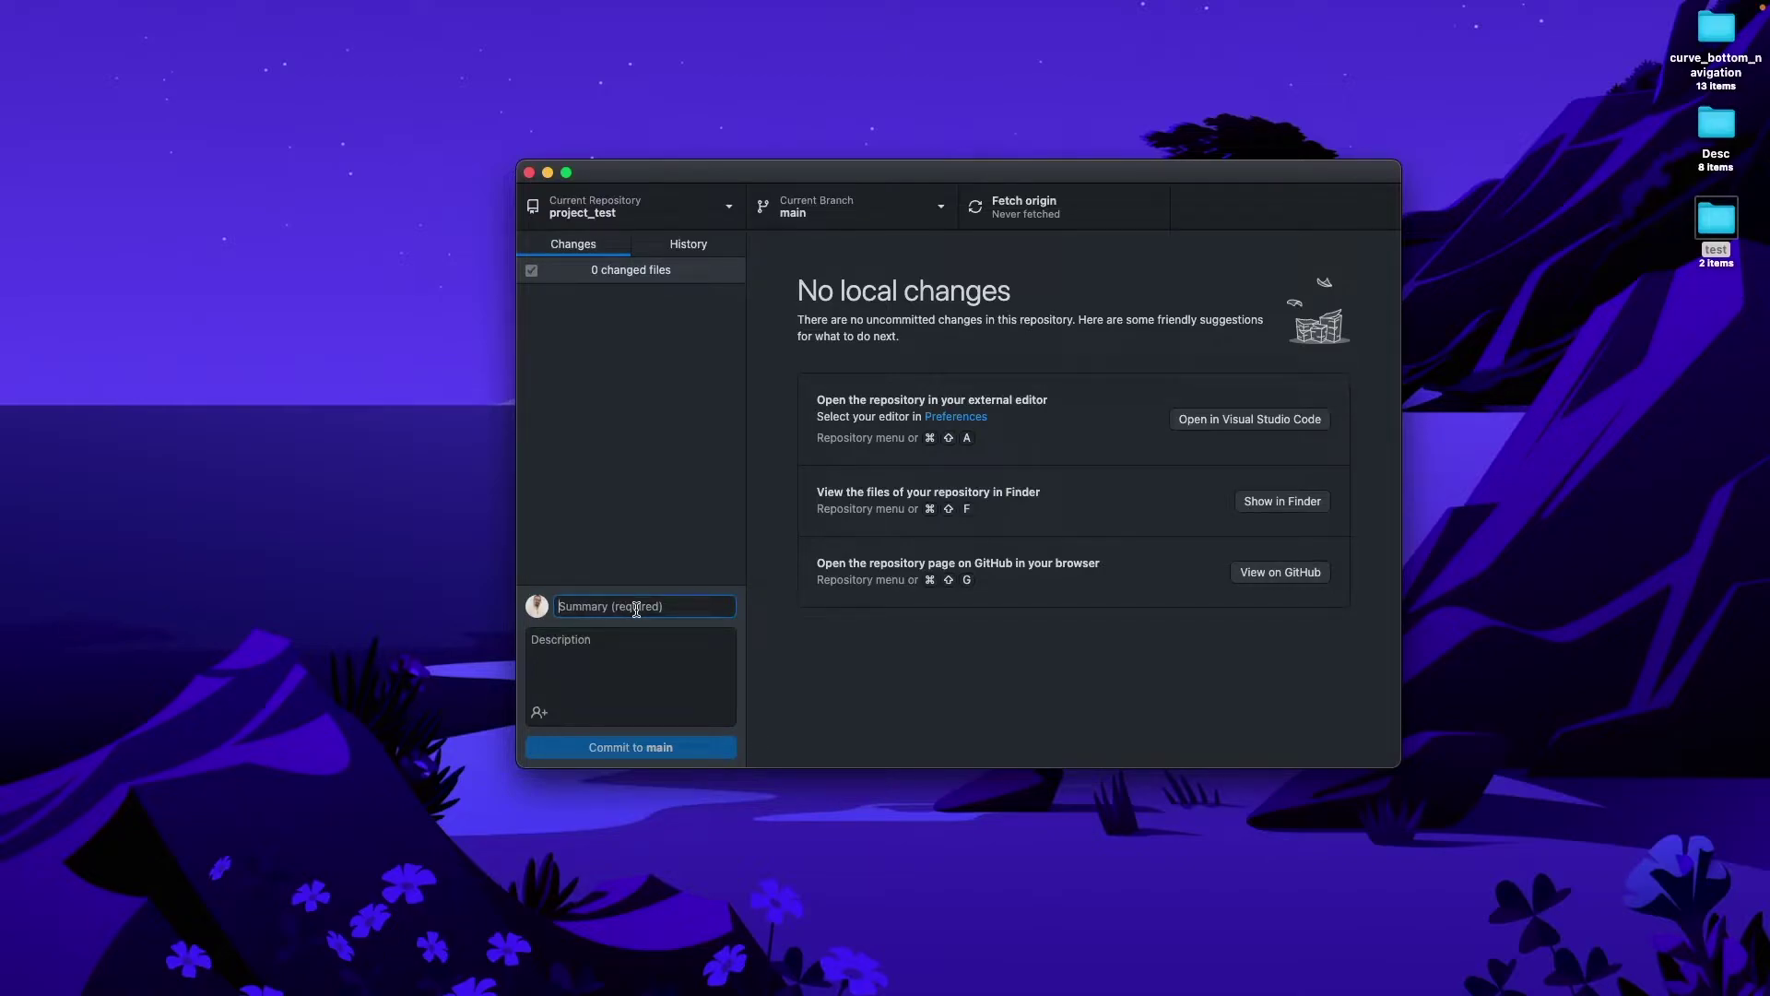
click(622, 643)
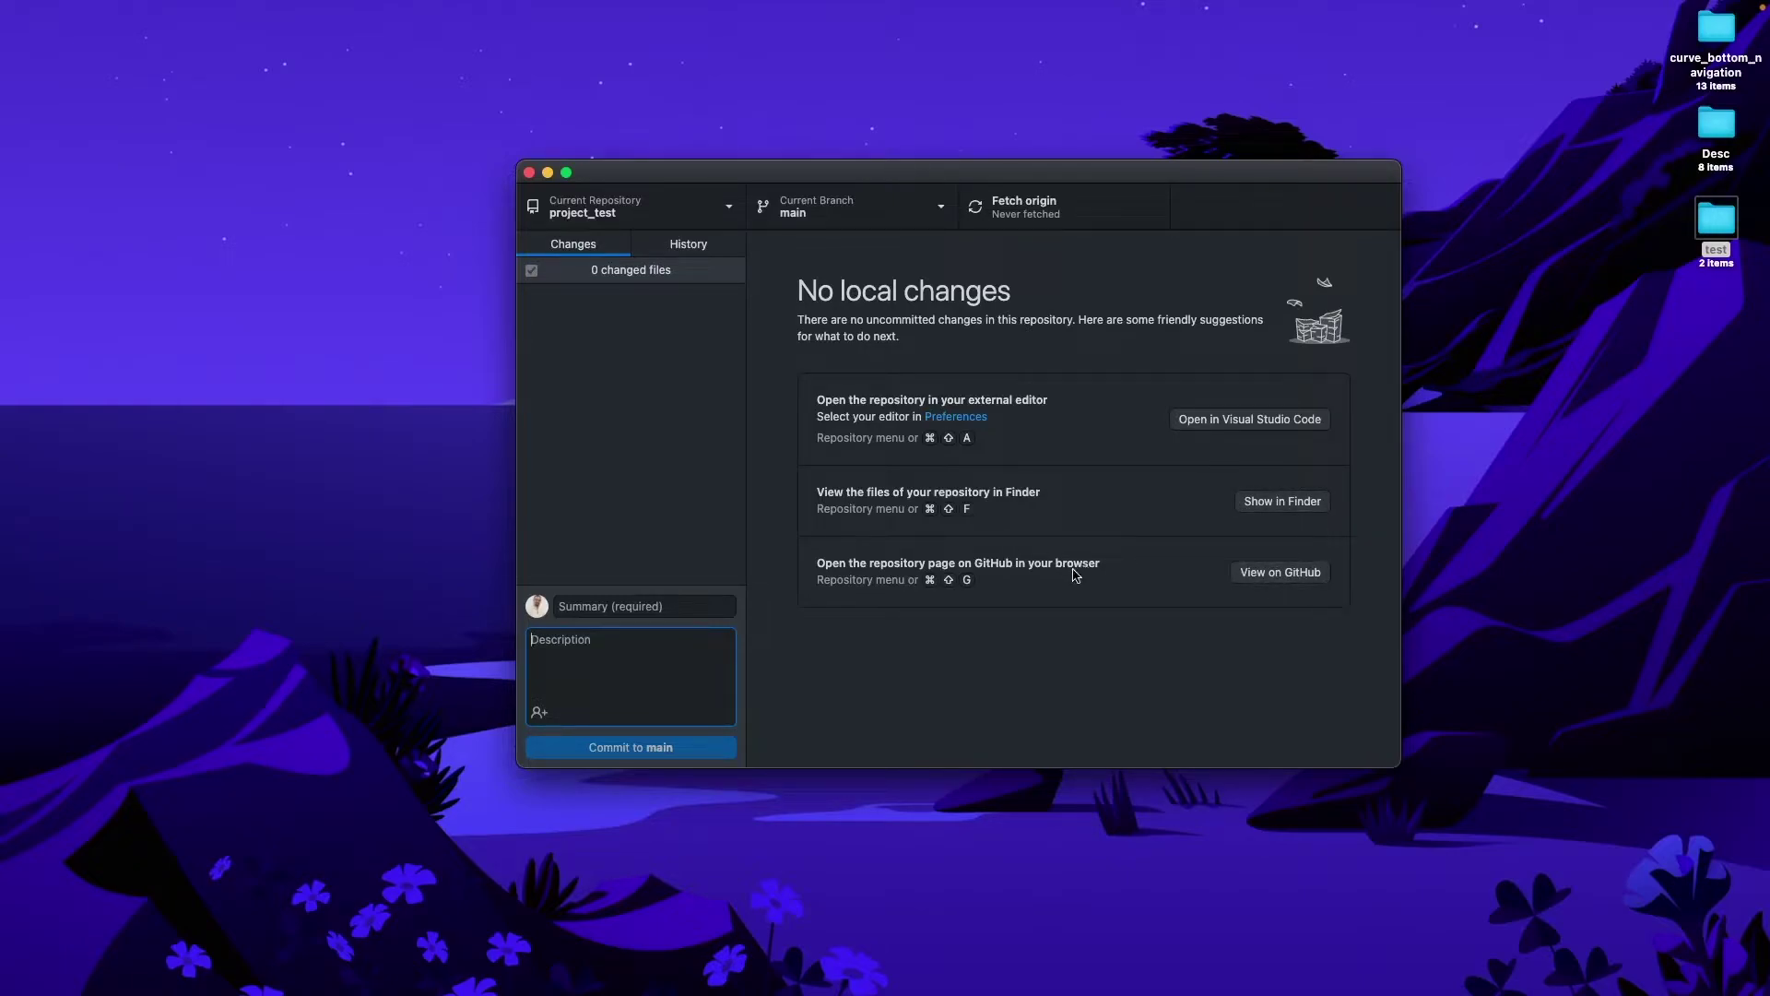
Open the repository in Visual Studio Code, add the heading "## test one" on line 3 of README.md, and save the file
click(1207, 422)
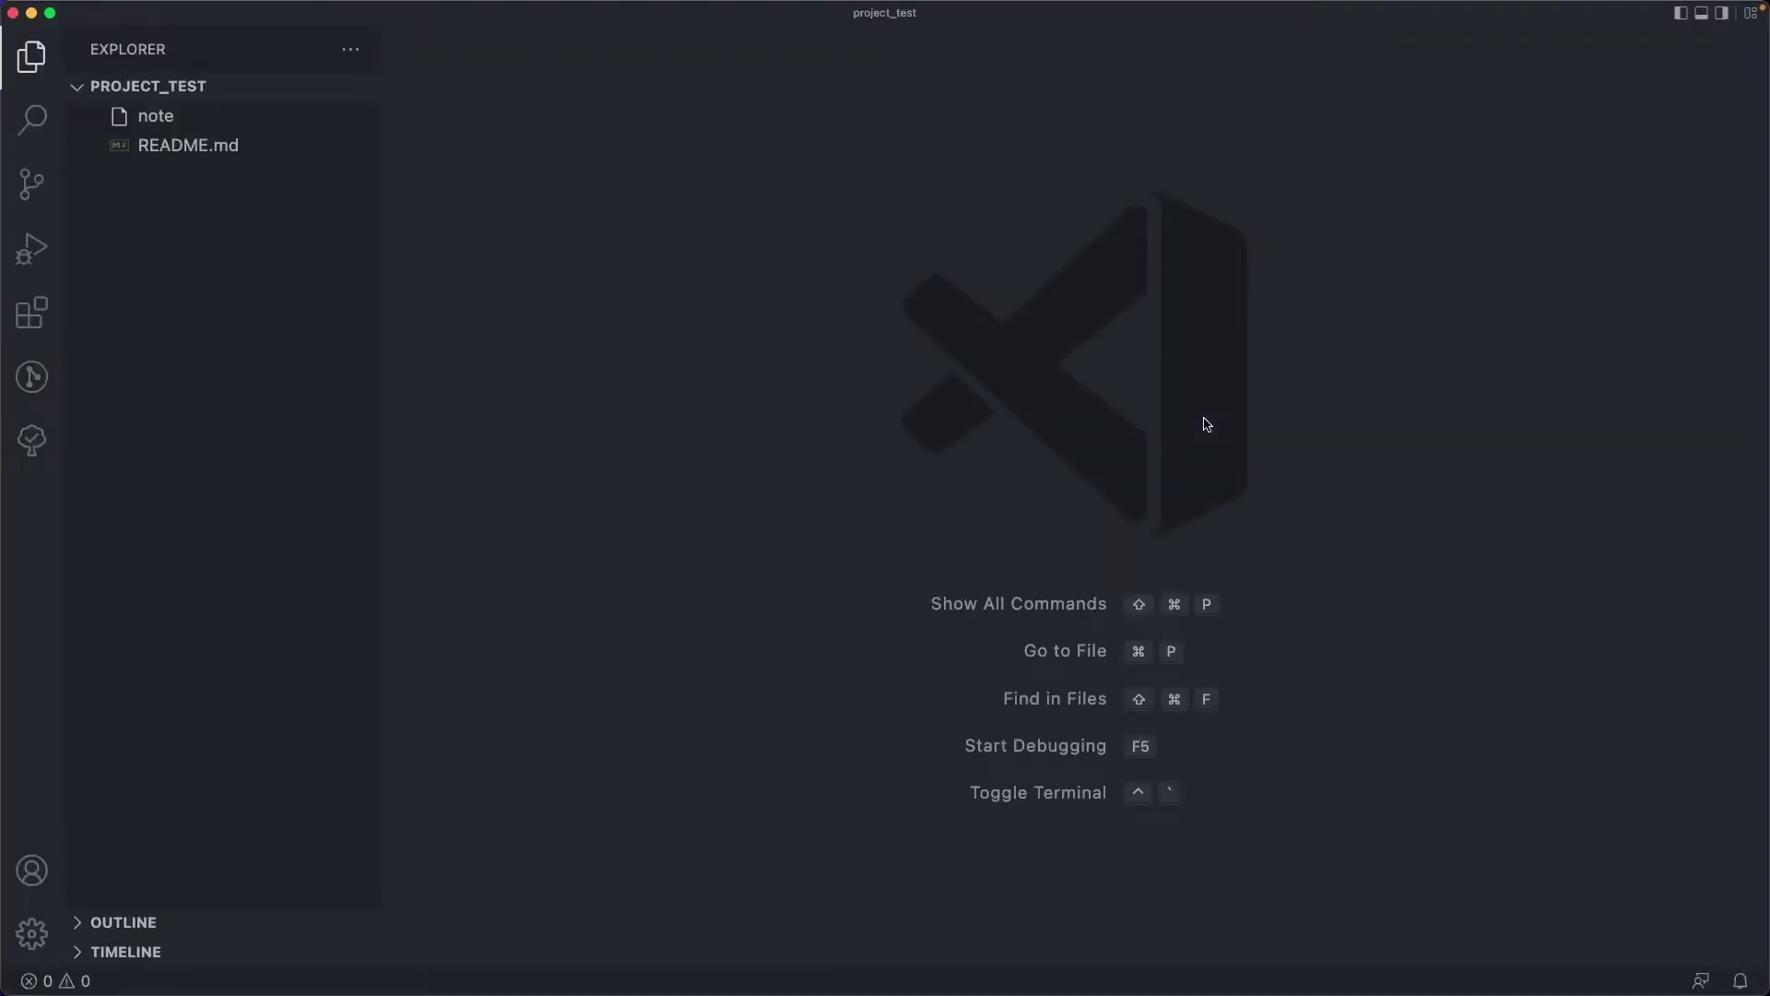
click(189, 148)
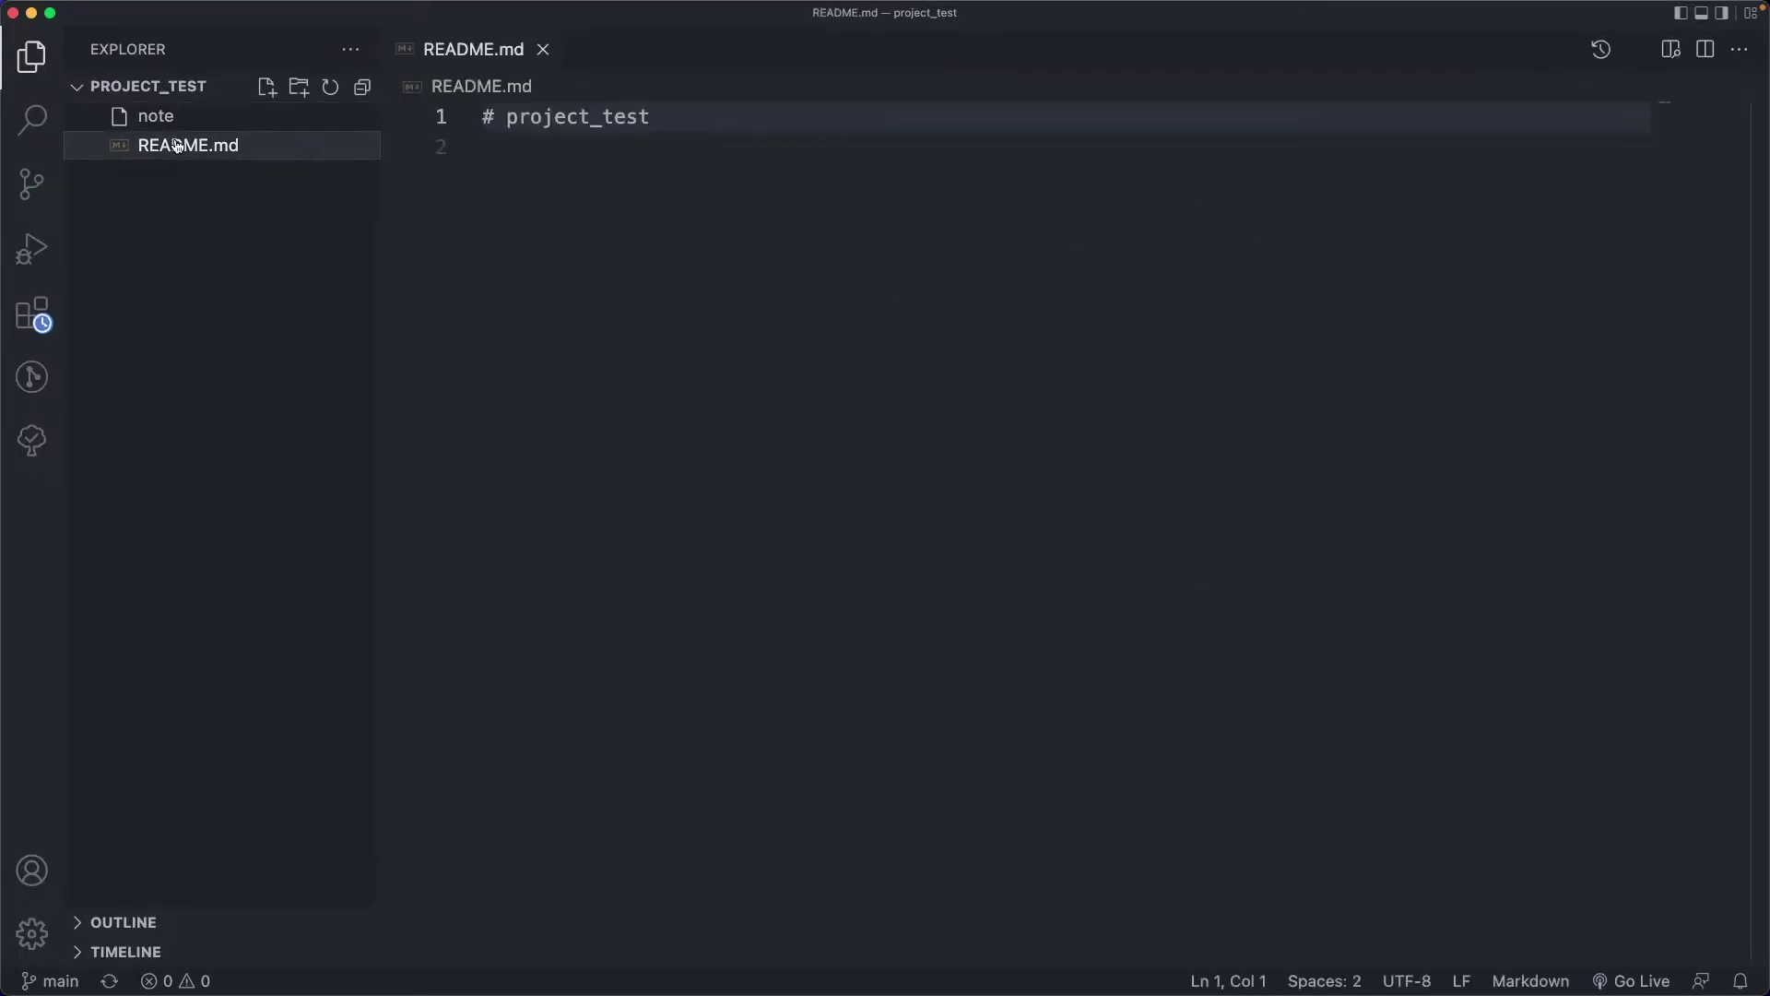
click(690, 147)
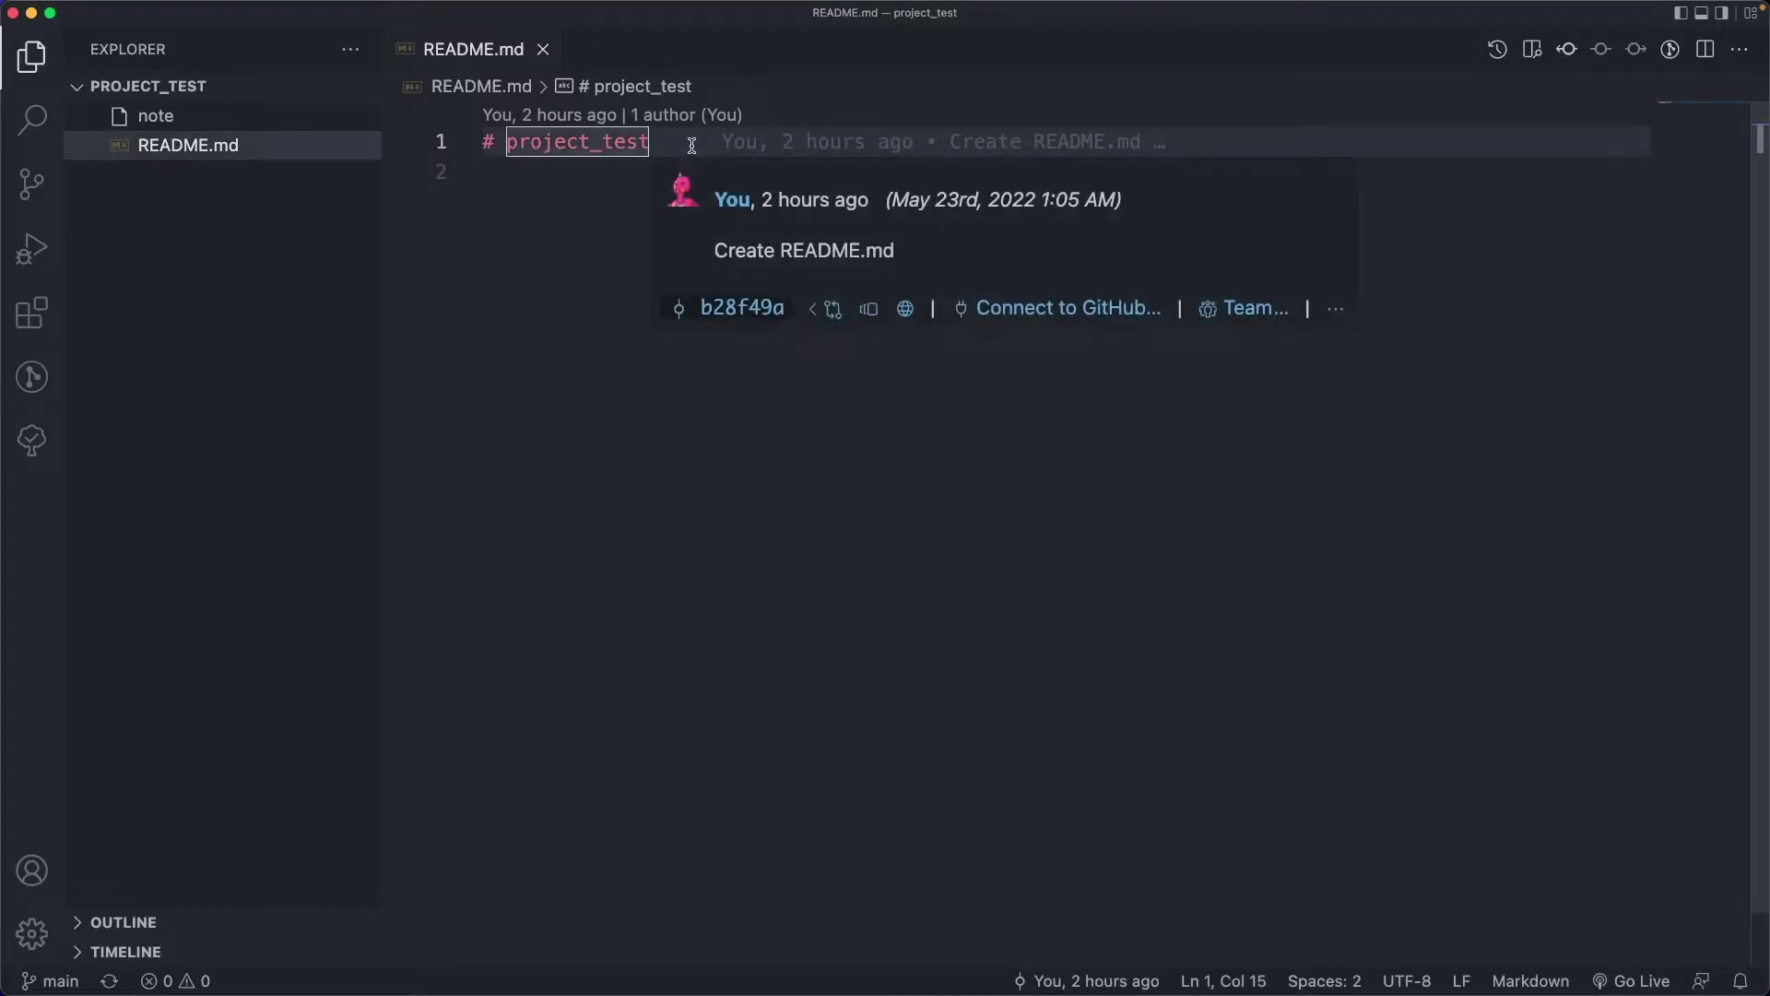
key(Return)
key(Return)
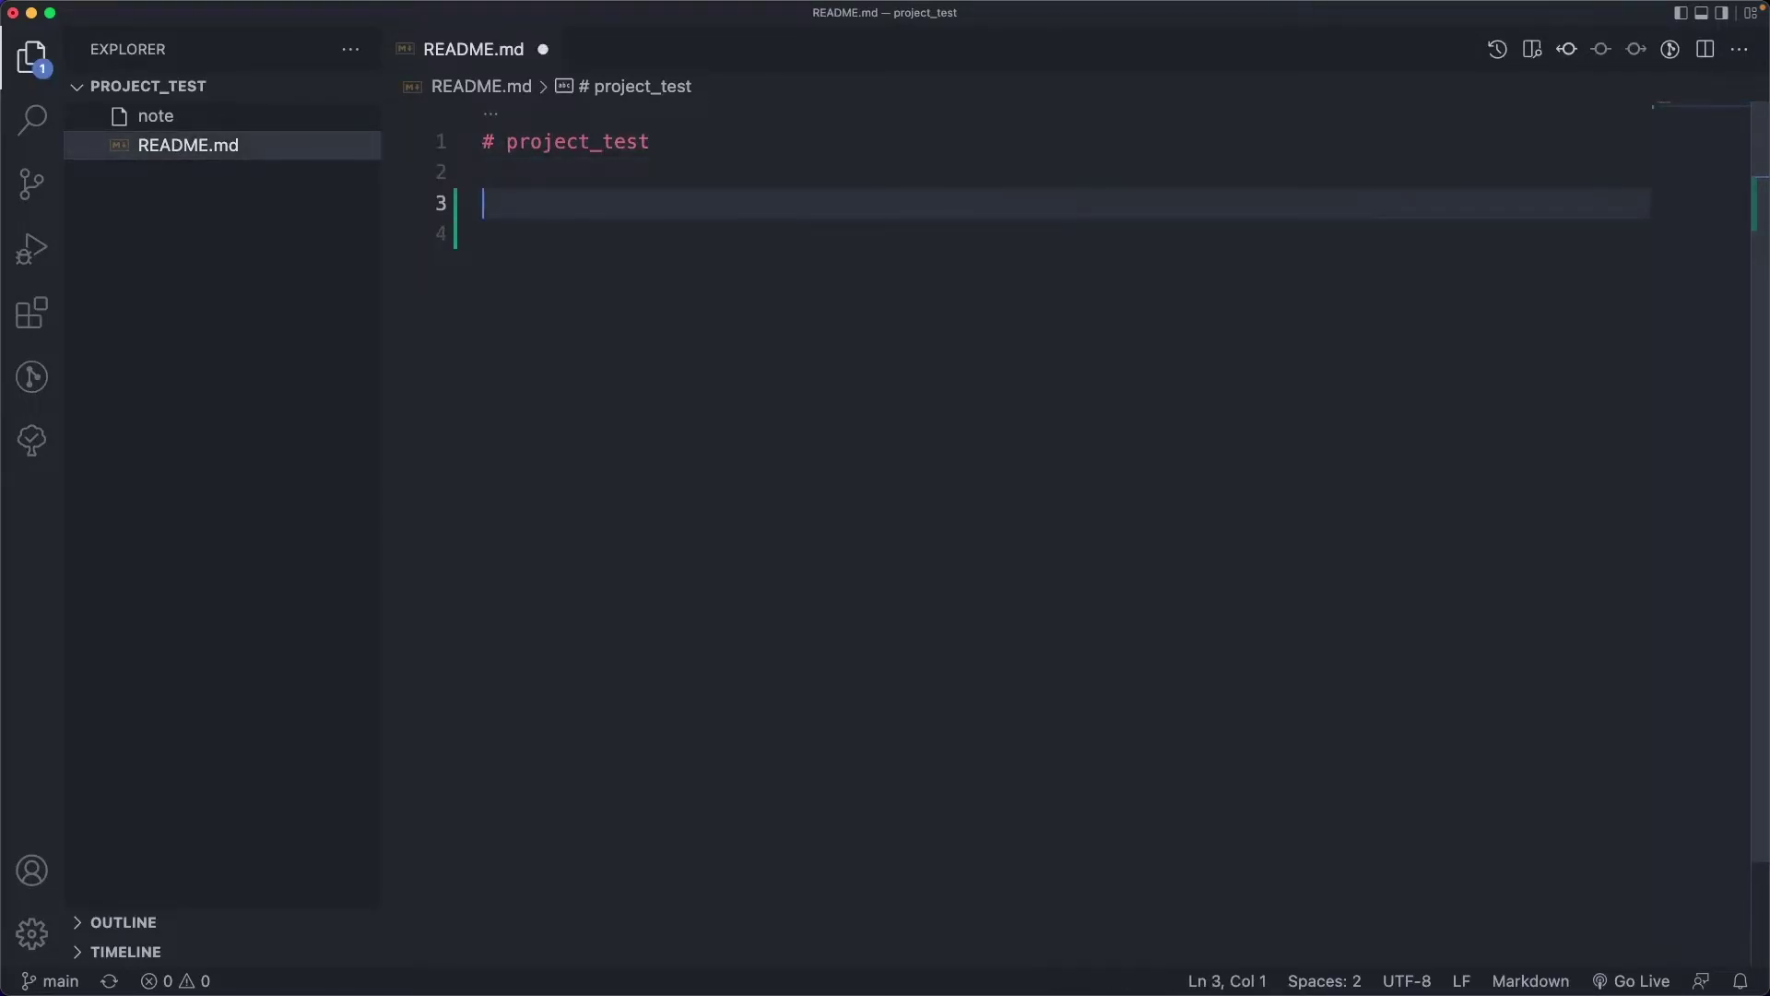
text(## tes)
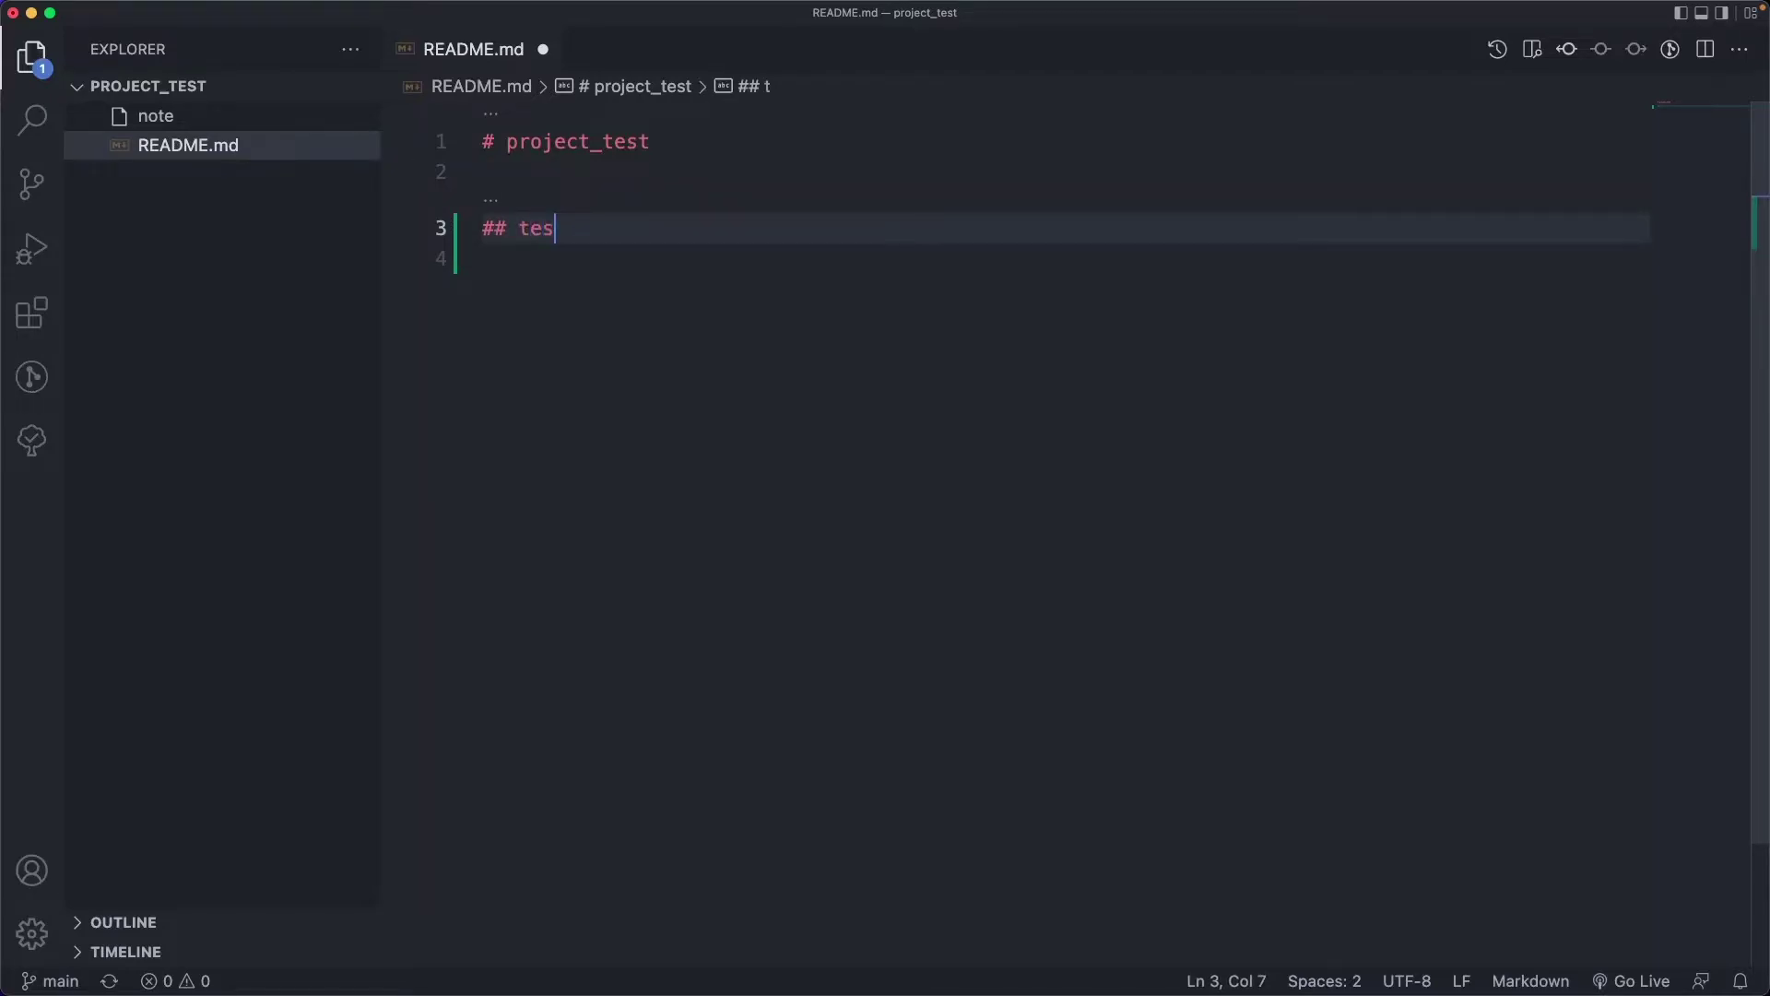
text(t one)
key(super+s)
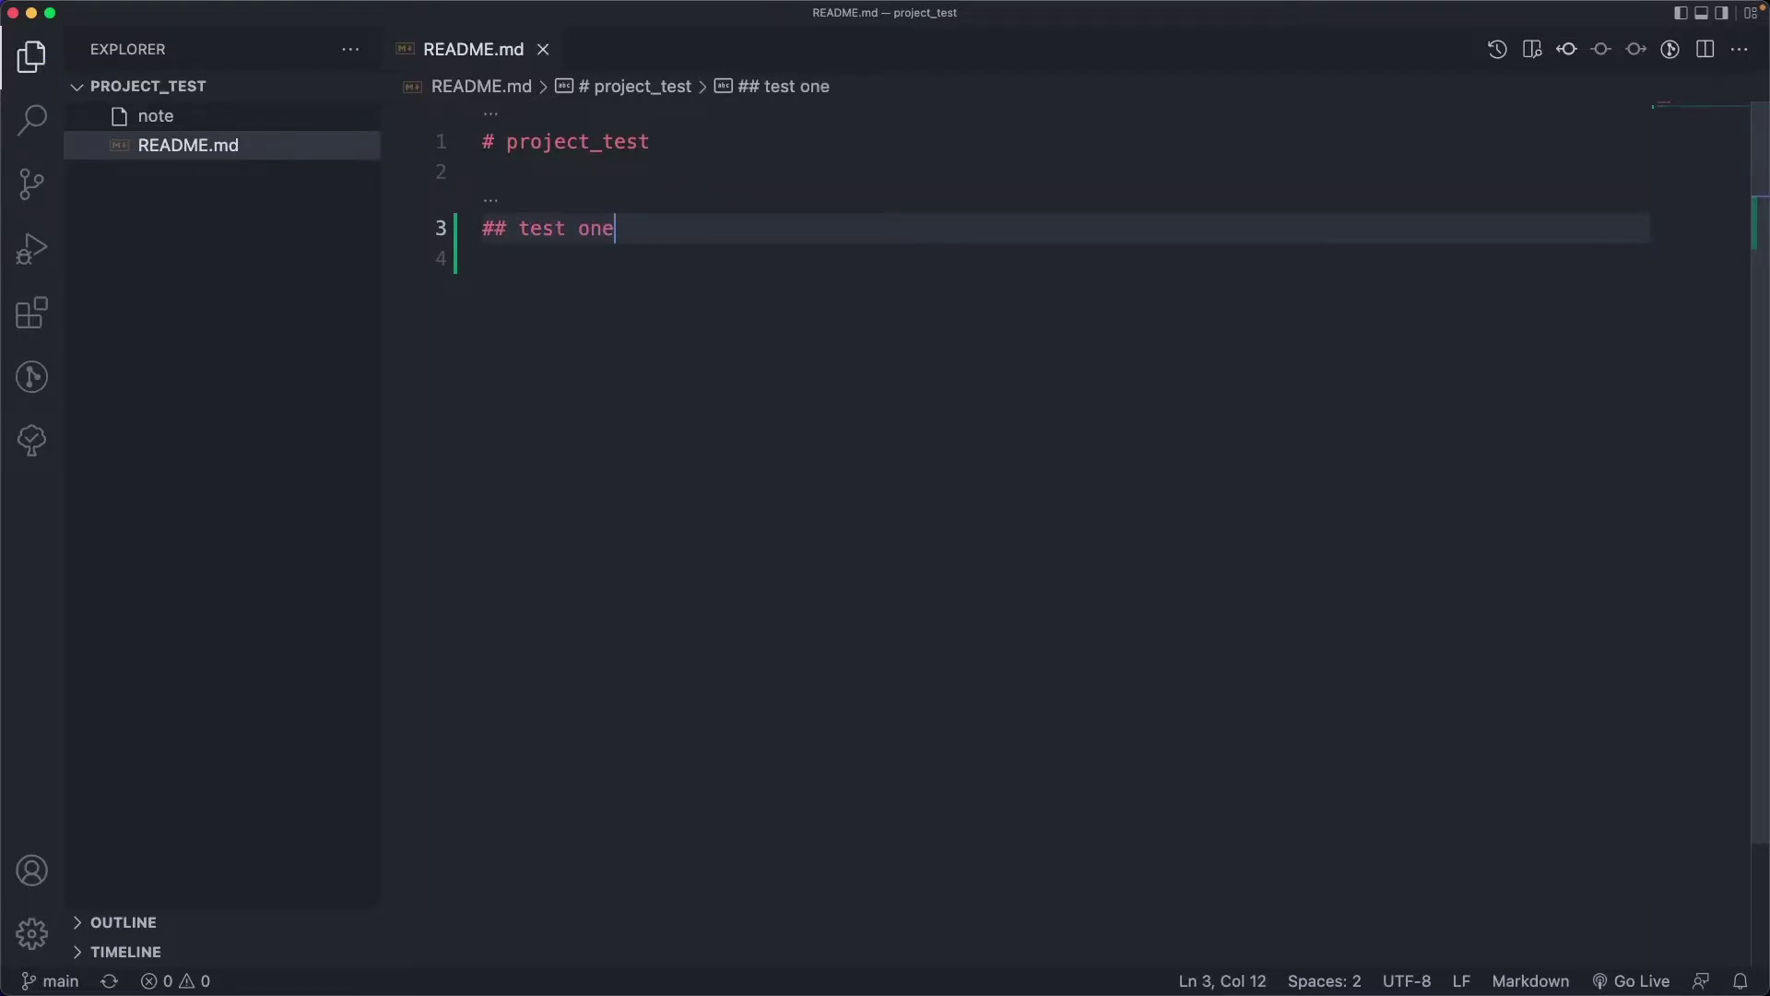
Switch to GitHub Desktop, commit the README.md change to main with the summary "UPD readme", and push it to origin
click(32, 14)
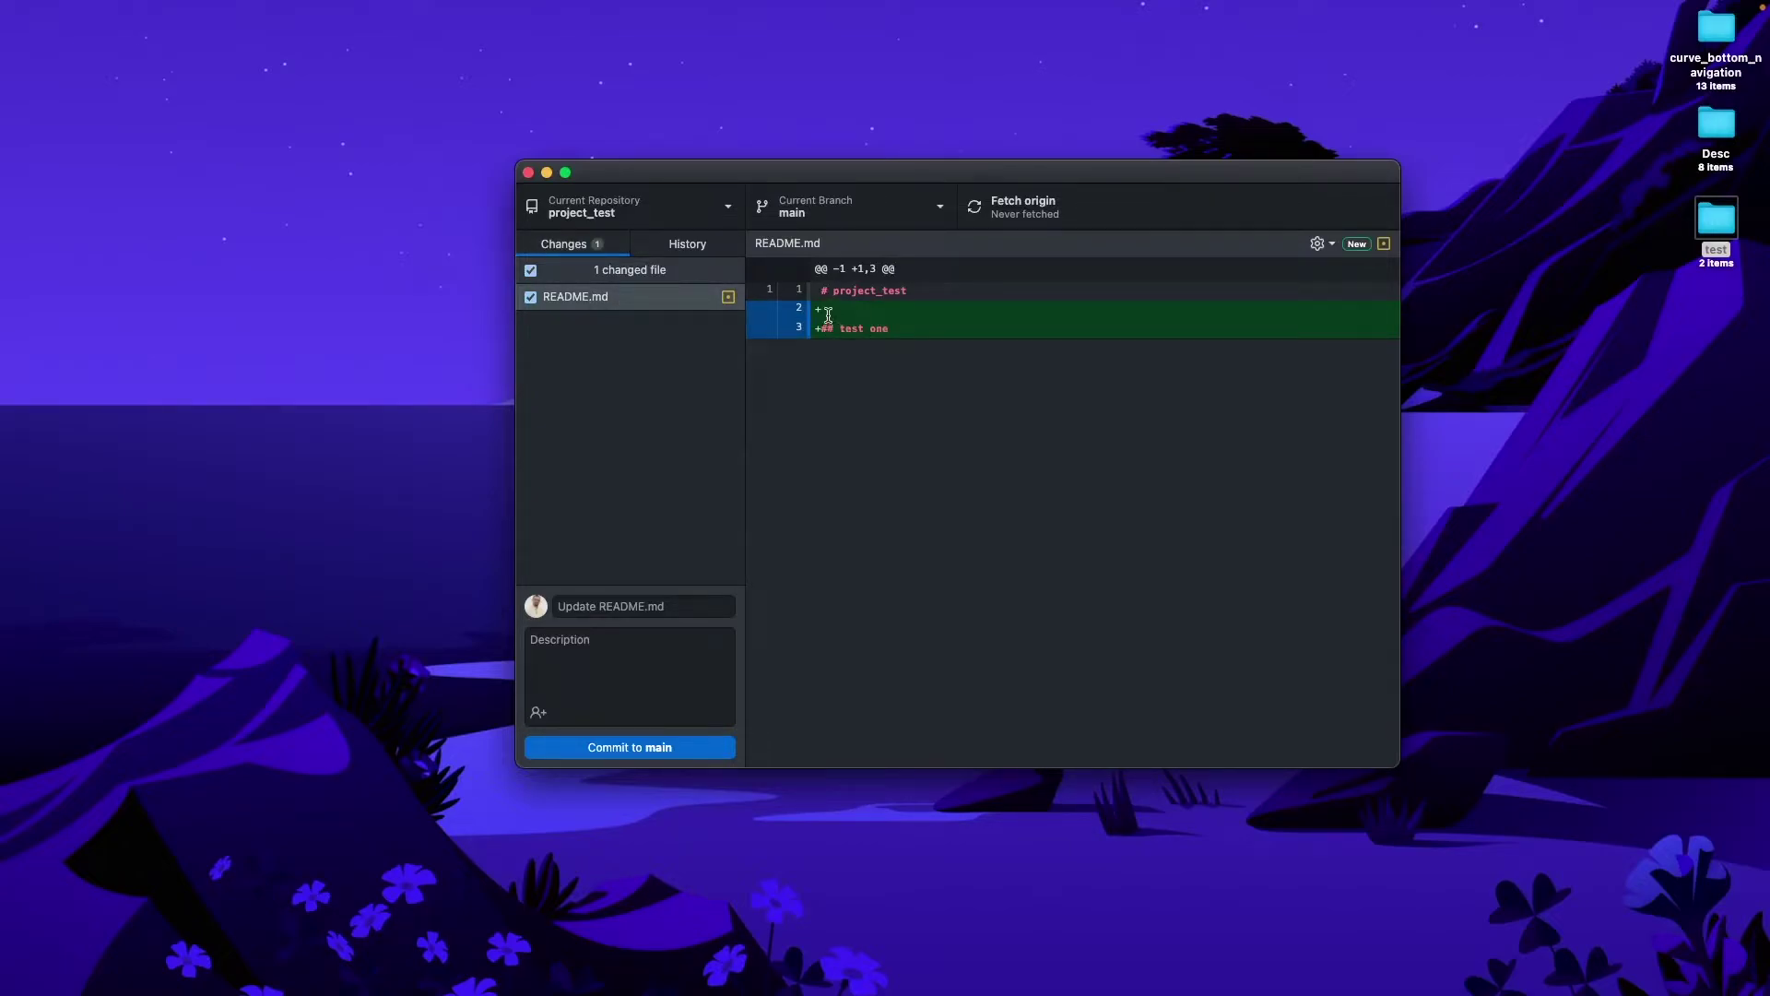
click(599, 606)
text(U)
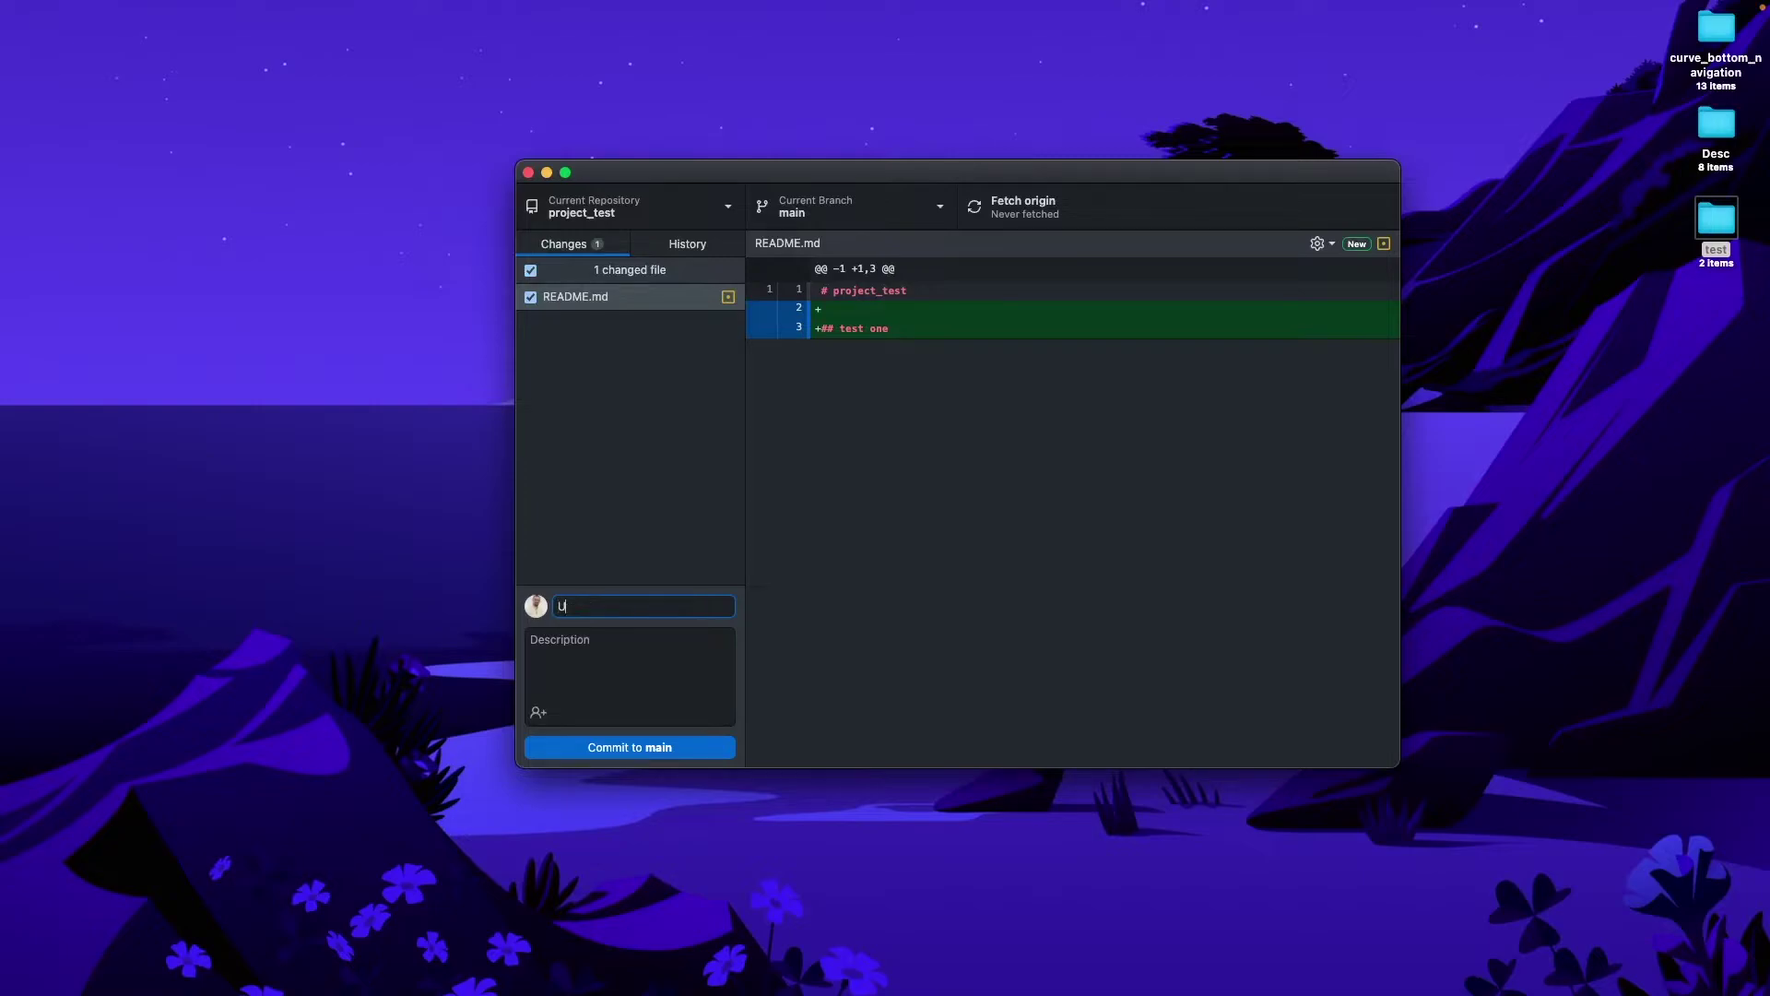
text(PD readme)
click(603, 641)
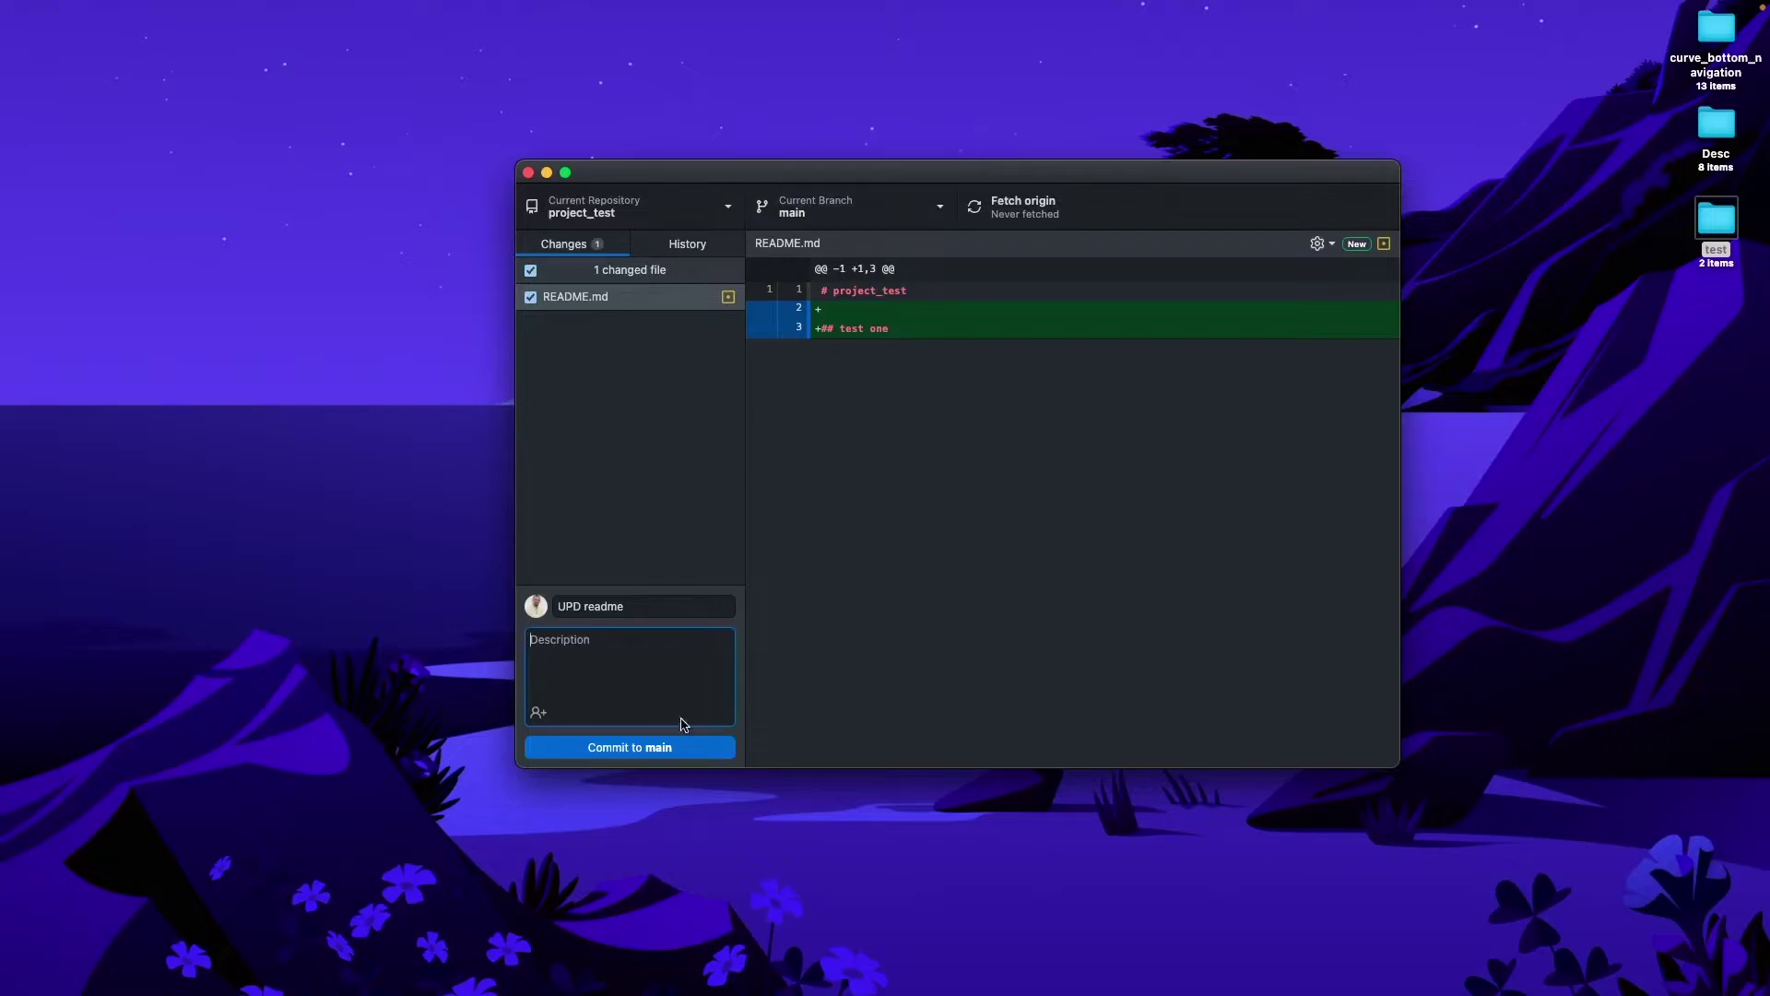
click(683, 748)
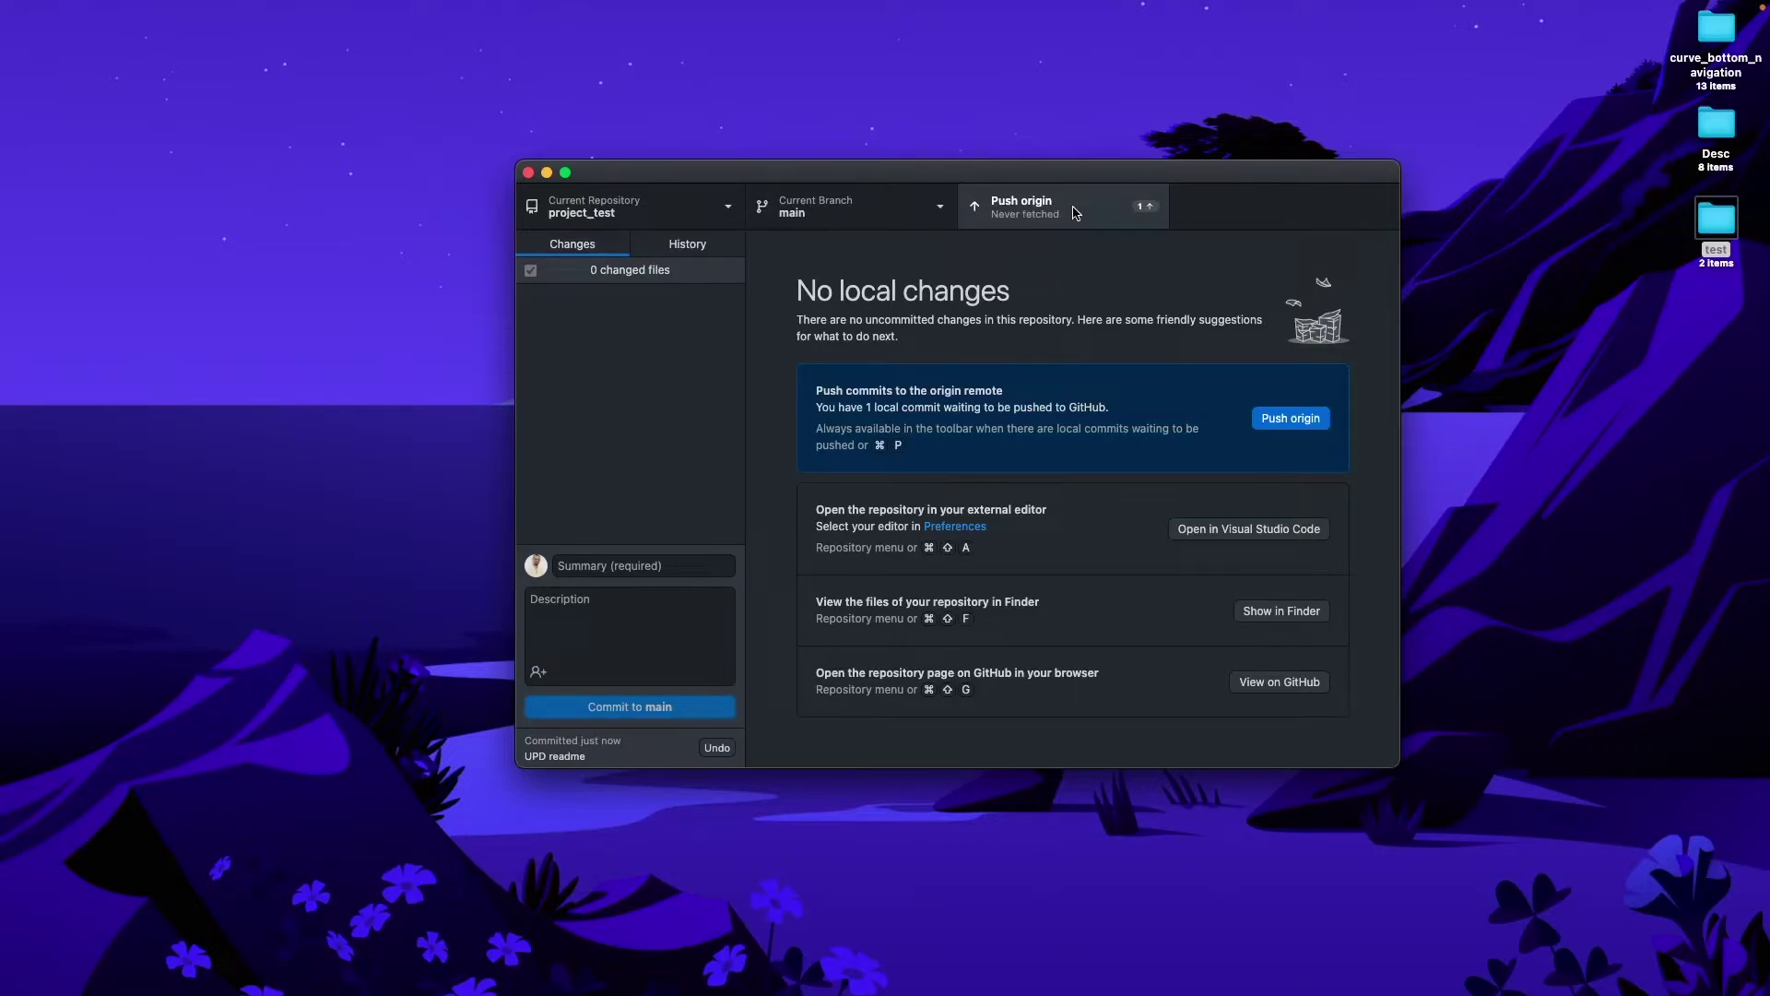
click(1297, 424)
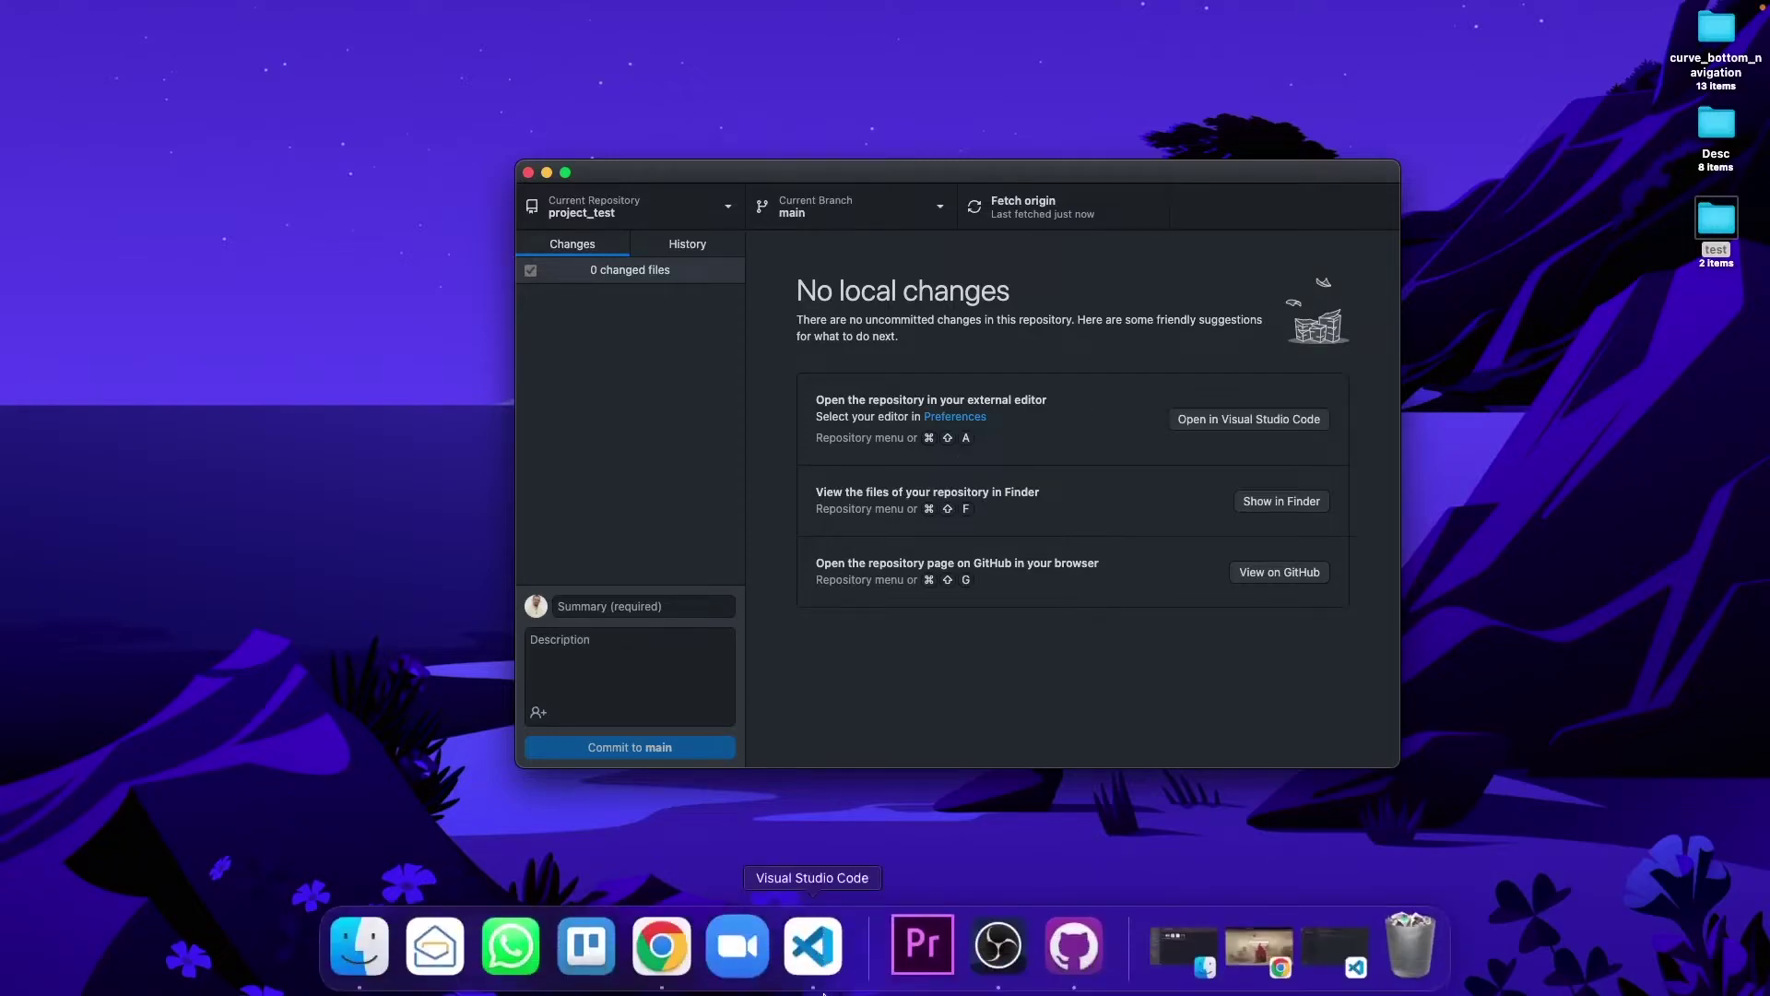
Reload the project_test repository page on GitHub in Chrome to check the pushed README.md change
click(694, 948)
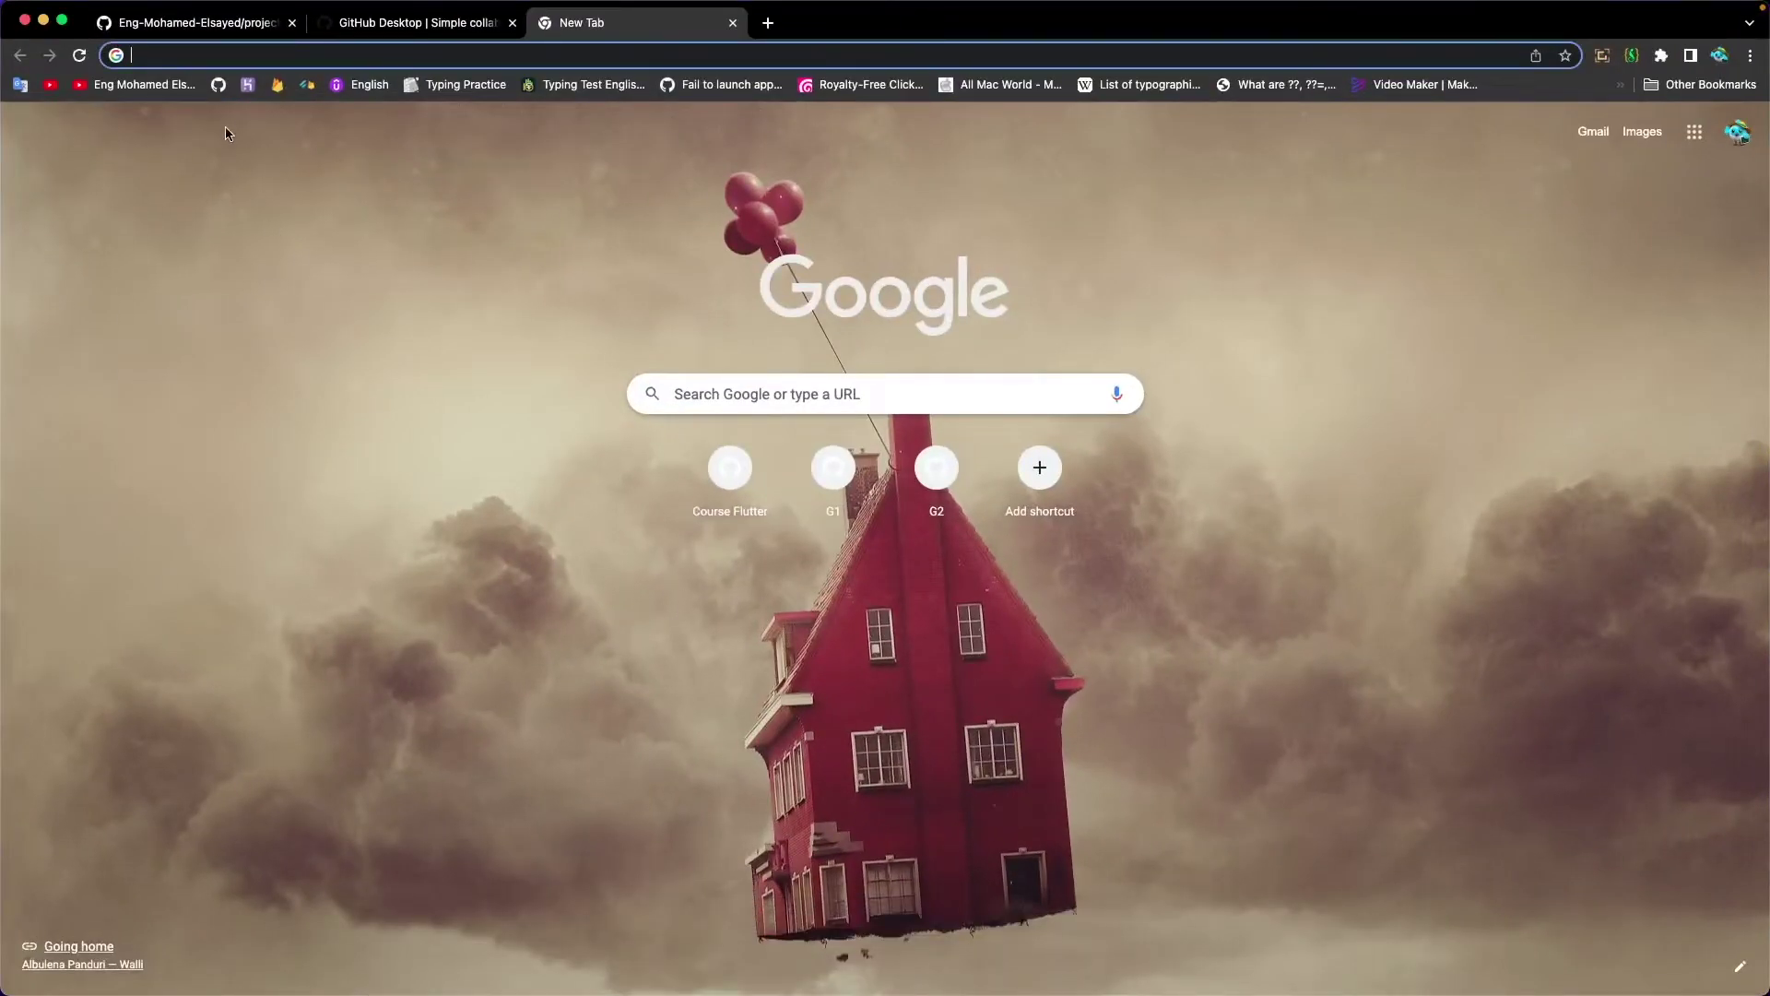
click(211, 25)
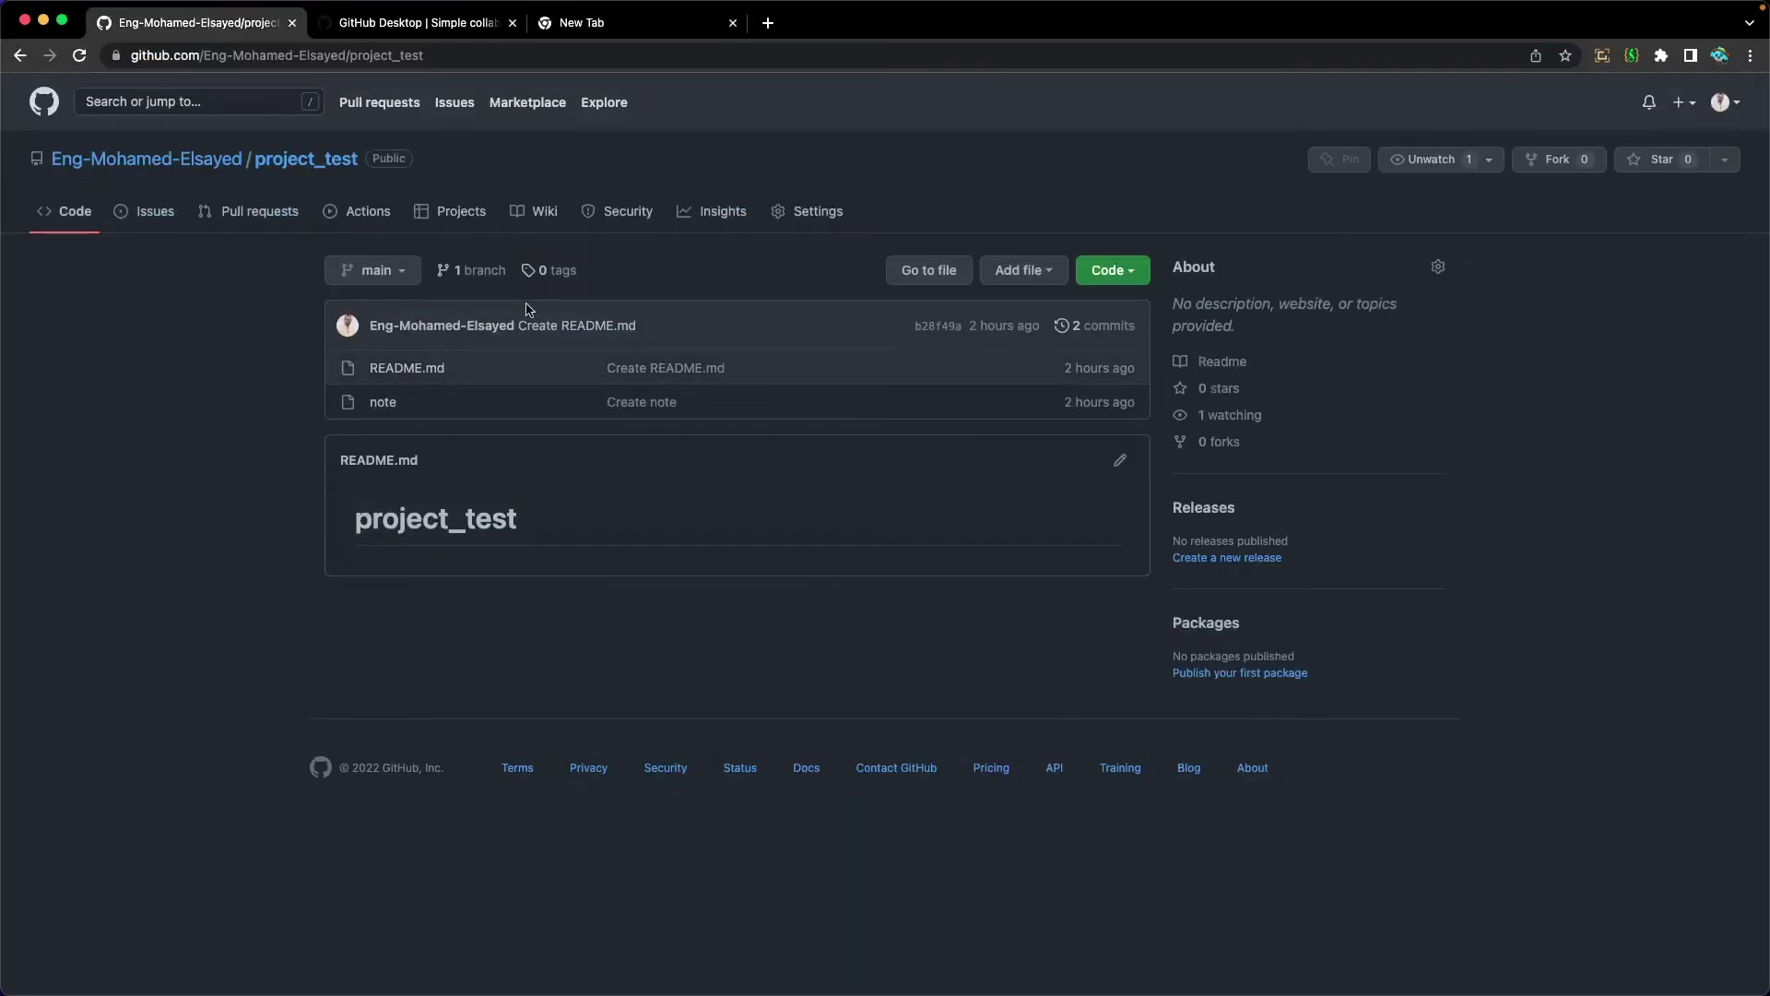
click(306, 159)
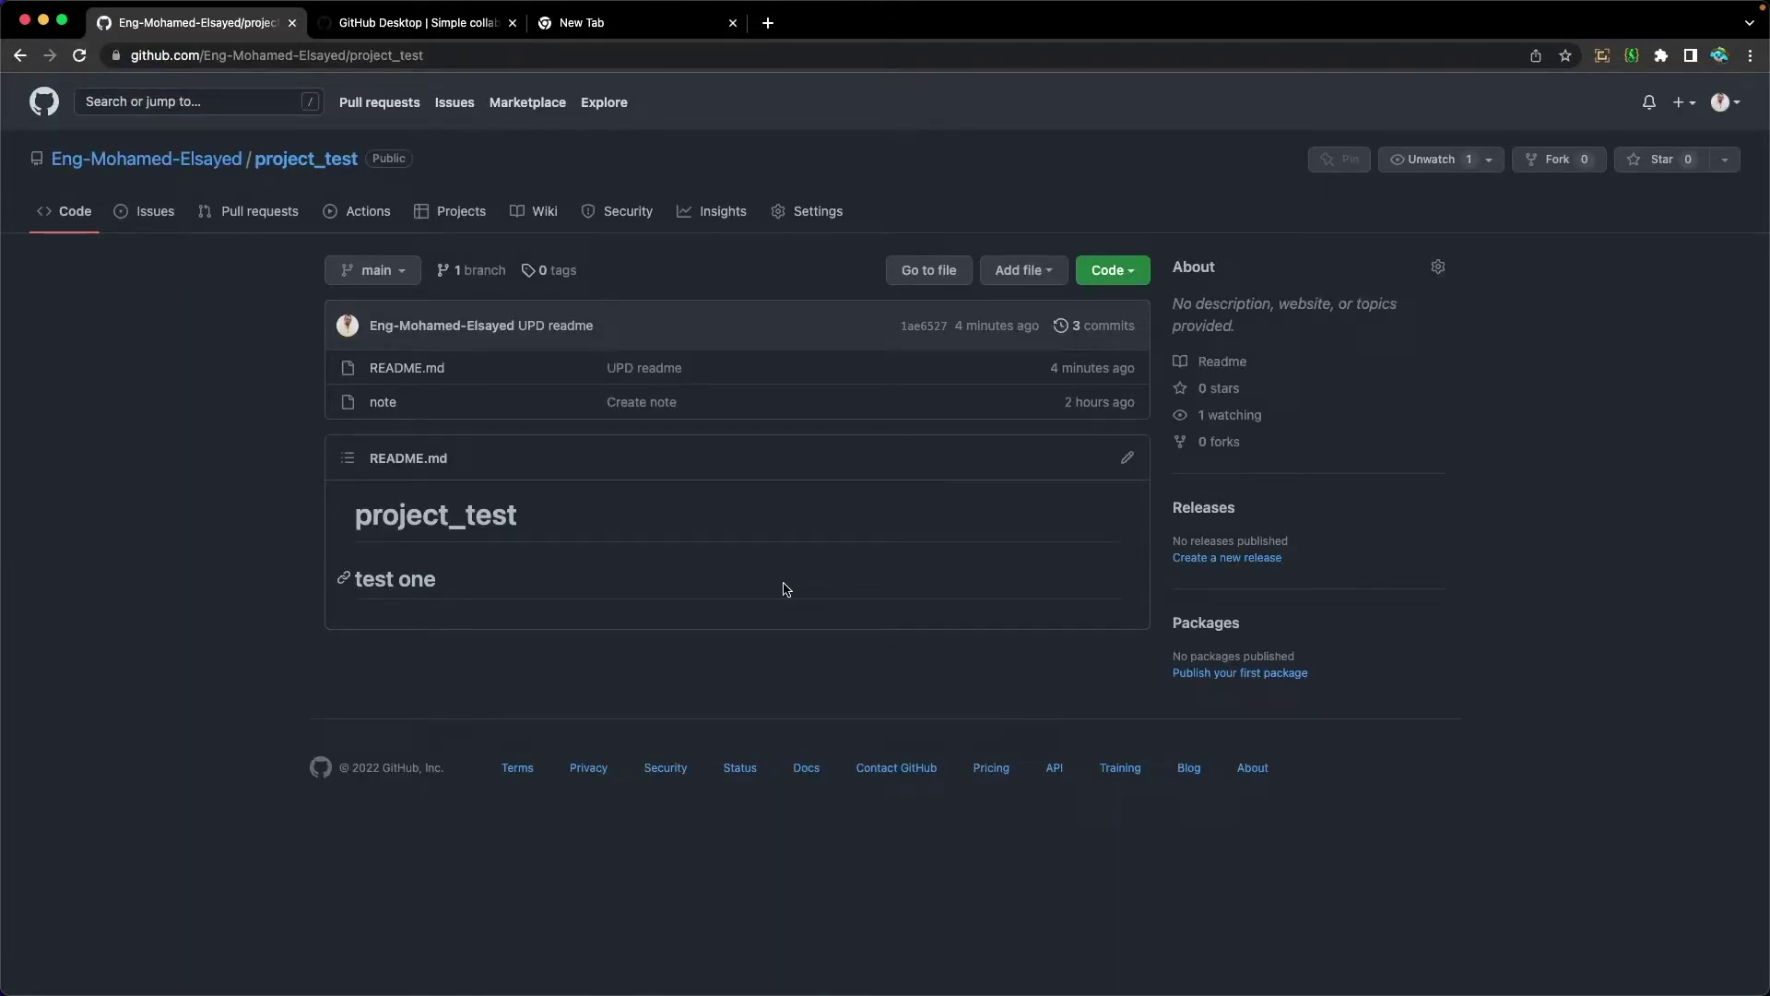
click(44, 21)
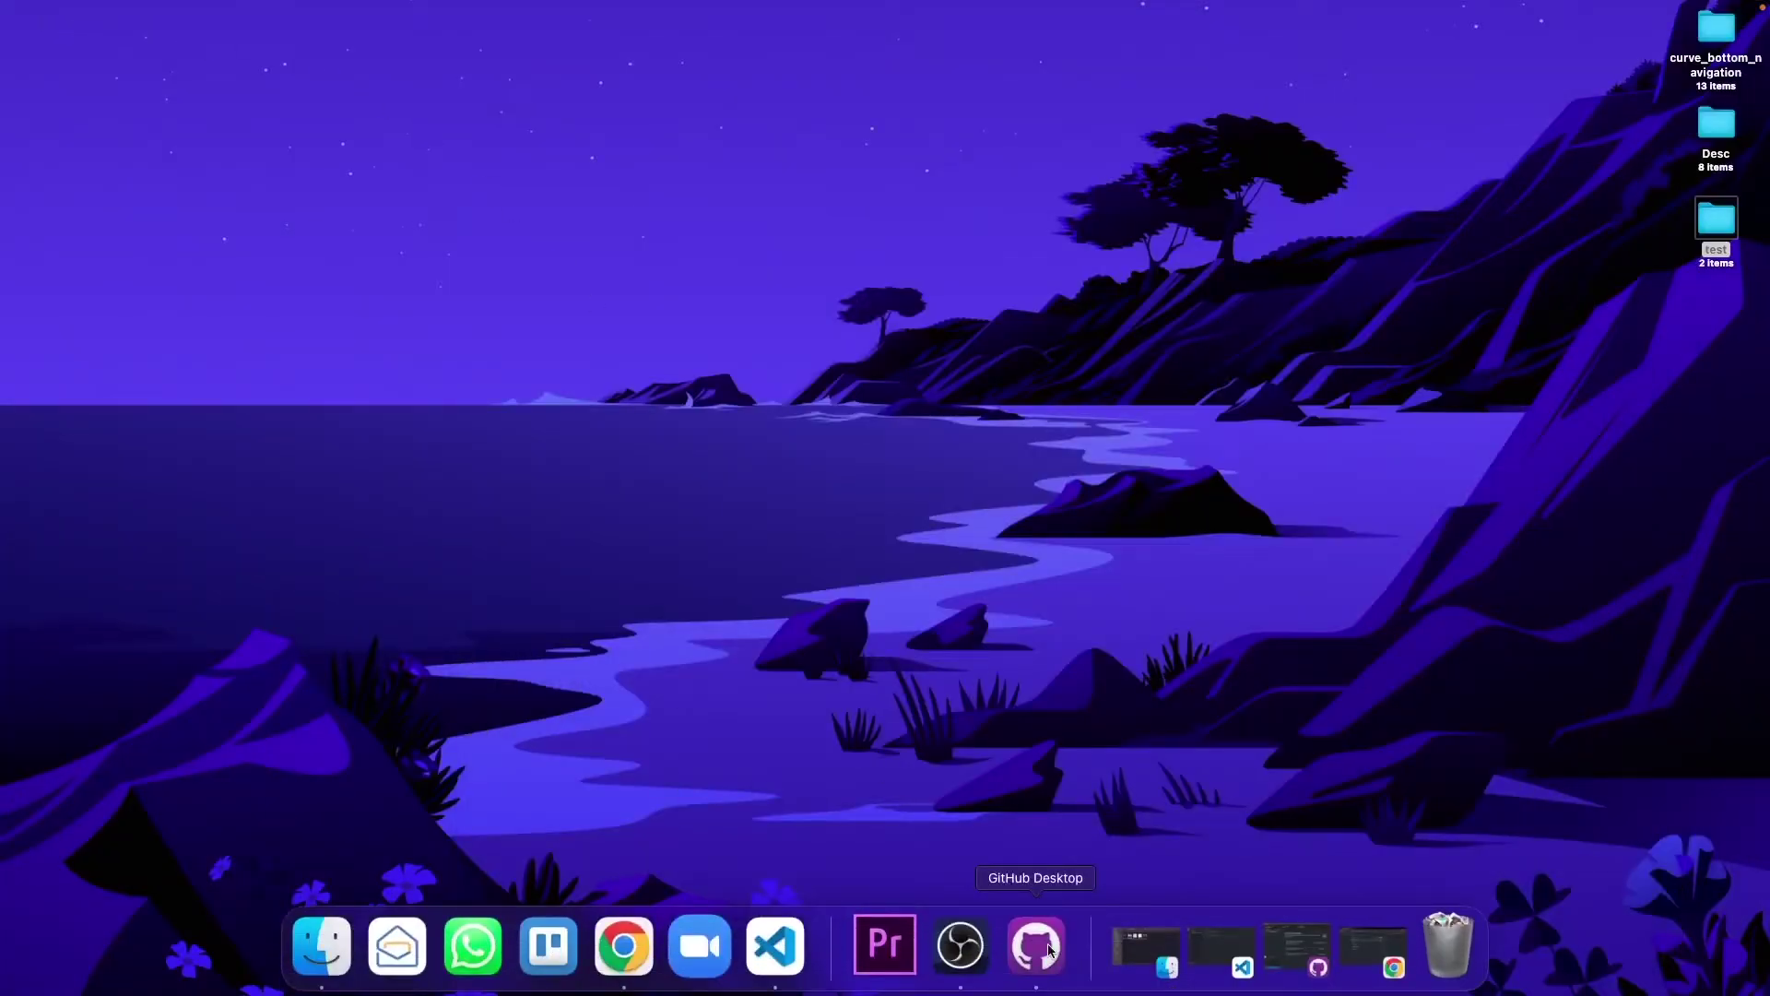
Return to GitHub Desktop, make its window full screen, and show the list of repositories
click(1050, 951)
mouse_move(564, 177)
click(553, 211)
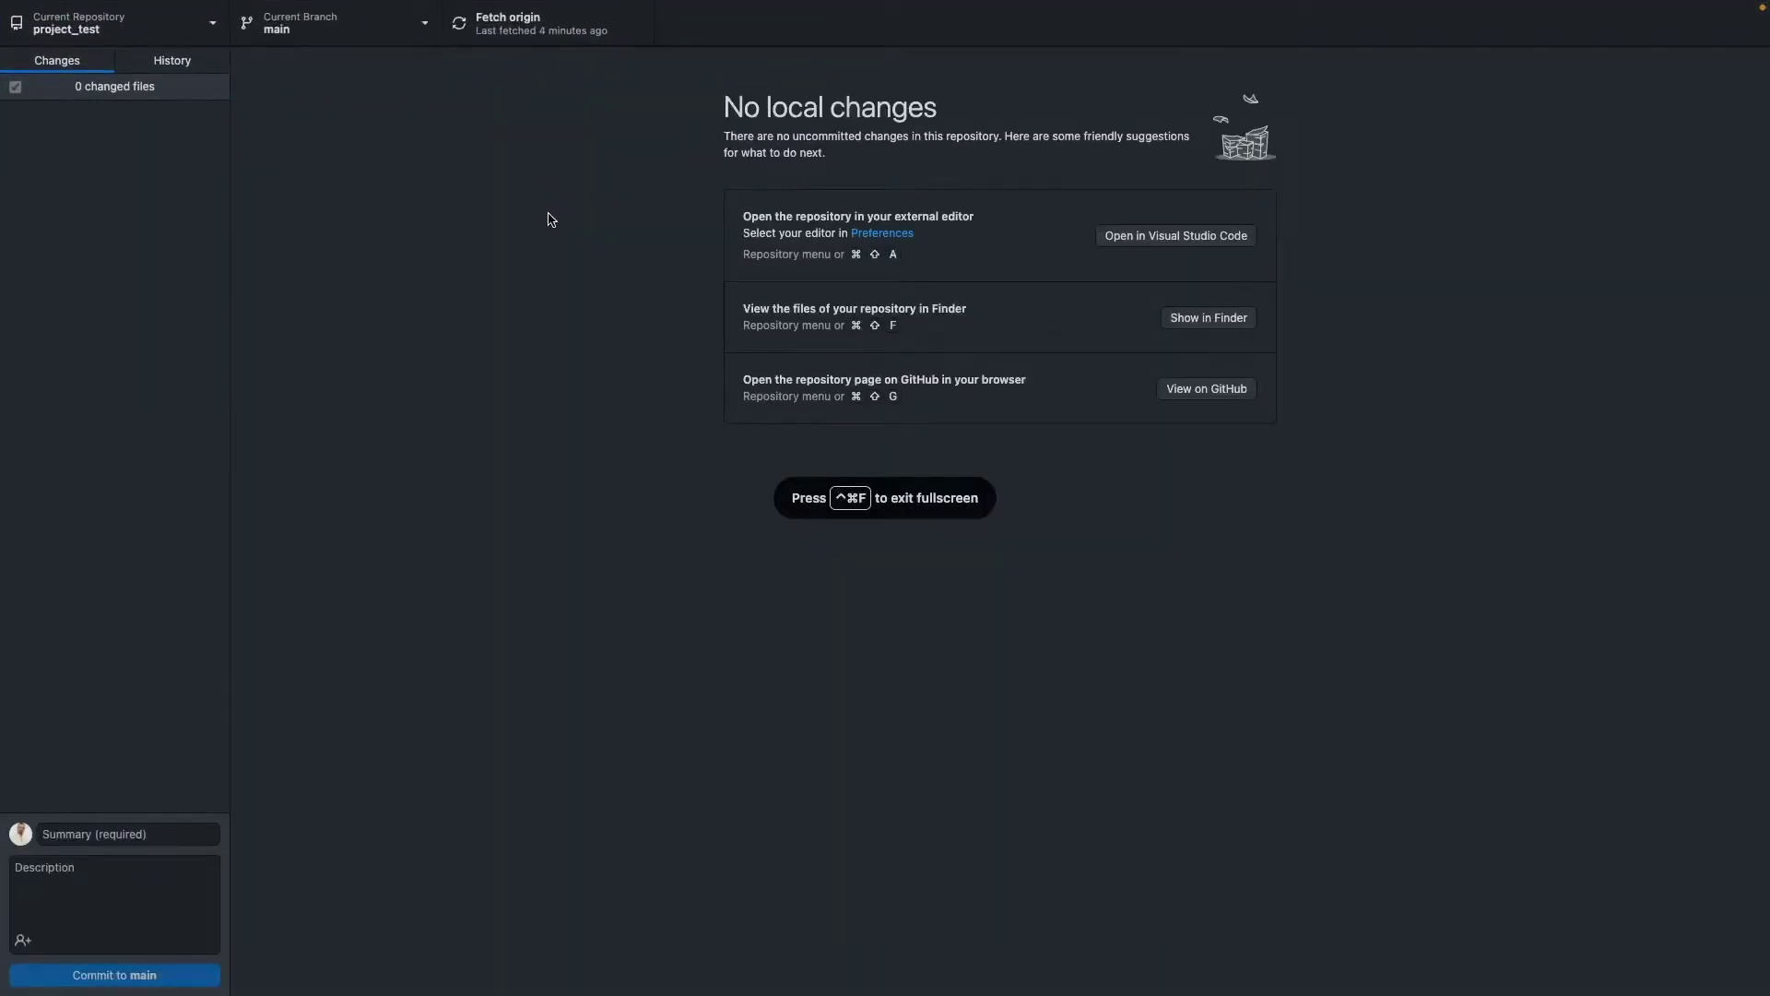
click(96, 25)
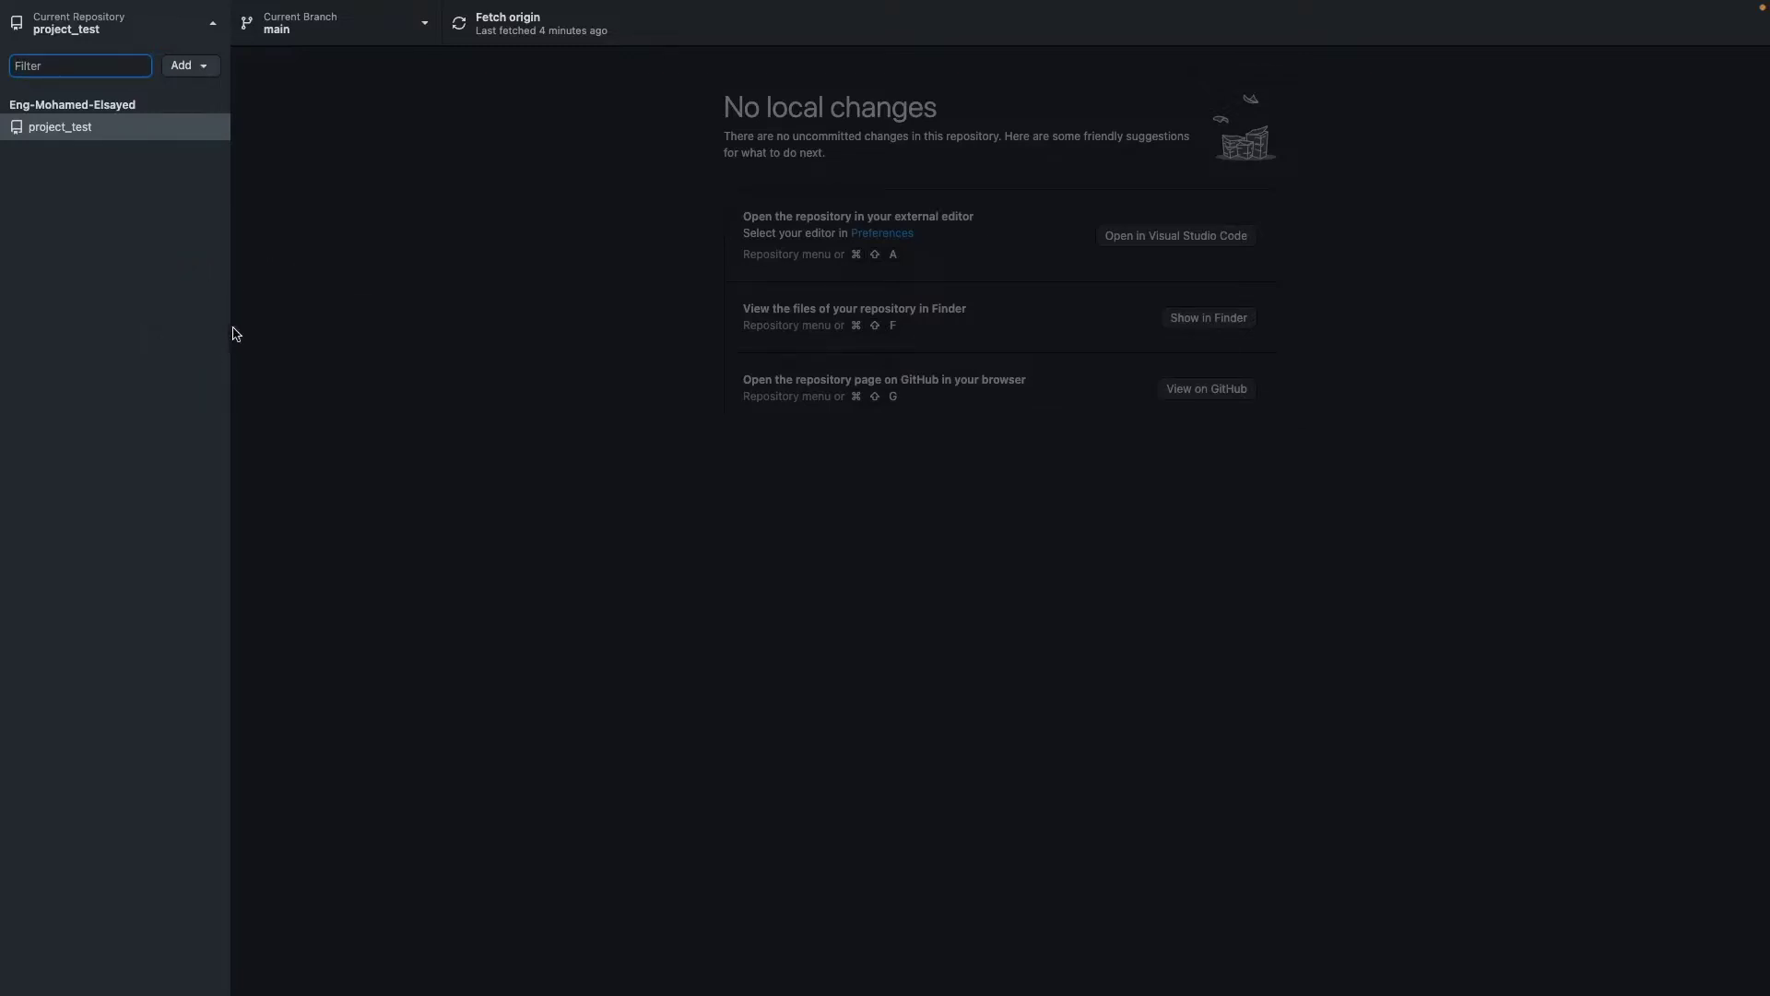
Create a new local repository named project_two in the default path, initialized with a README
click(173, 11)
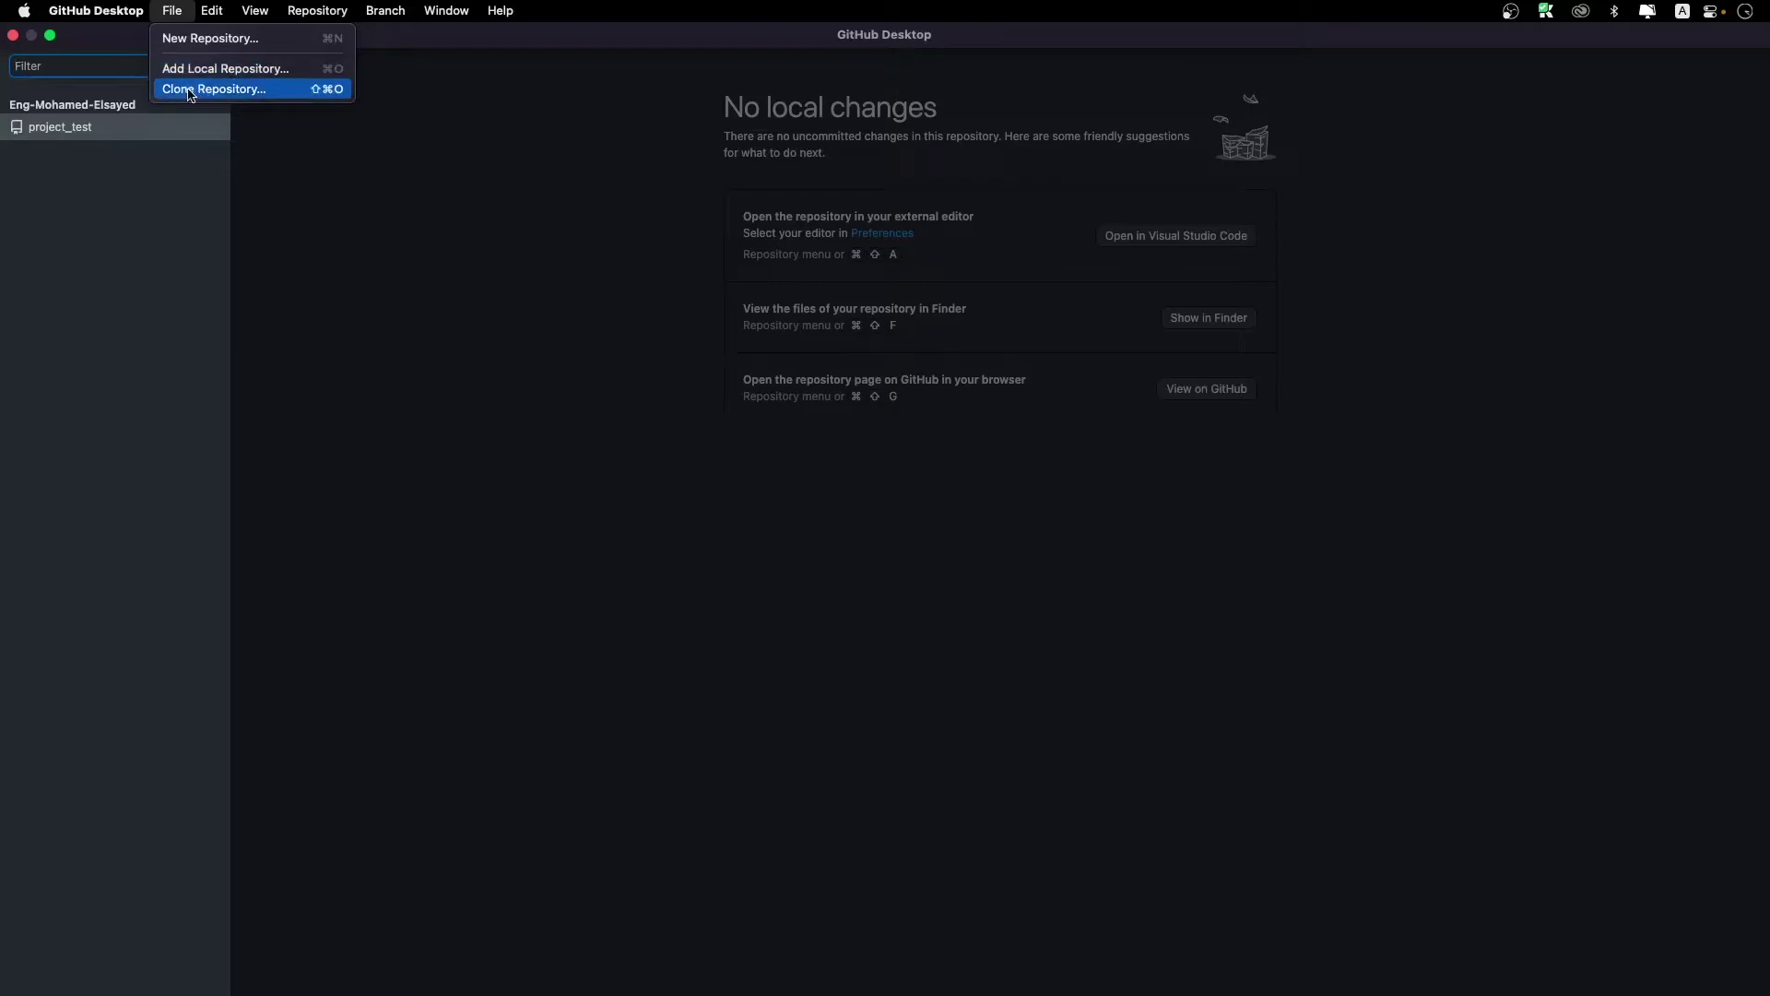
click(189, 42)
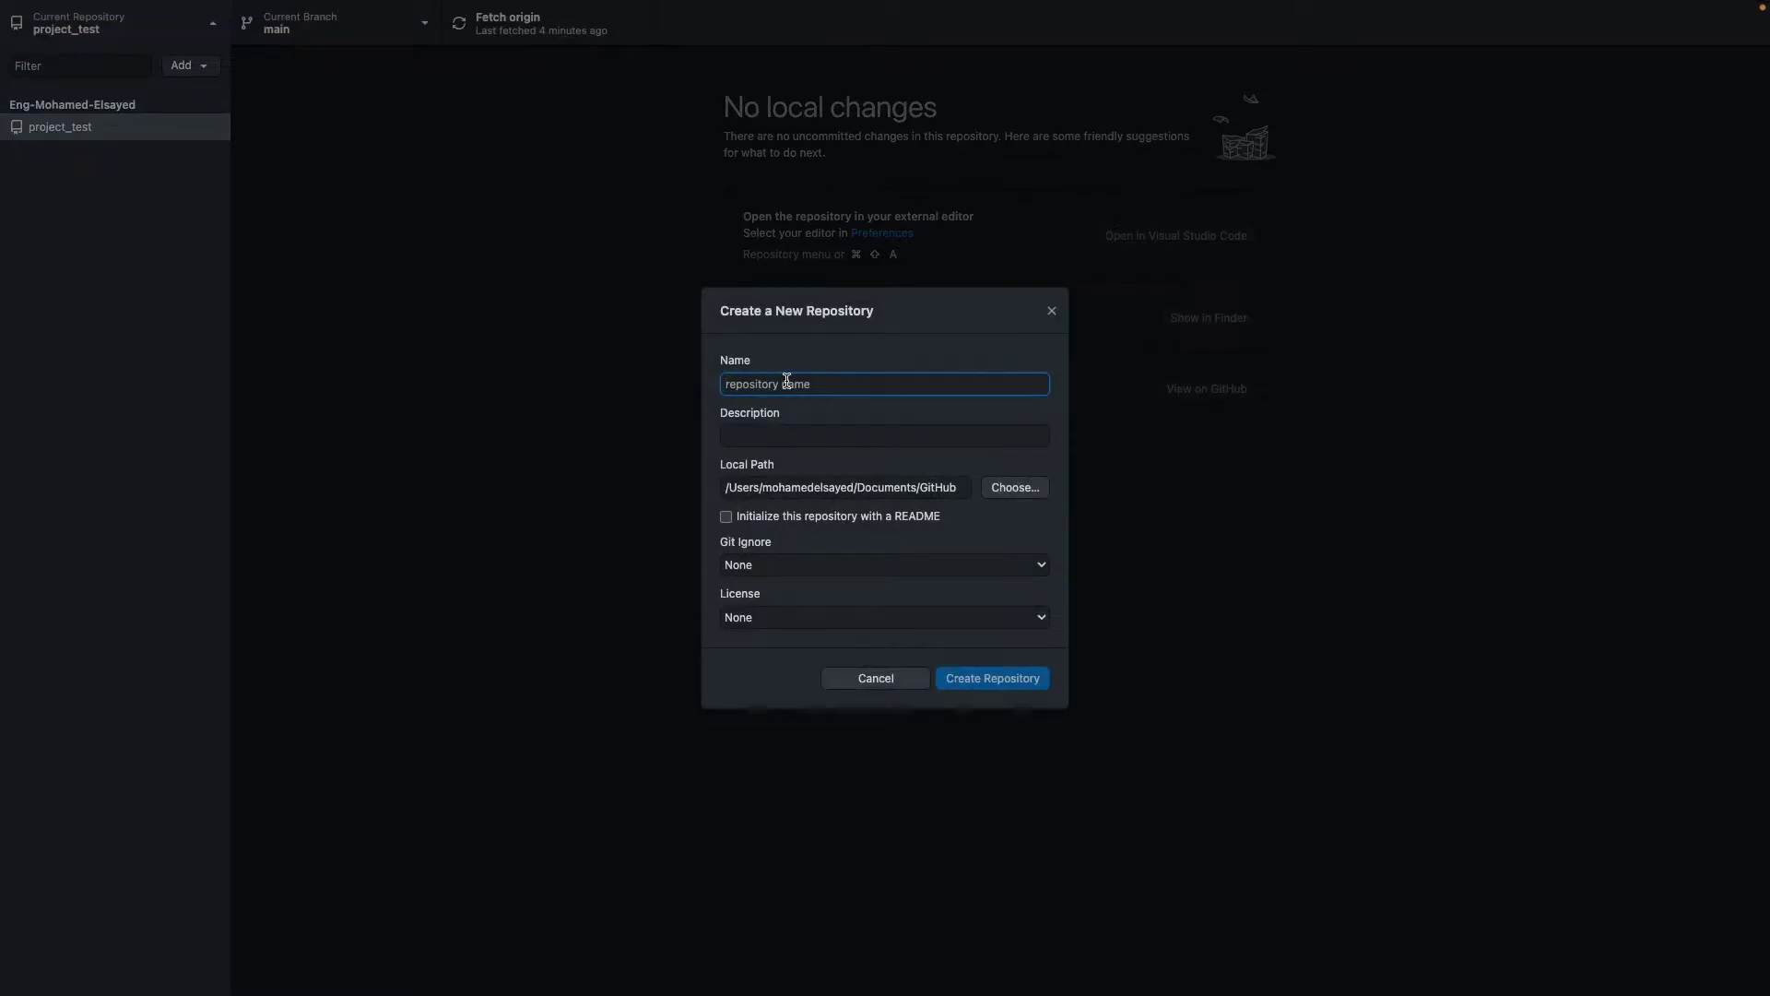
text(pr)
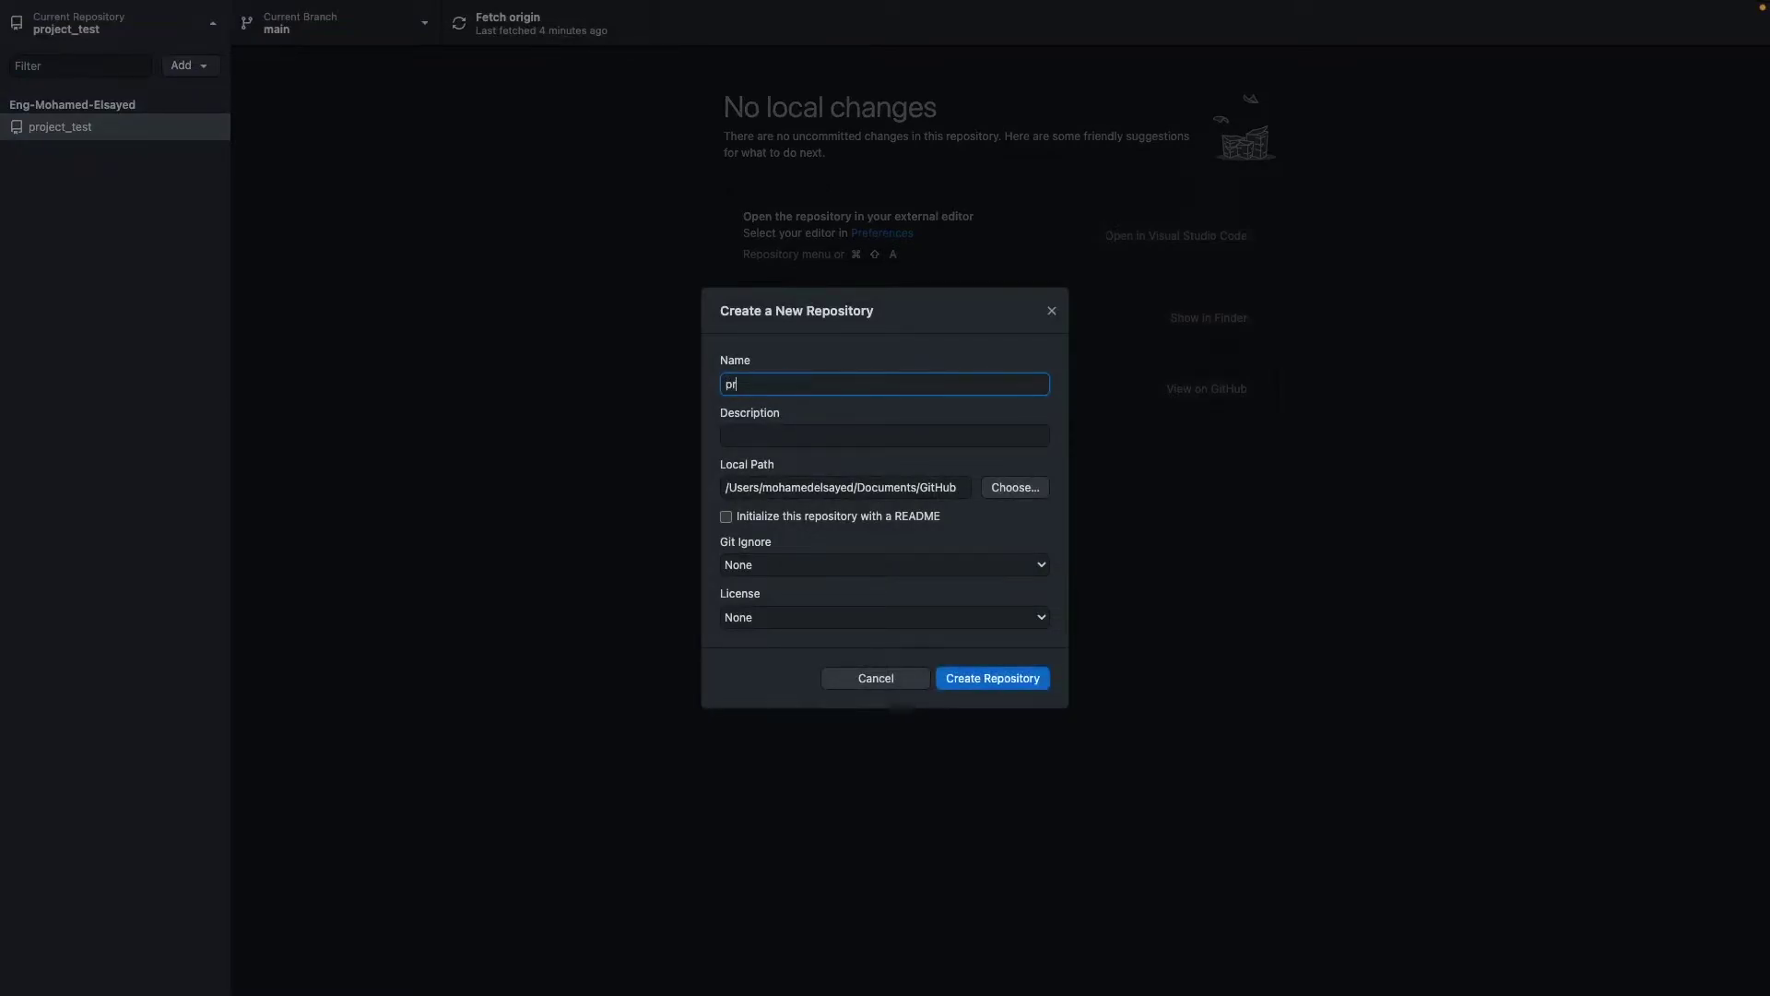
text(oject_two)
click(802, 434)
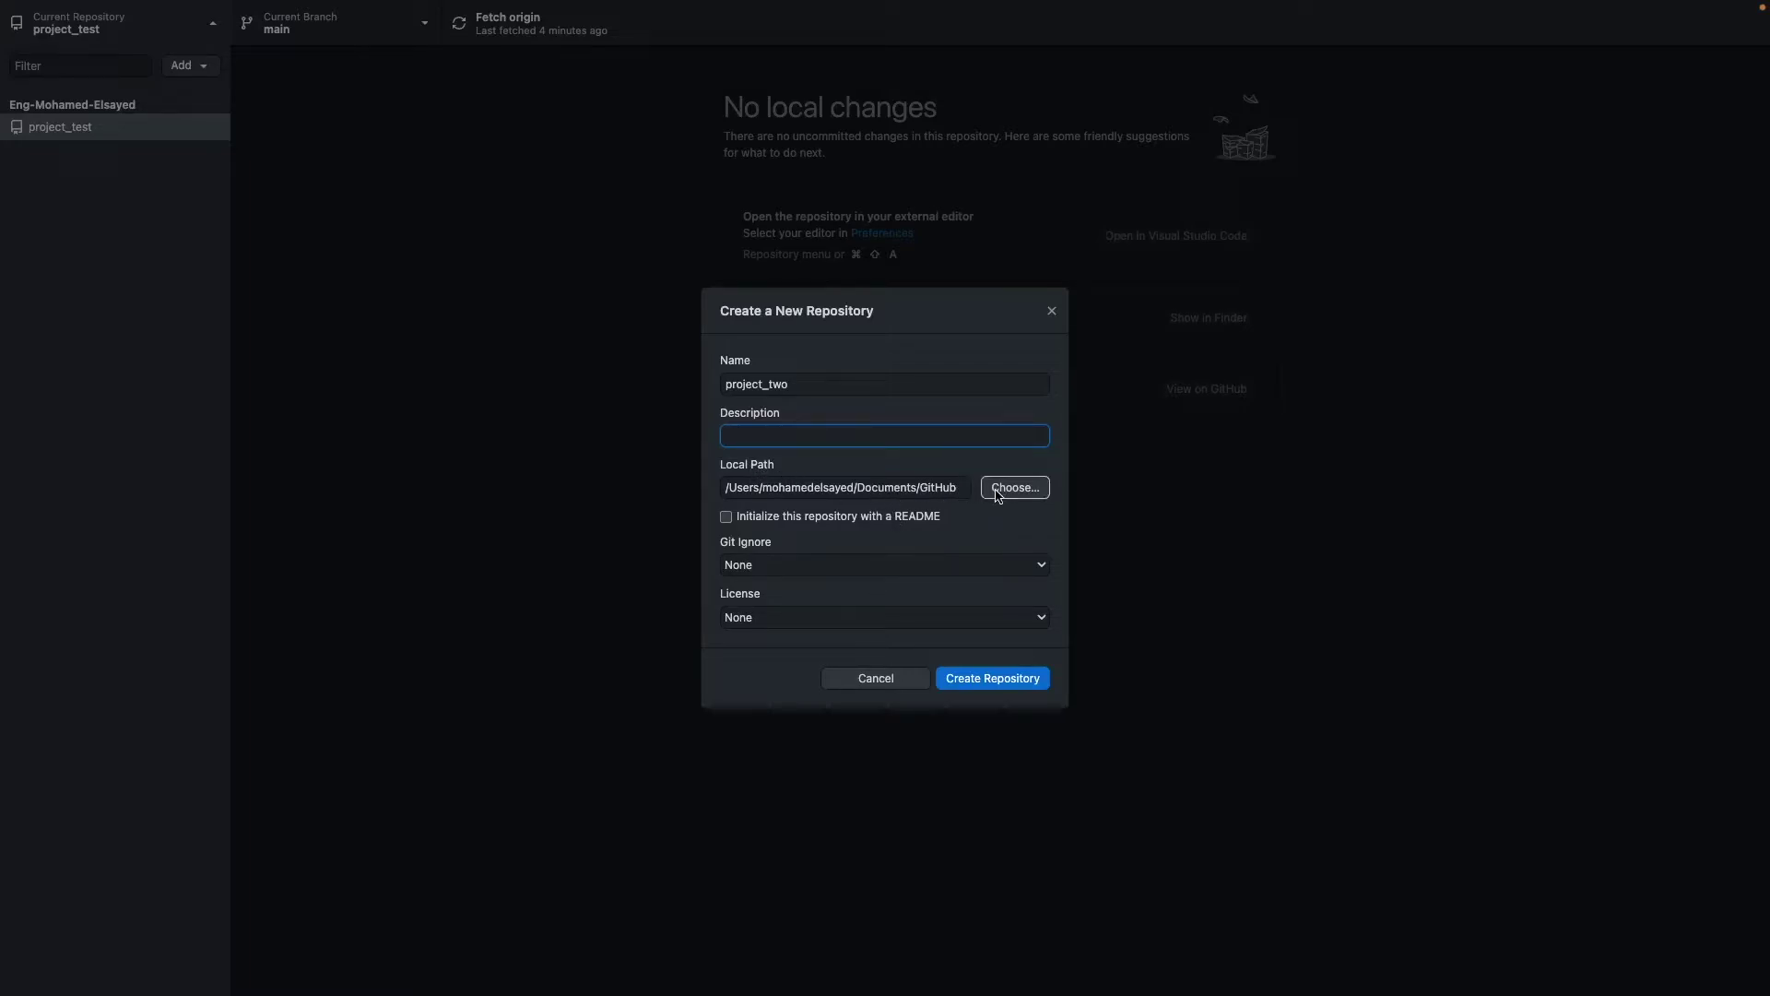
click(728, 517)
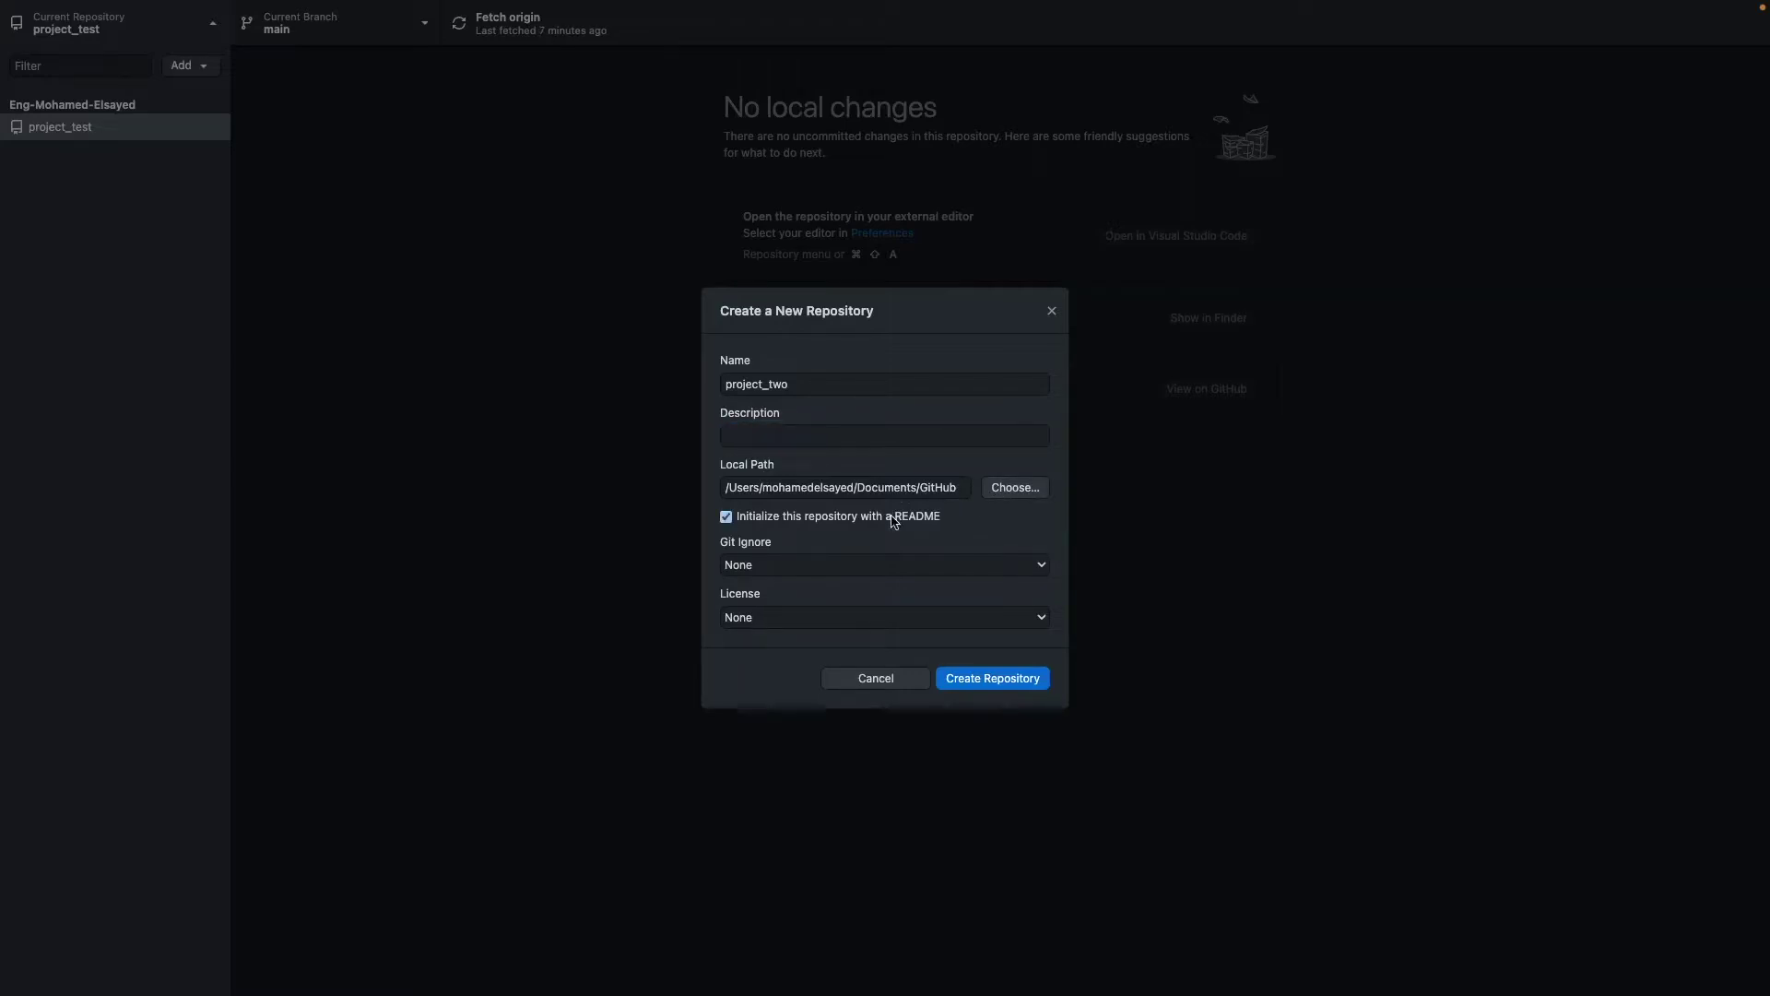
click(983, 679)
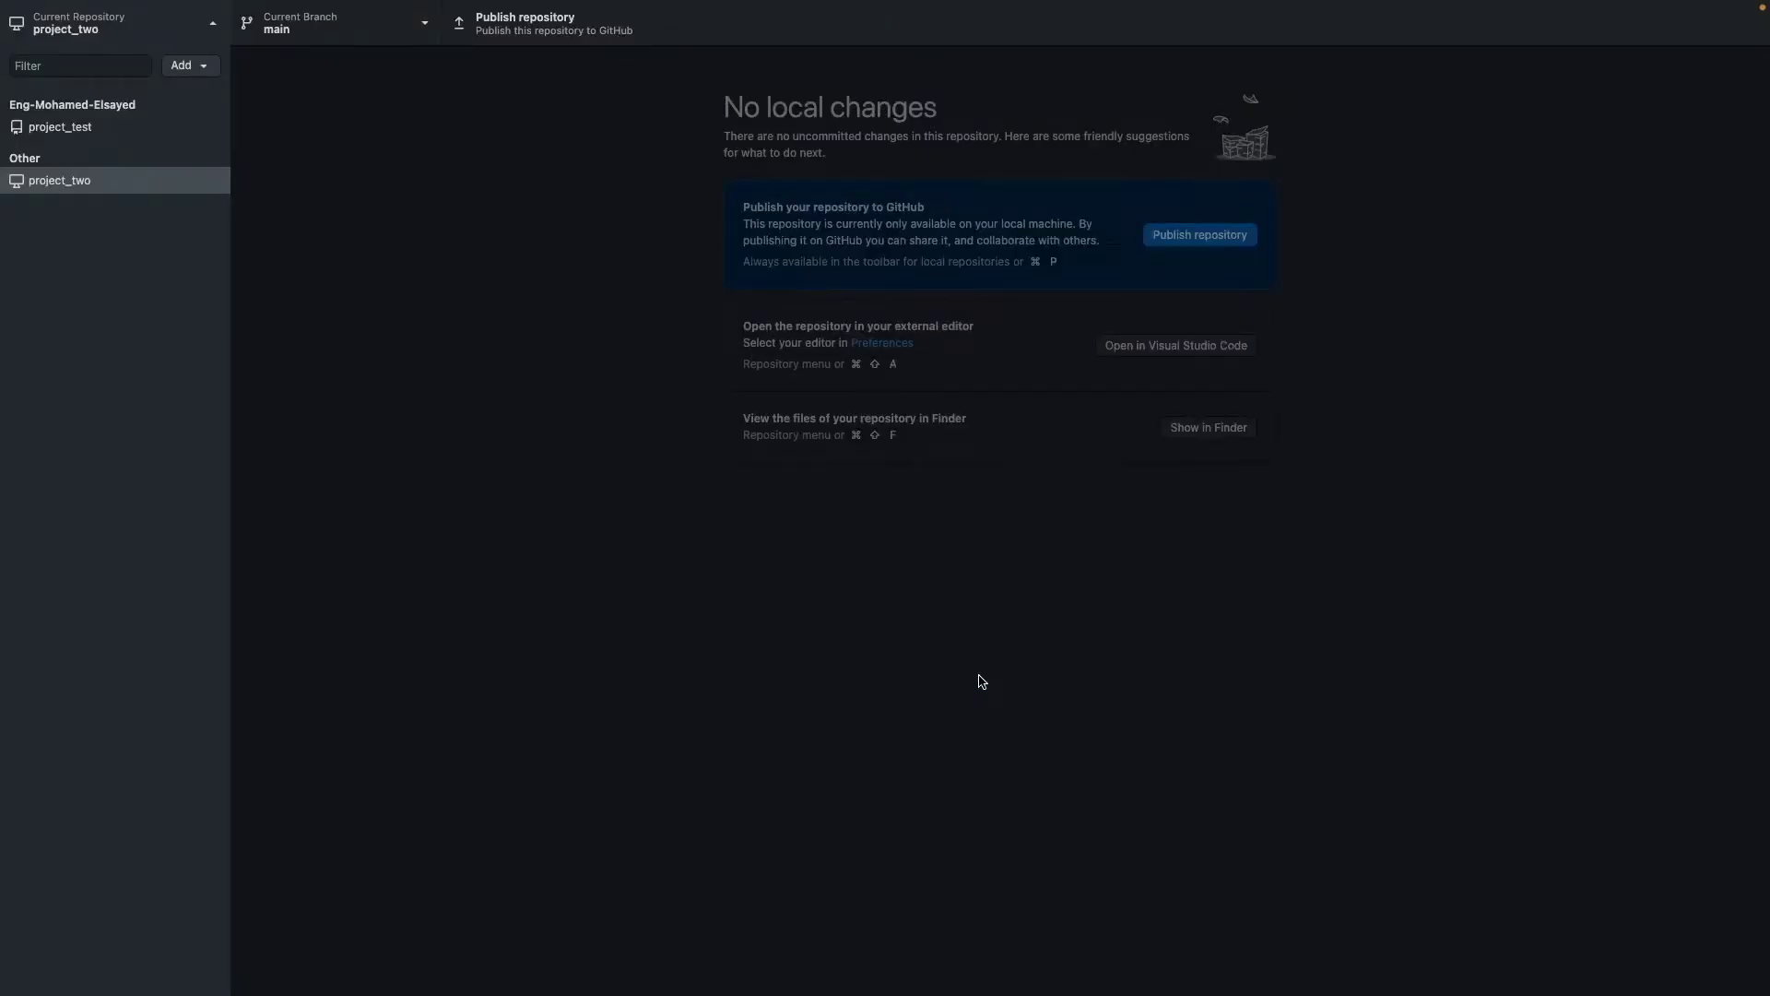
Publish project_two to GitHub.com with its code kept private and no organization
click(1018, 249)
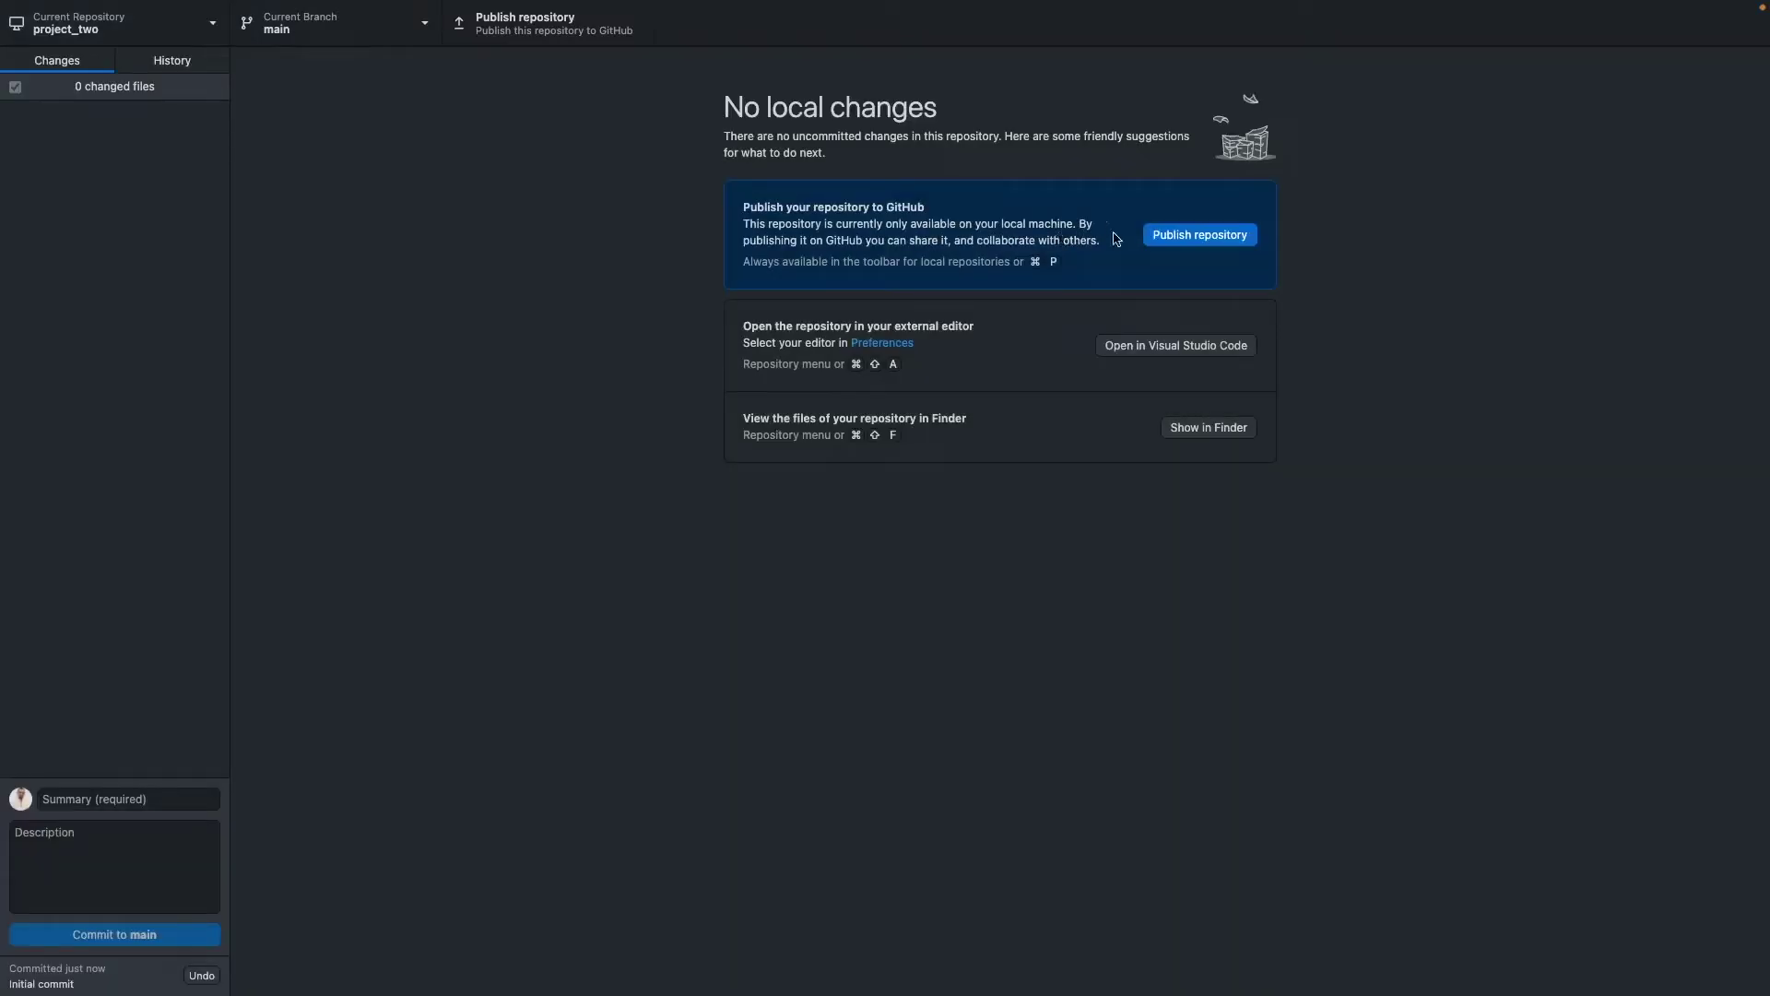
click(1184, 236)
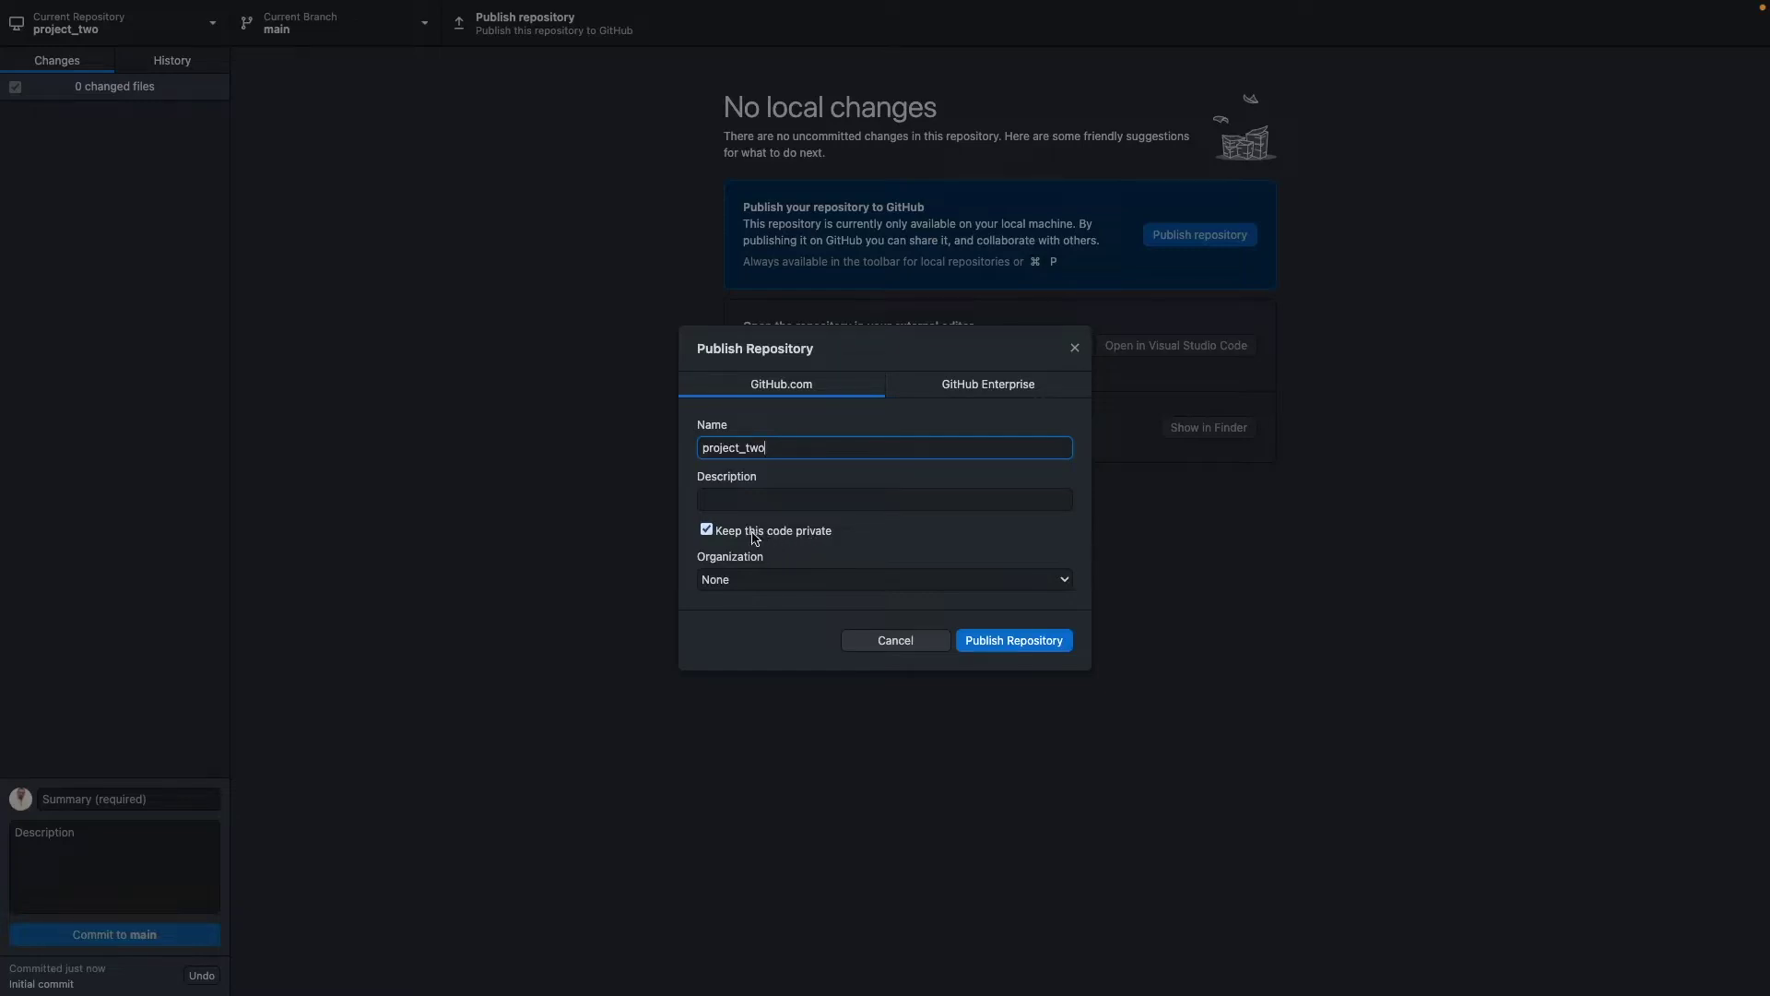
click(708, 530)
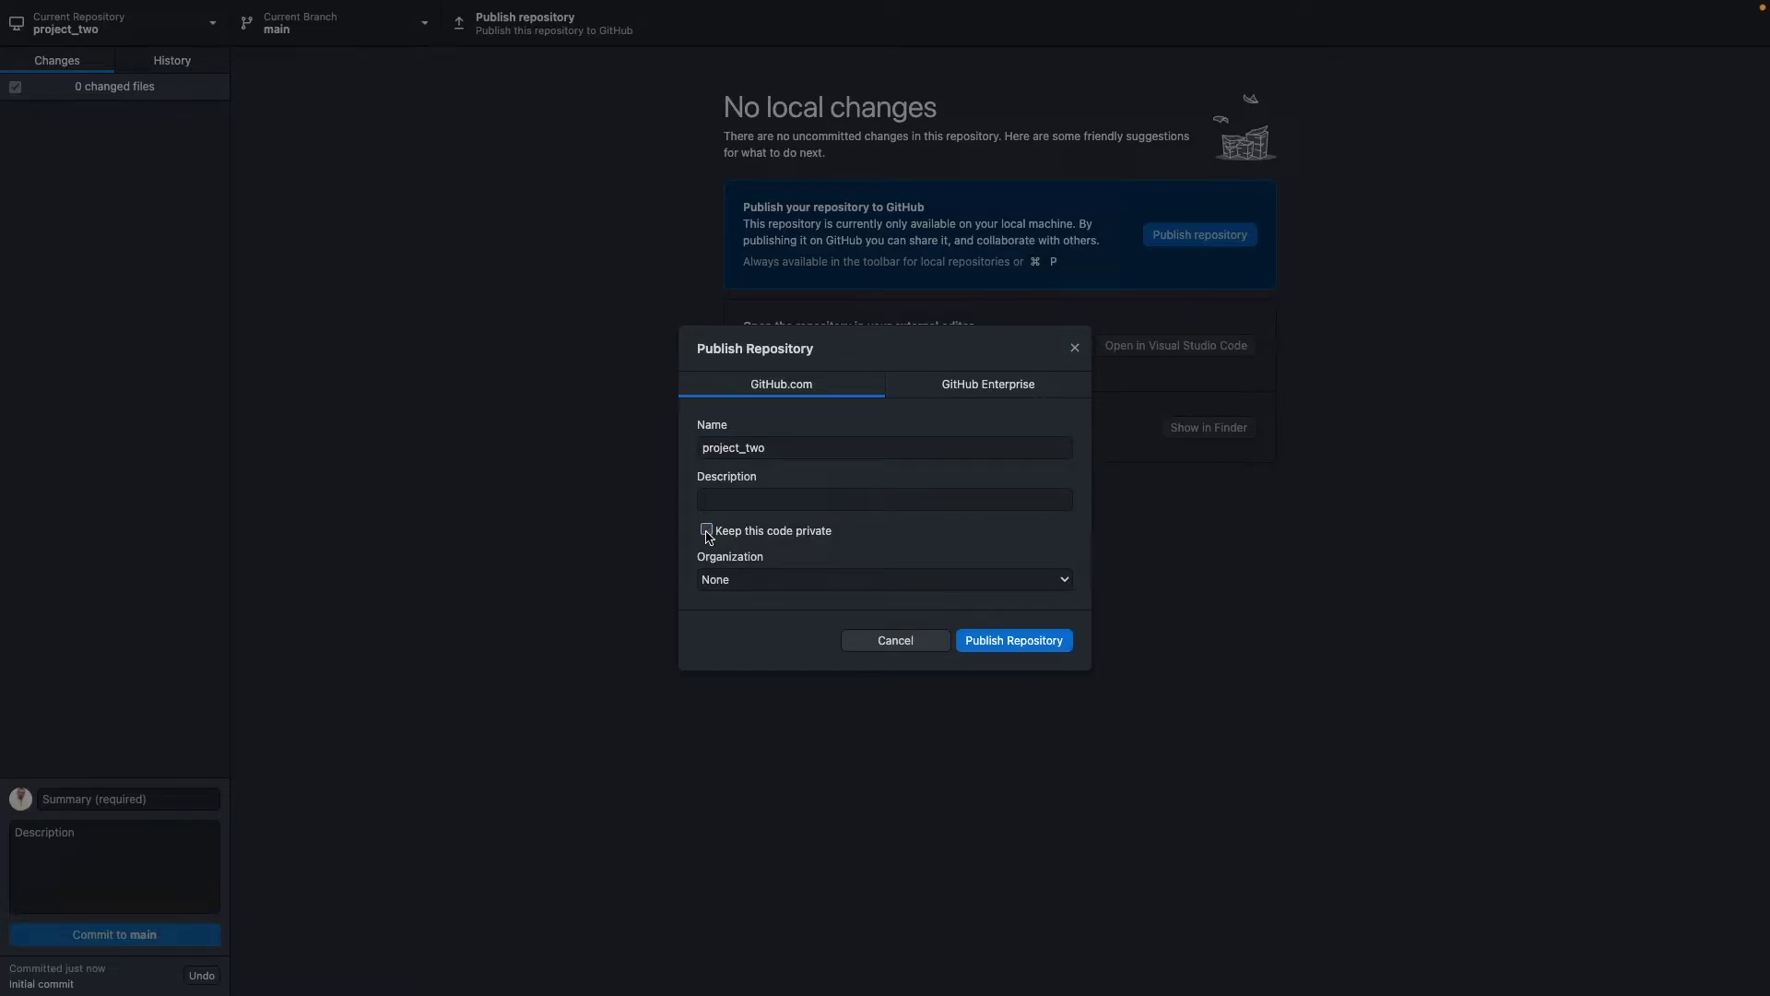
click(707, 531)
click(1004, 646)
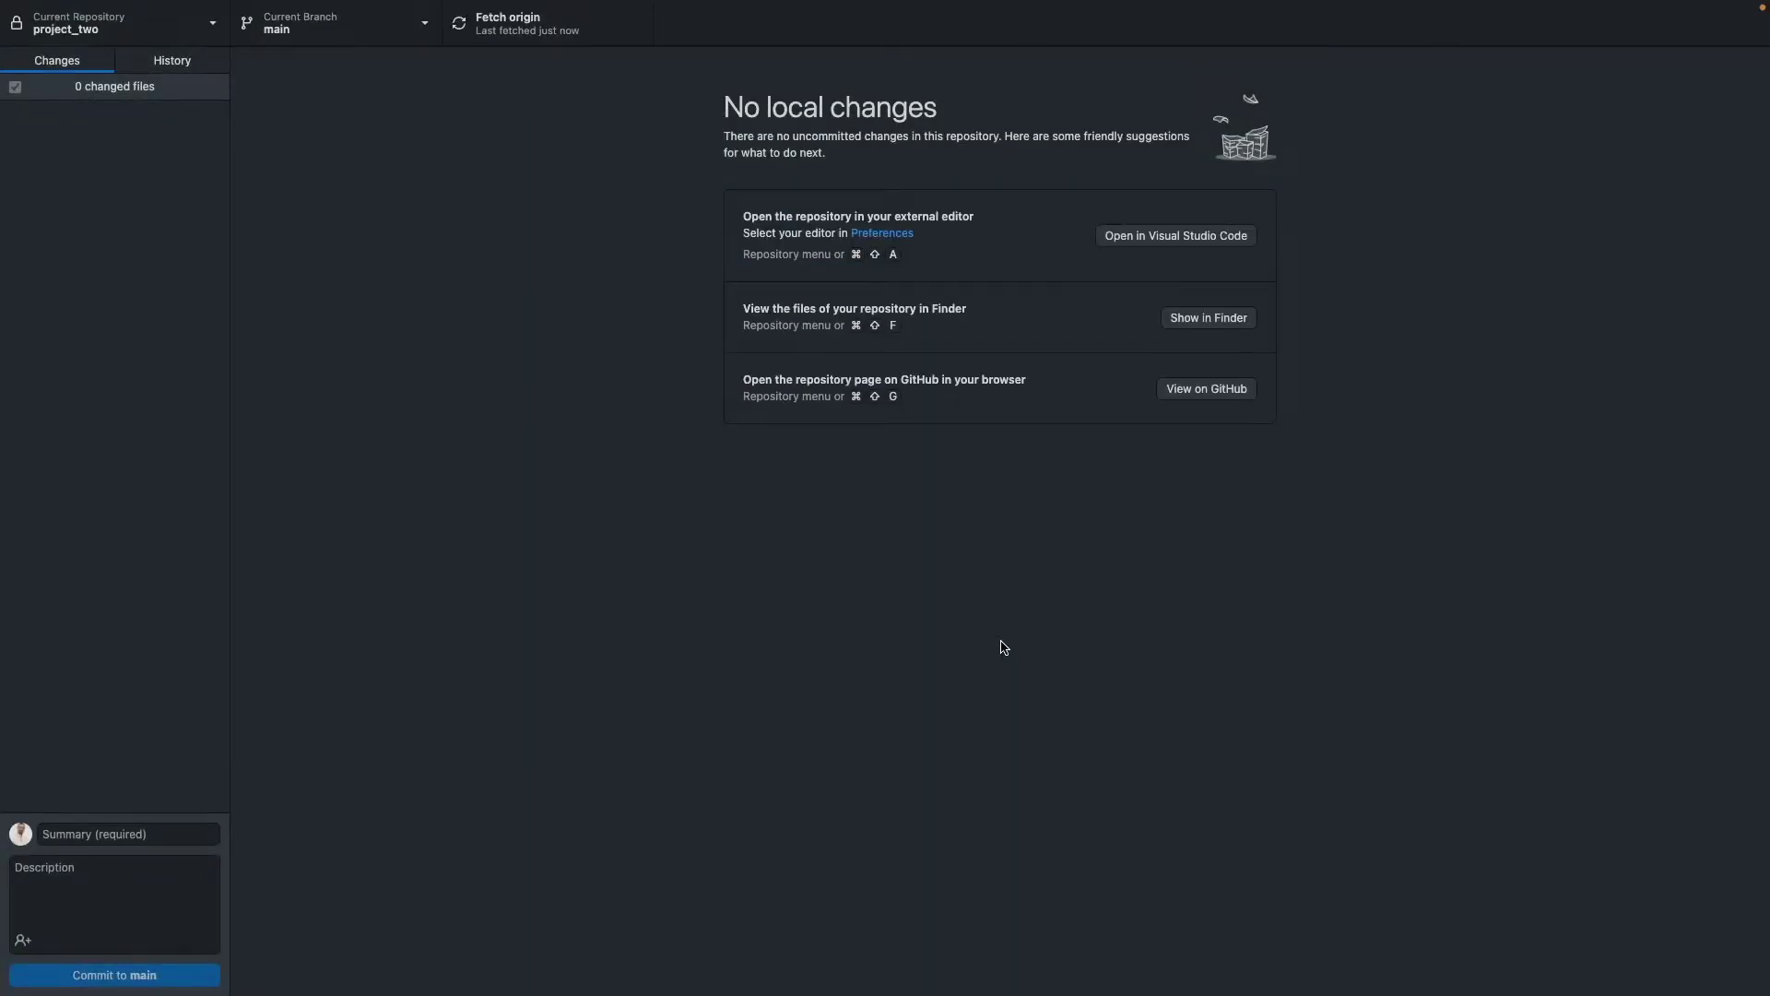
In Chrome, open the project_two repository page from the account's repositories on GitHub
mouse_move(769, 993)
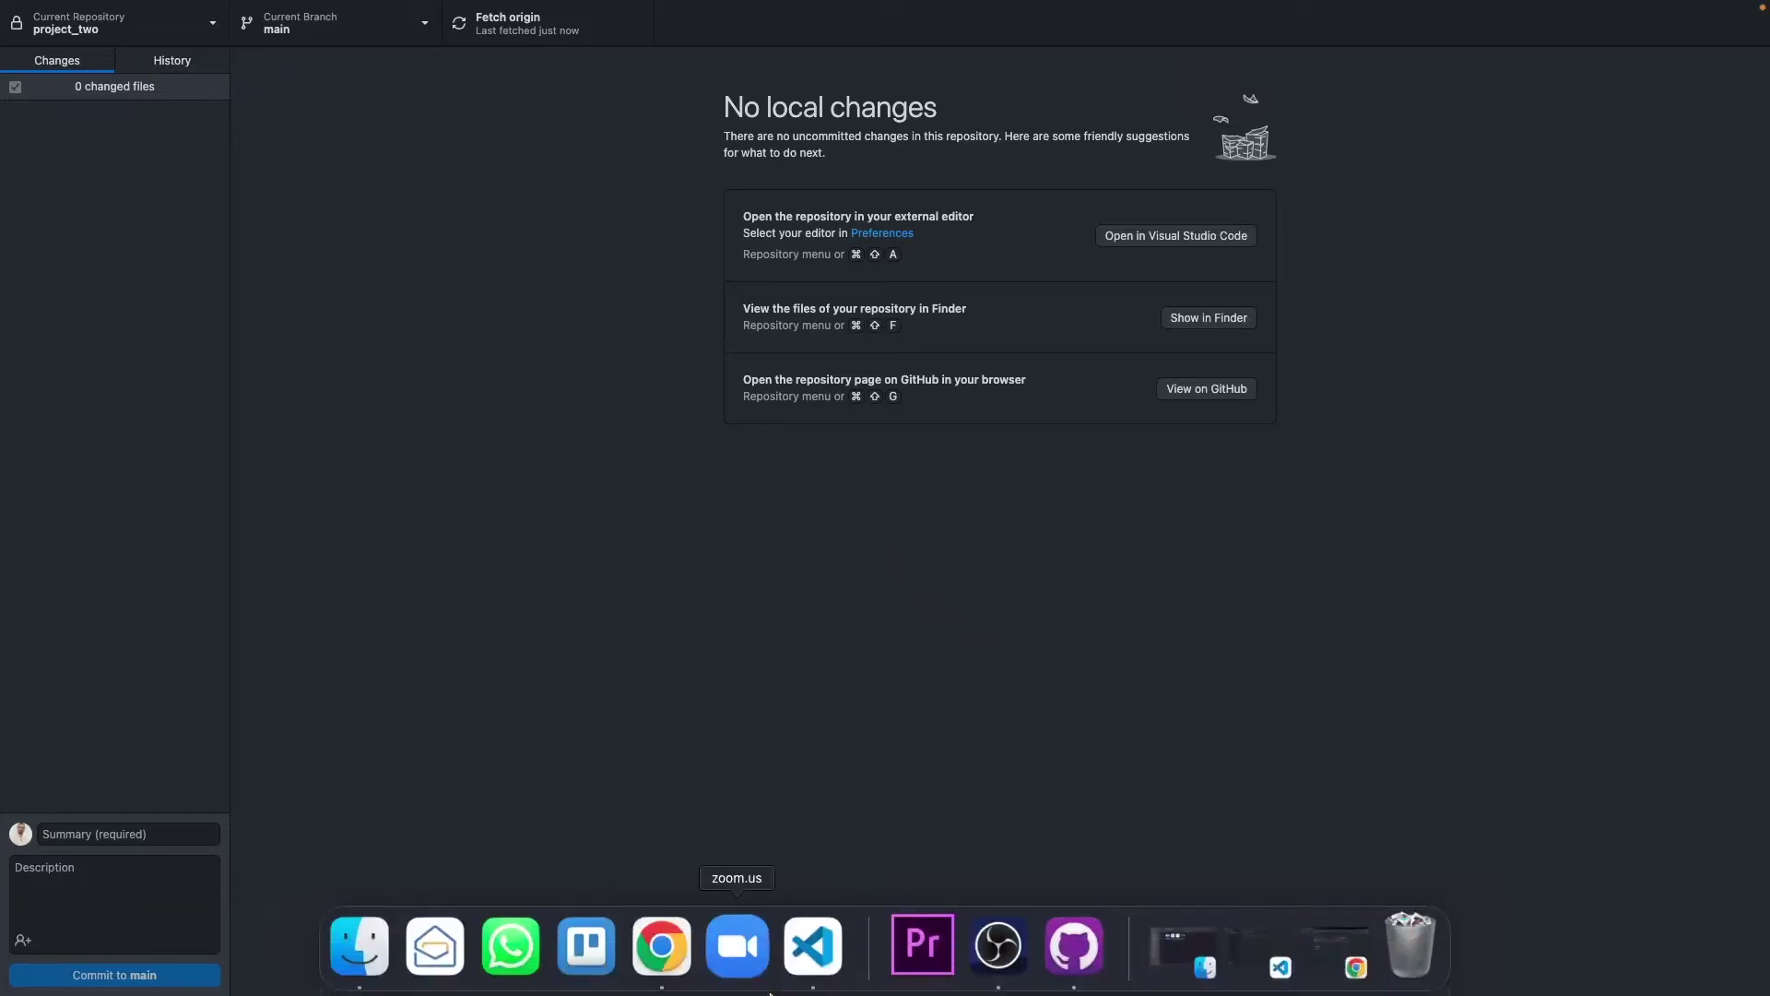
click(661, 945)
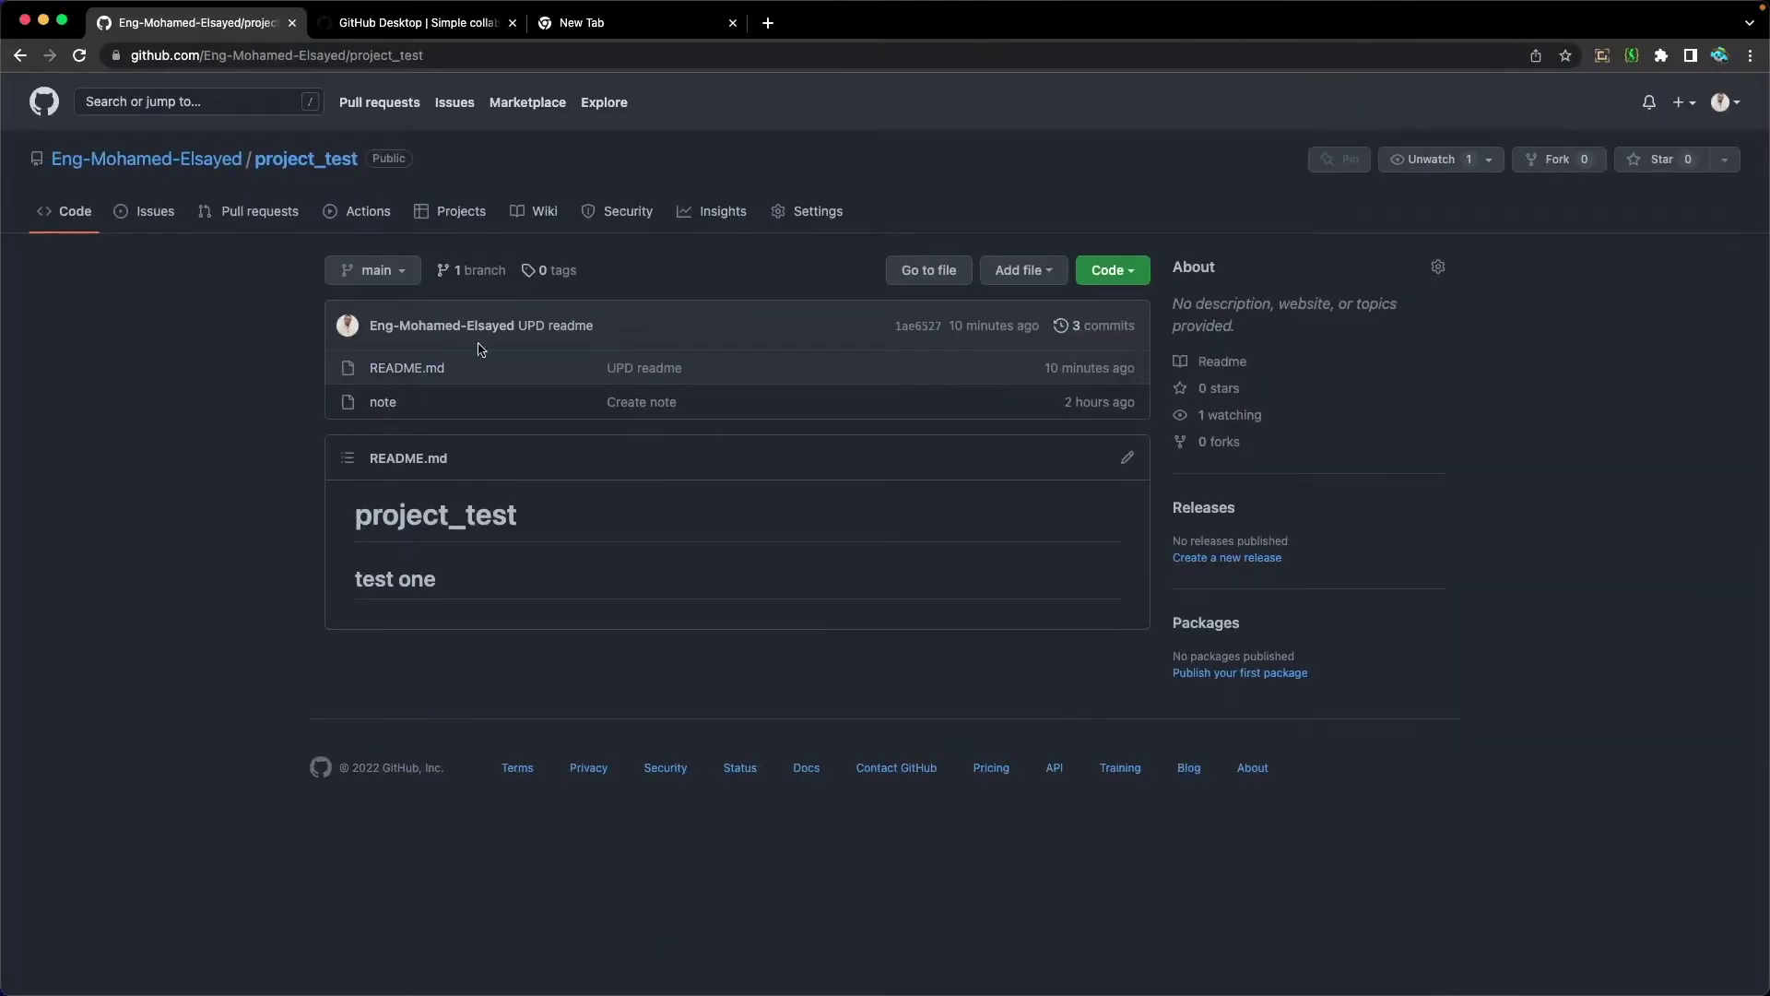
click(183, 167)
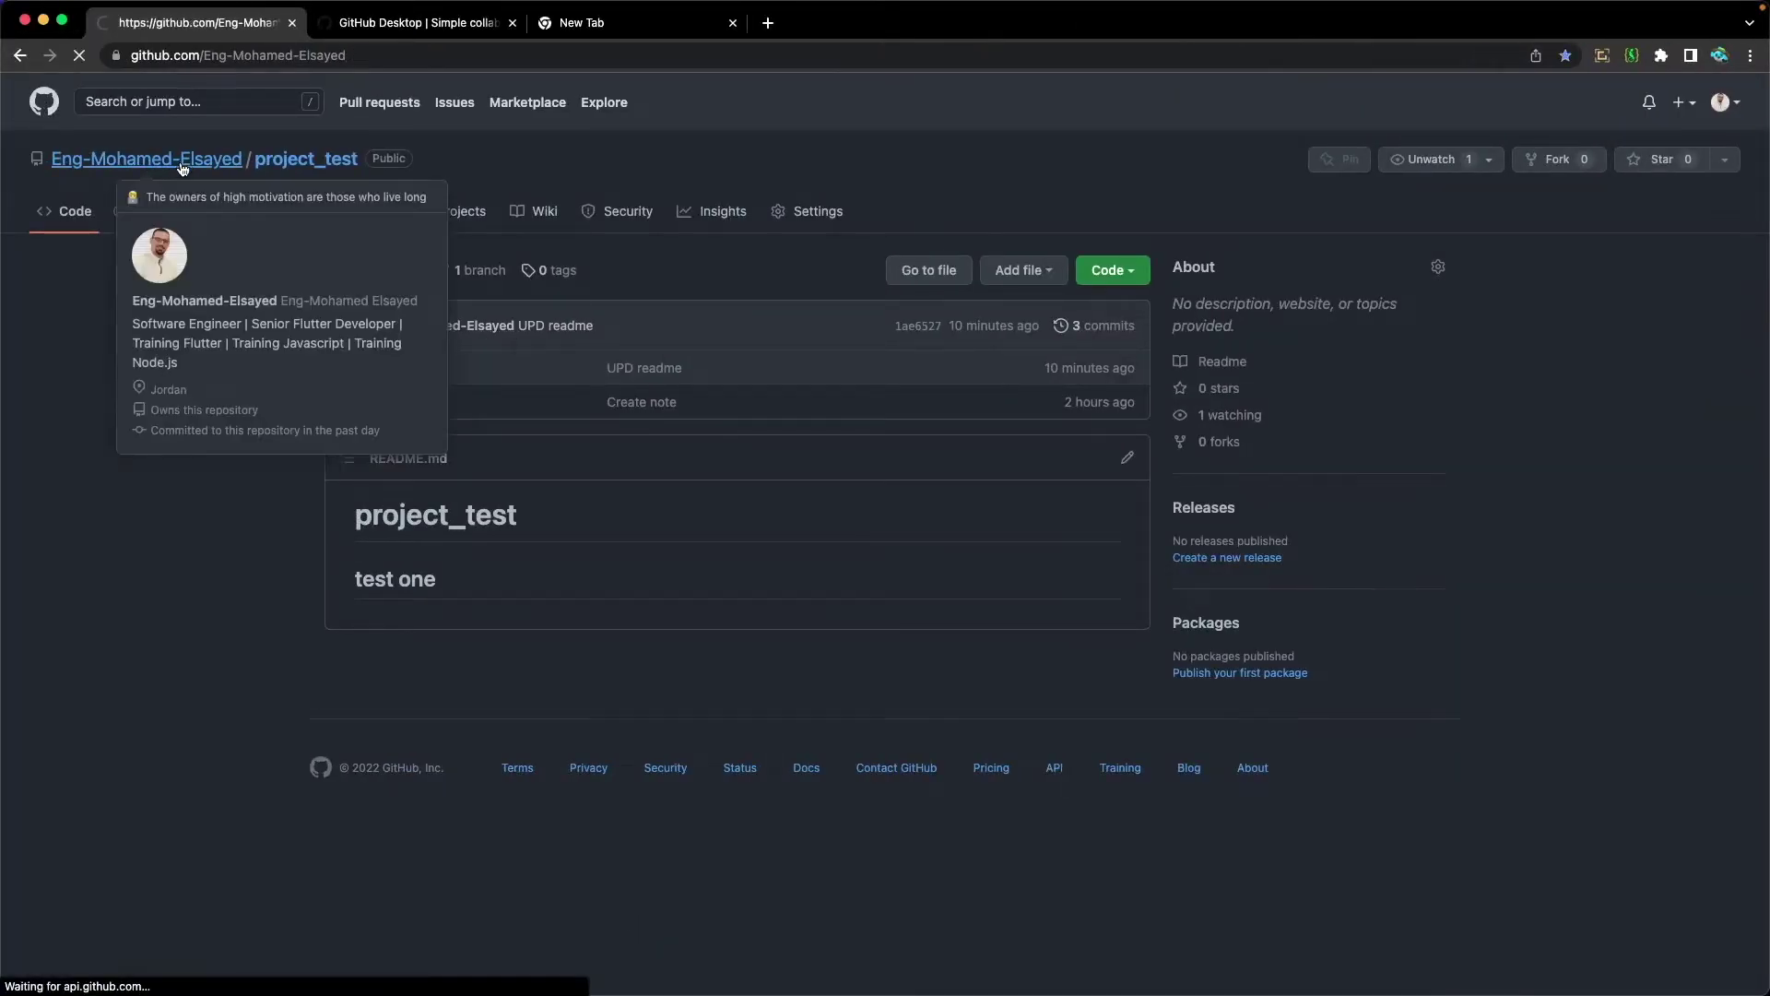
click(789, 185)
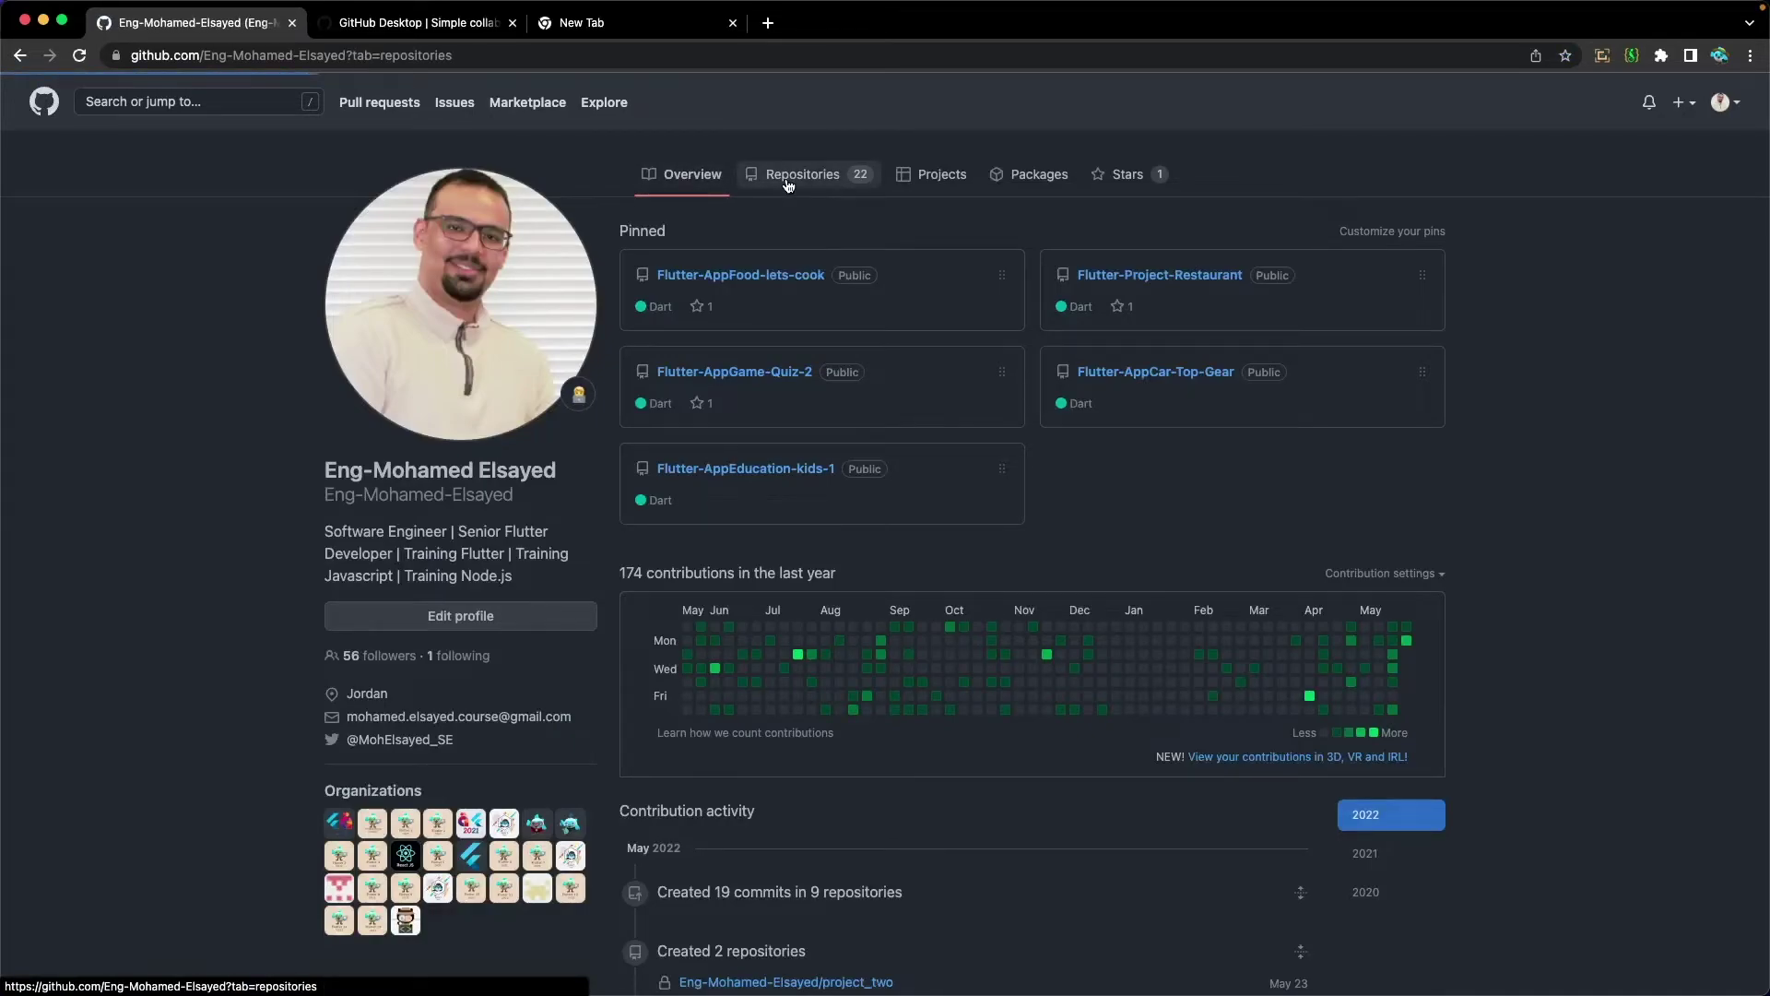
click(692, 300)
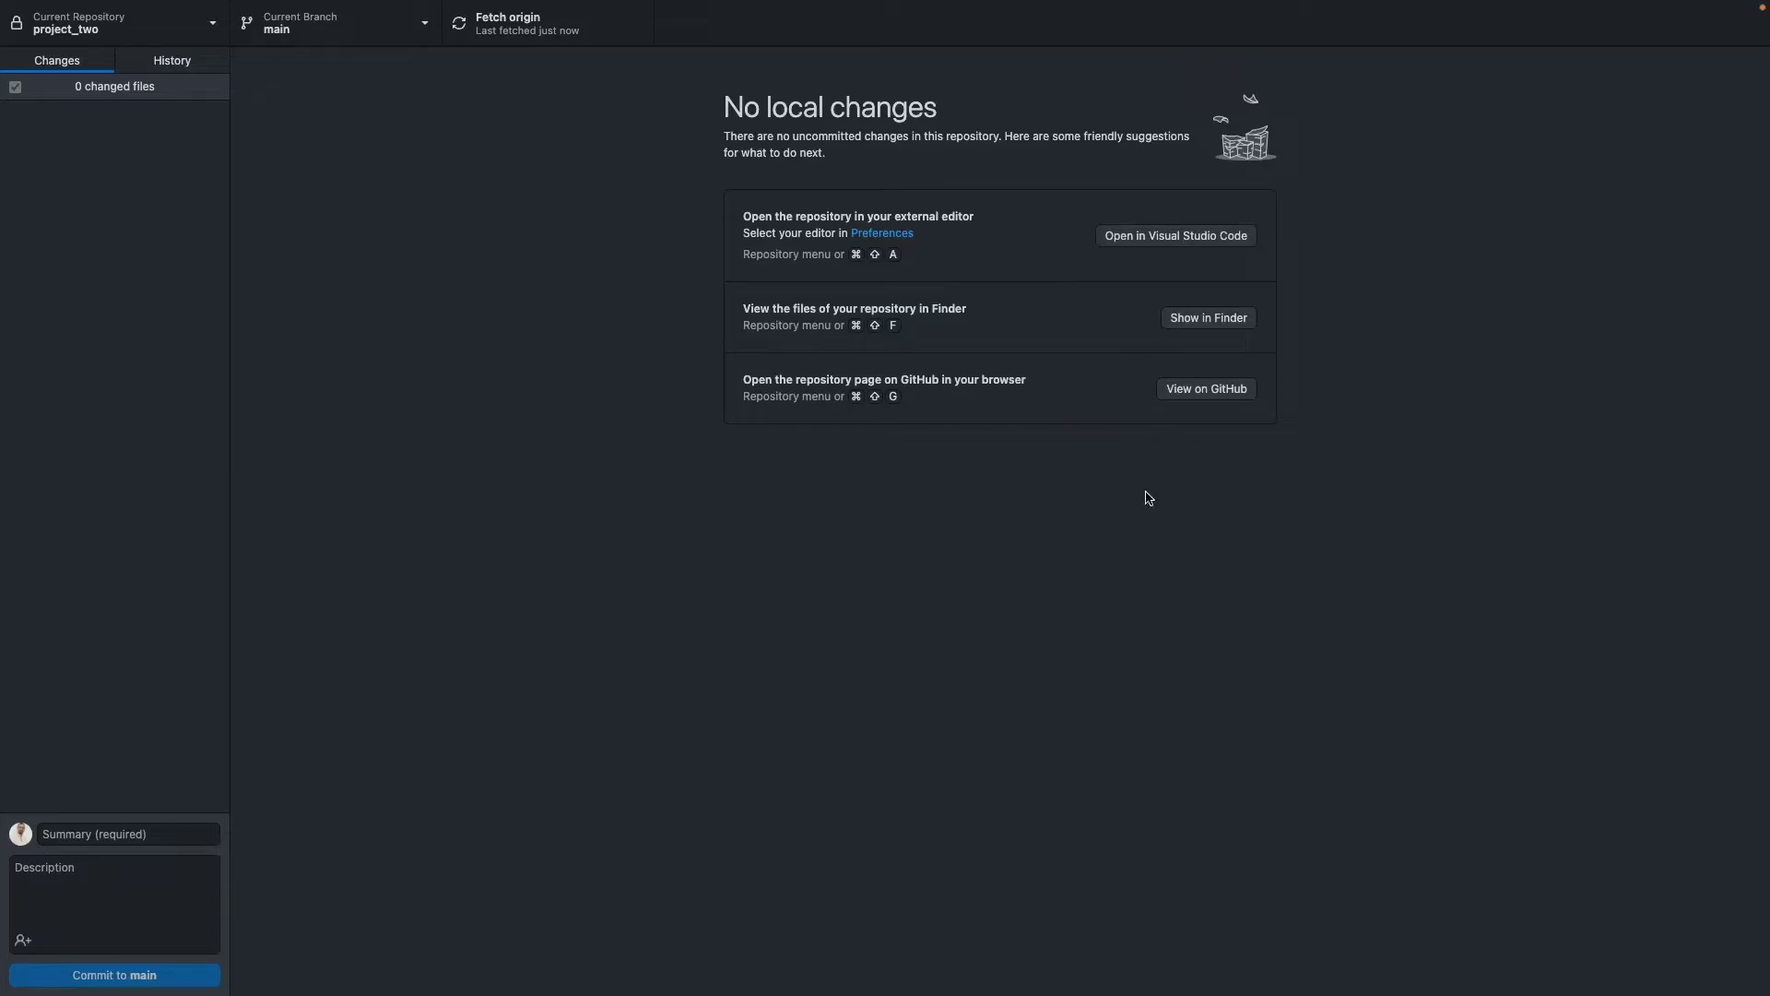
Open project_two from GitHub Desktop in Visual Studio Code, add "update one" on line 3 of README.md, and save the file
click(1174, 238)
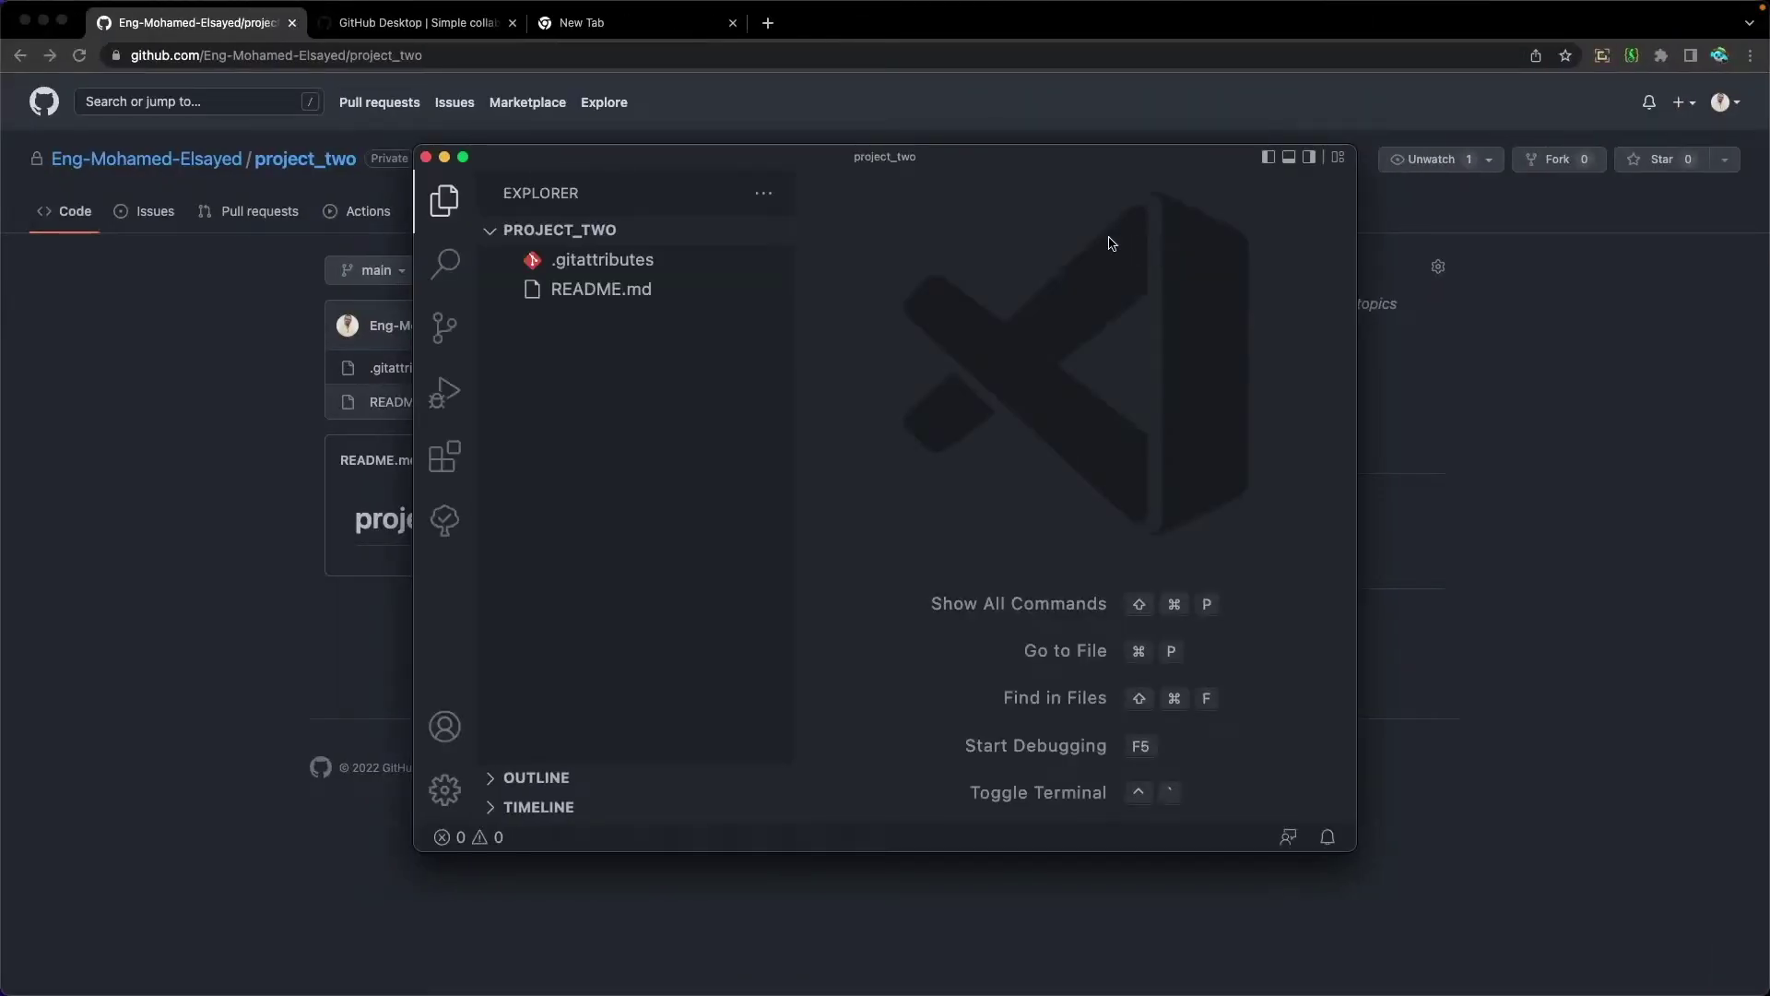
double_click(855, 152)
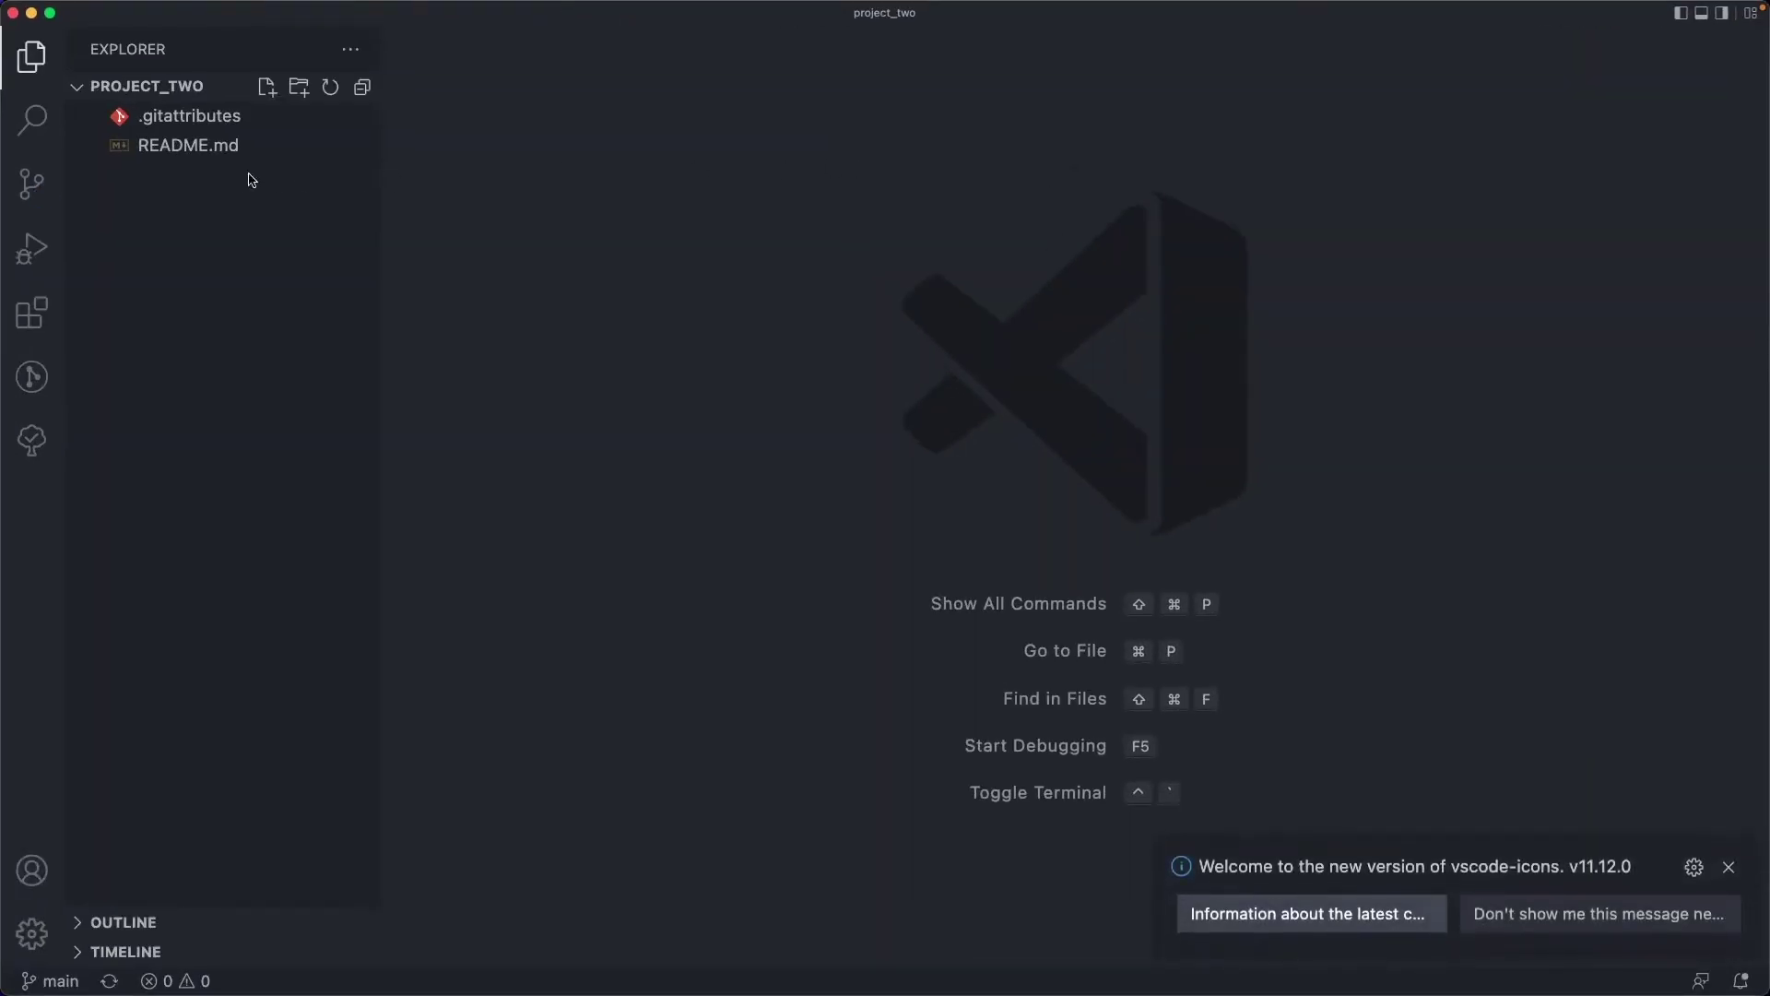
click(188, 147)
click(522, 179)
key(Return)
text(up)
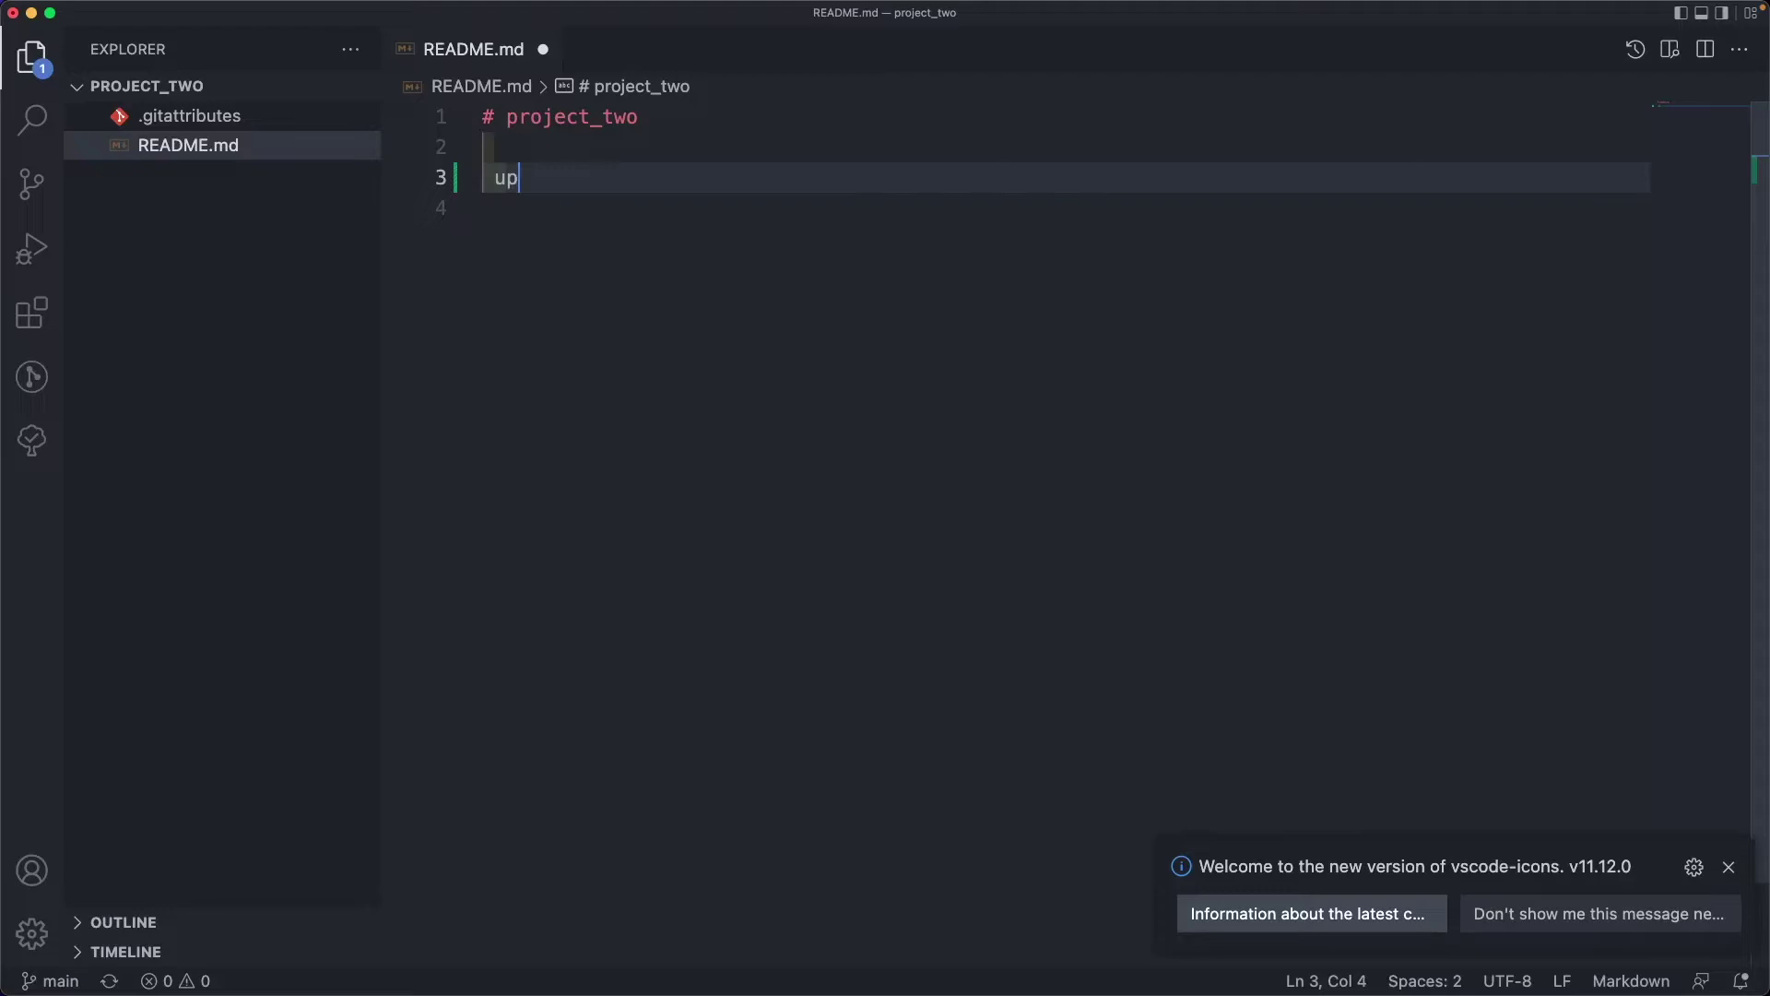
text(date one)
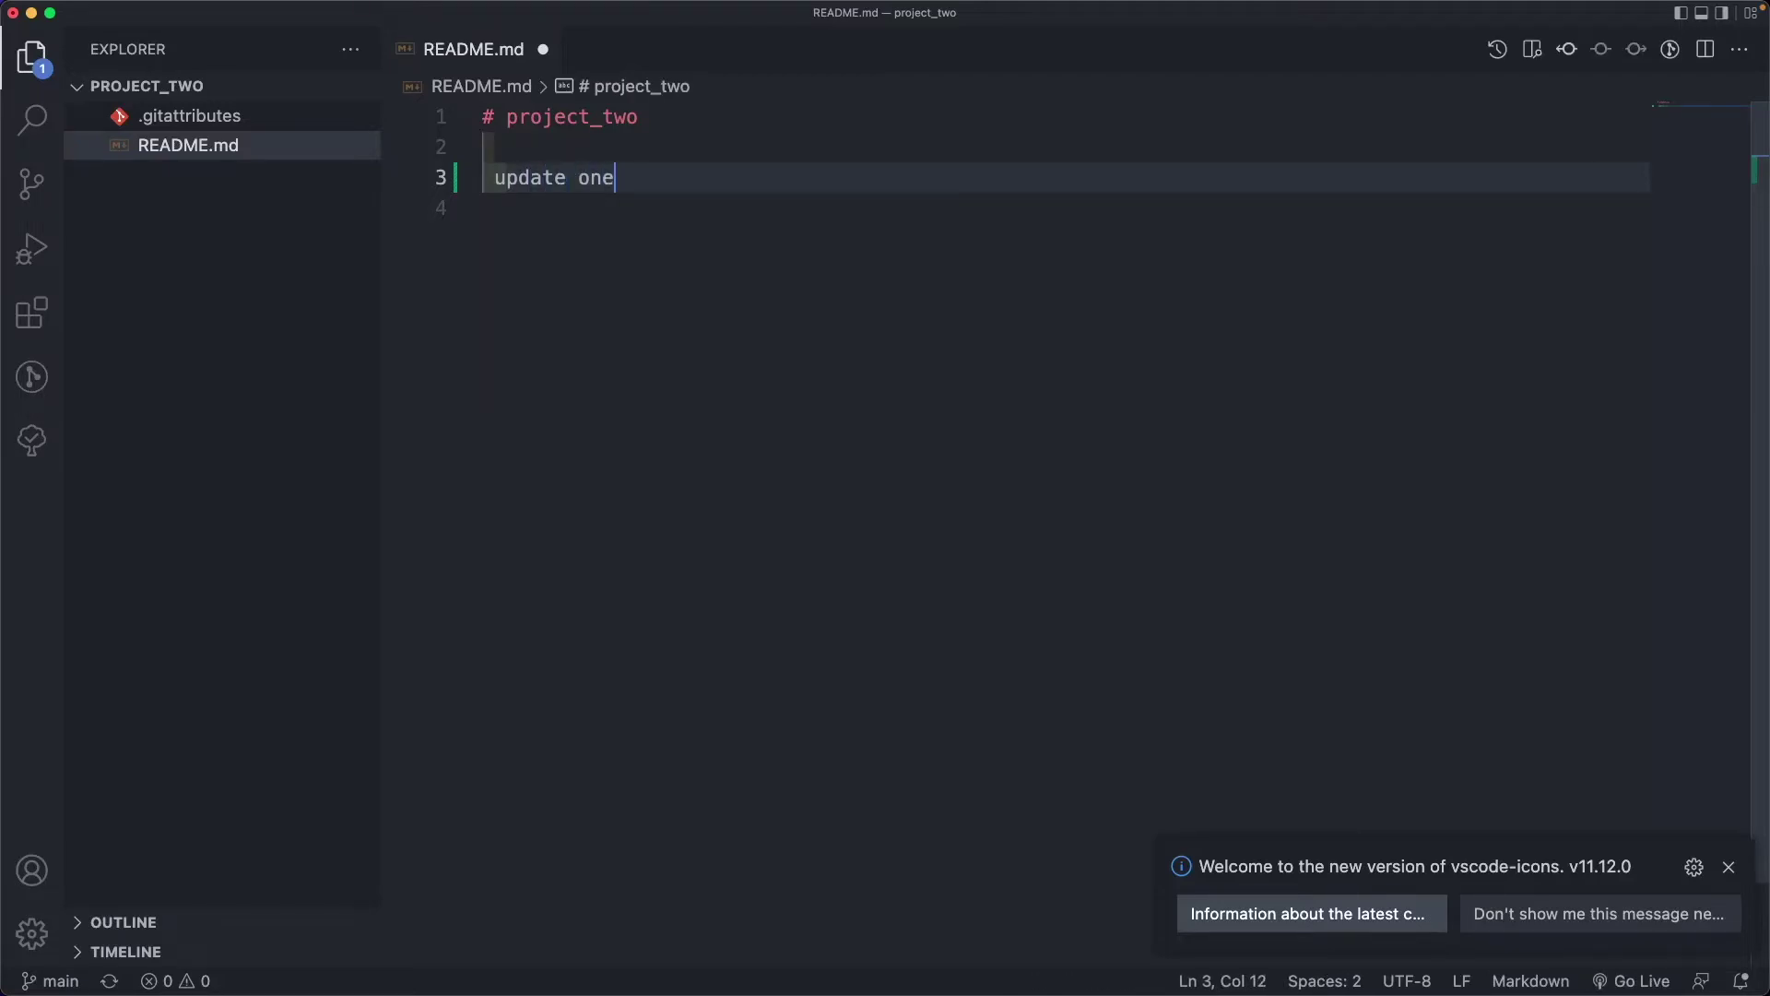
key(super+s)
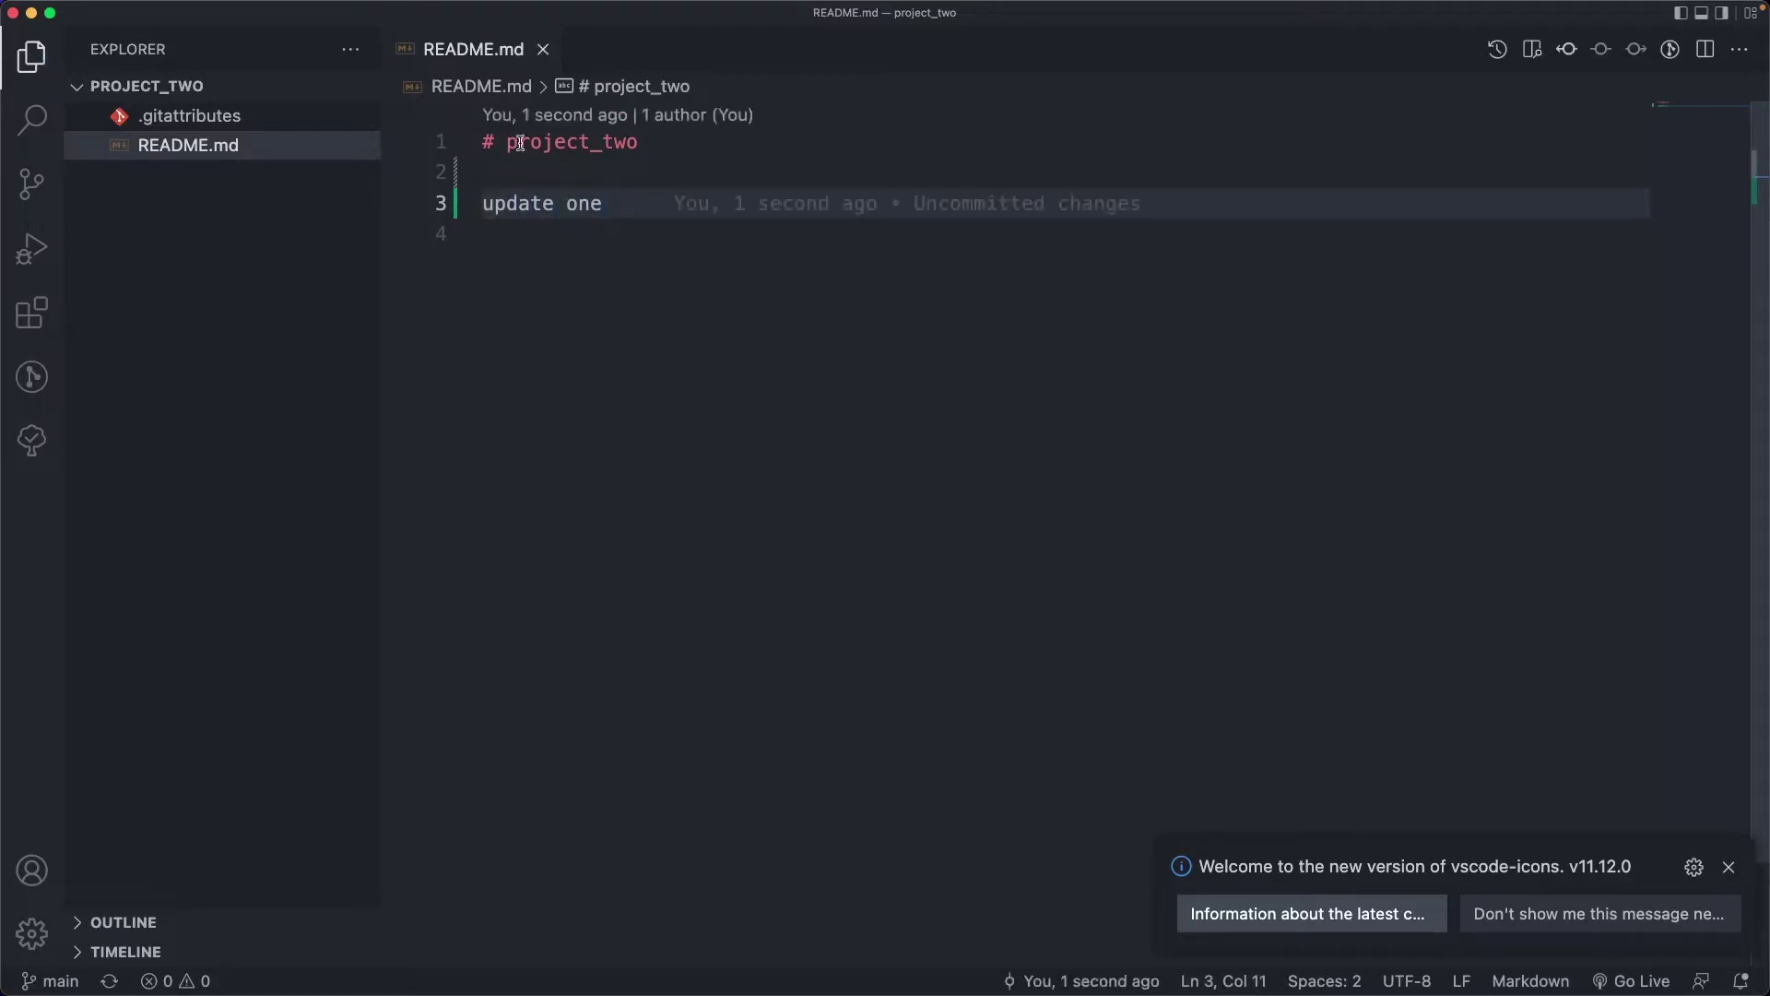
Create a new file named main.dart in the root of the project_two folder
mouse_move(266, 93)
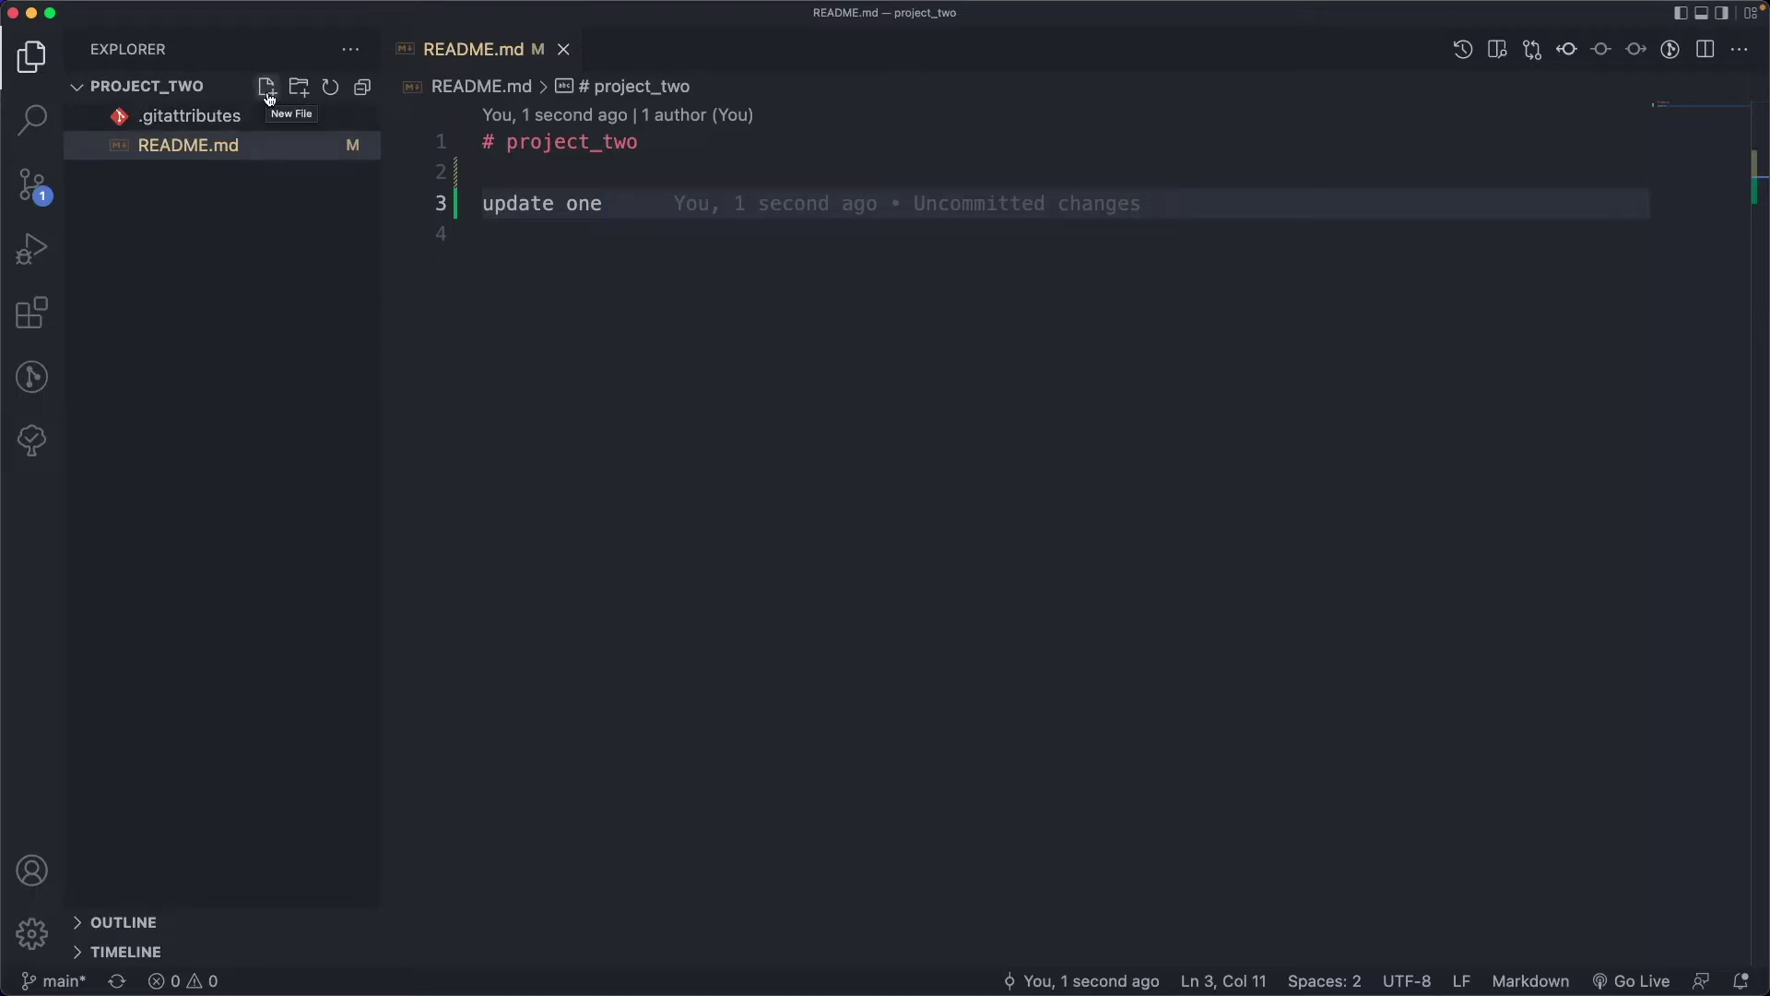
click(268, 95)
text(main.dart)
key(Return)
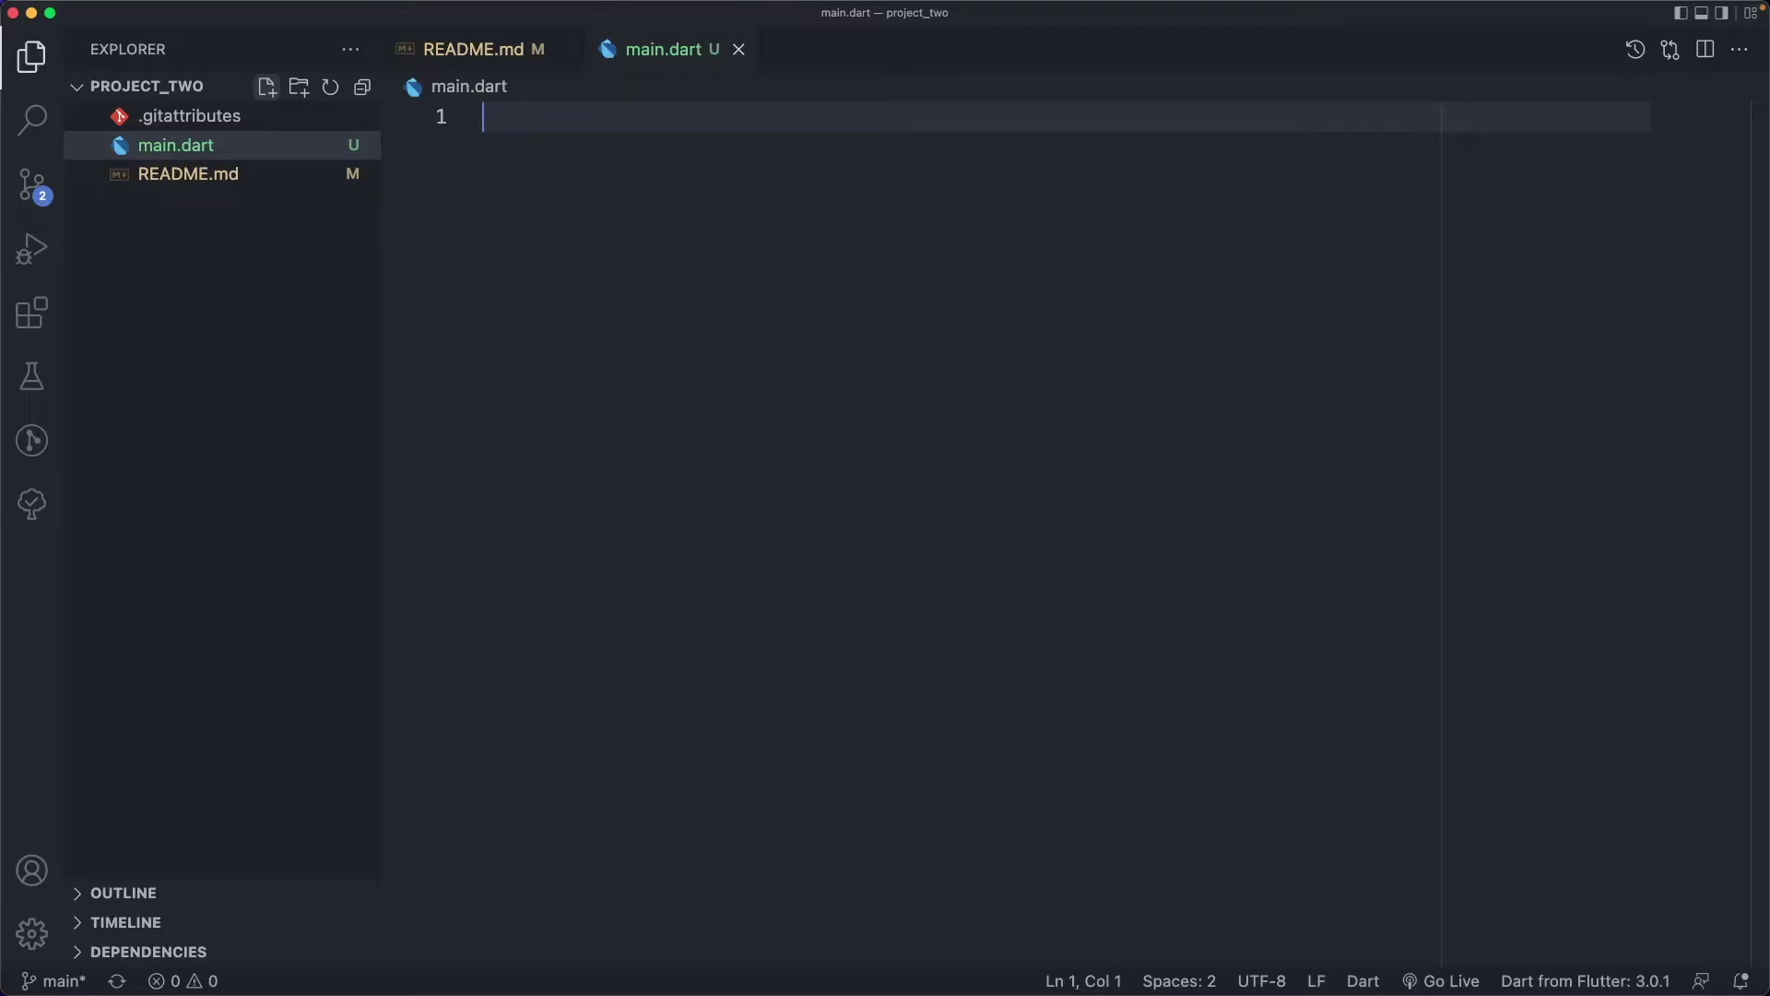
Write a void main() function in main.dart that prints the string 'main function', and save the file
text(void main)
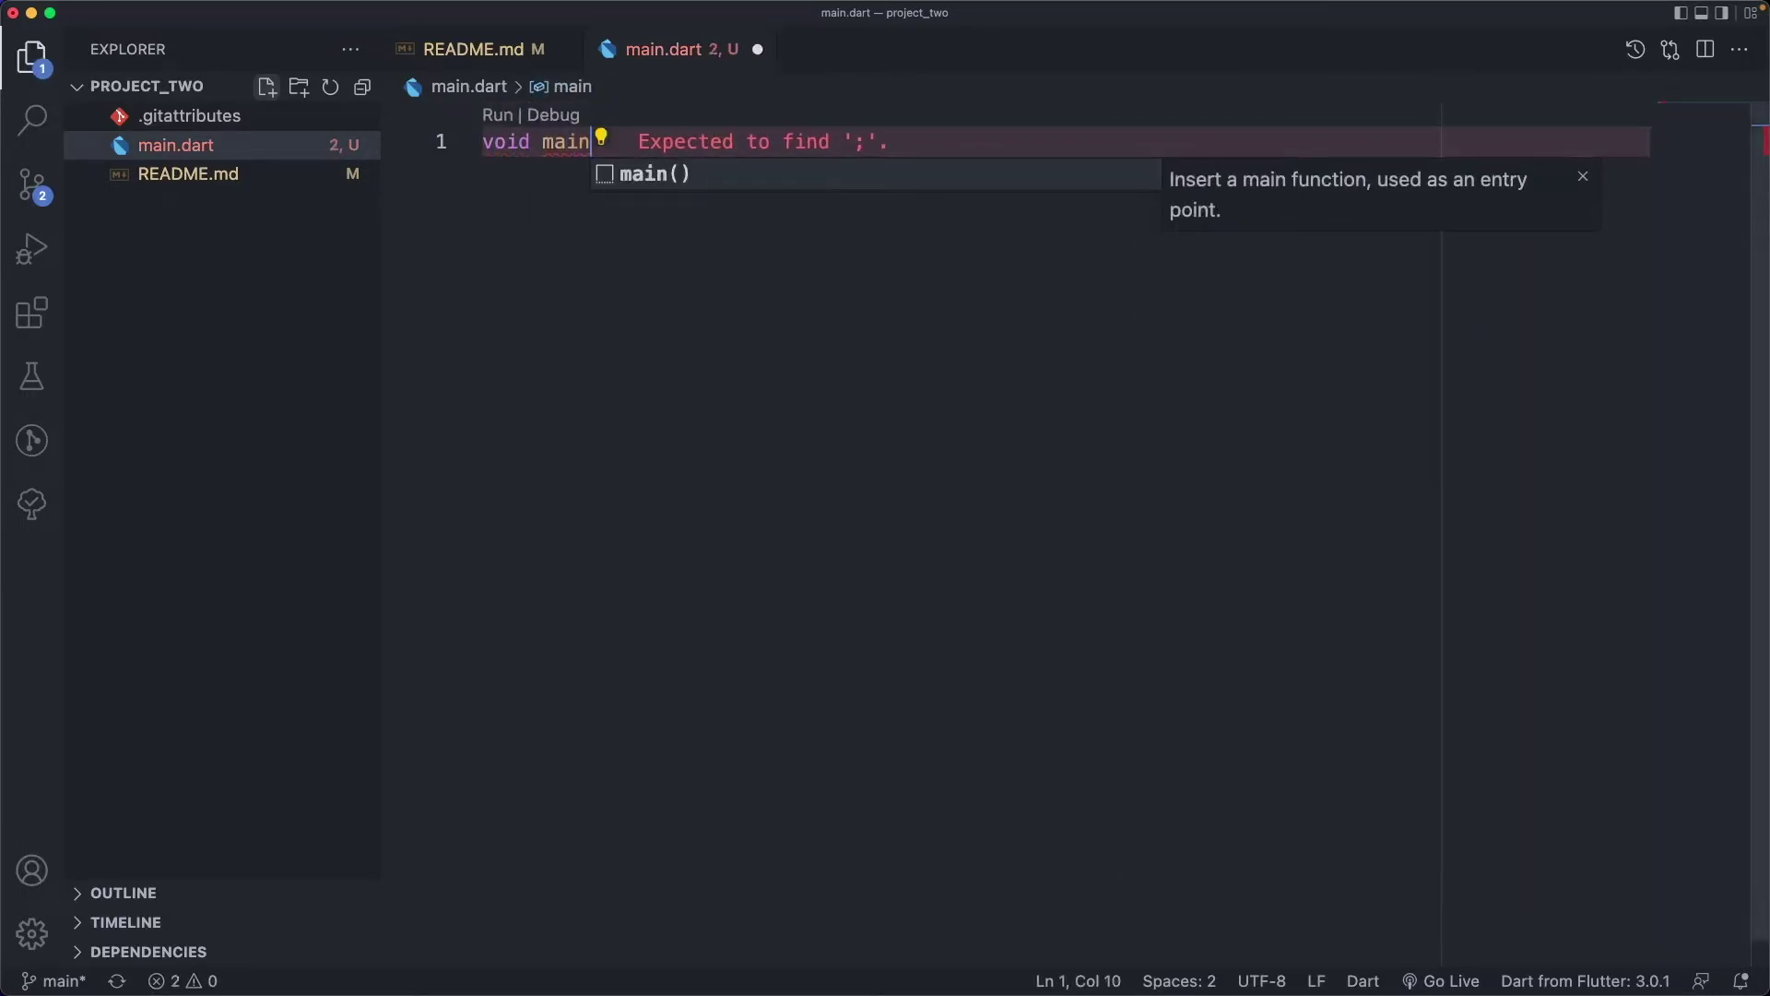
text((){)
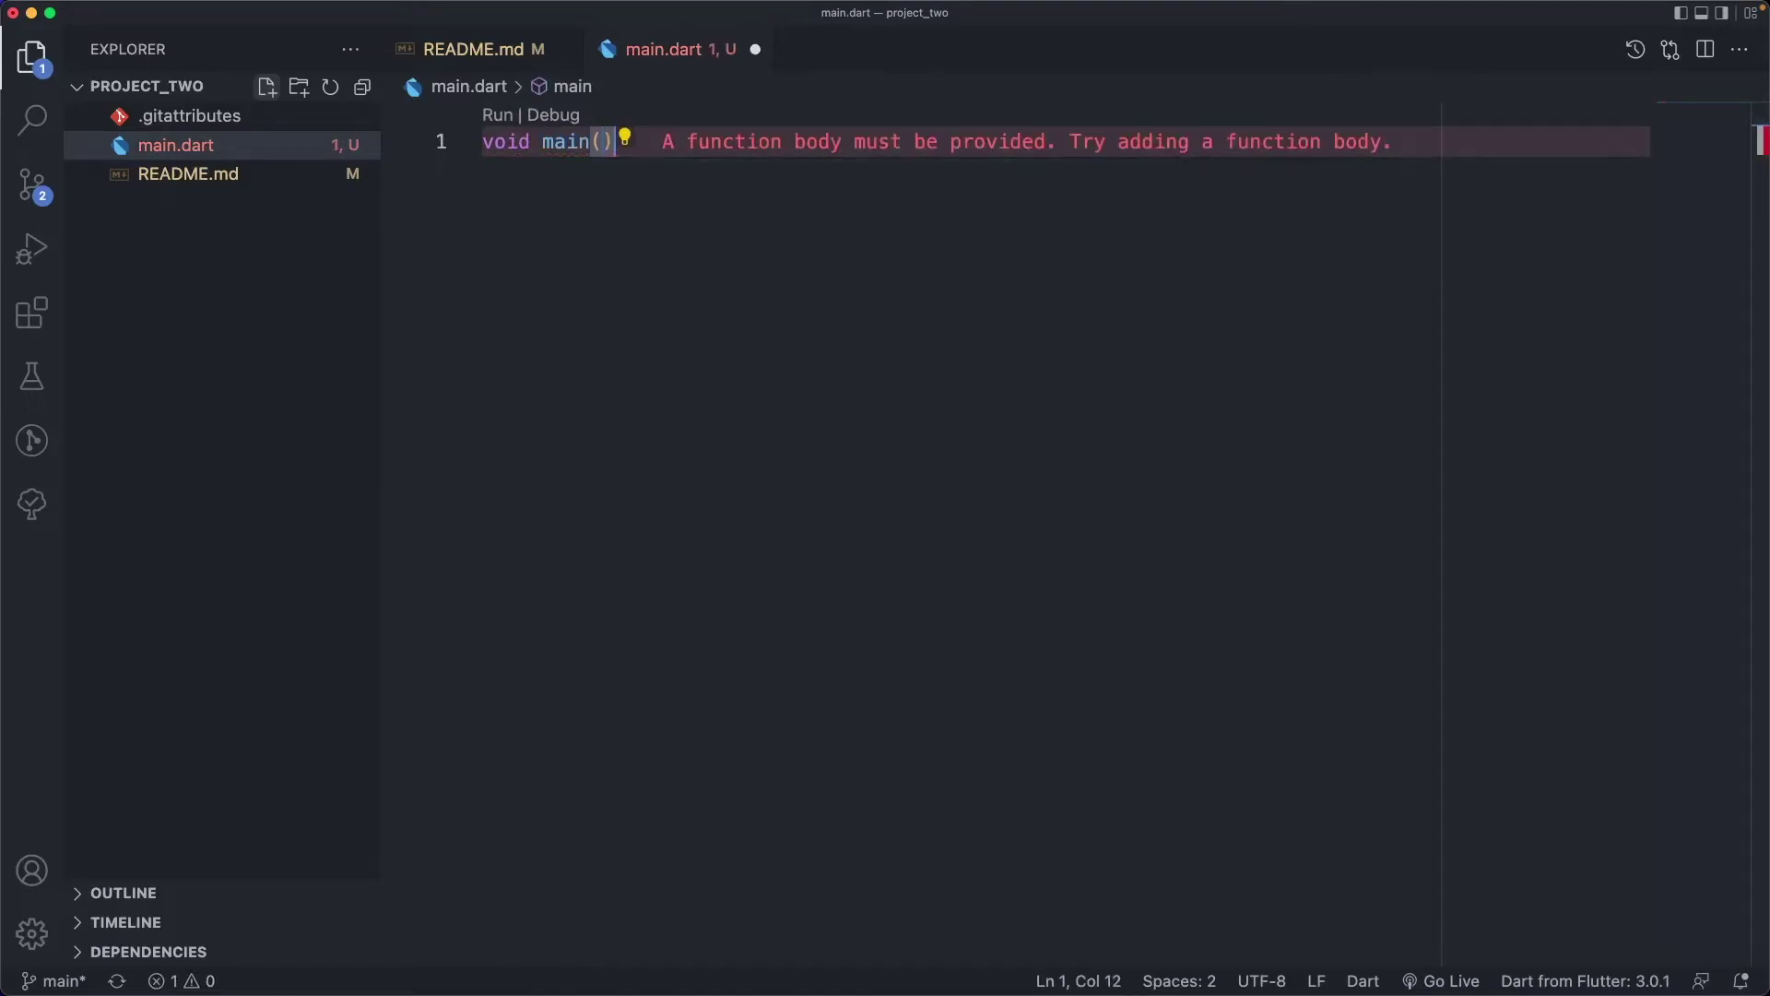
key(Return)
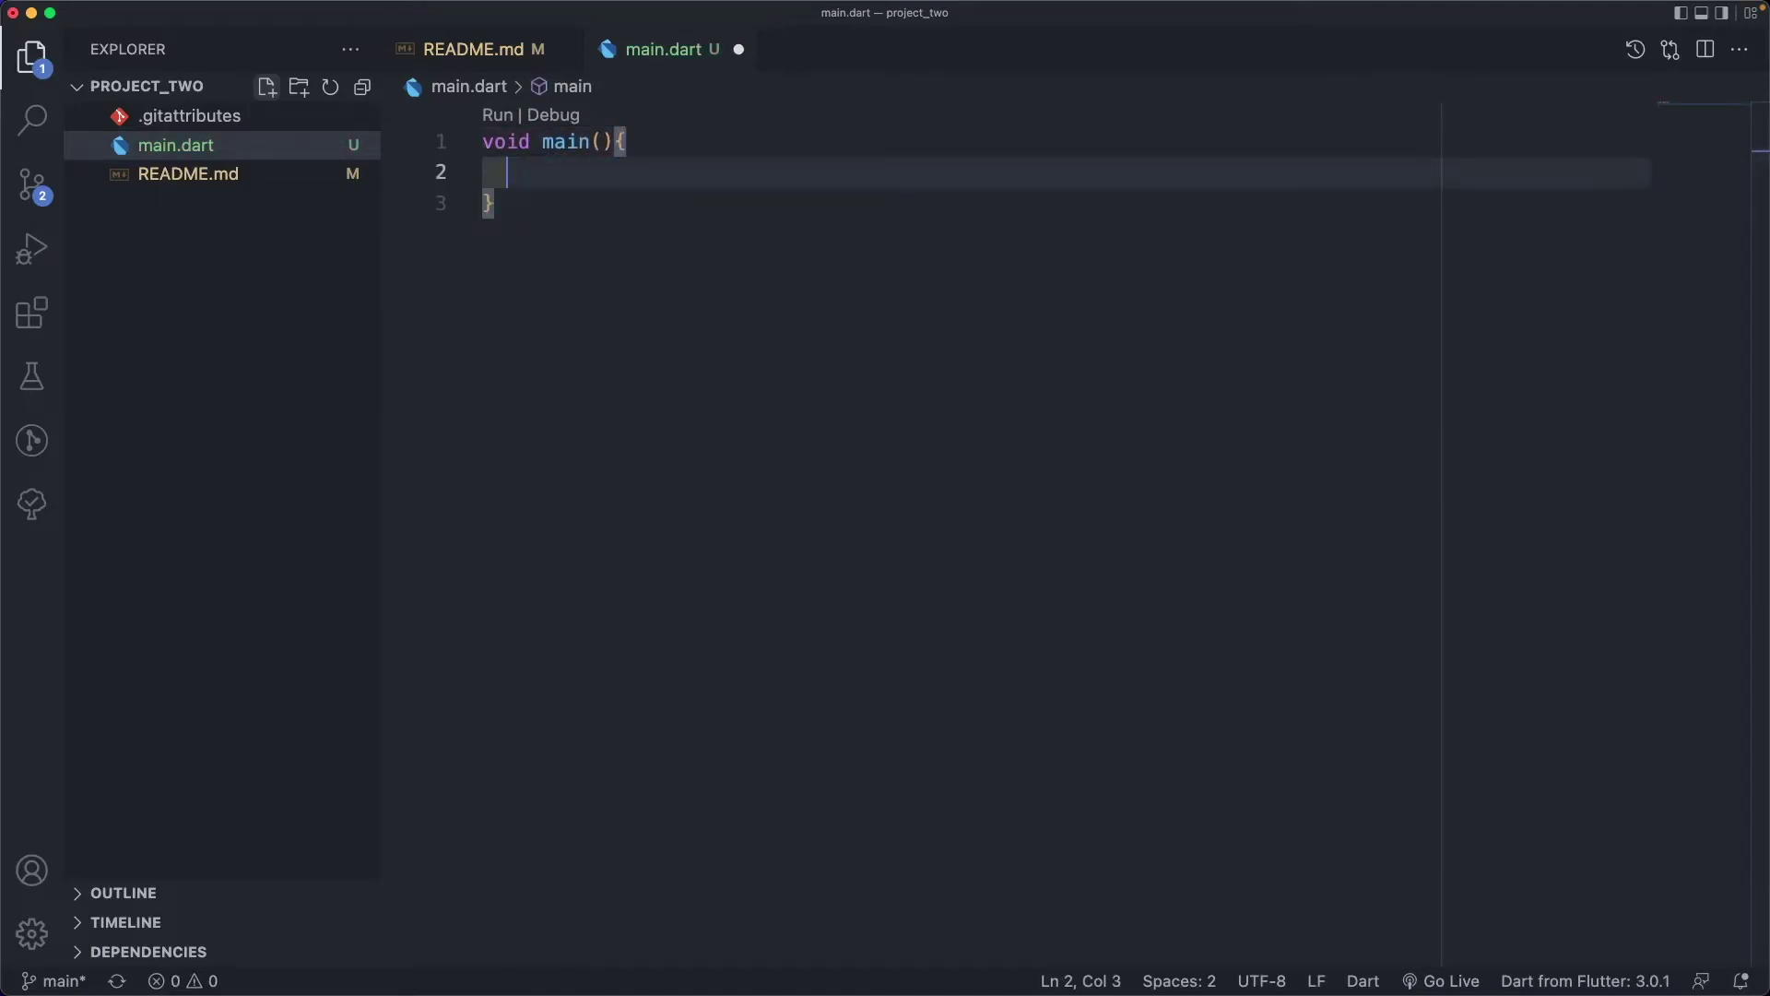
text(prin)
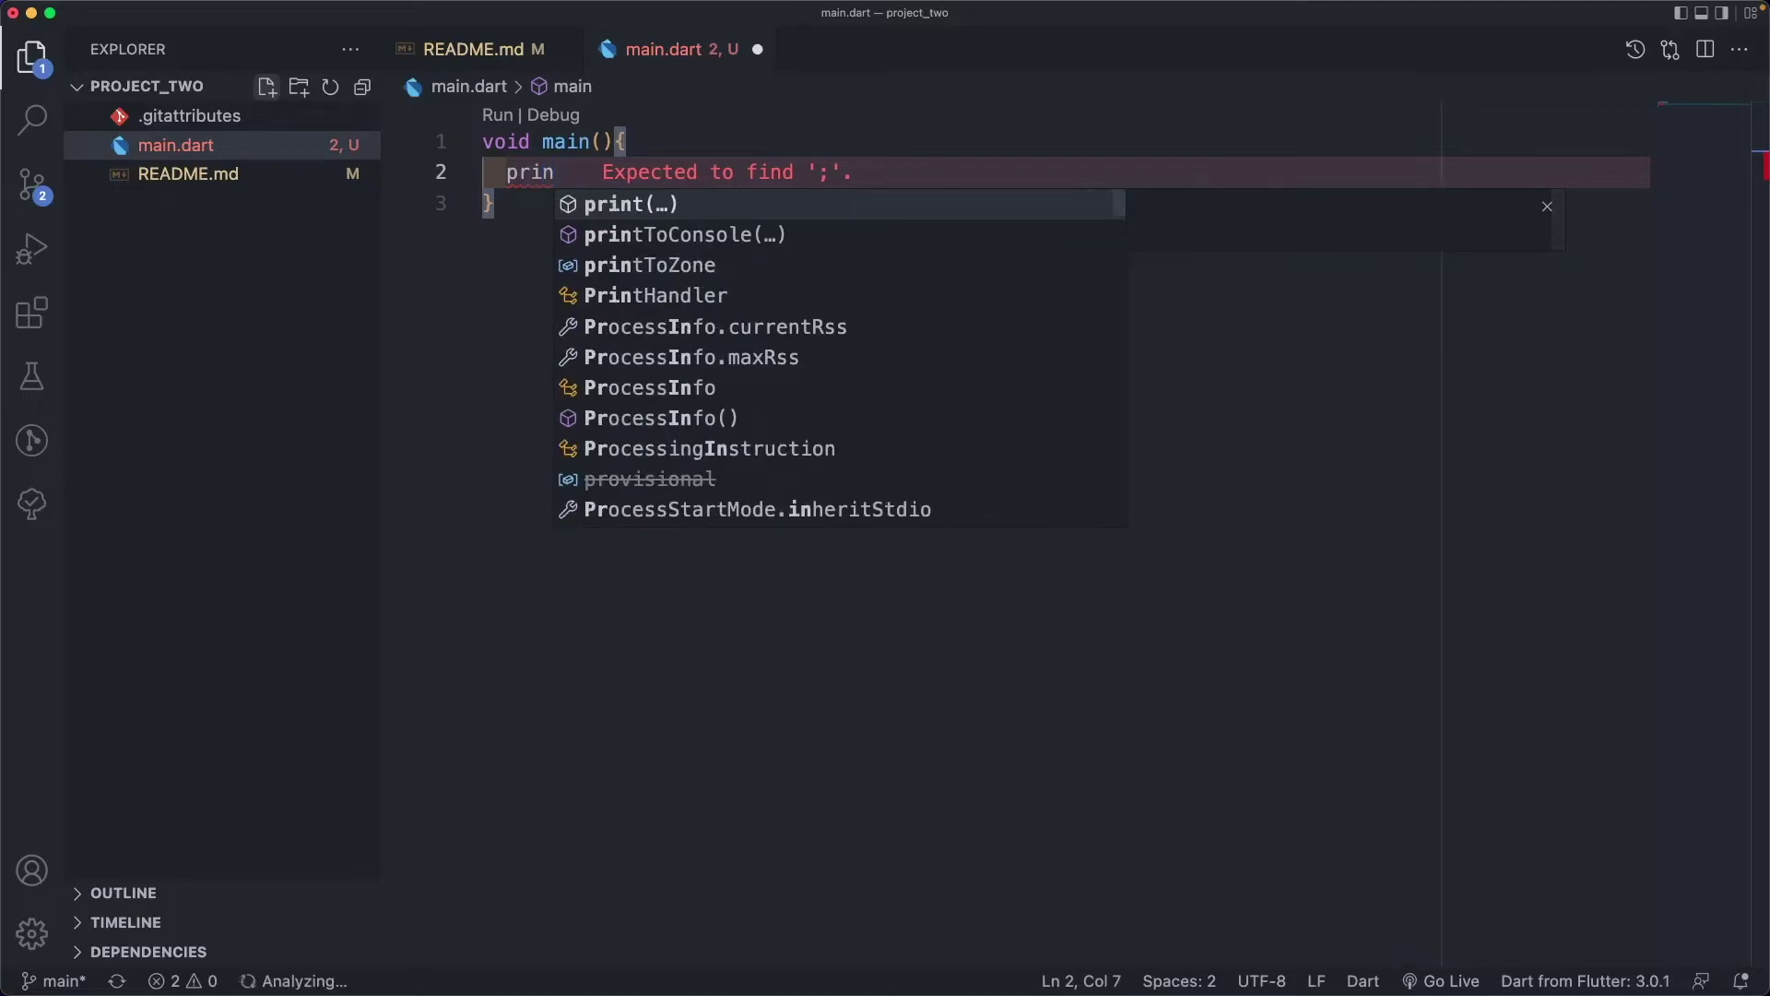
key(Return)
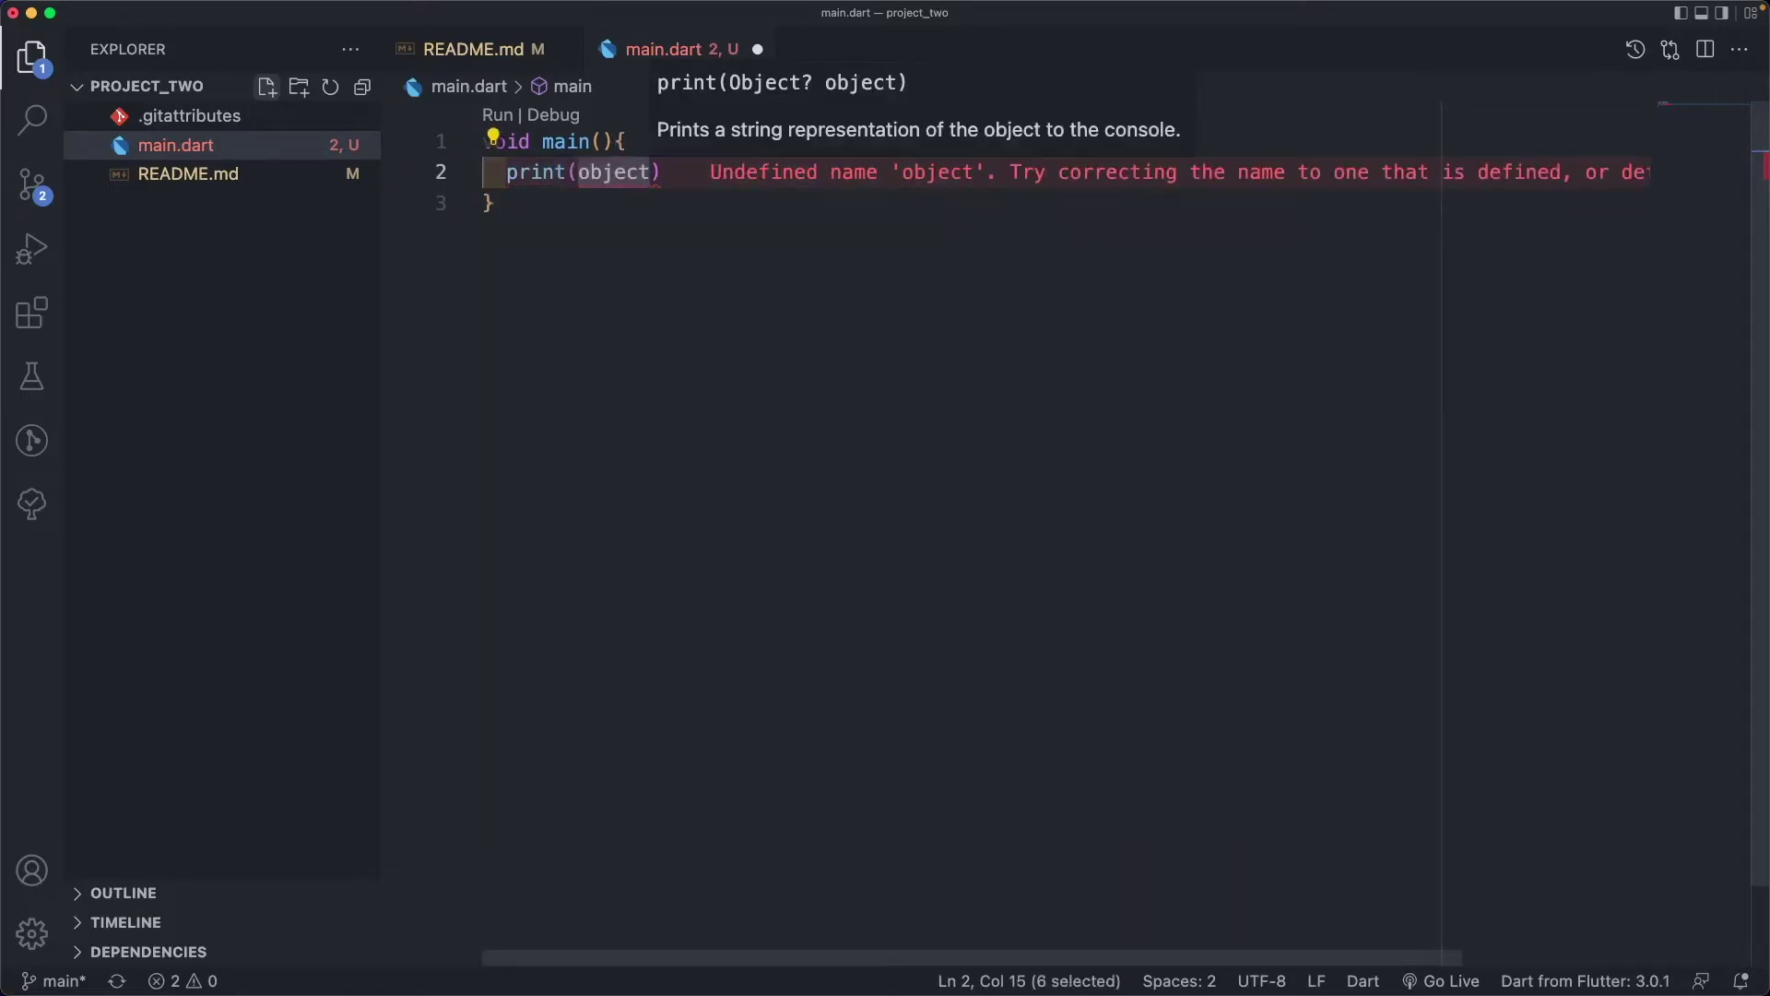
text(main function)
key(Right)
text(;)
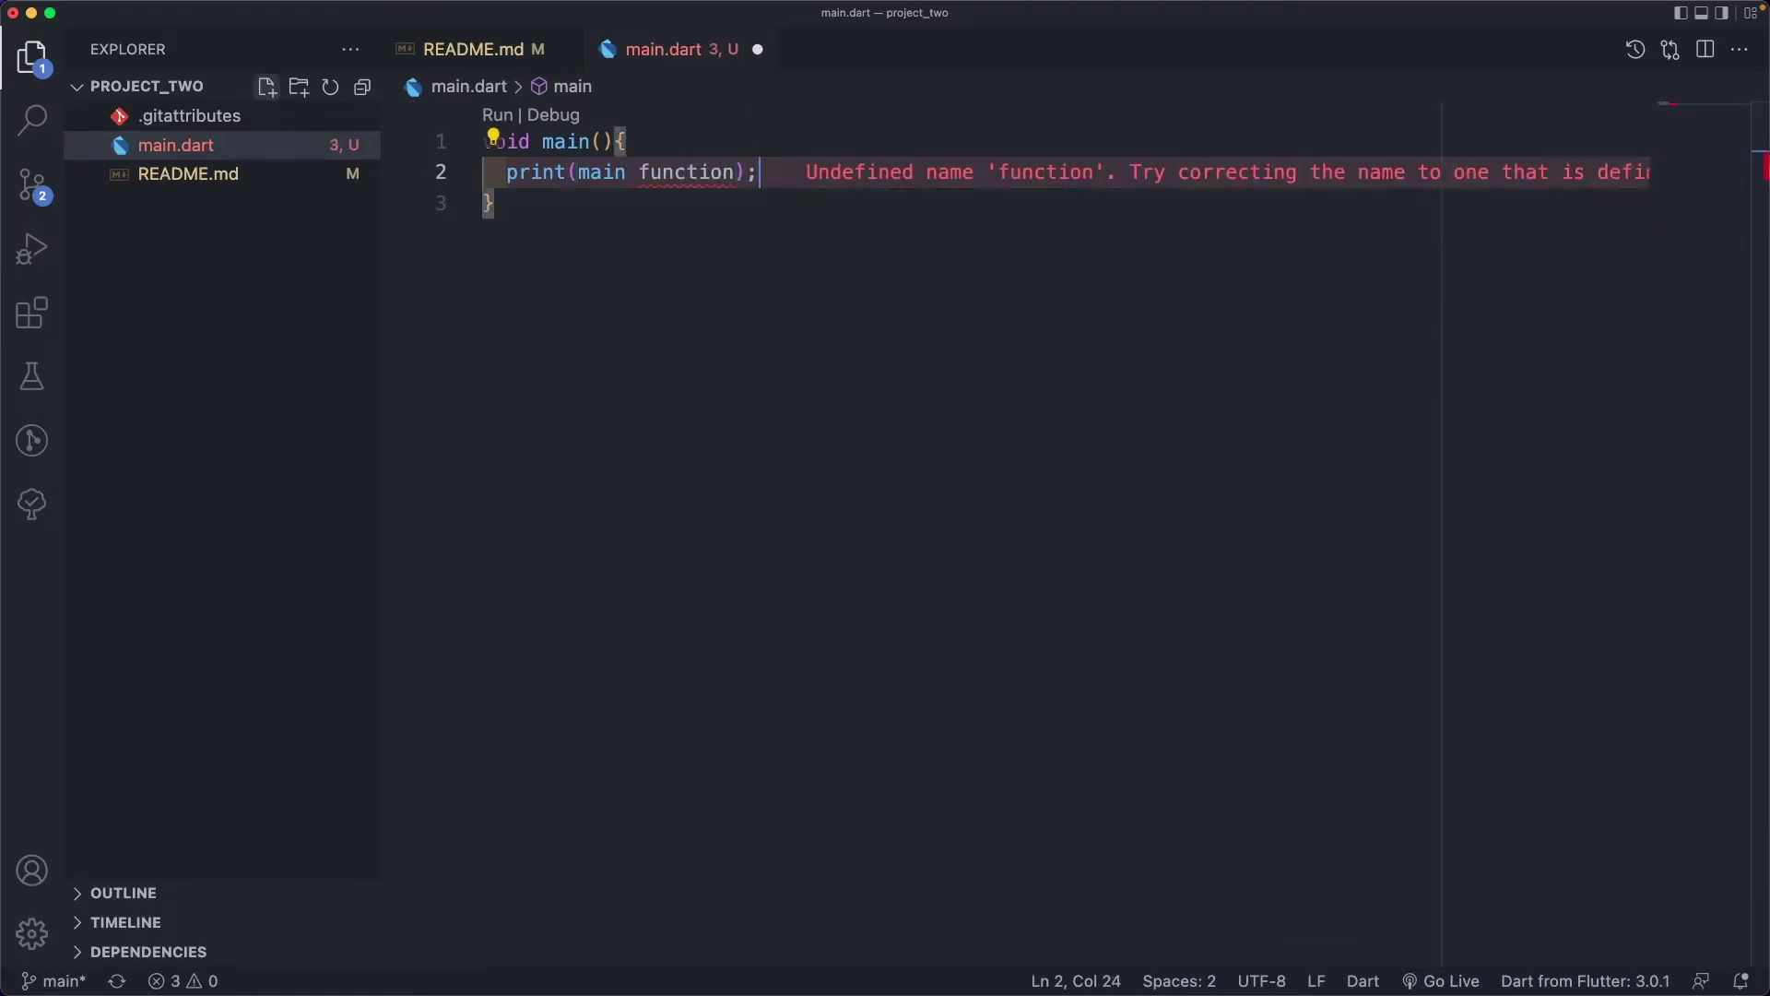
drag(578, 171, 734, 171)
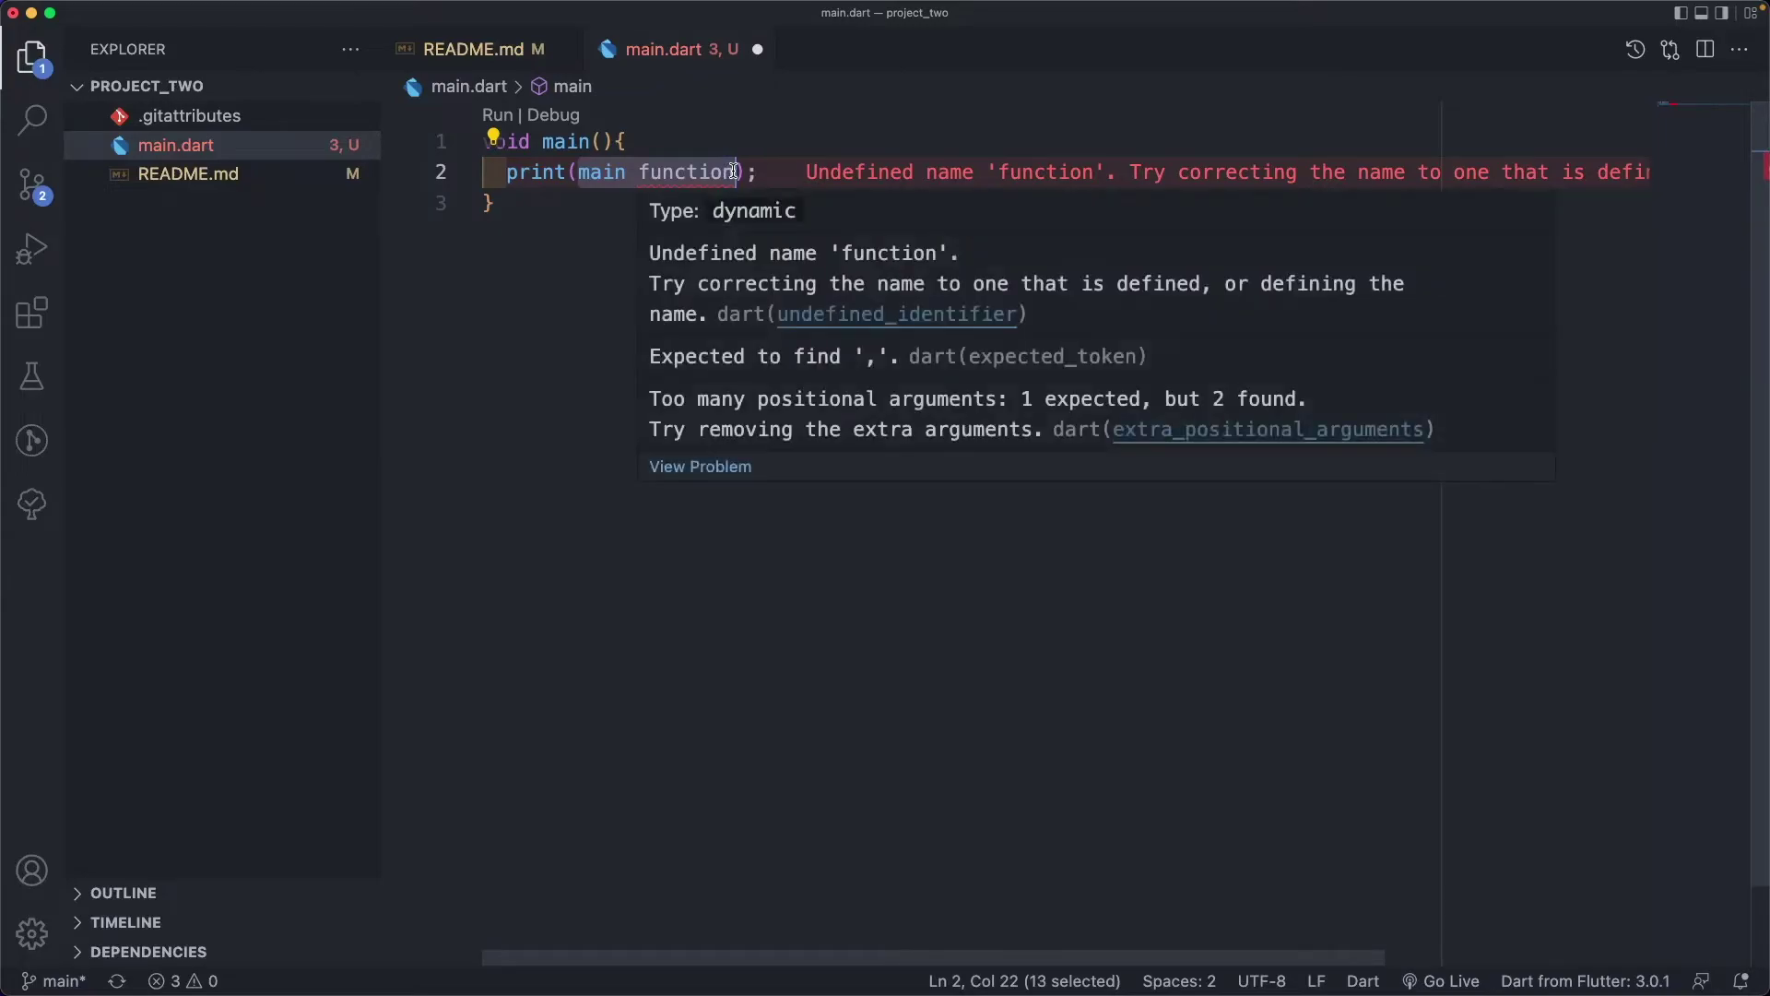
text(')
key(super+s)
In GitHub Desktop, exclude README.md from the commit and commit only main.dart to main with the summary "add main file"
click(807, 190)
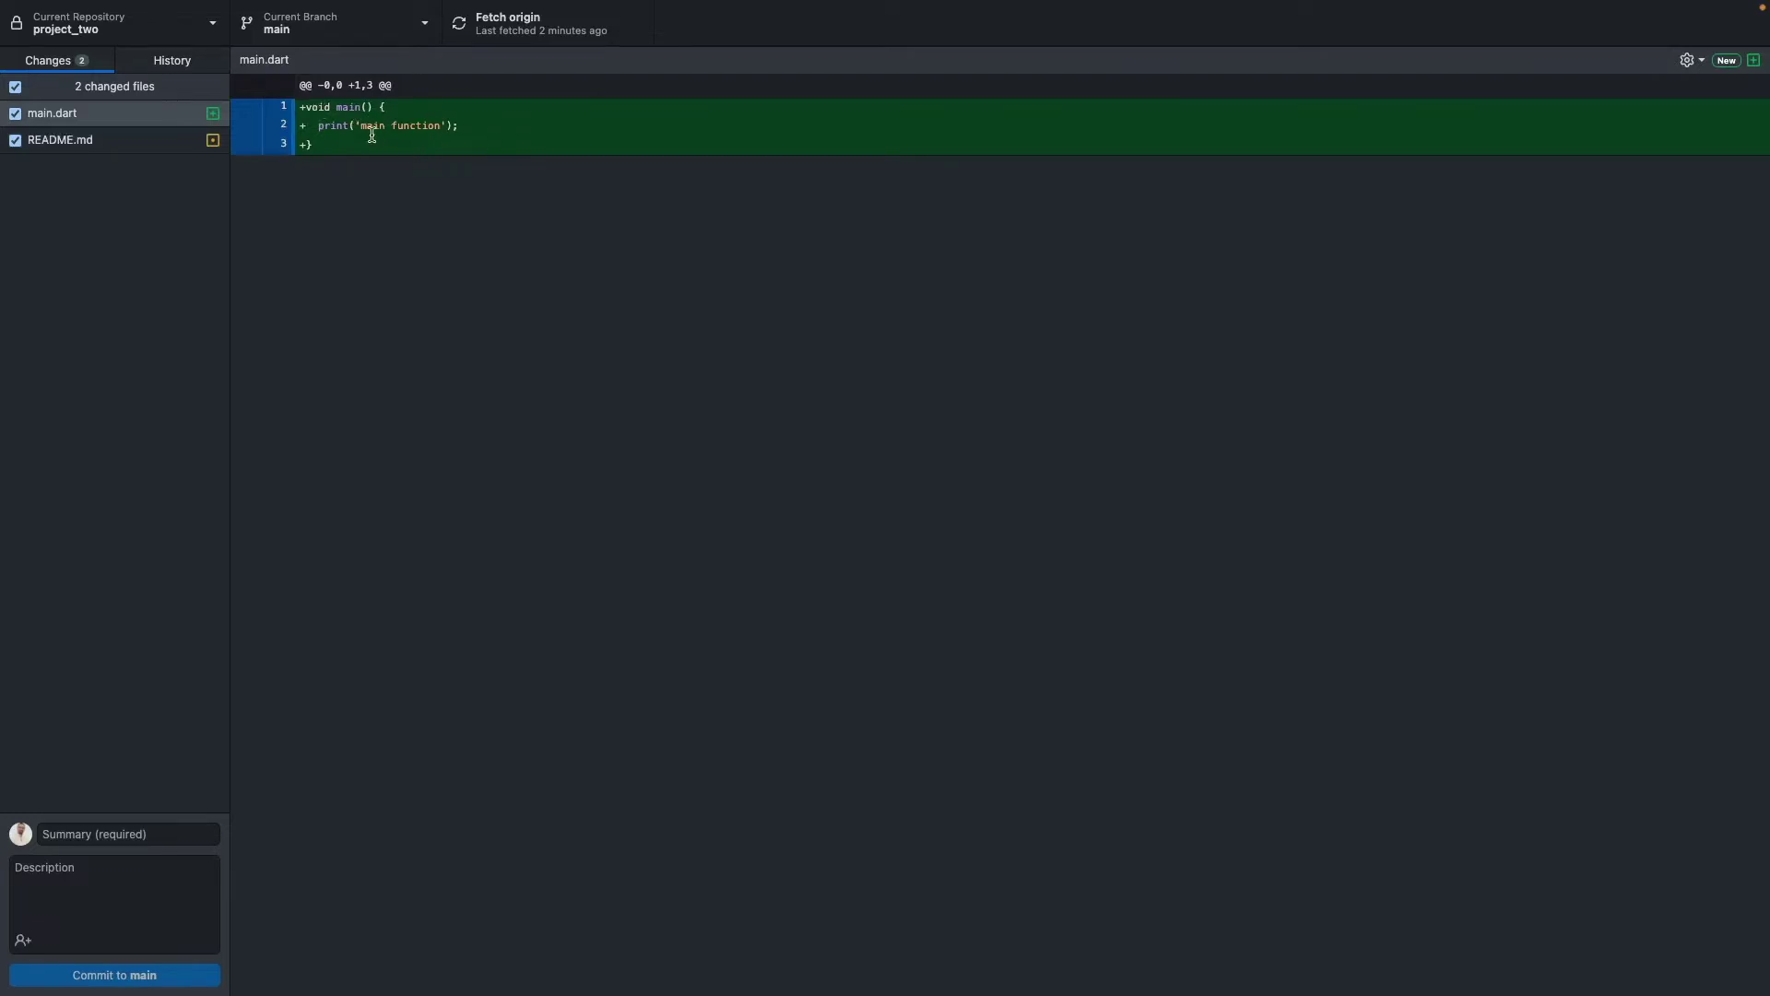
click(82, 144)
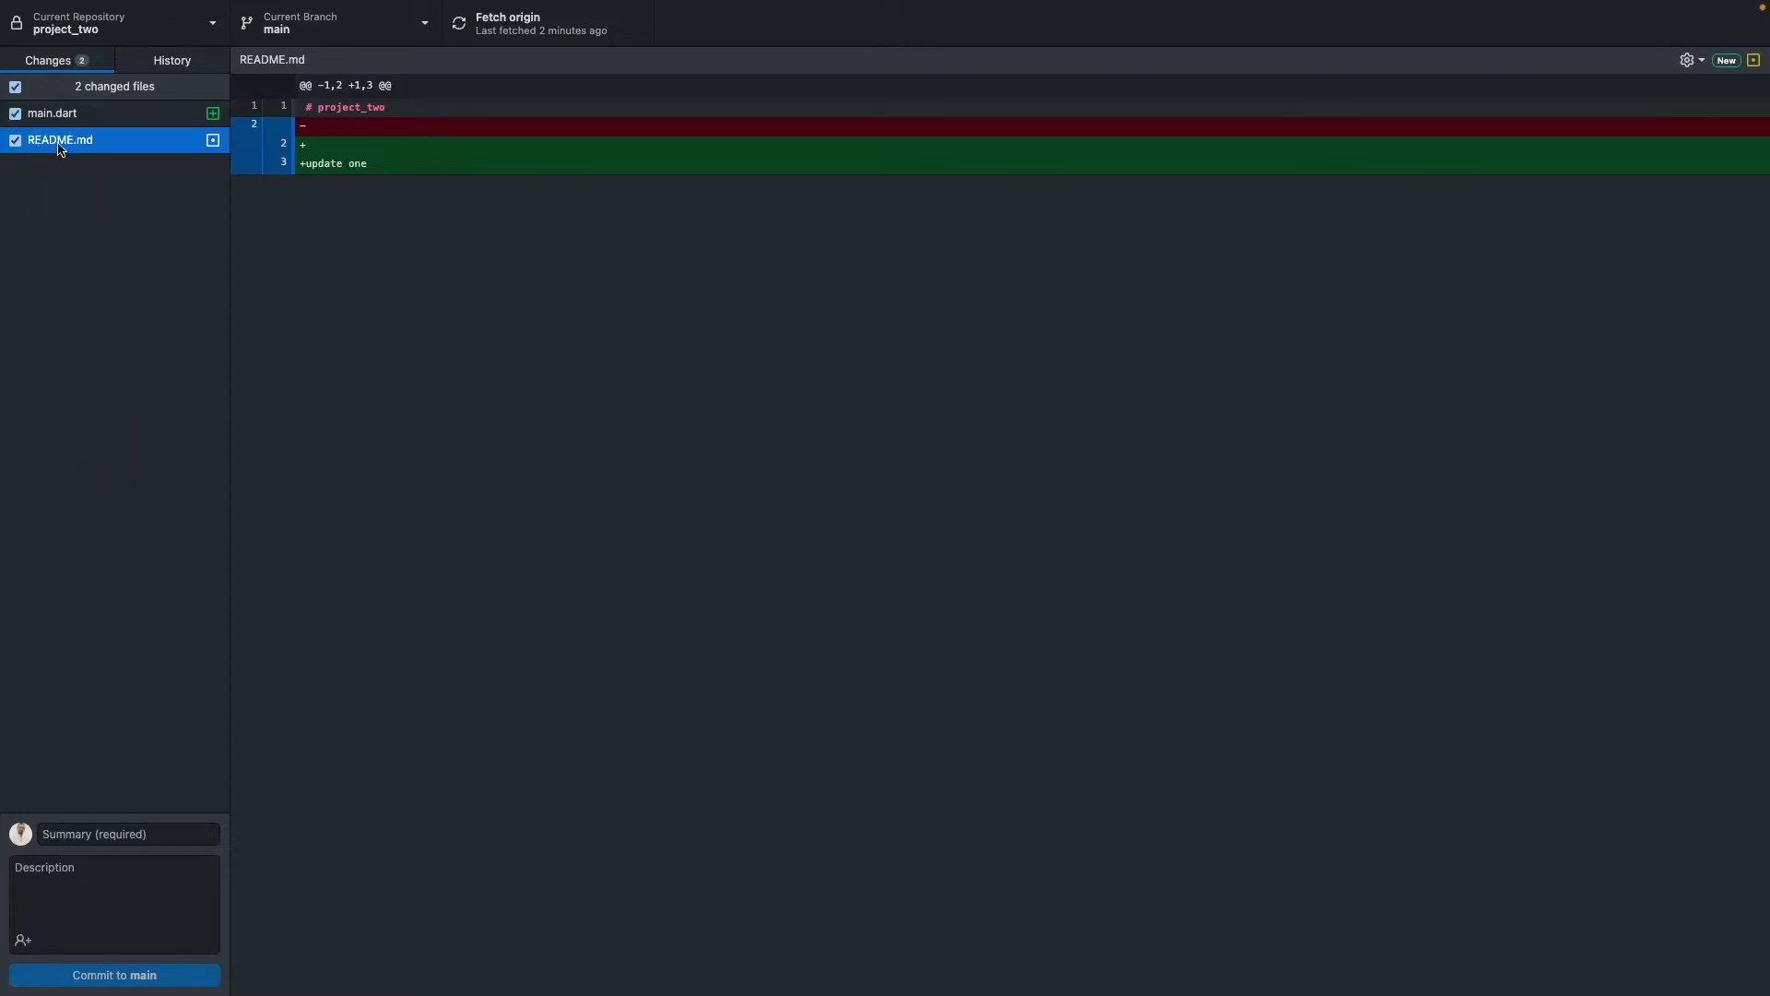
click(15, 140)
click(146, 832)
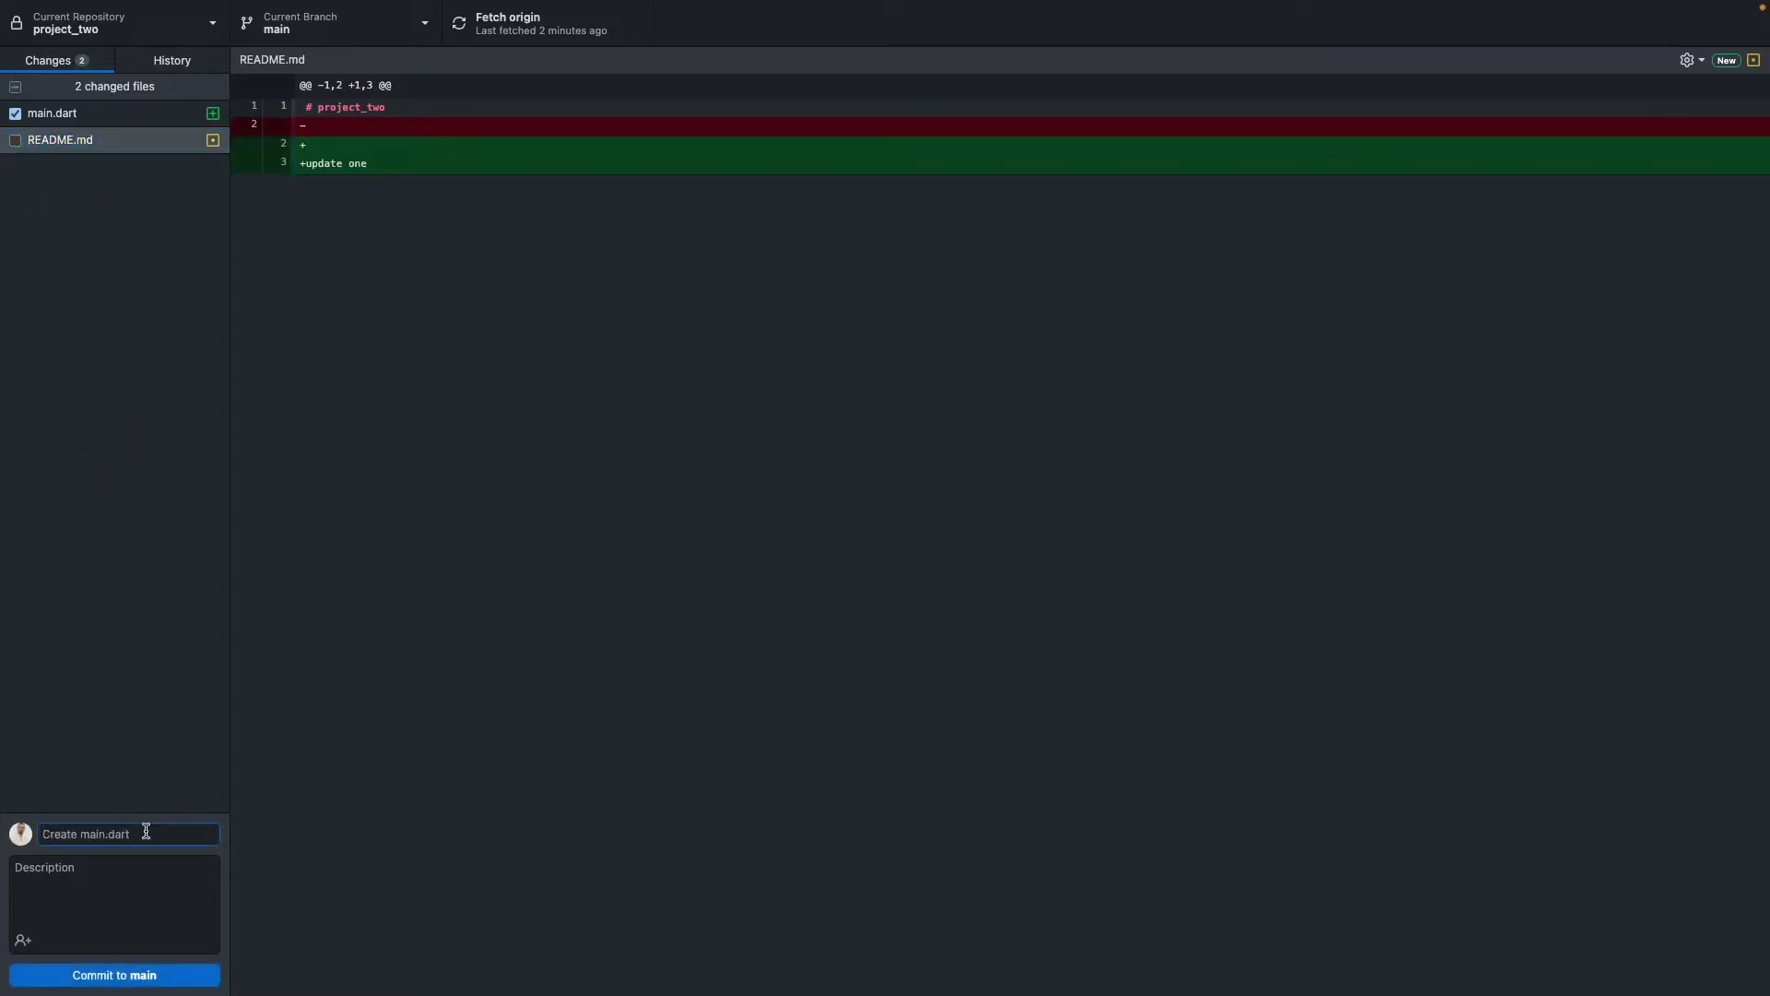
text(add main file)
click(153, 976)
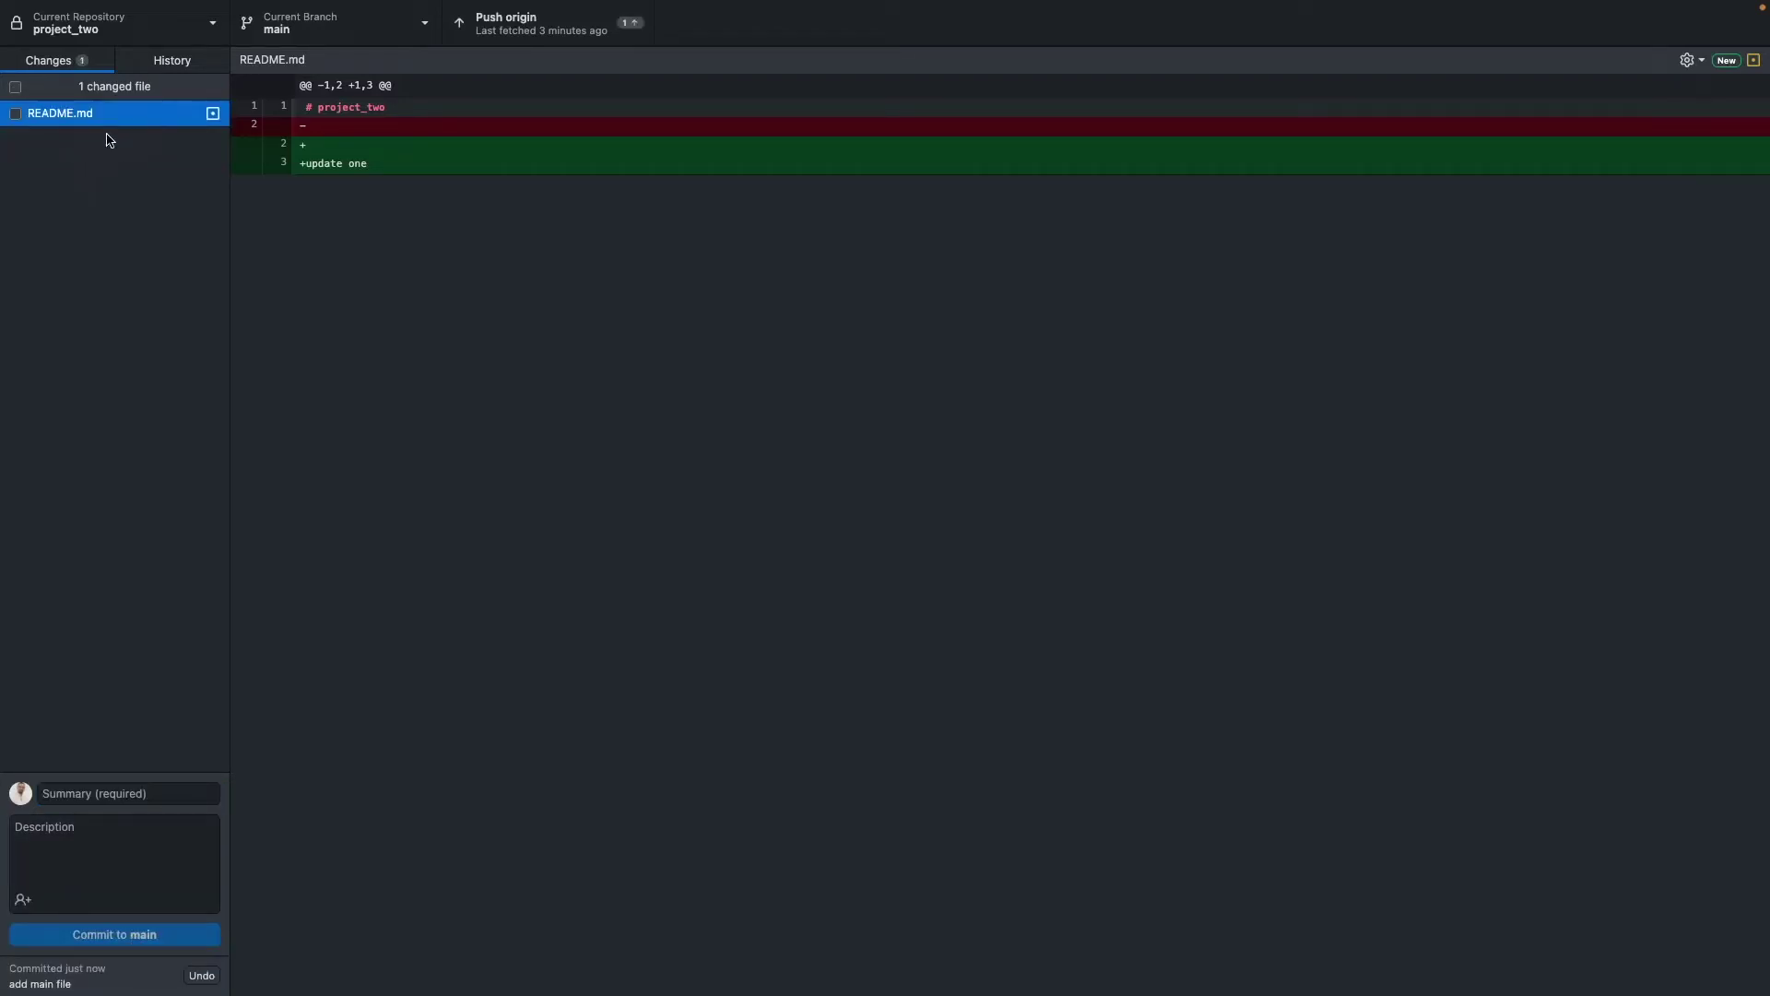
Include README.md and commit it to main with the summary "UPD readme"
click(16, 114)
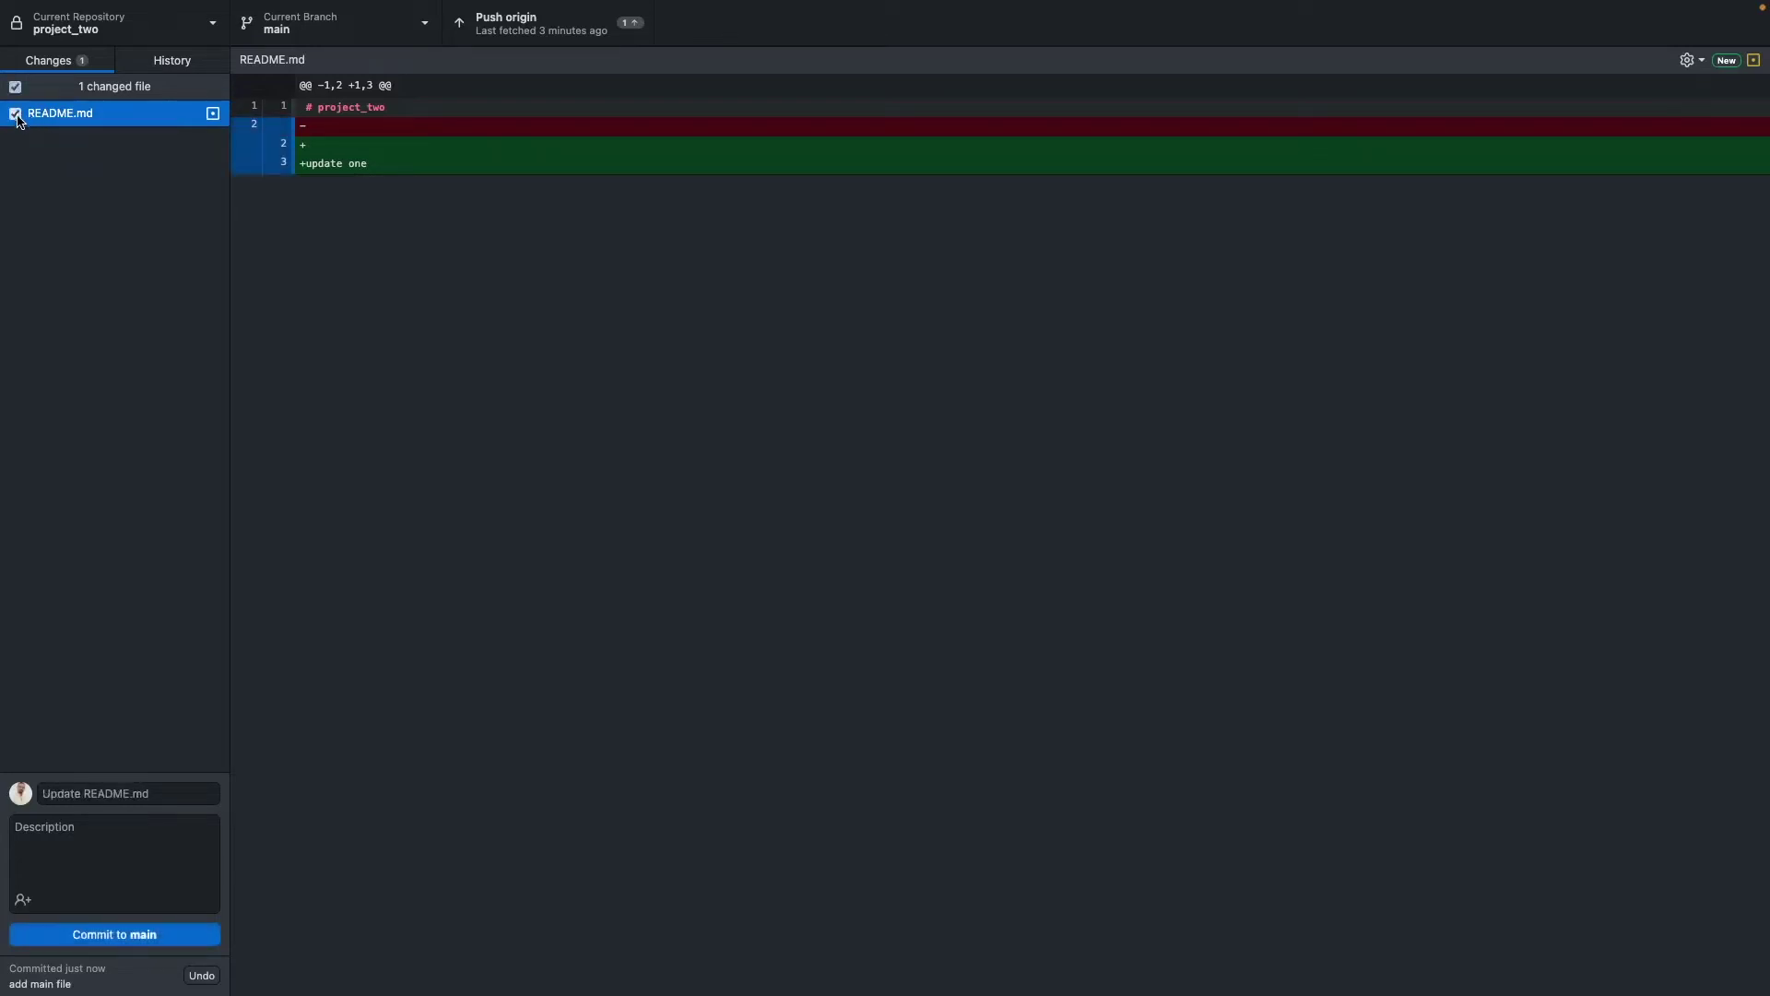
click(79, 796)
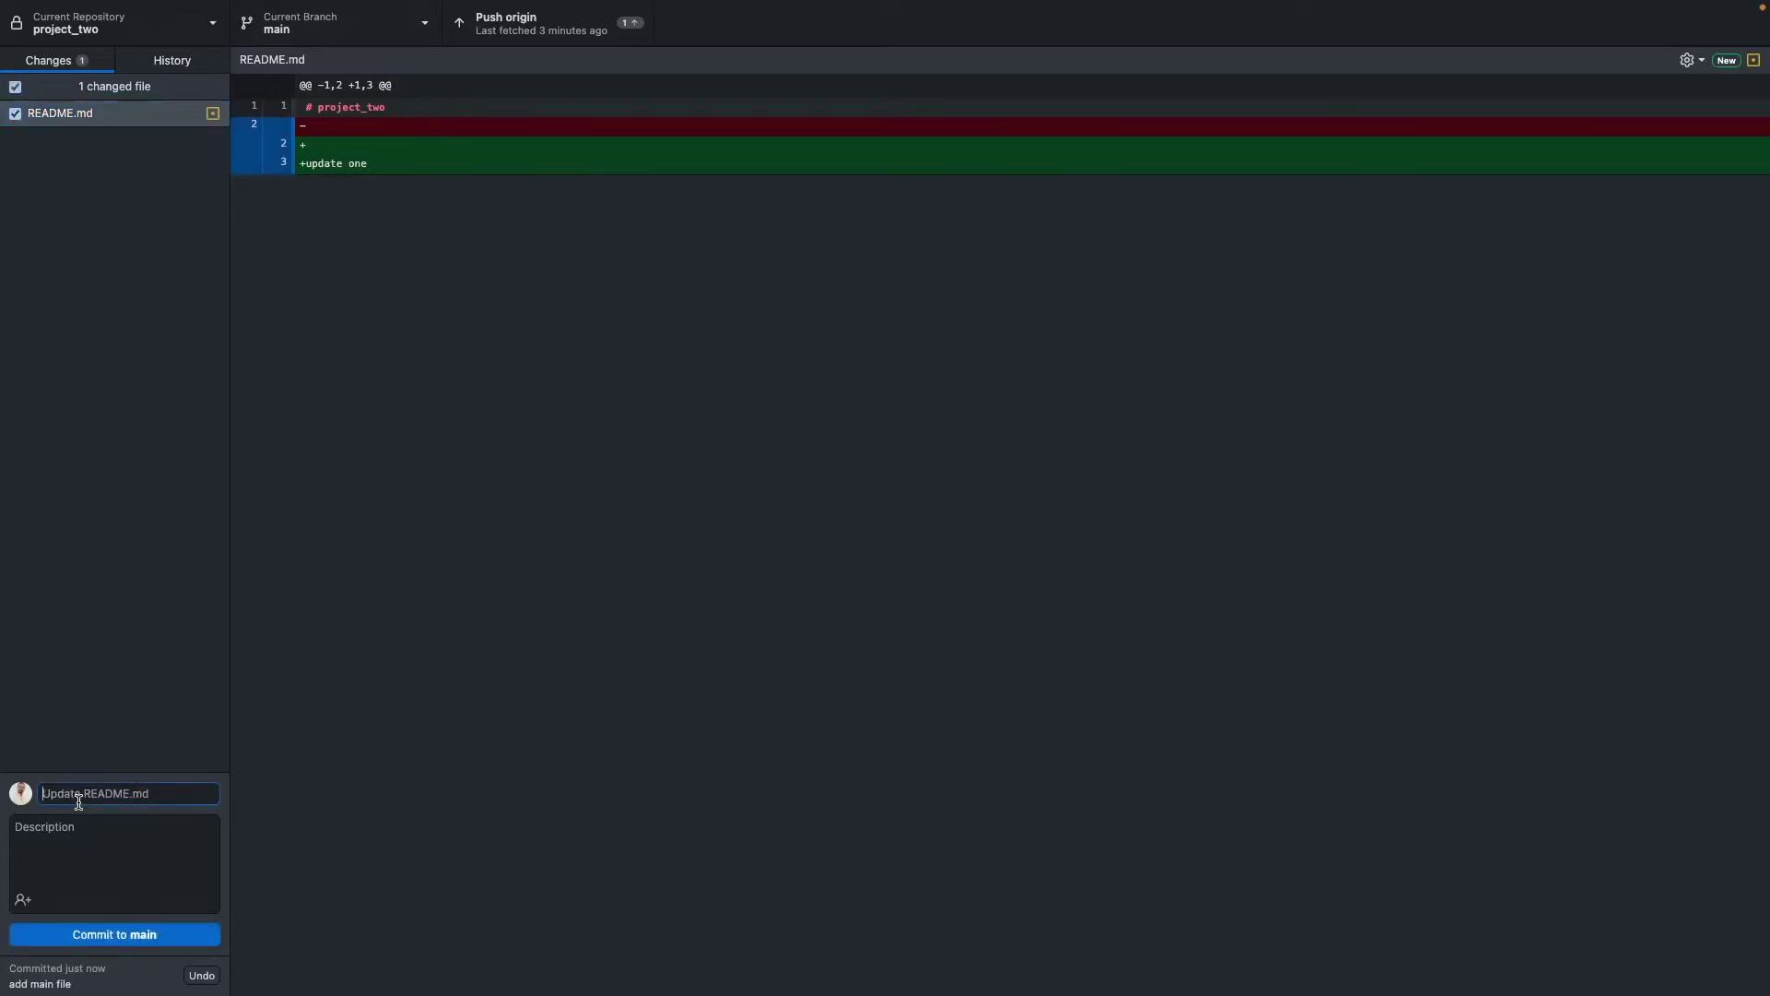
text(UPD readme)
click(127, 934)
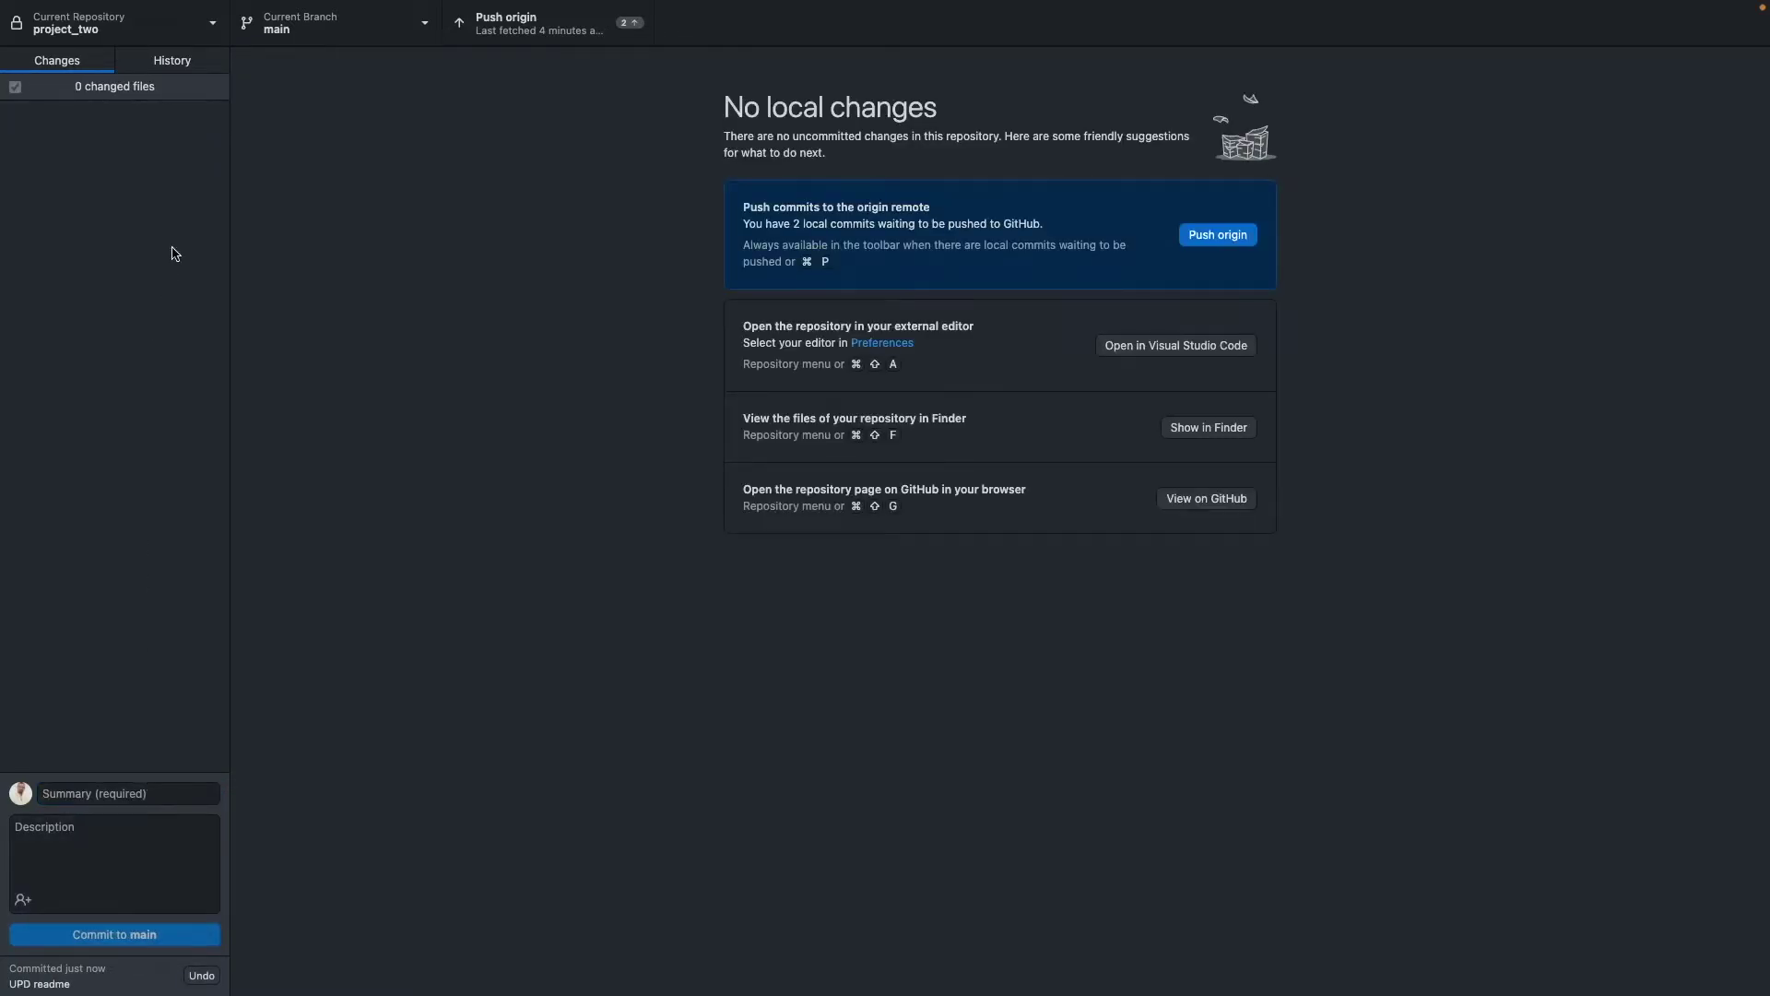
Show project_two's commit history and push the local commits on main to origin
click(173, 63)
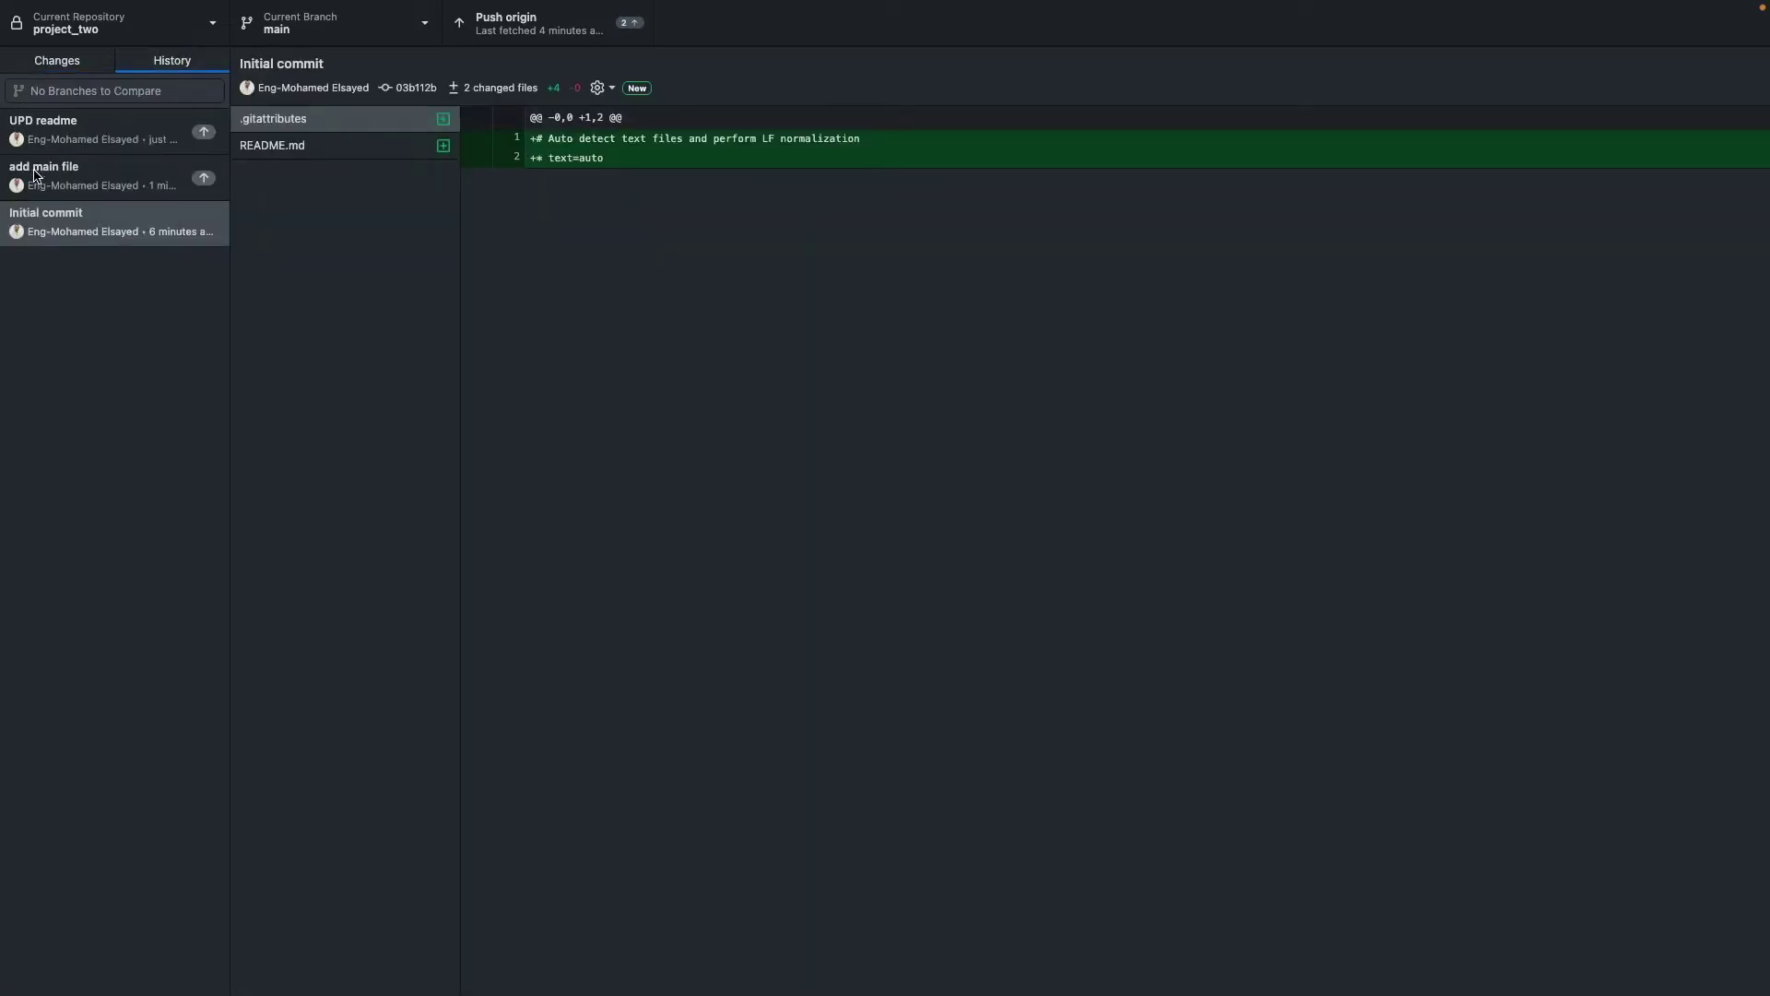
mouse_move(494, 35)
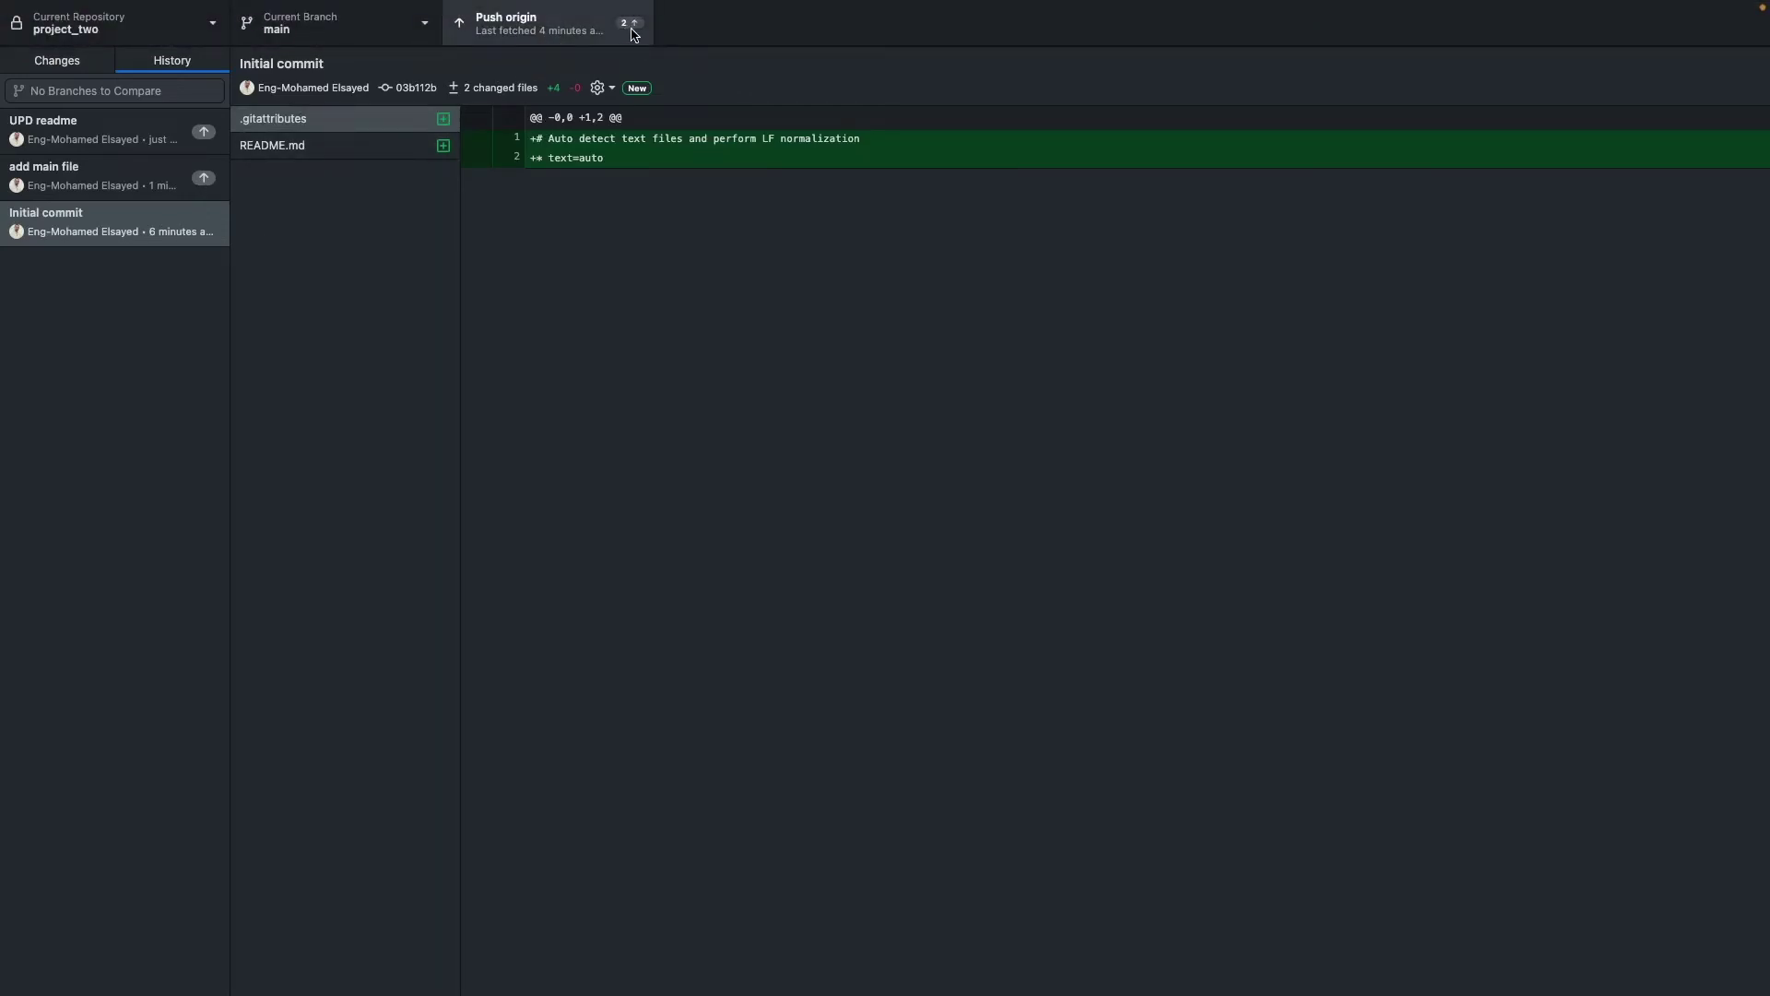
click(601, 35)
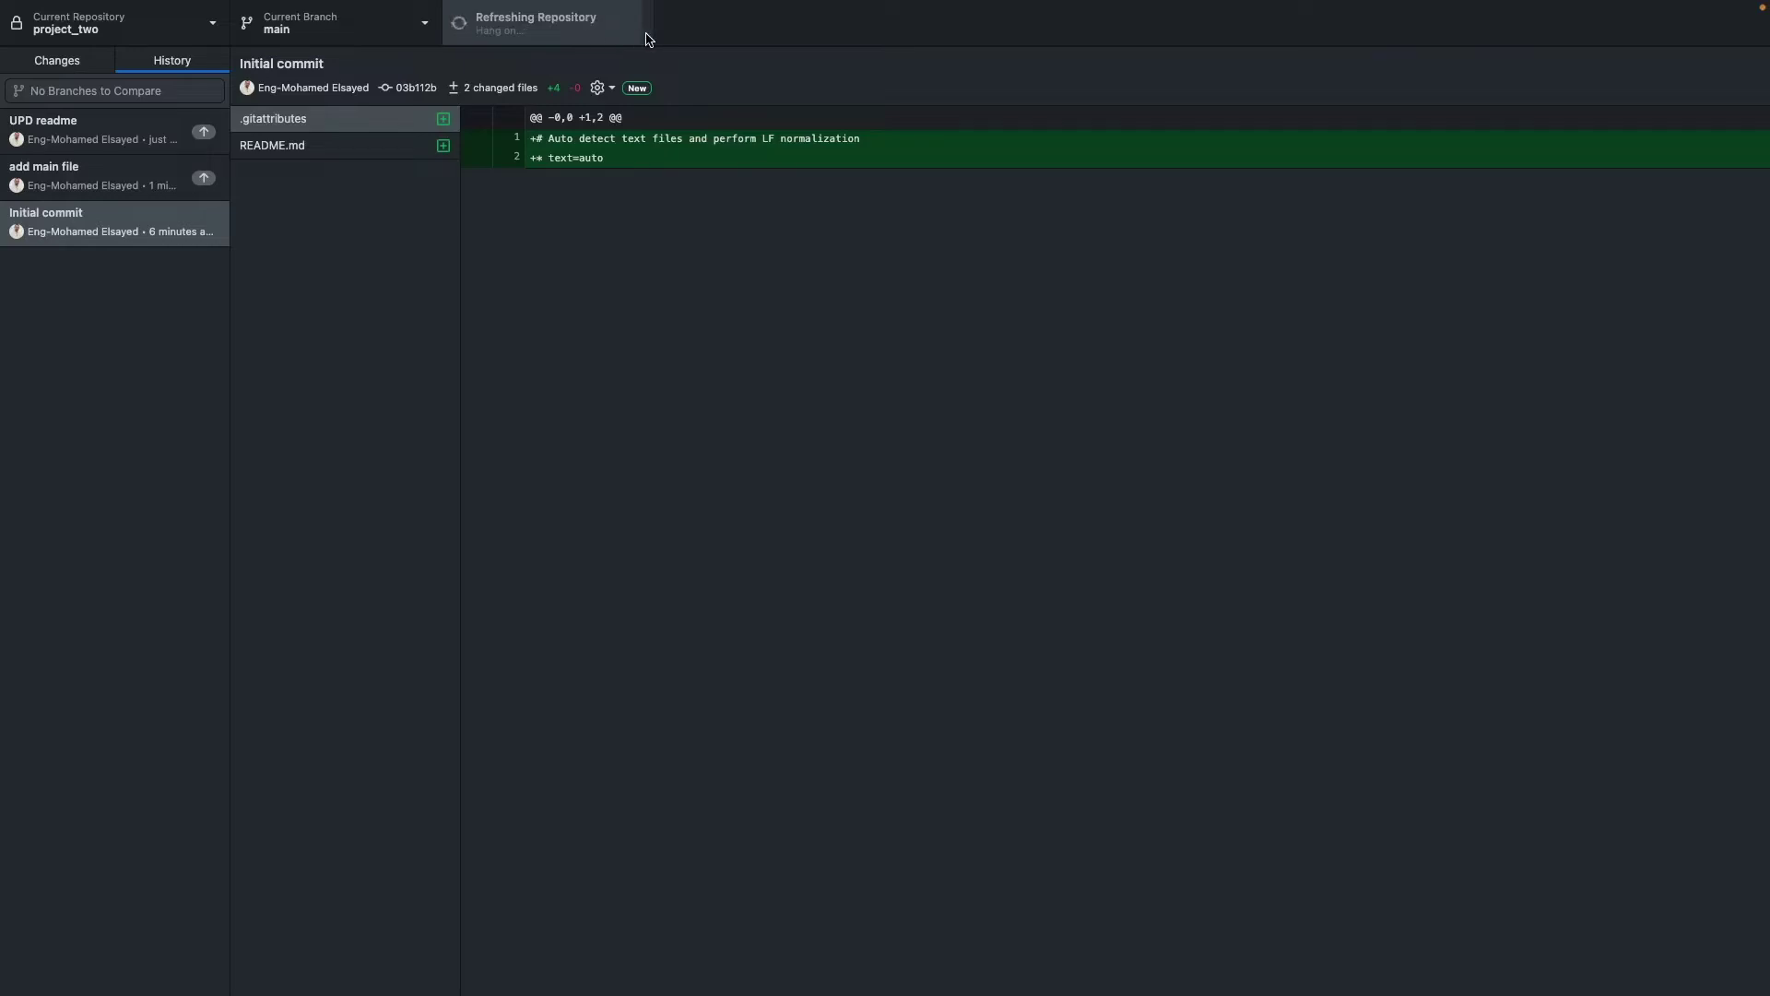
Switch to Chrome and reload the project_two repository page on GitHub to check the pushed files
key(super+Tab)
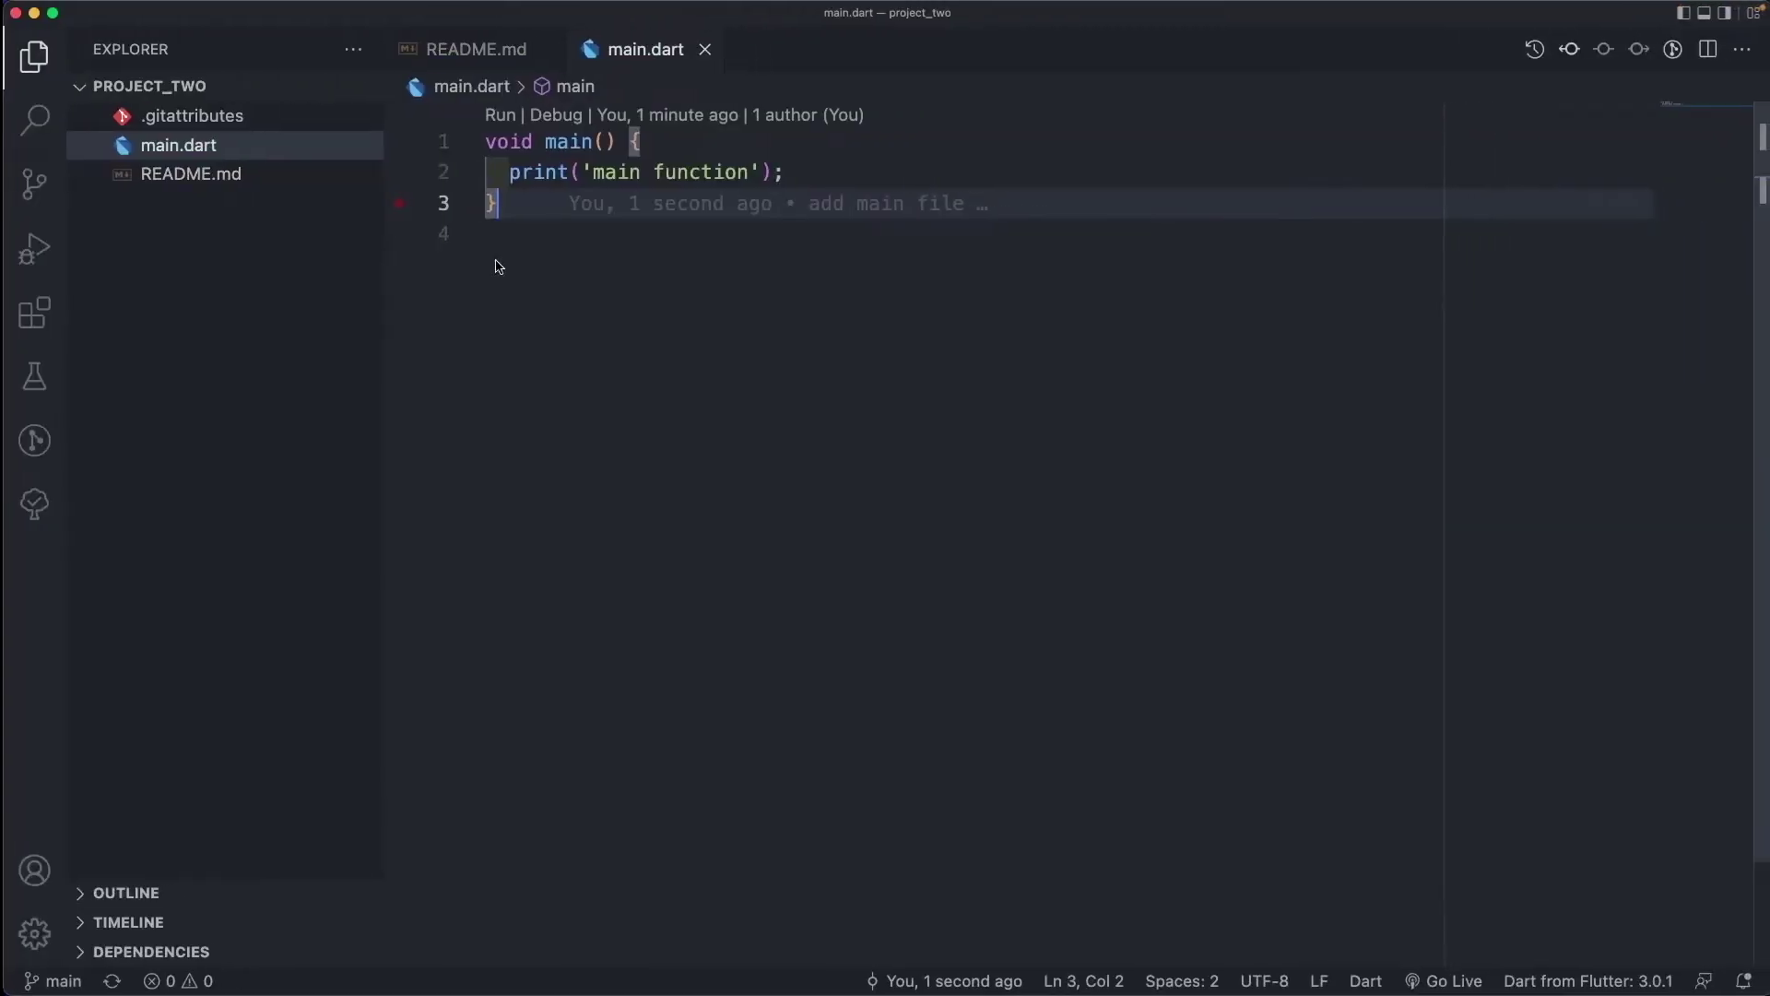
click(32, 13)
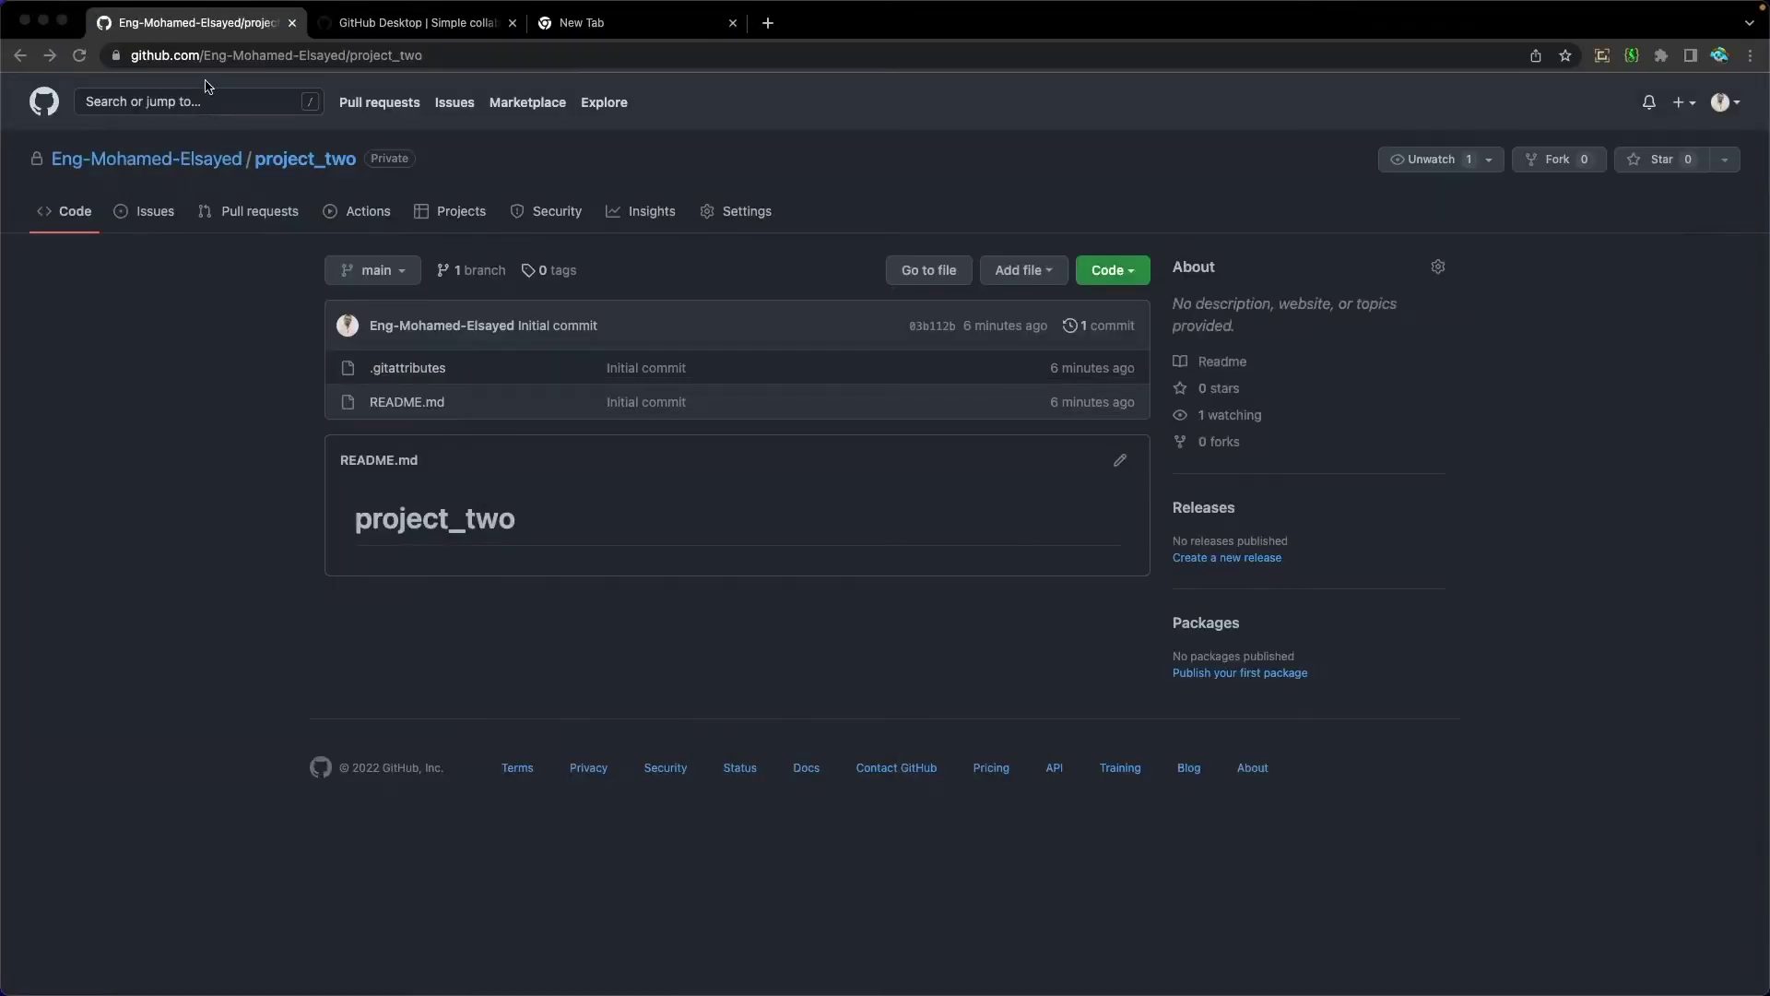
click(81, 56)
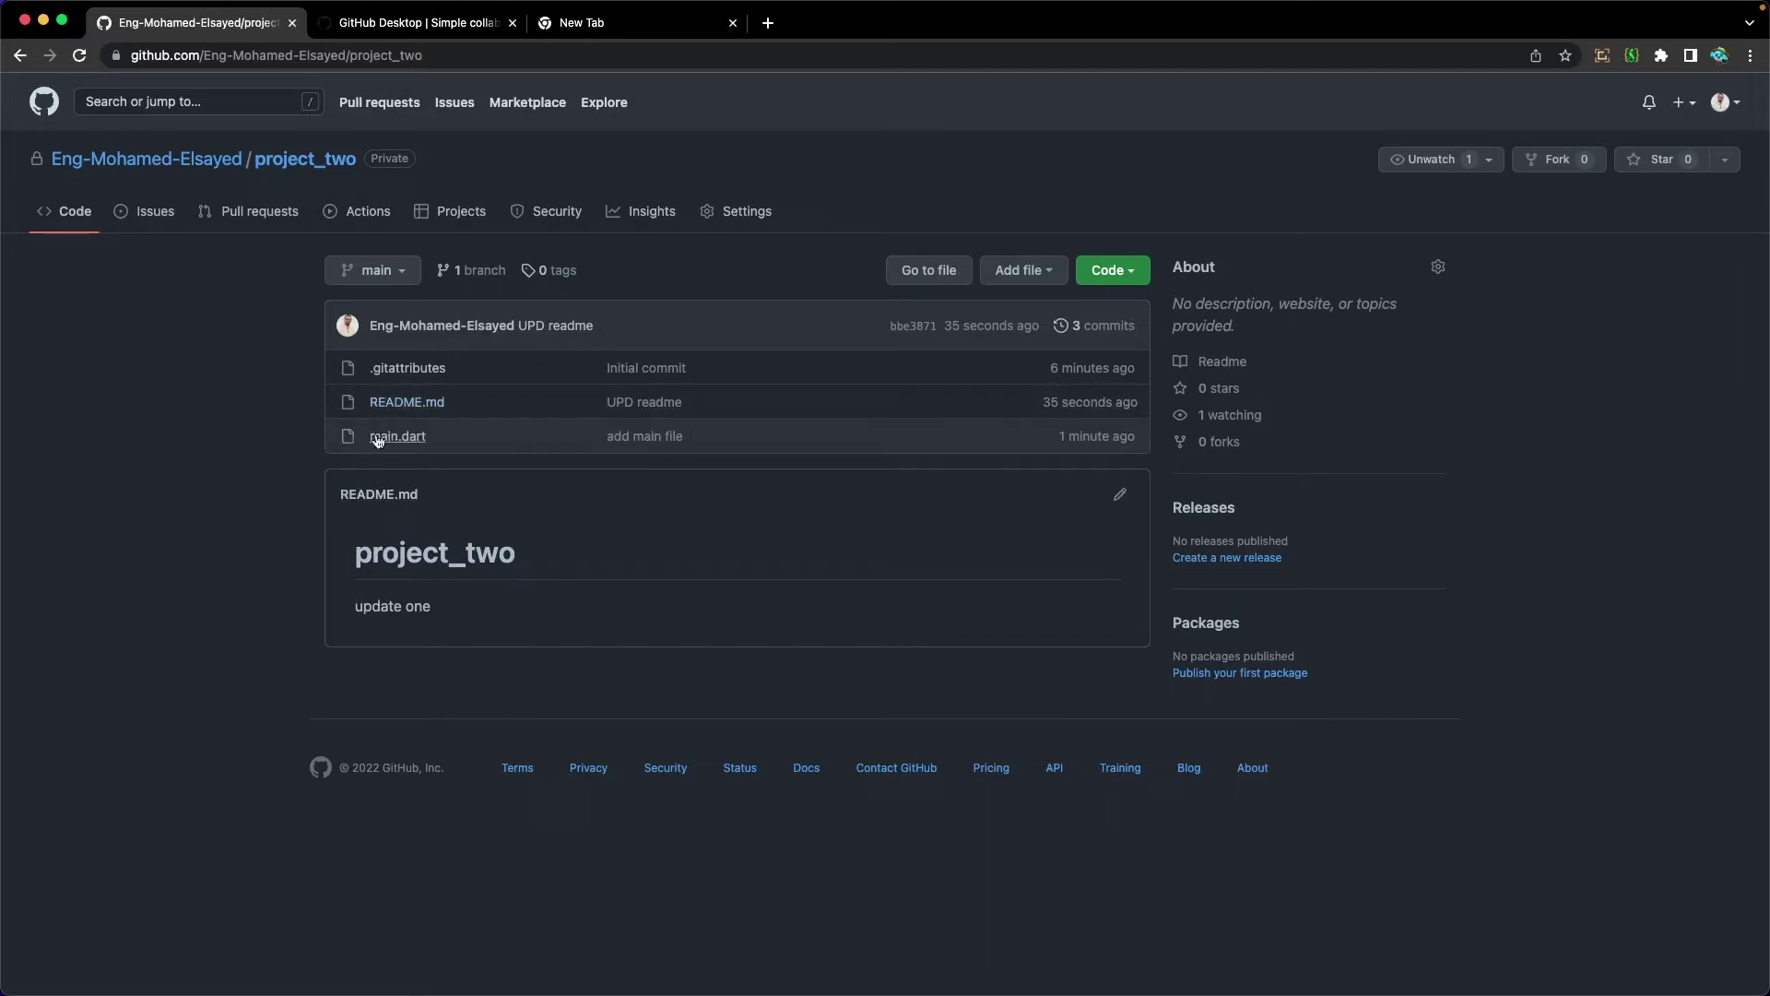
Switch to Visual Studio Code and create a new file named main.cpp in project_two
key(super+Tab)
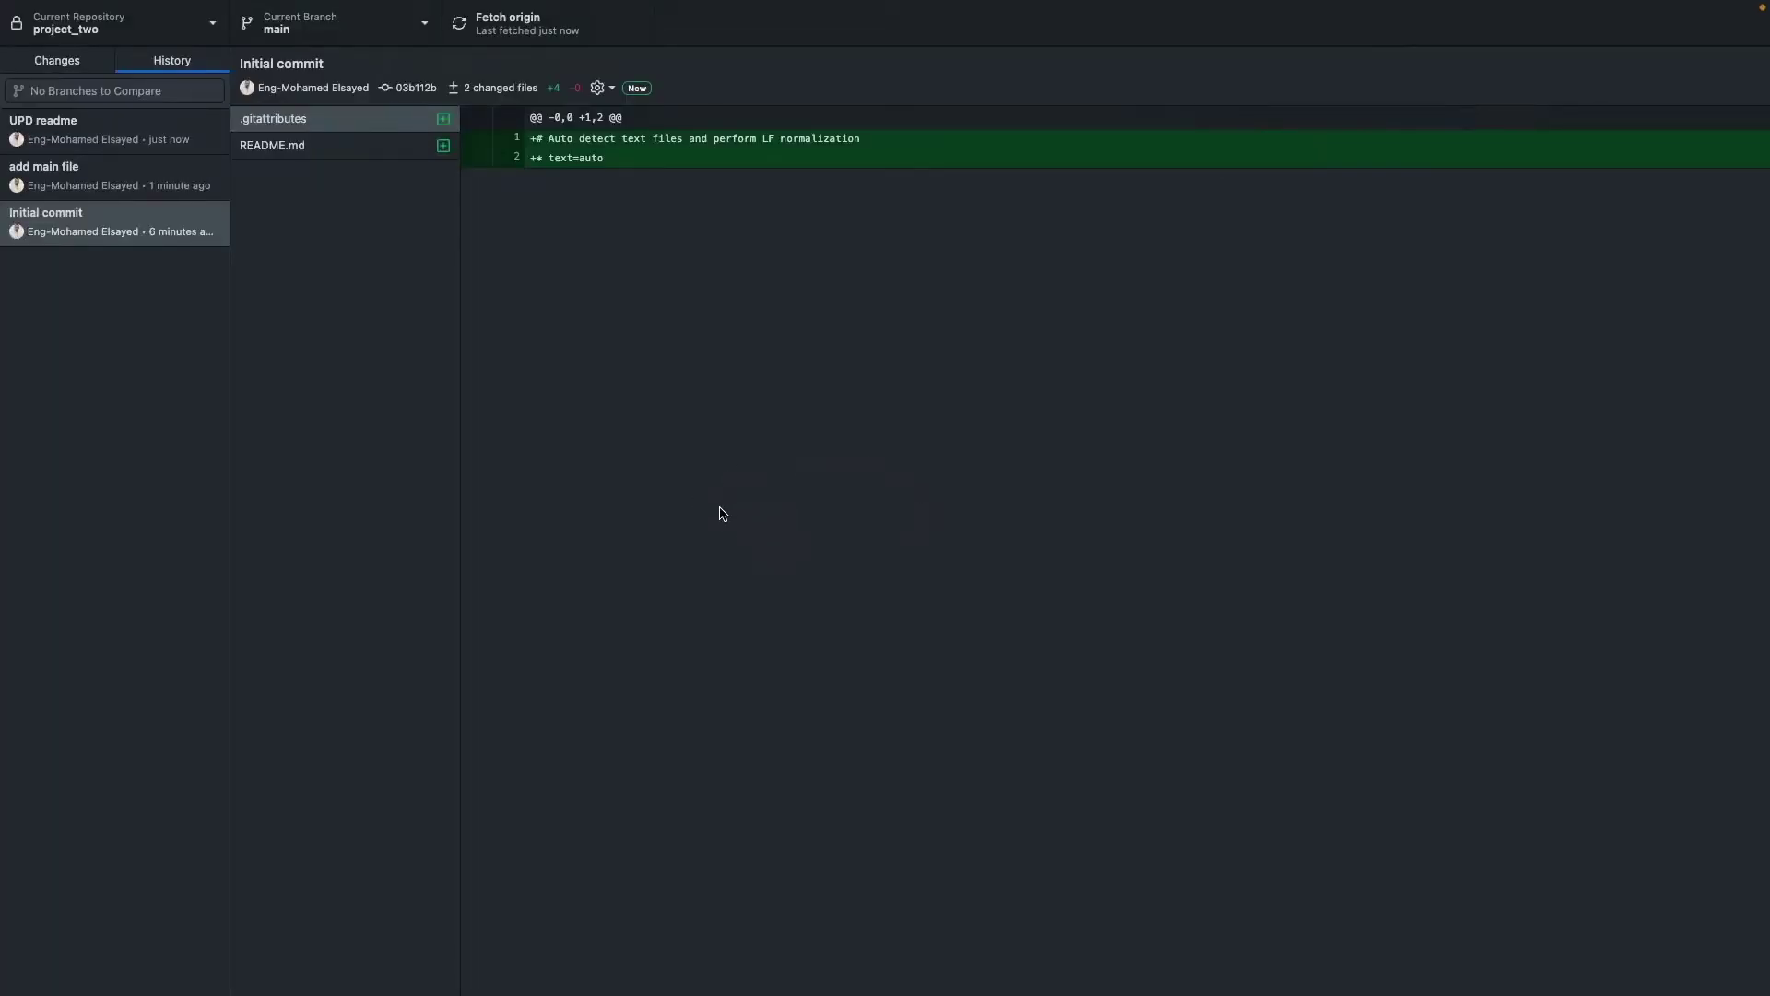
key(super+Tab)
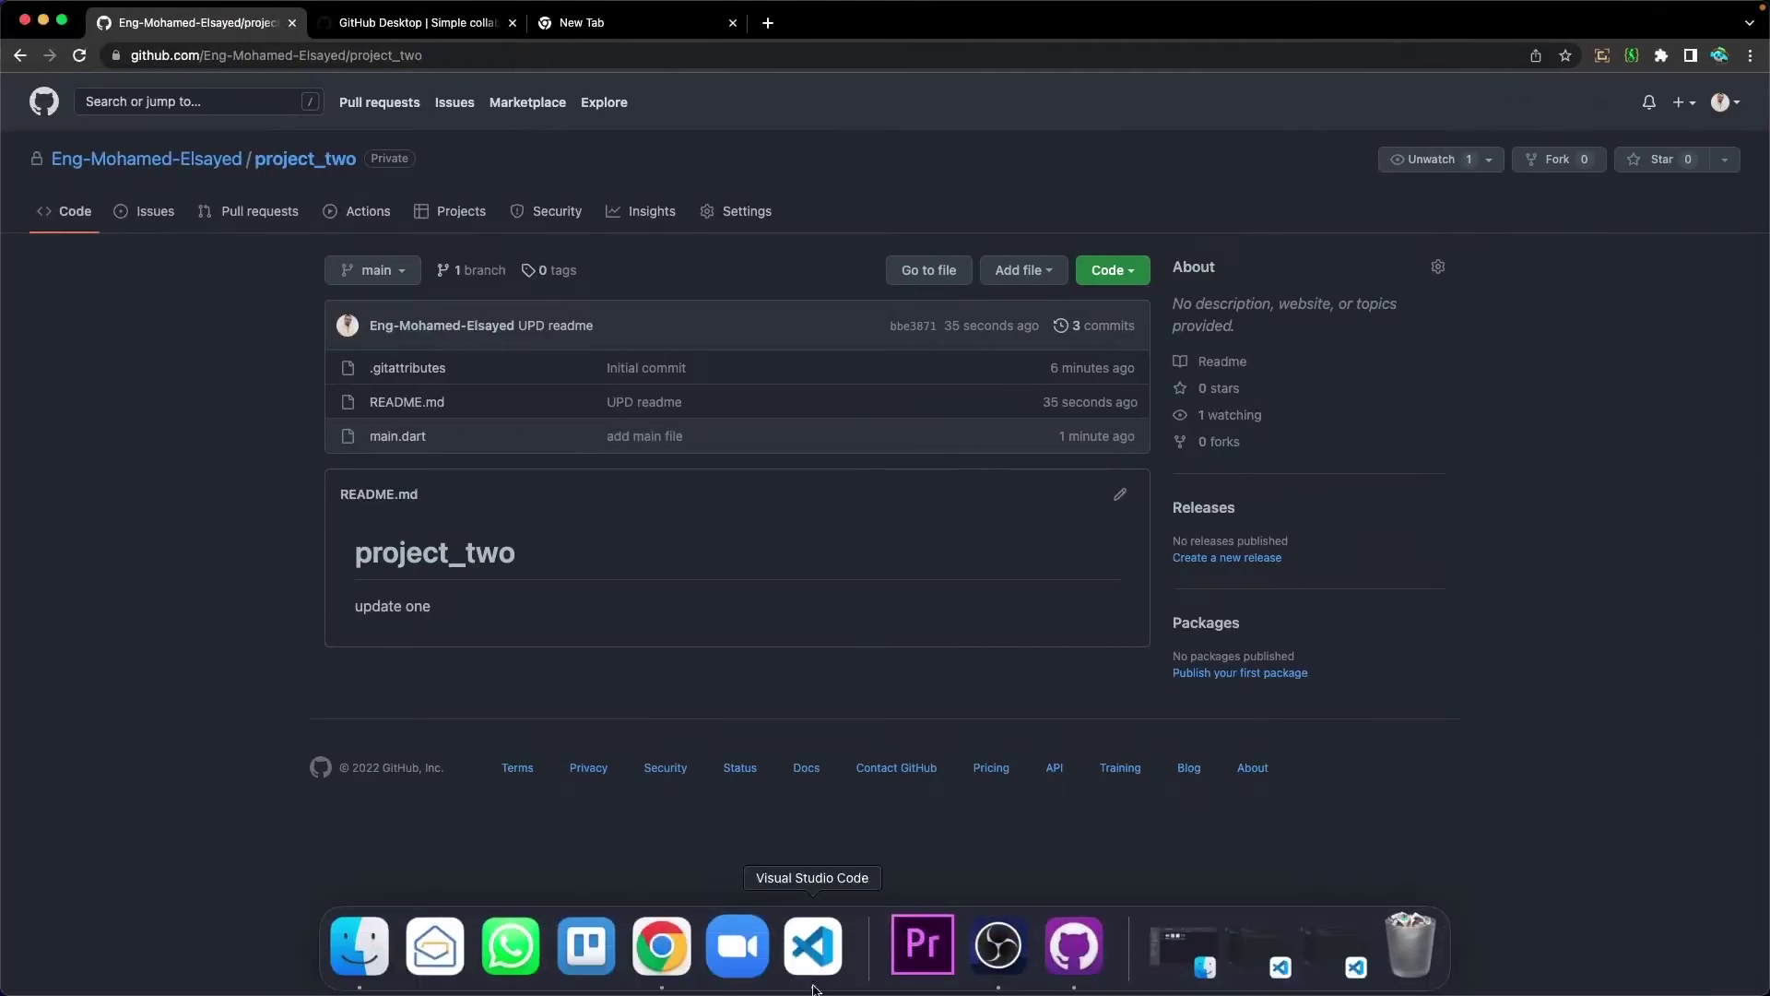
click(814, 949)
click(267, 88)
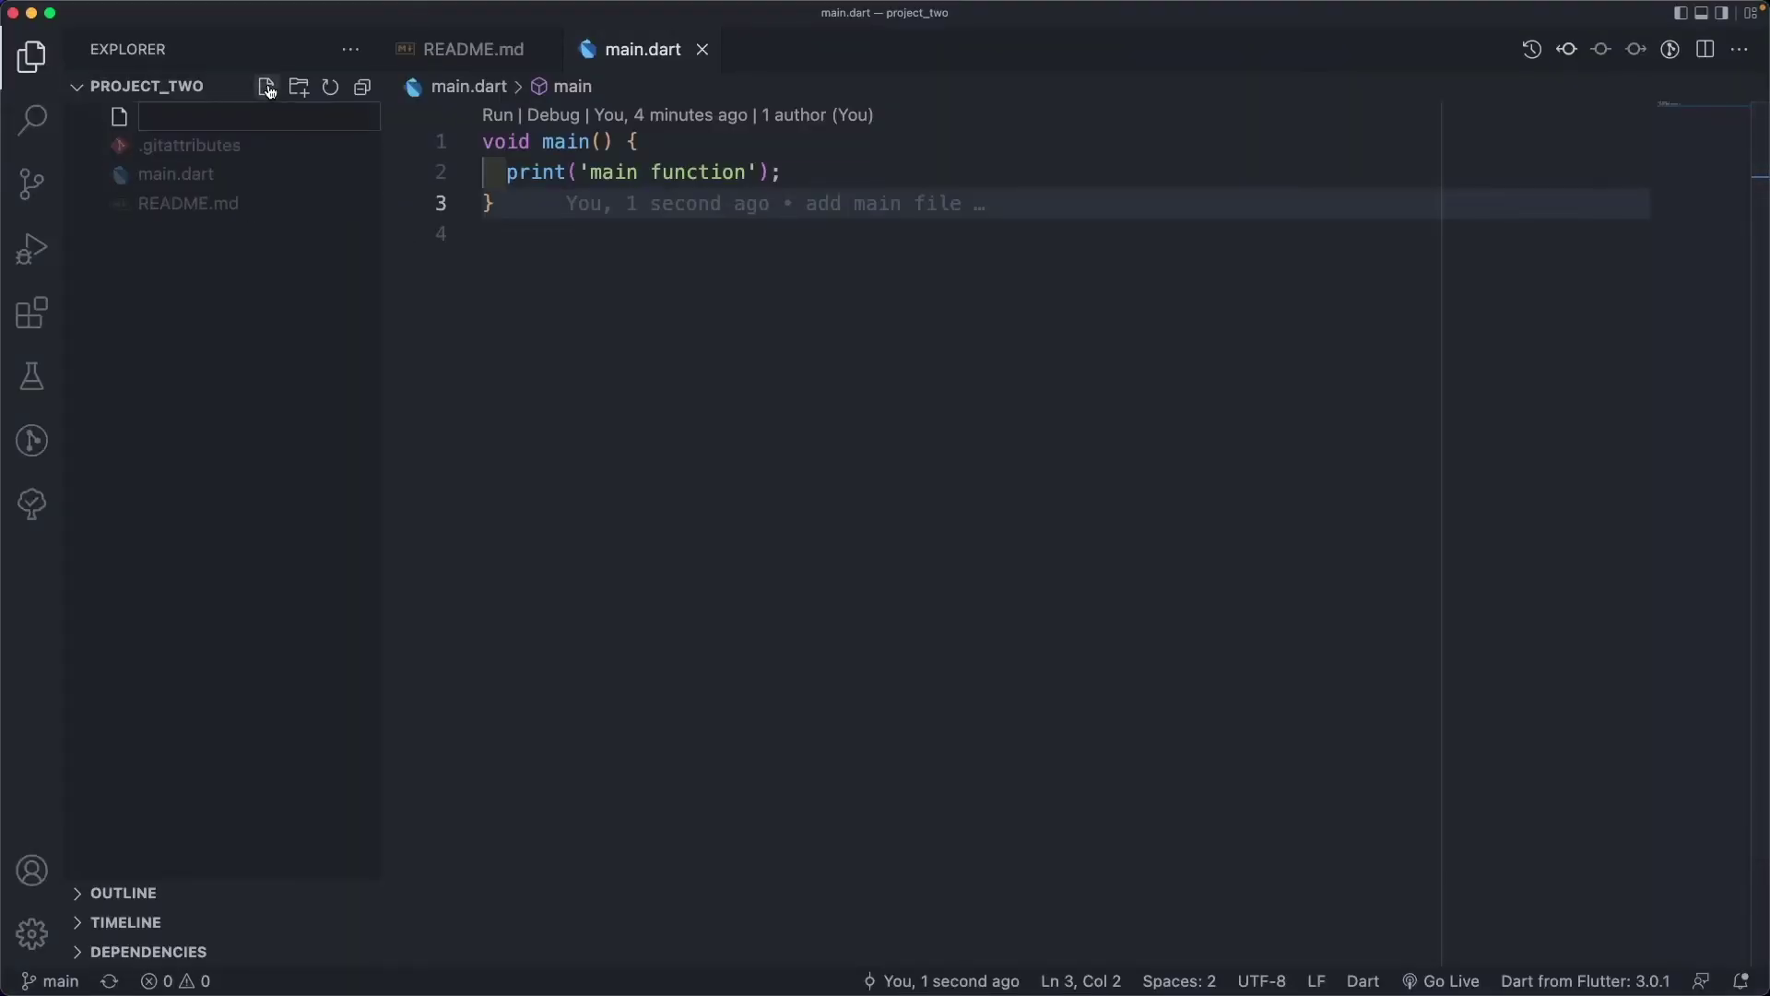
text(main.cpp)
key(Return)
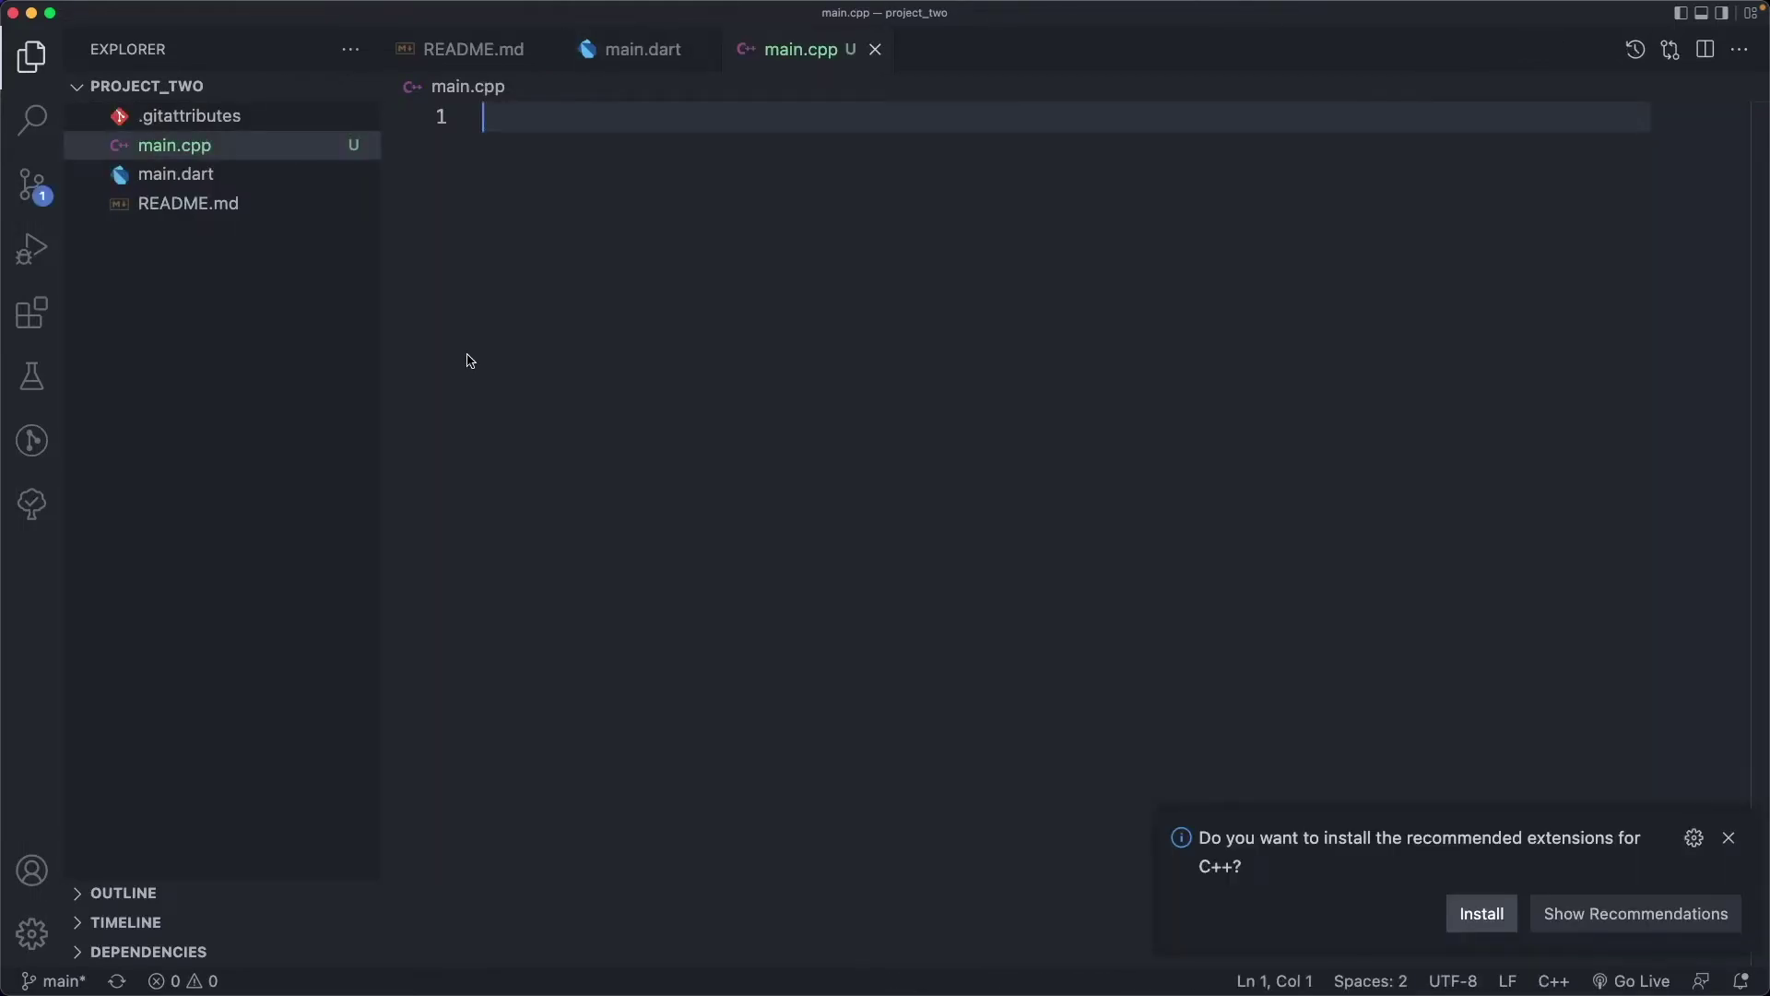
In GitHub Desktop, add main.cpp to .gitignore and commit that file to main with the suggested summary "Create .gitignore"
key(ctrl+Right)
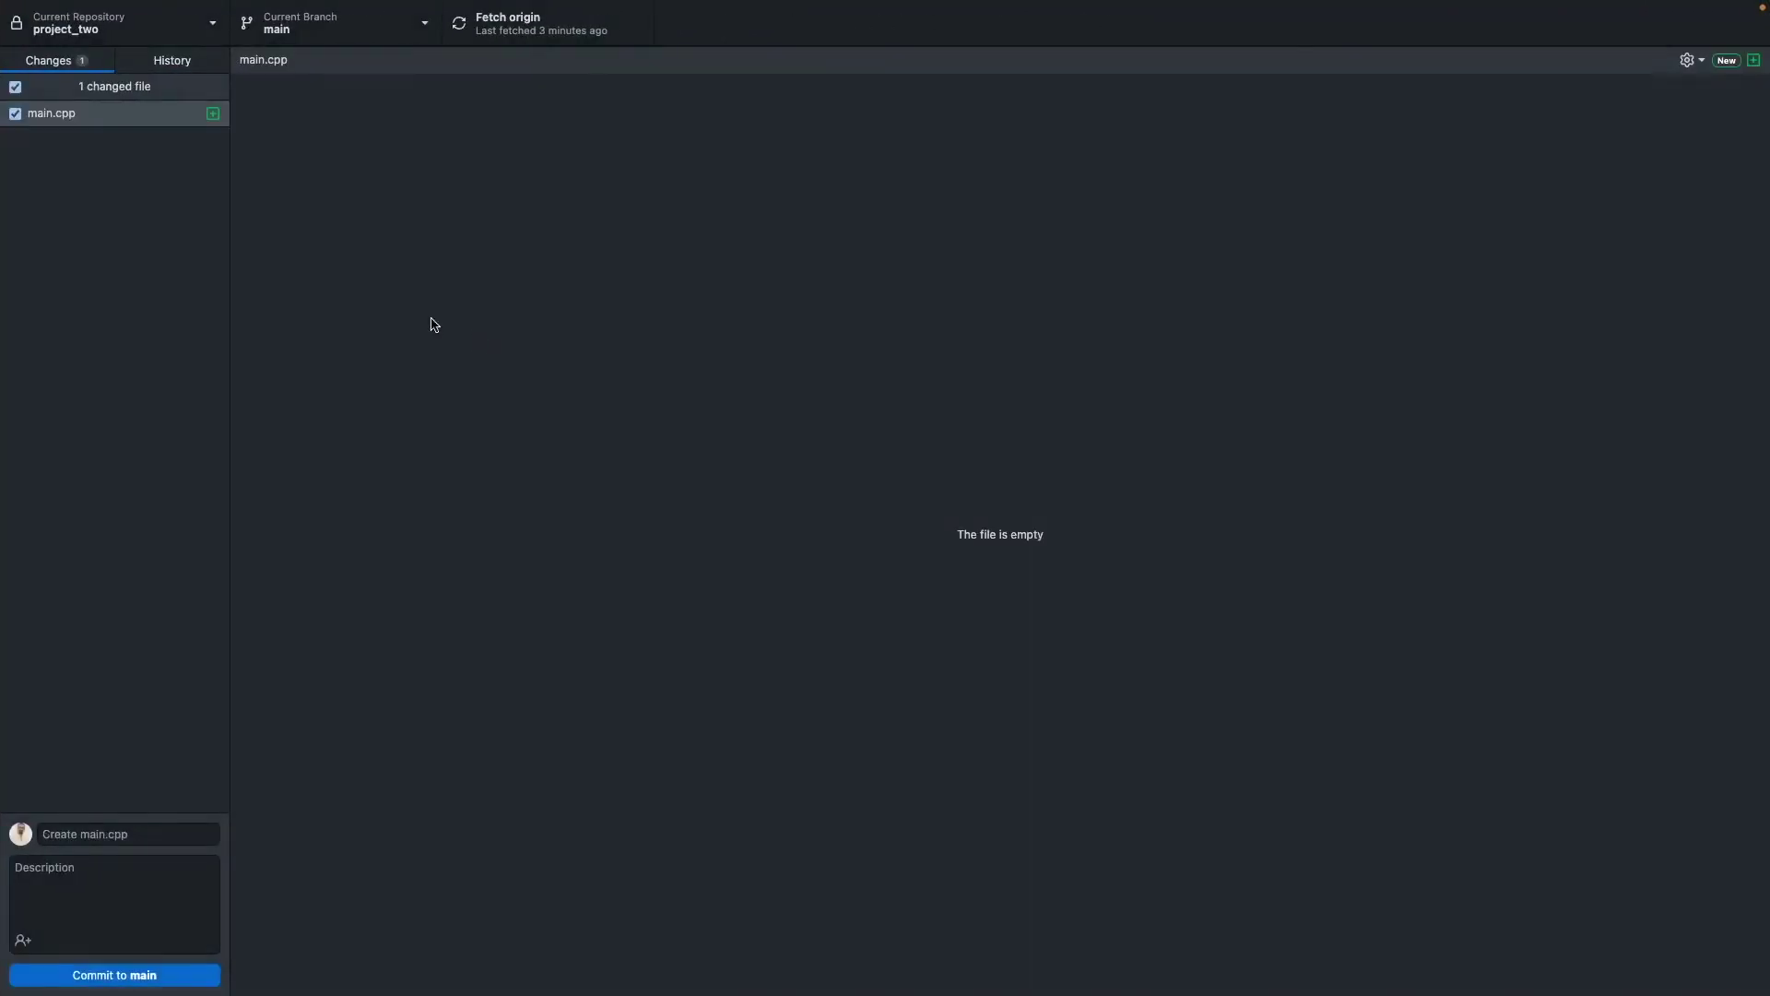
click(35, 121)
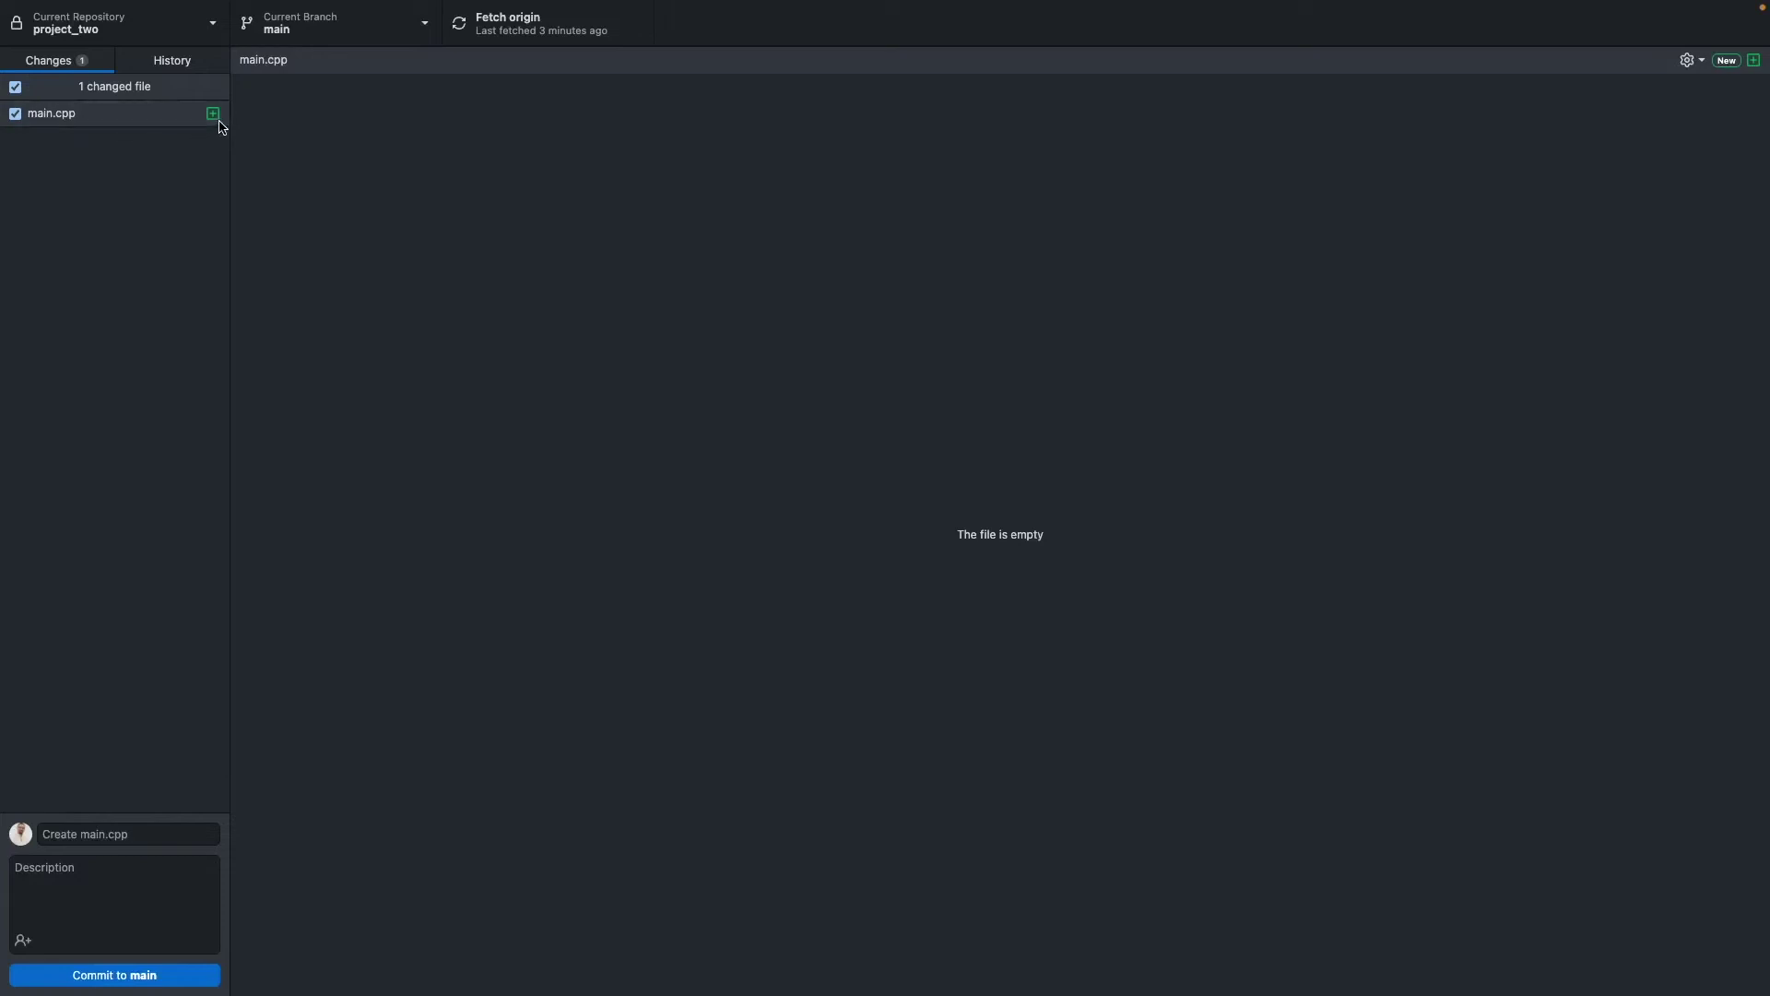
right_click(107, 122)
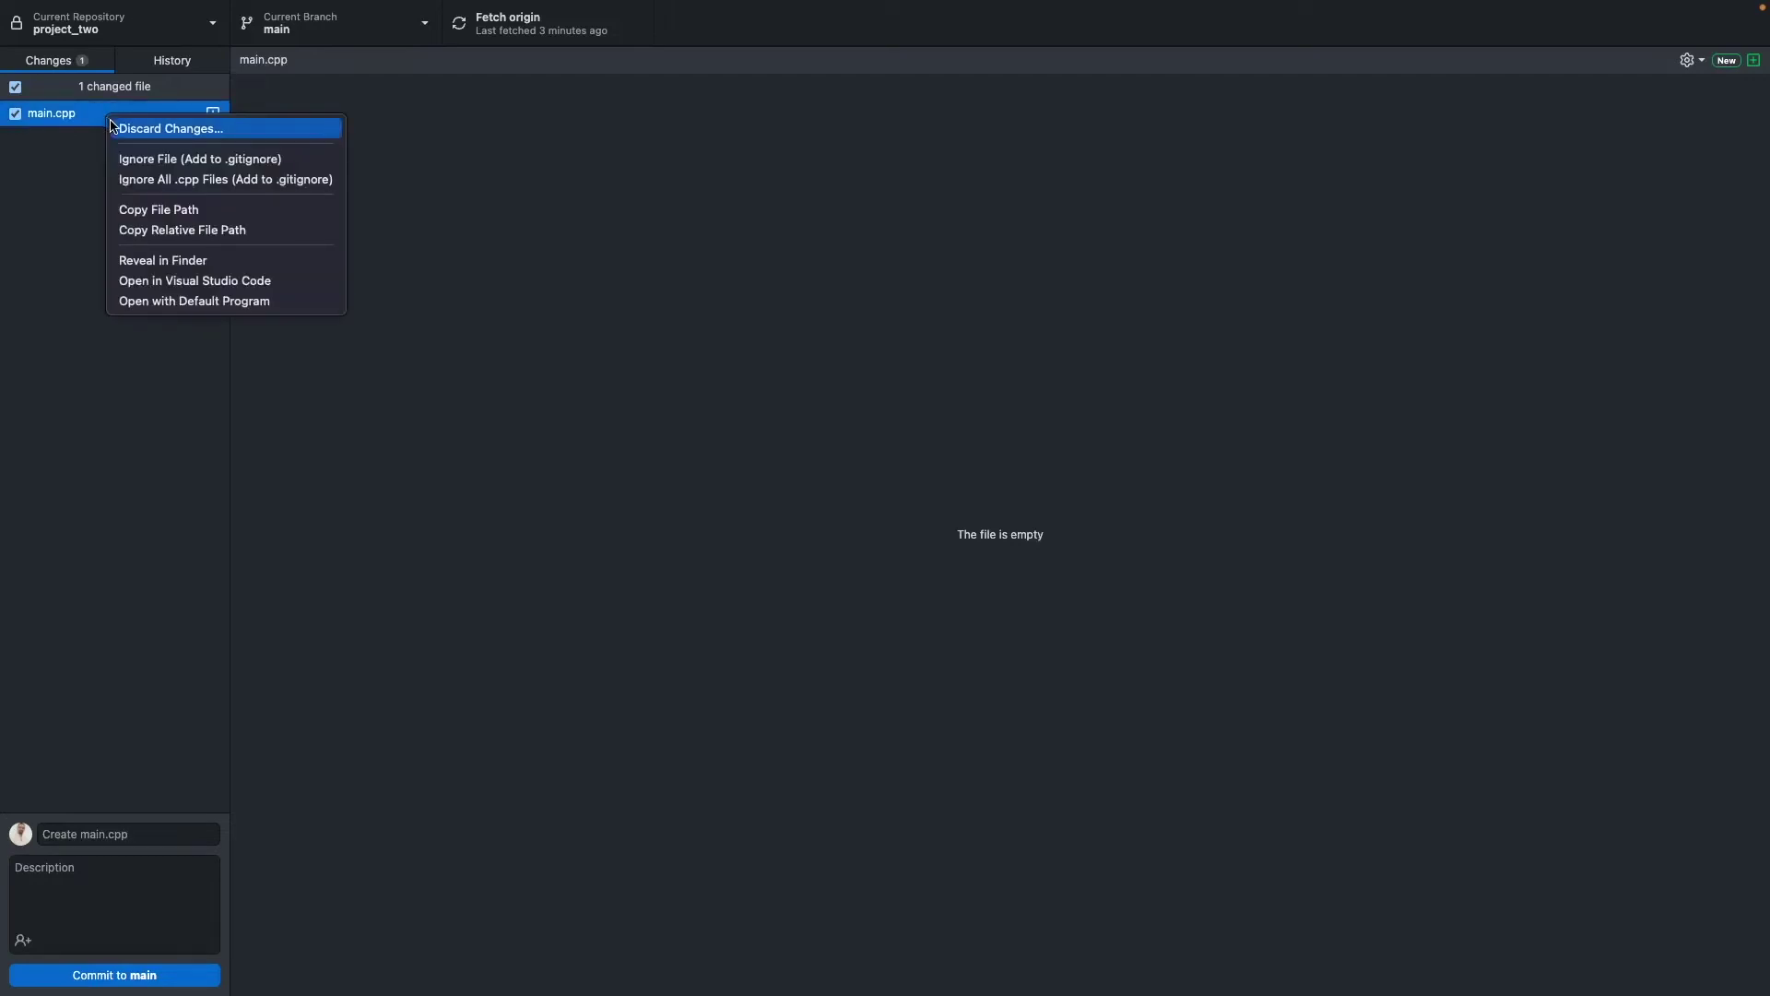
click(167, 166)
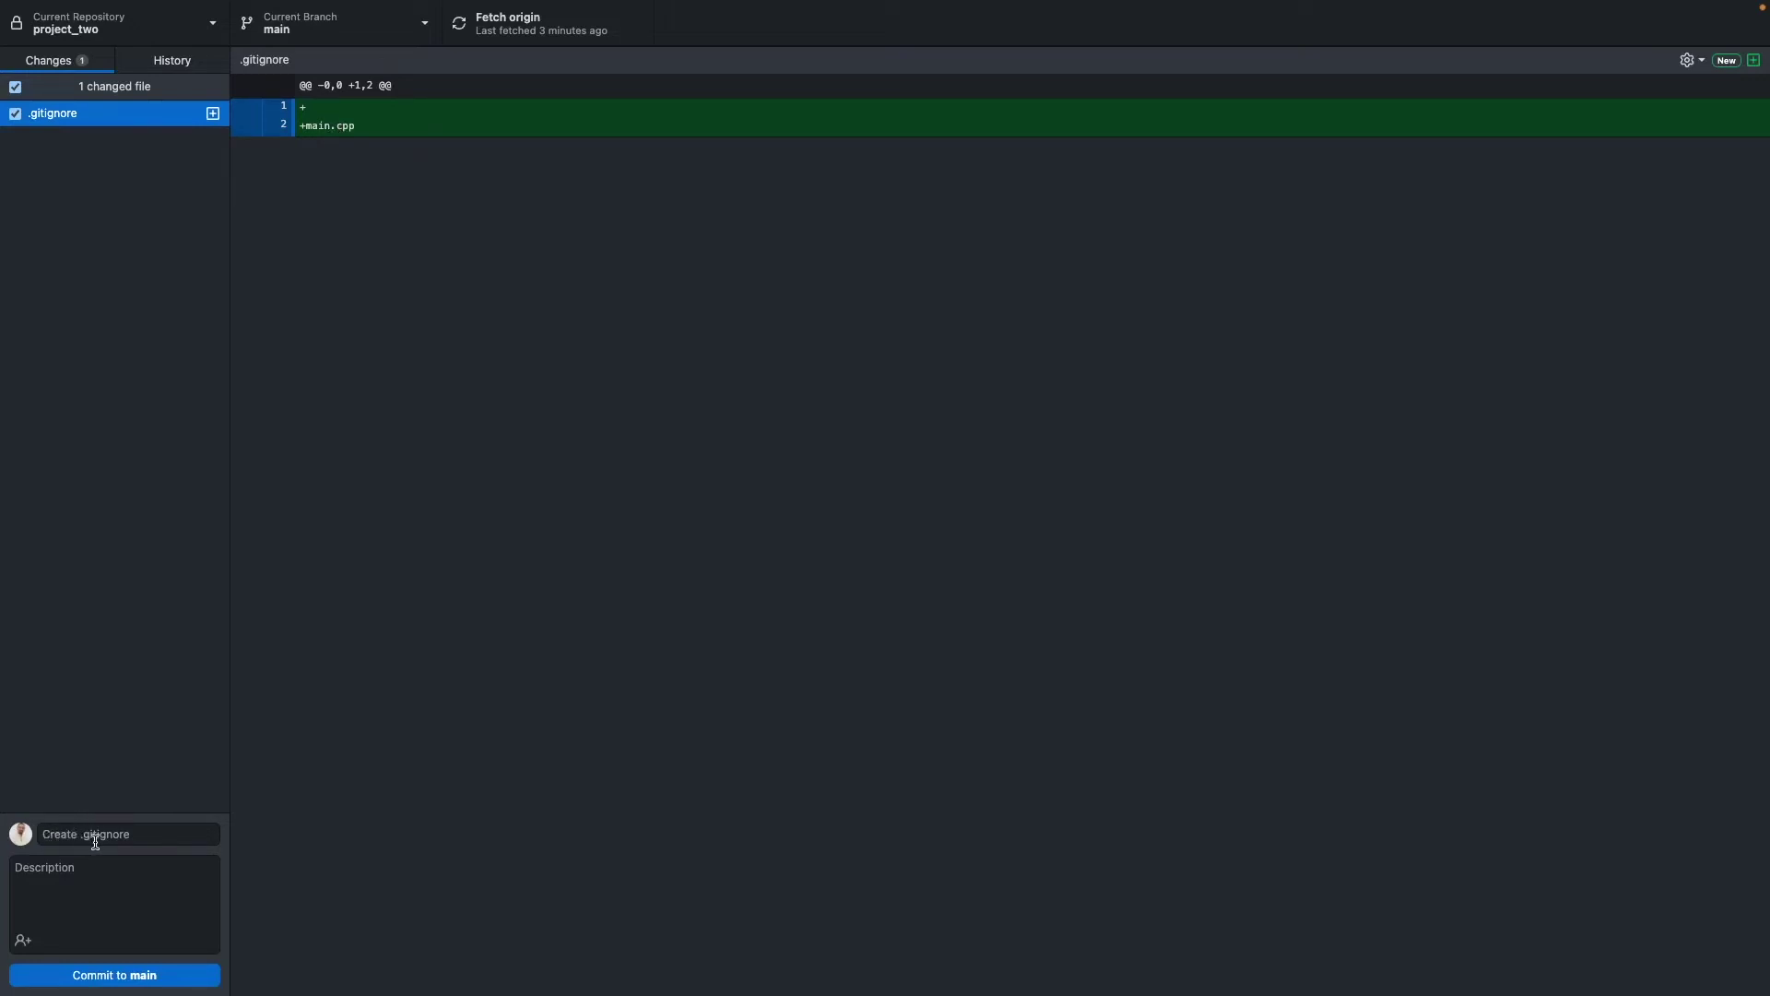
click(129, 975)
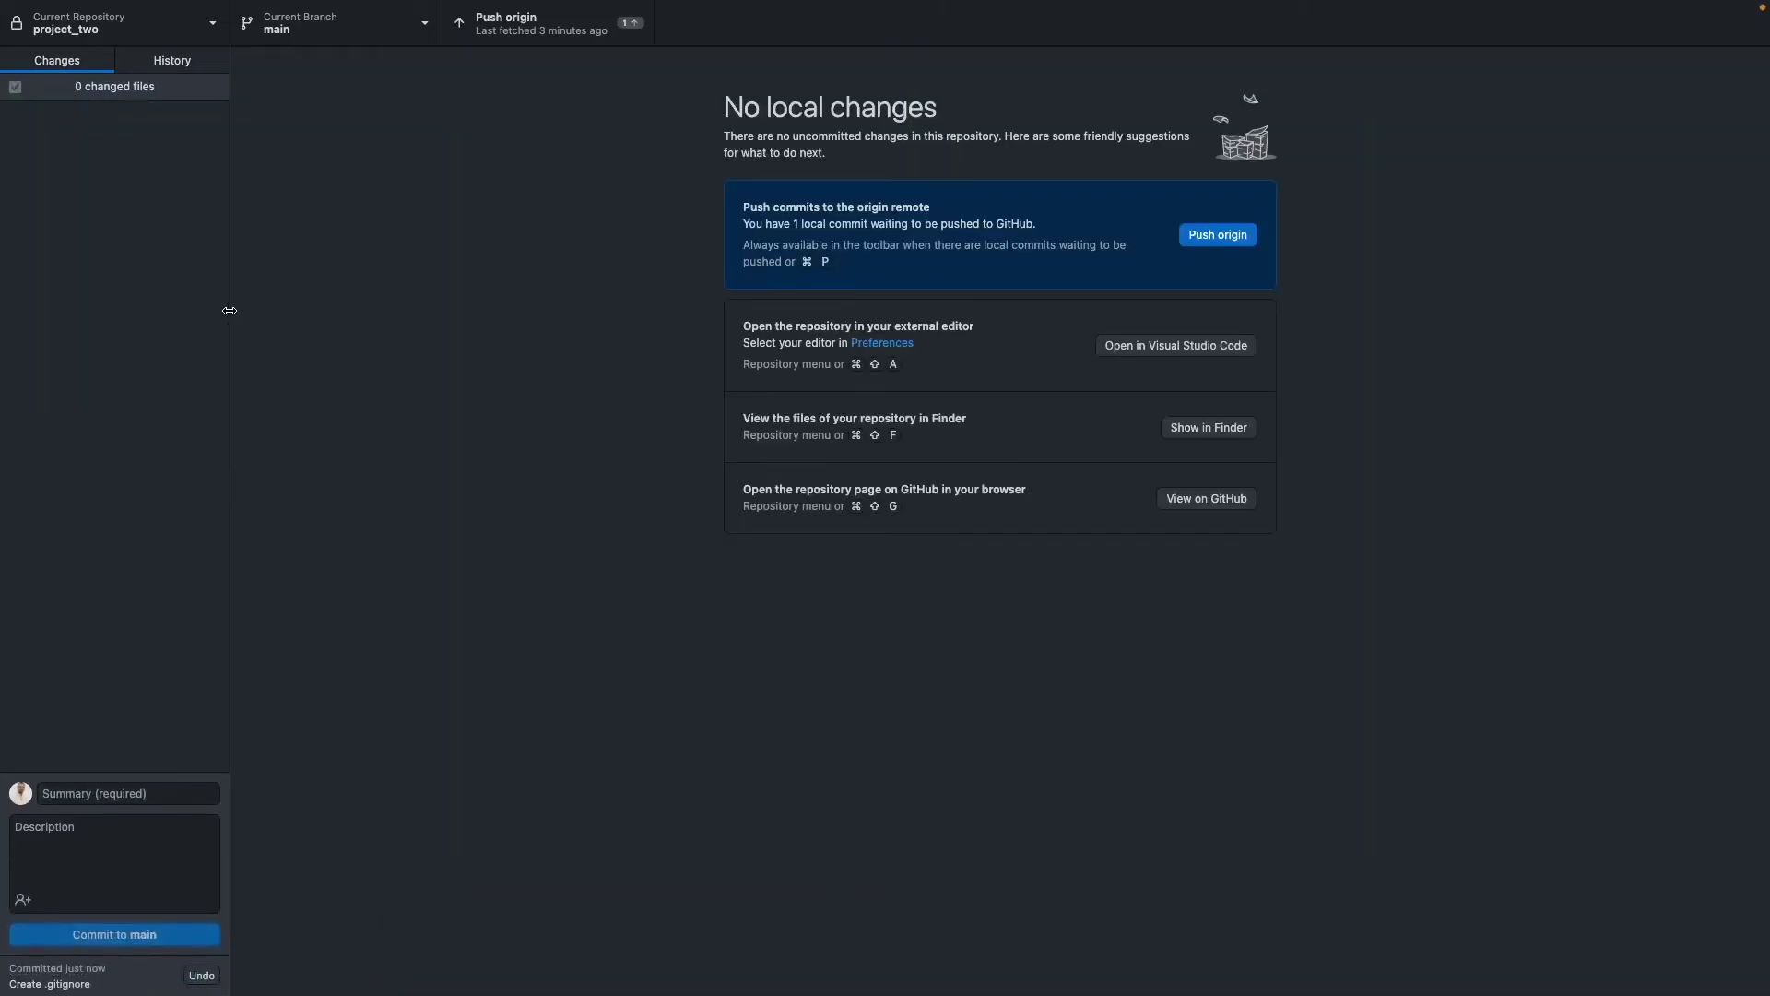
Open .gitignore in Visual Studio Code to examine its contents, and return to GitHub Desktop
click(901, 959)
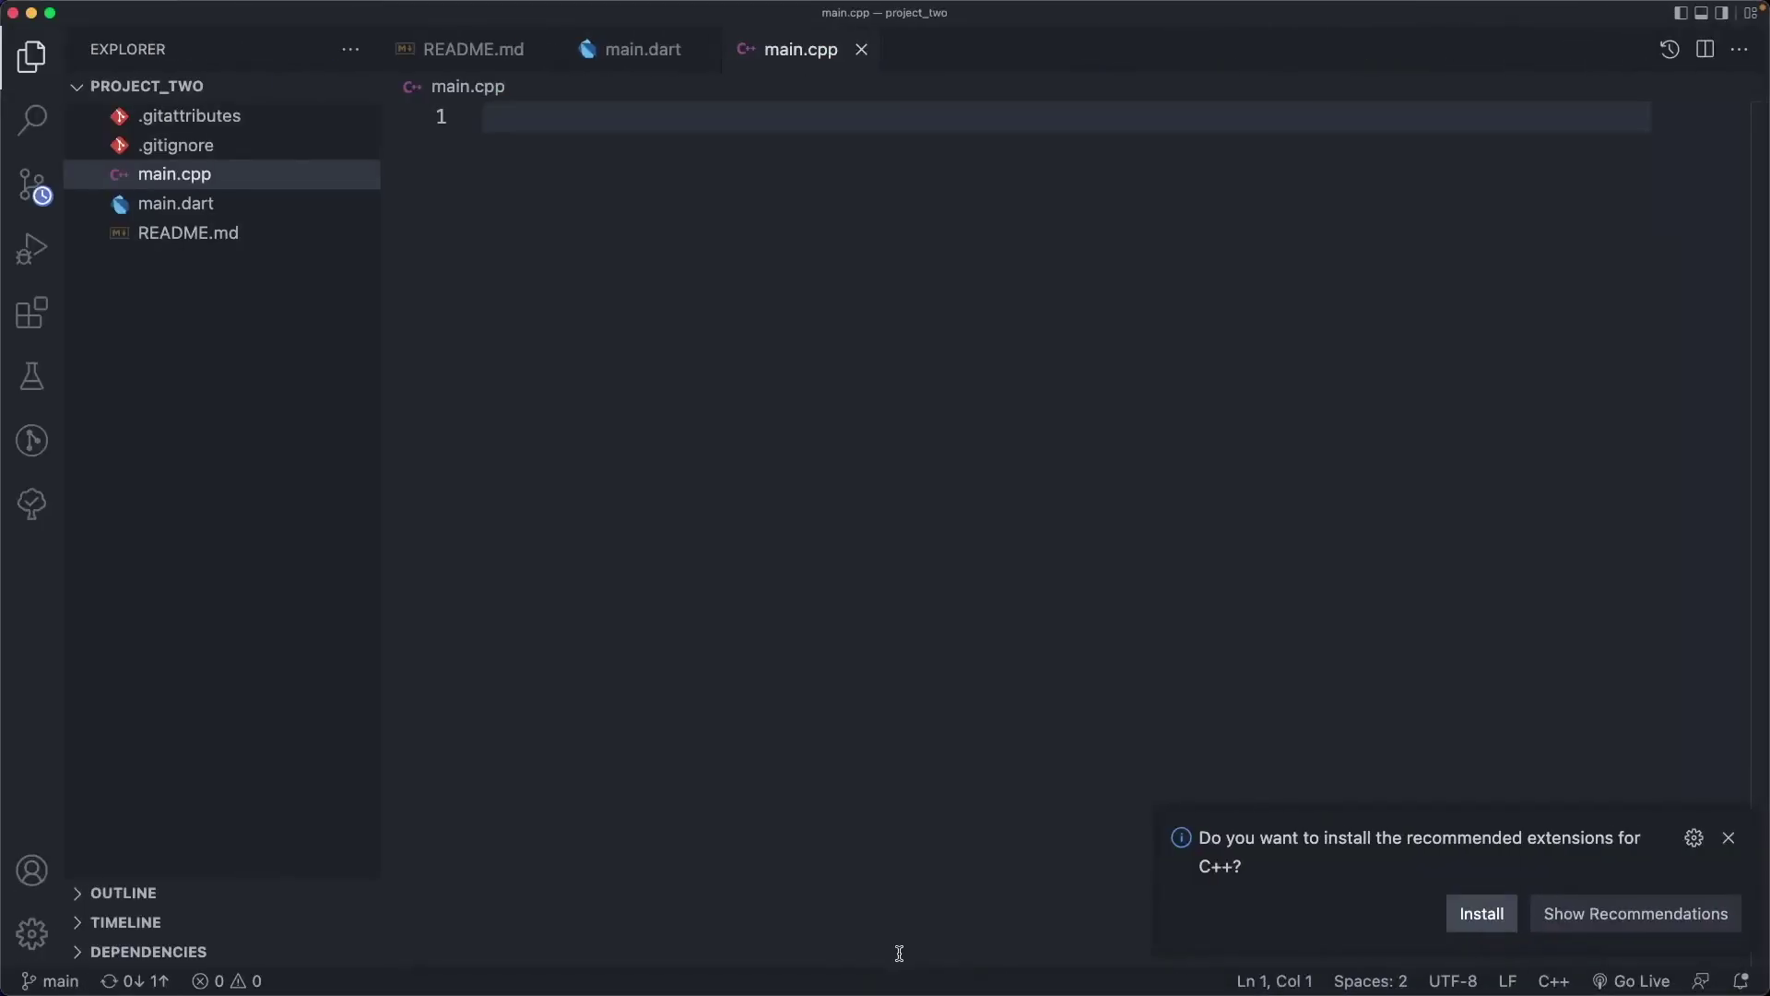
click(162, 153)
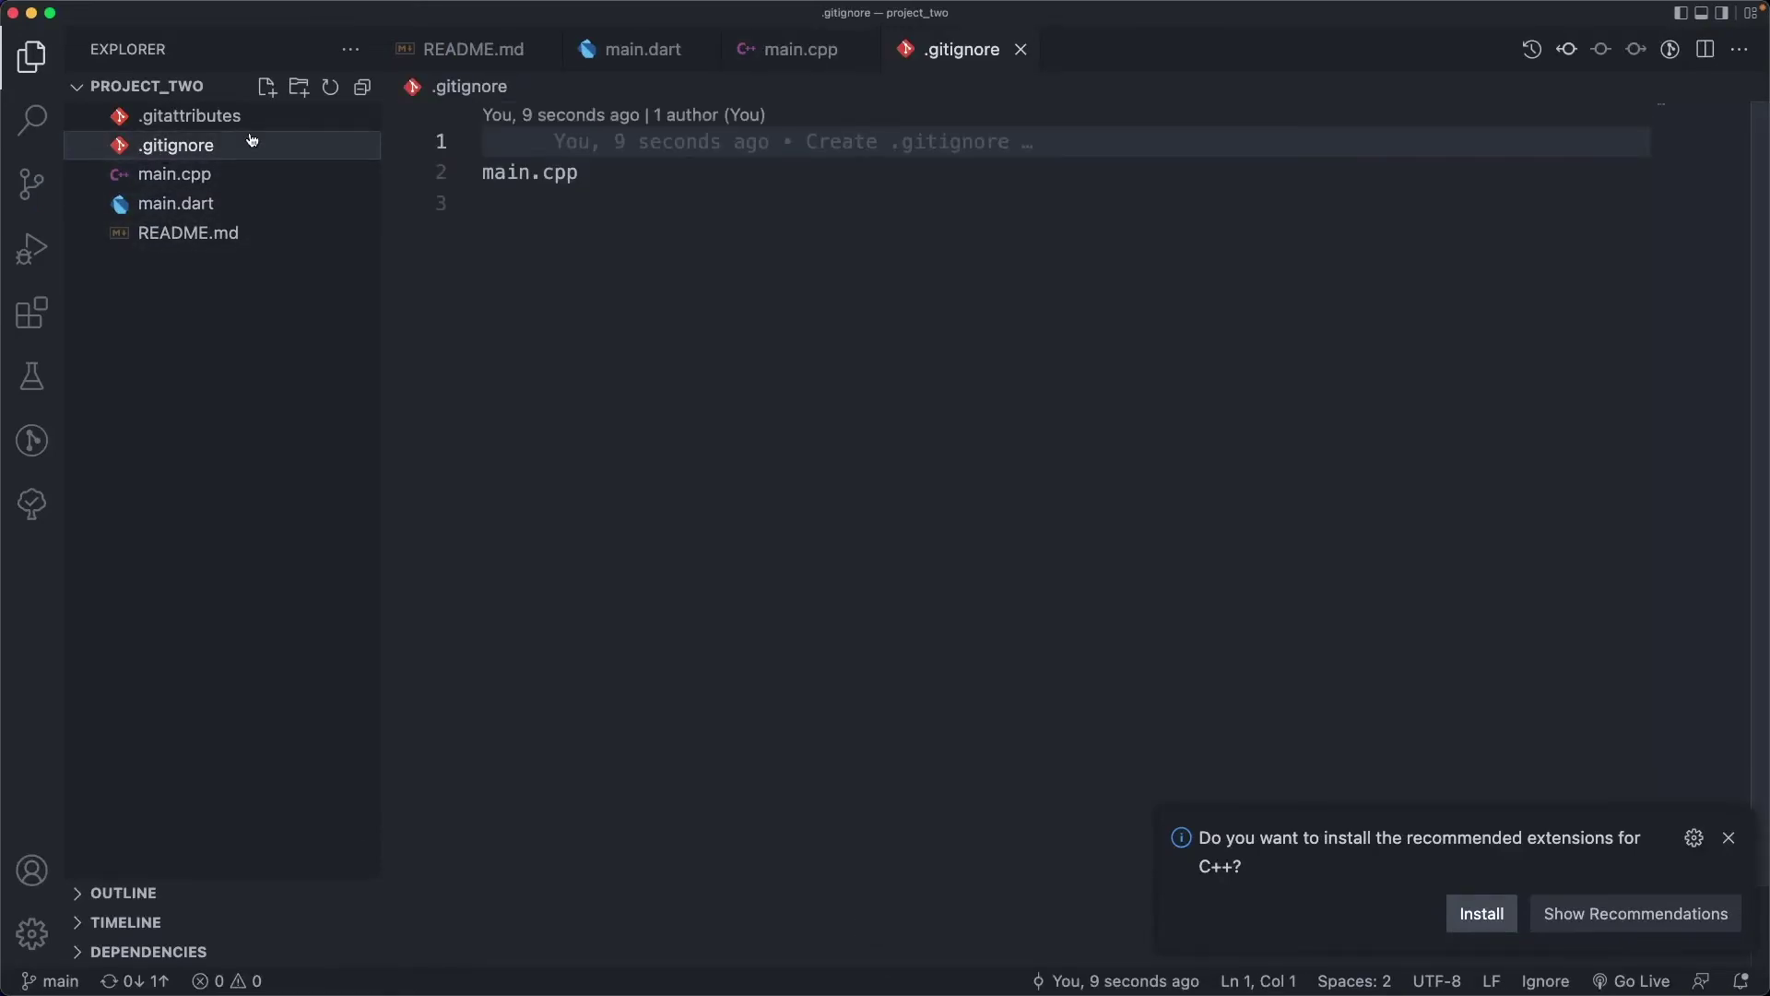
click(527, 217)
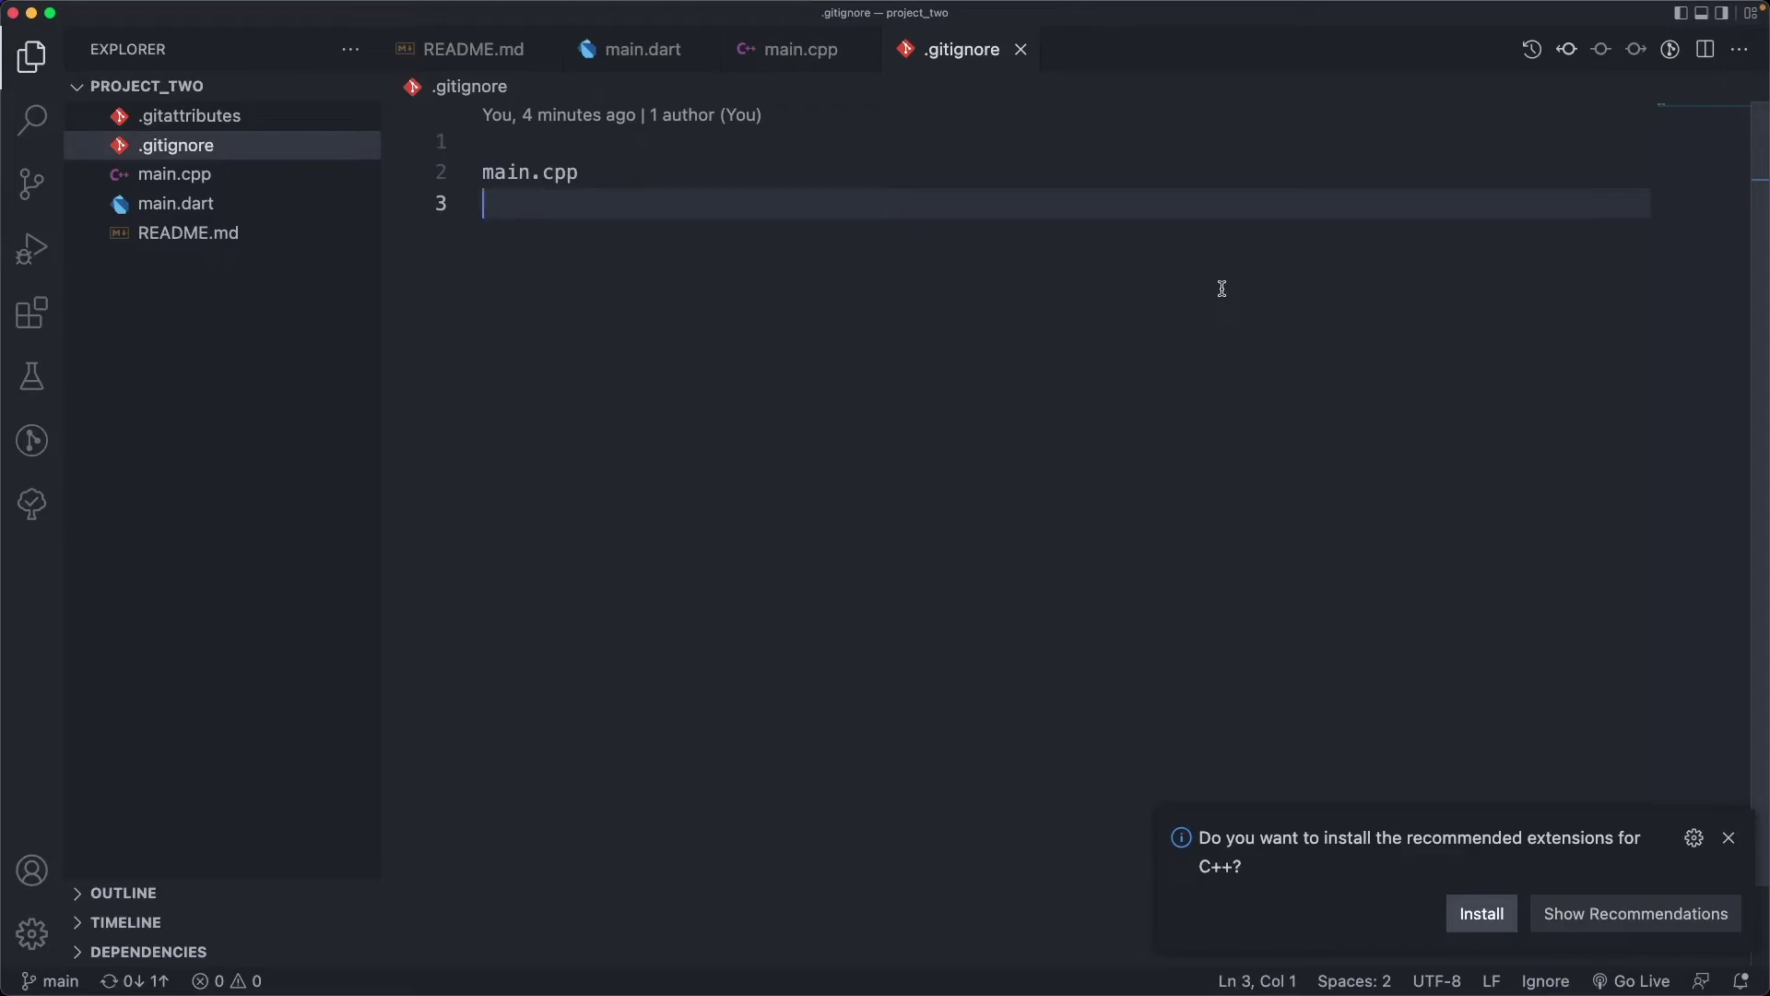
key(super+Tab)
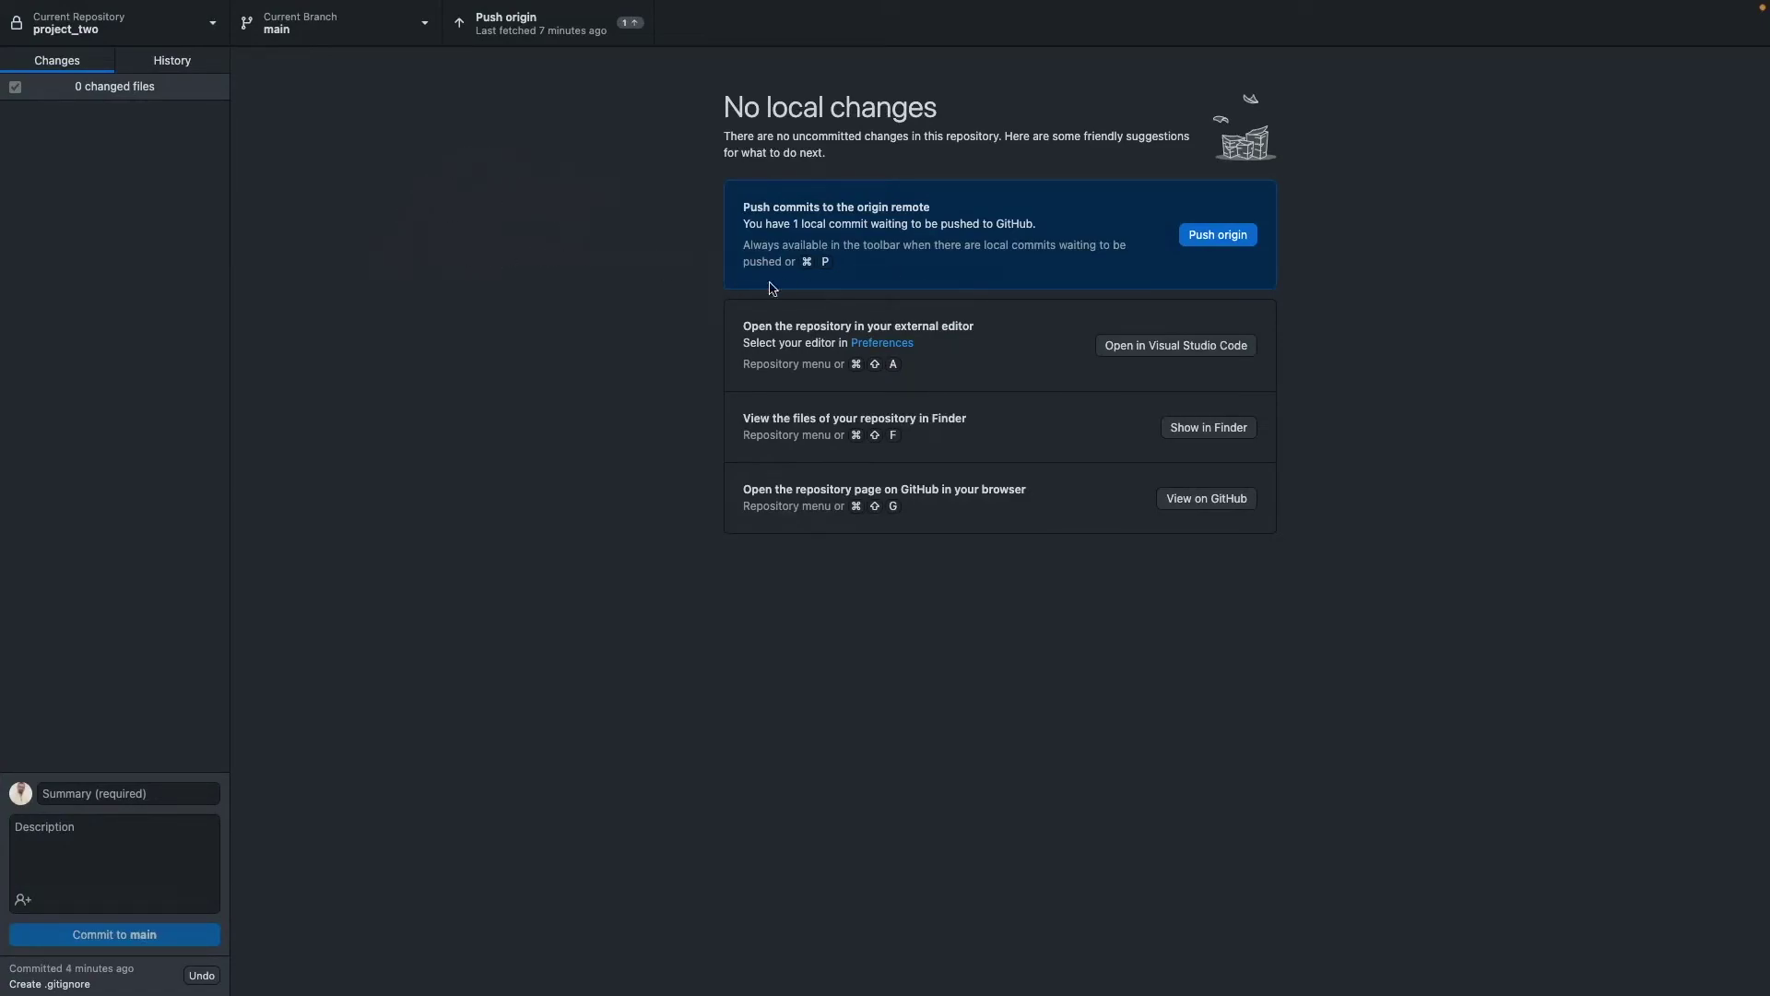
Review the commit history of project_two and push the pending local commit on main to origin
click(171, 60)
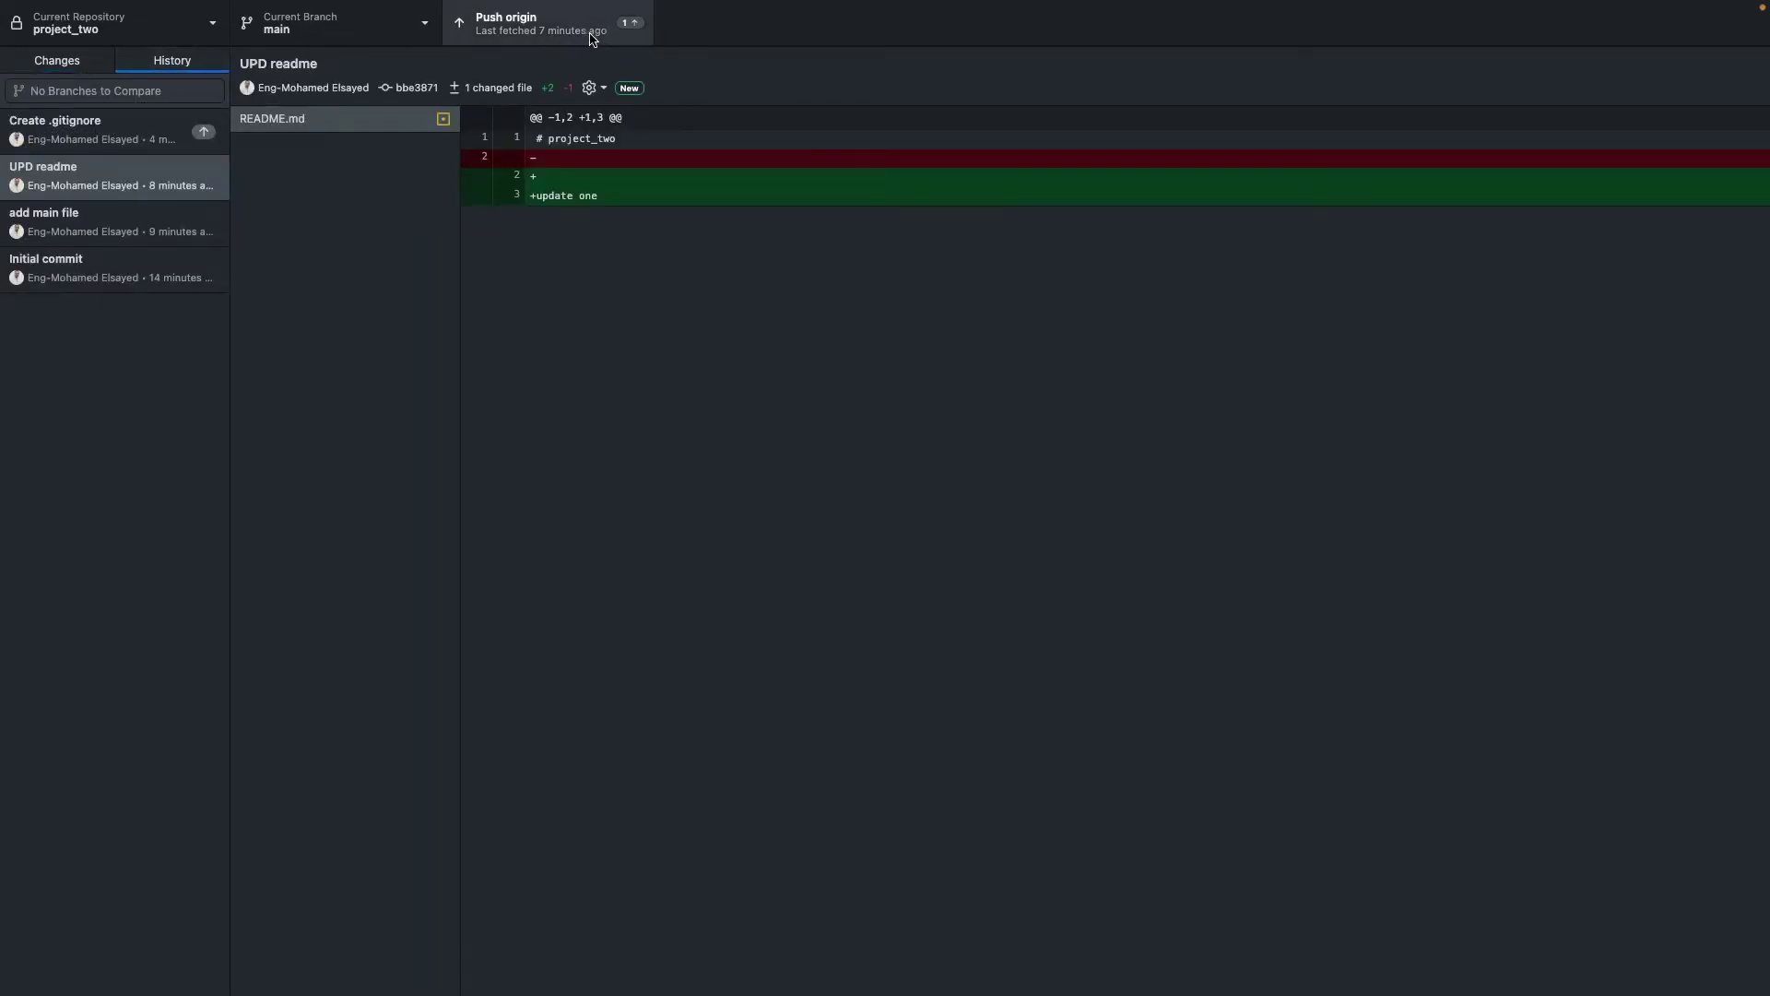
click(628, 32)
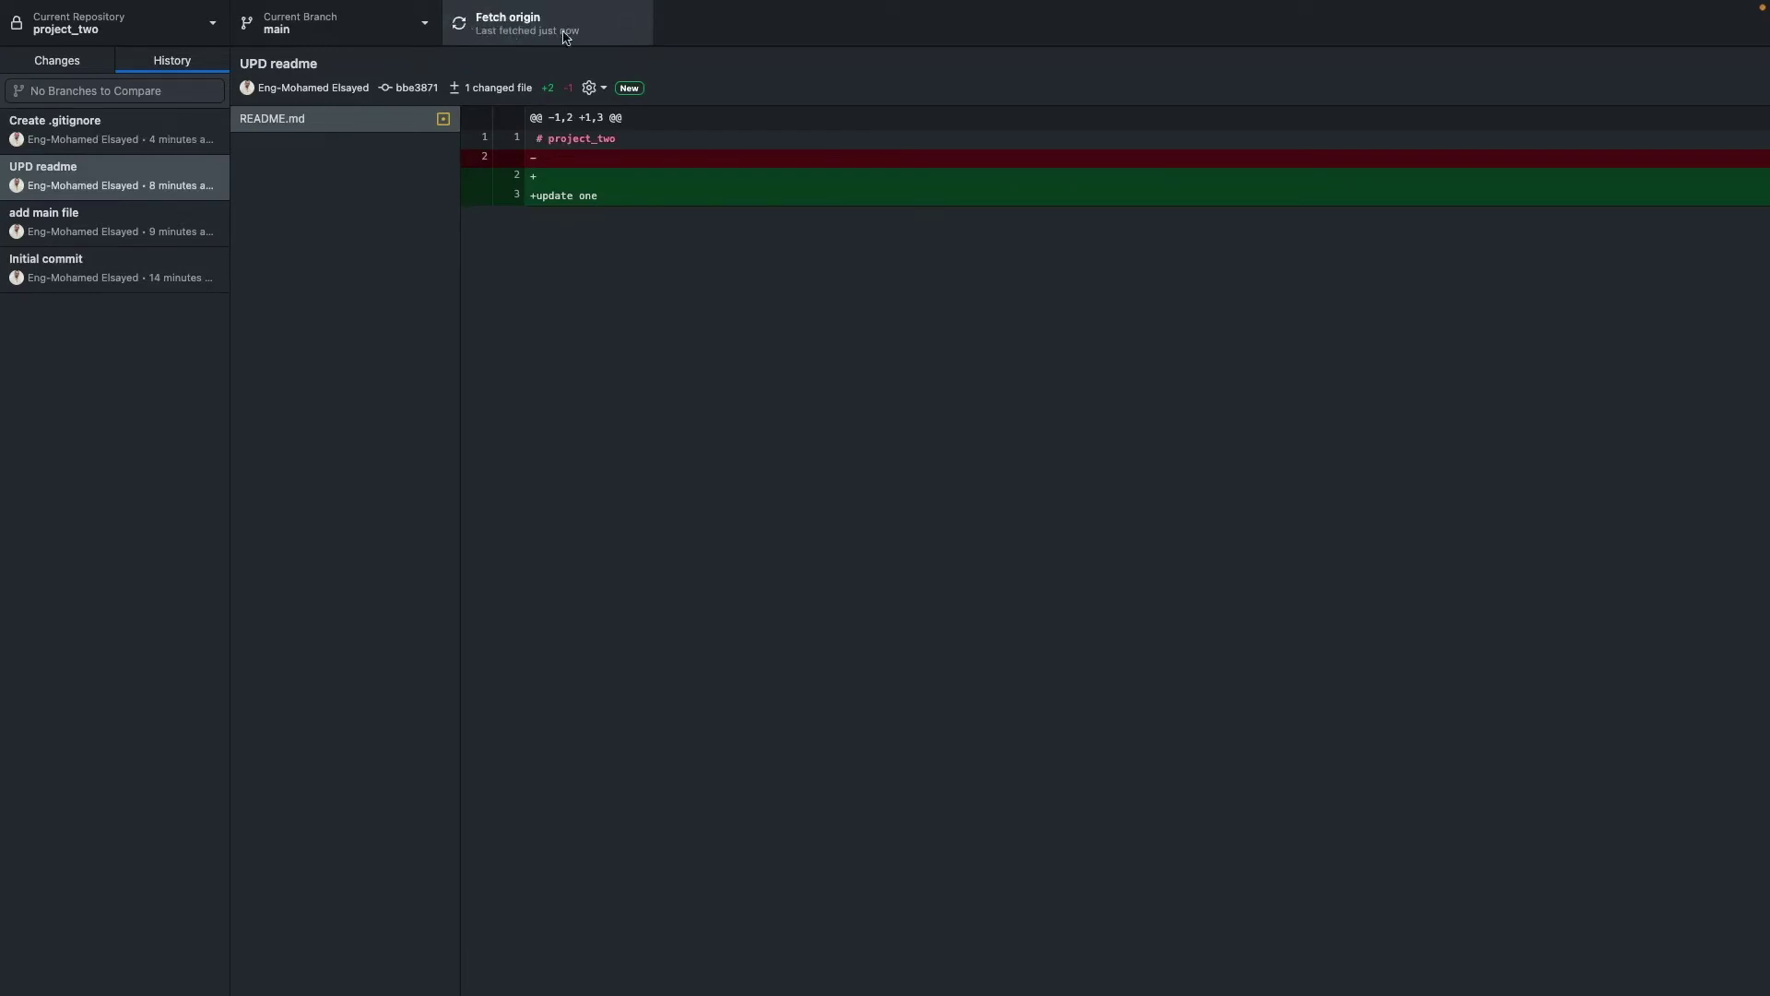
Create a new branch named location based on main
mouse_move(204, 4)
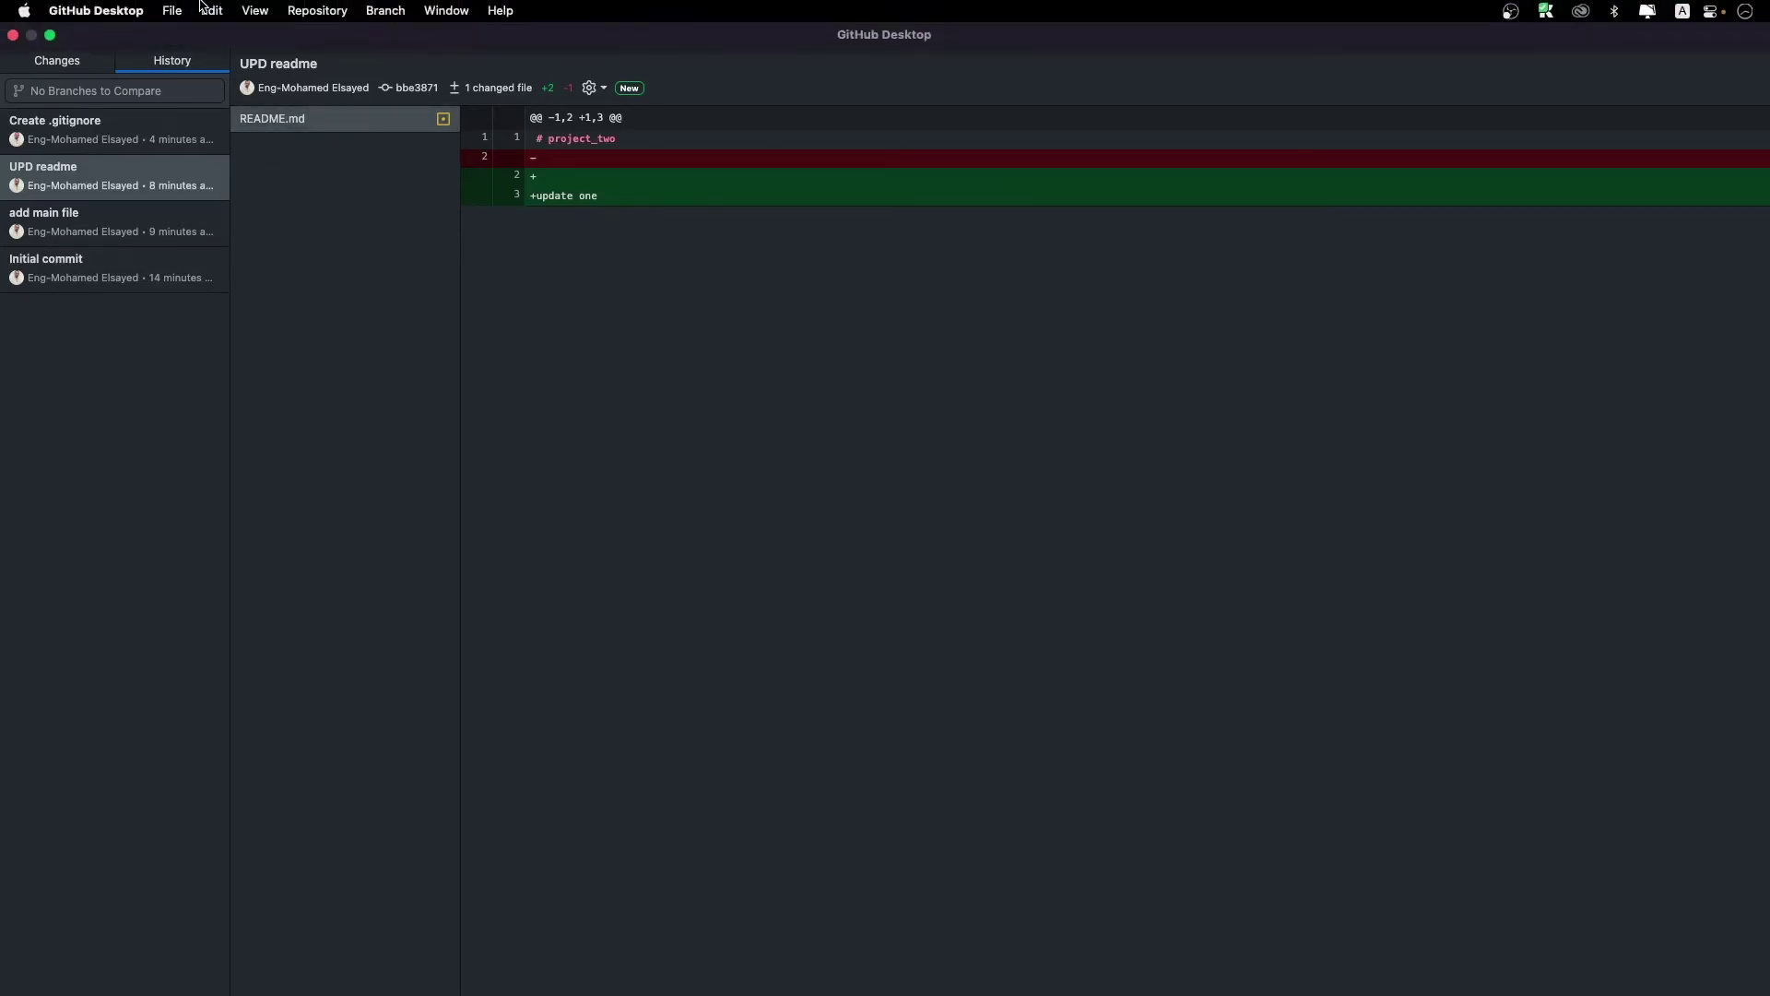
click(385, 13)
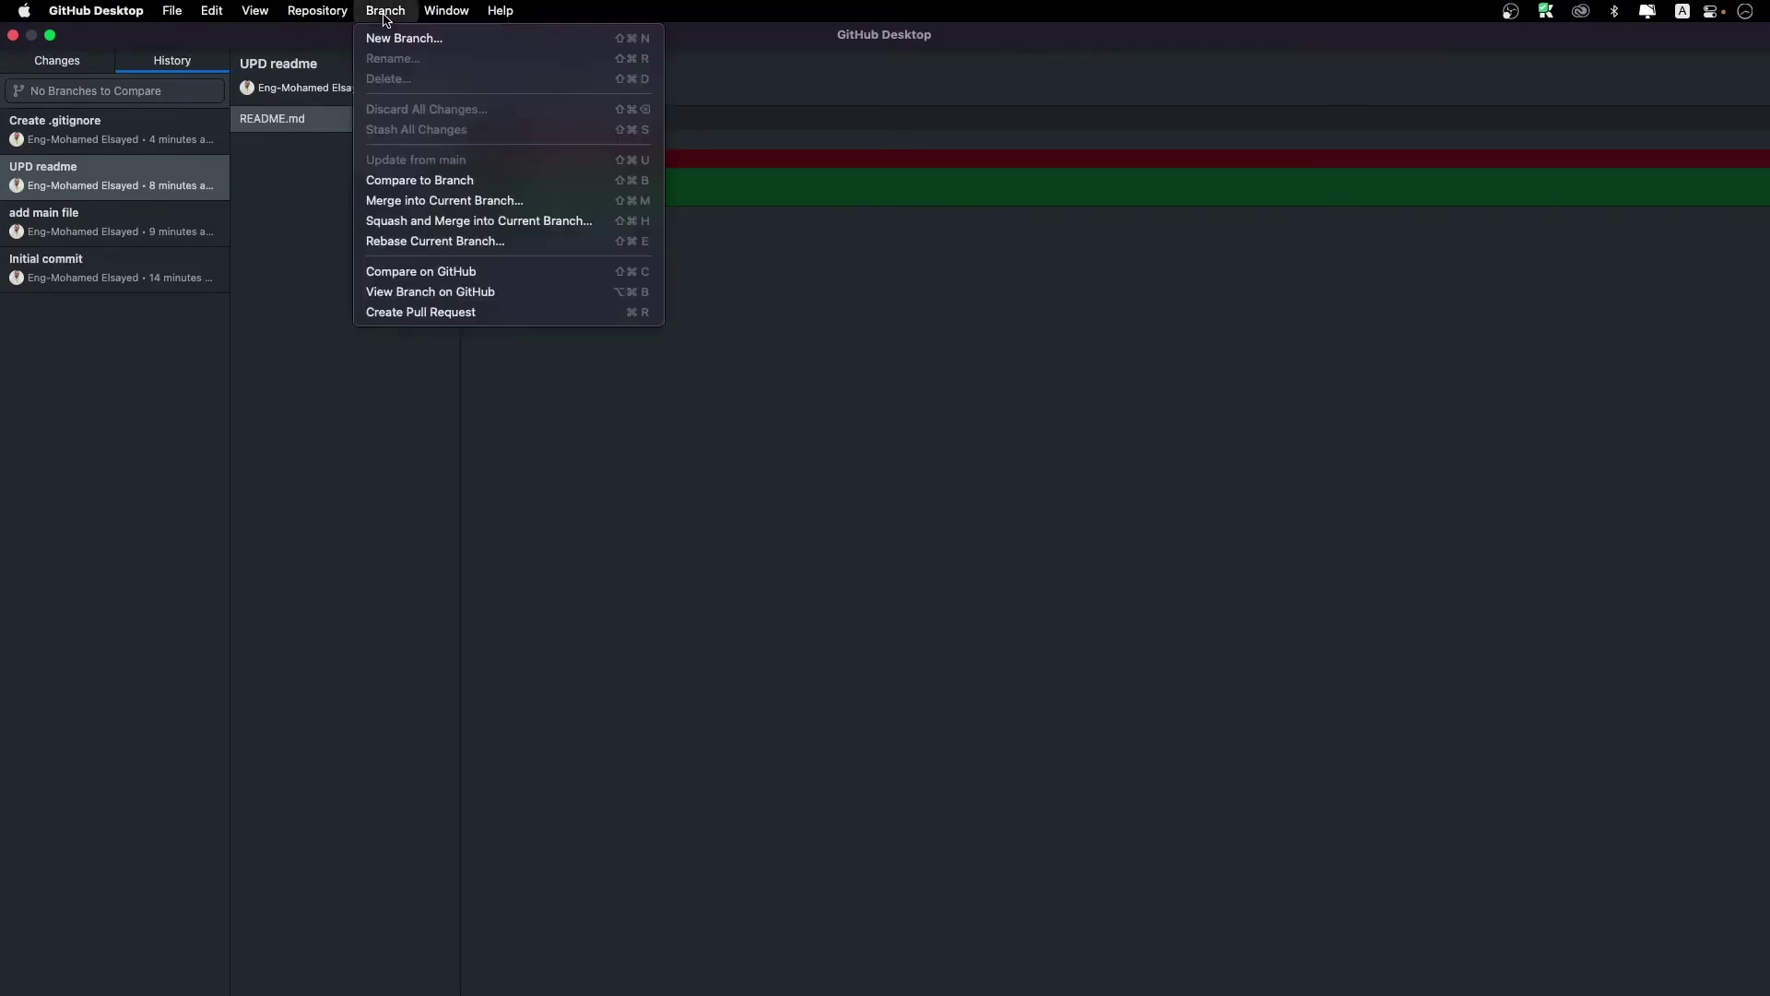
click(390, 37)
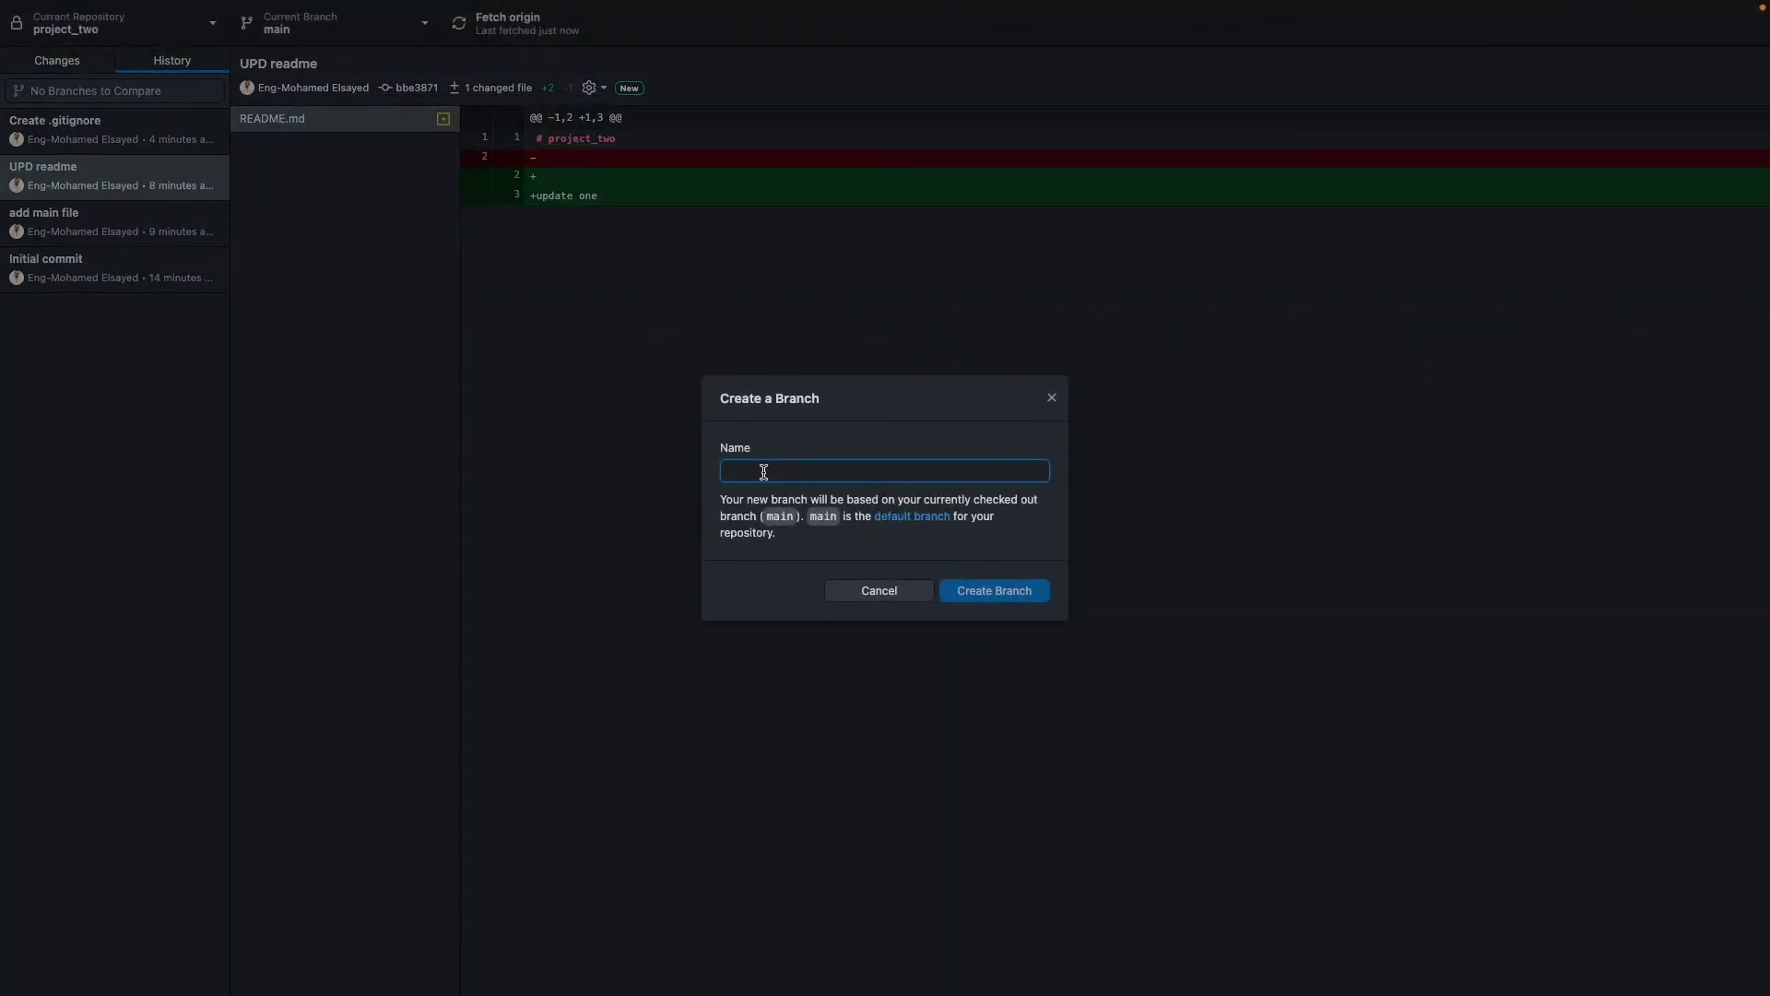
text(location)
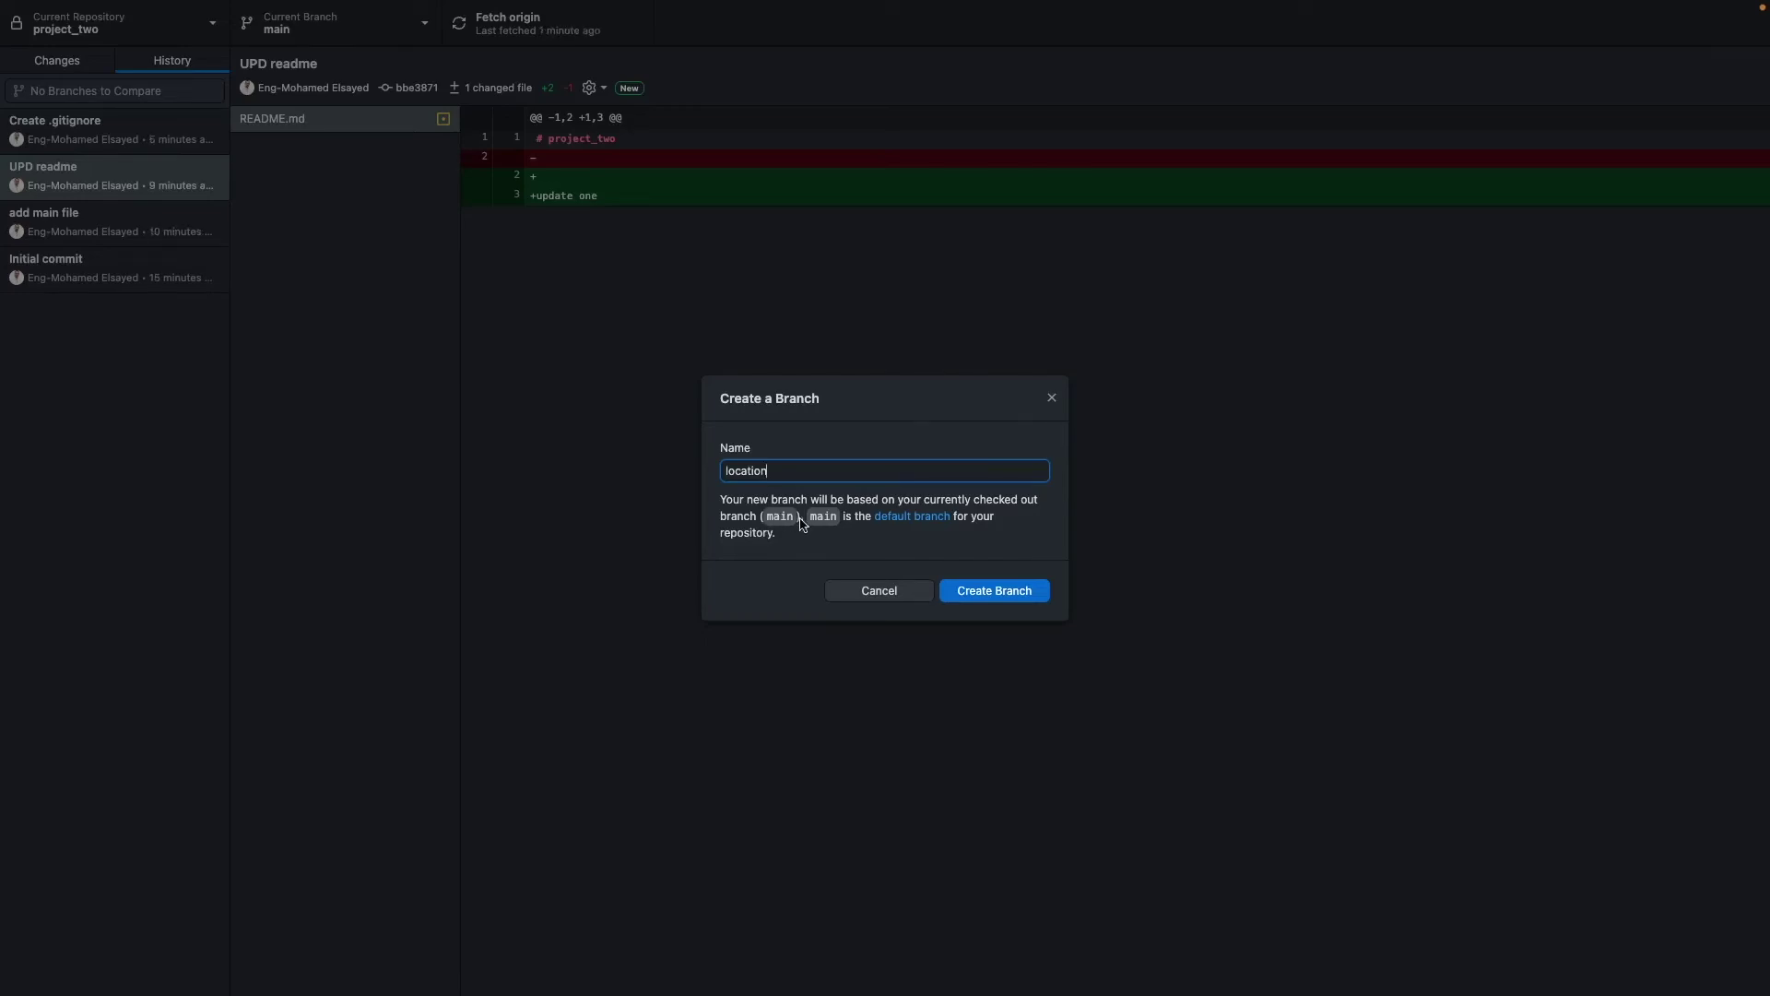
click(994, 591)
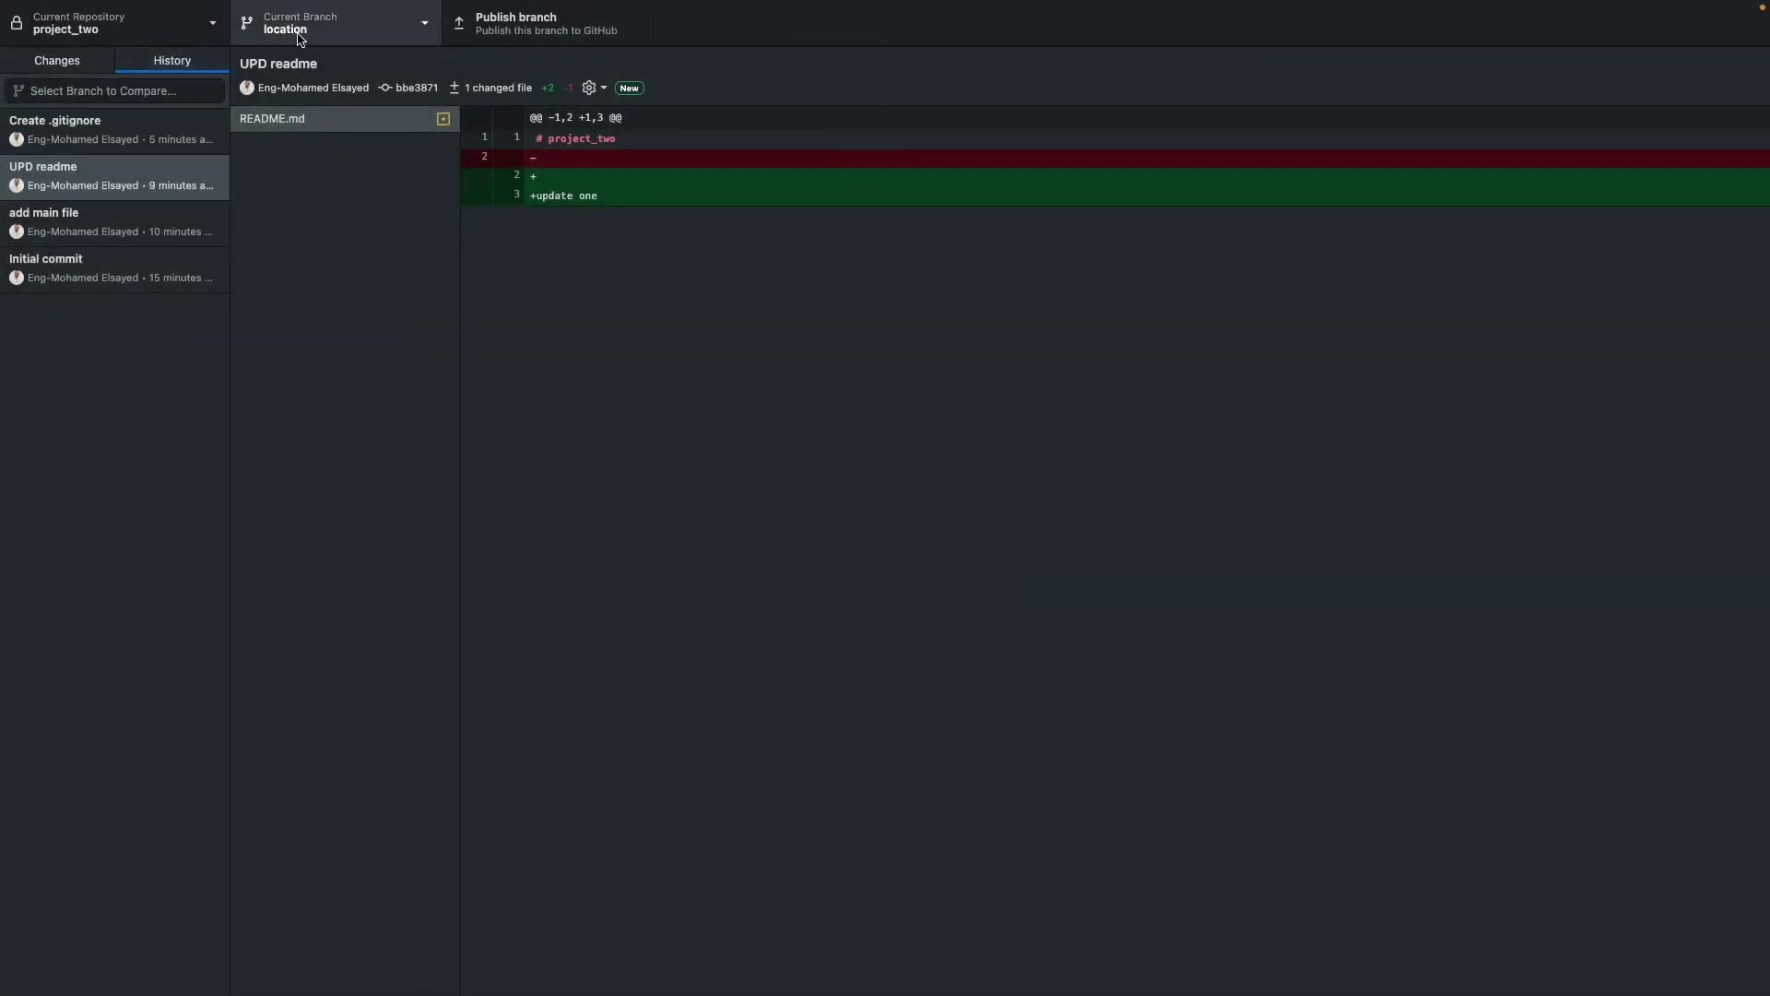
Switch to Visual Studio Code, add an empty class Car {} below the main function in main.dart, and save the file
key(ctrl+Left)
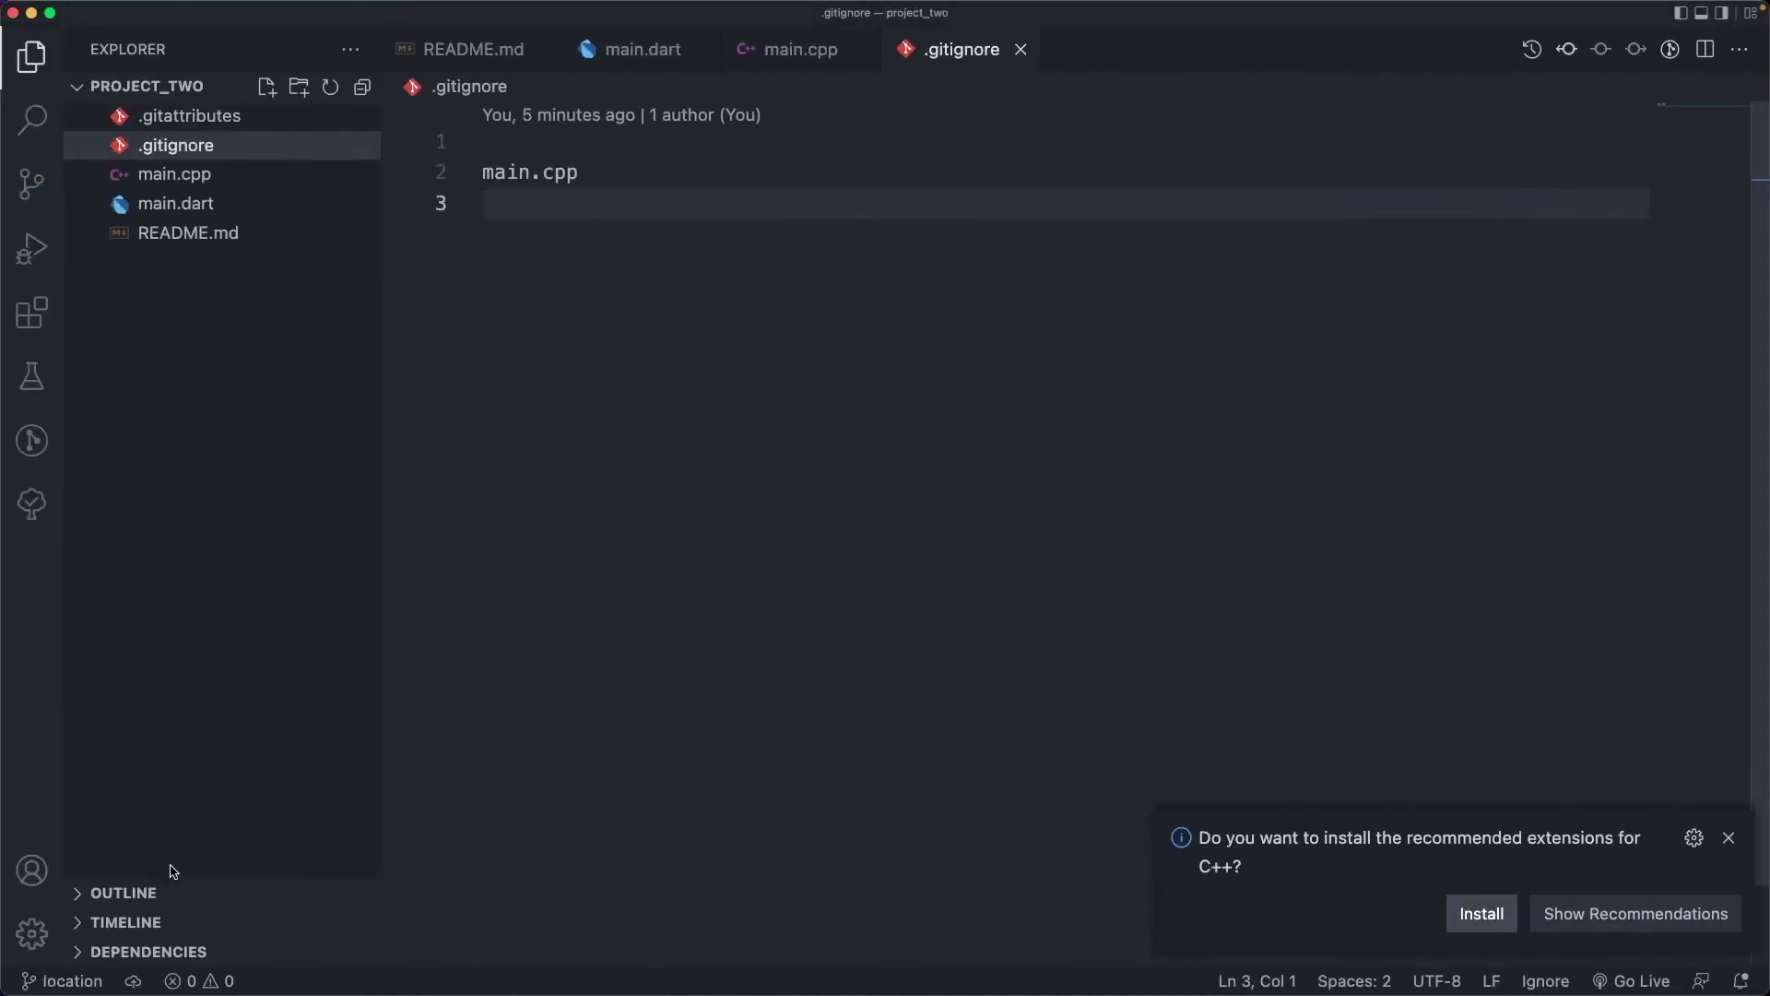
click(207, 203)
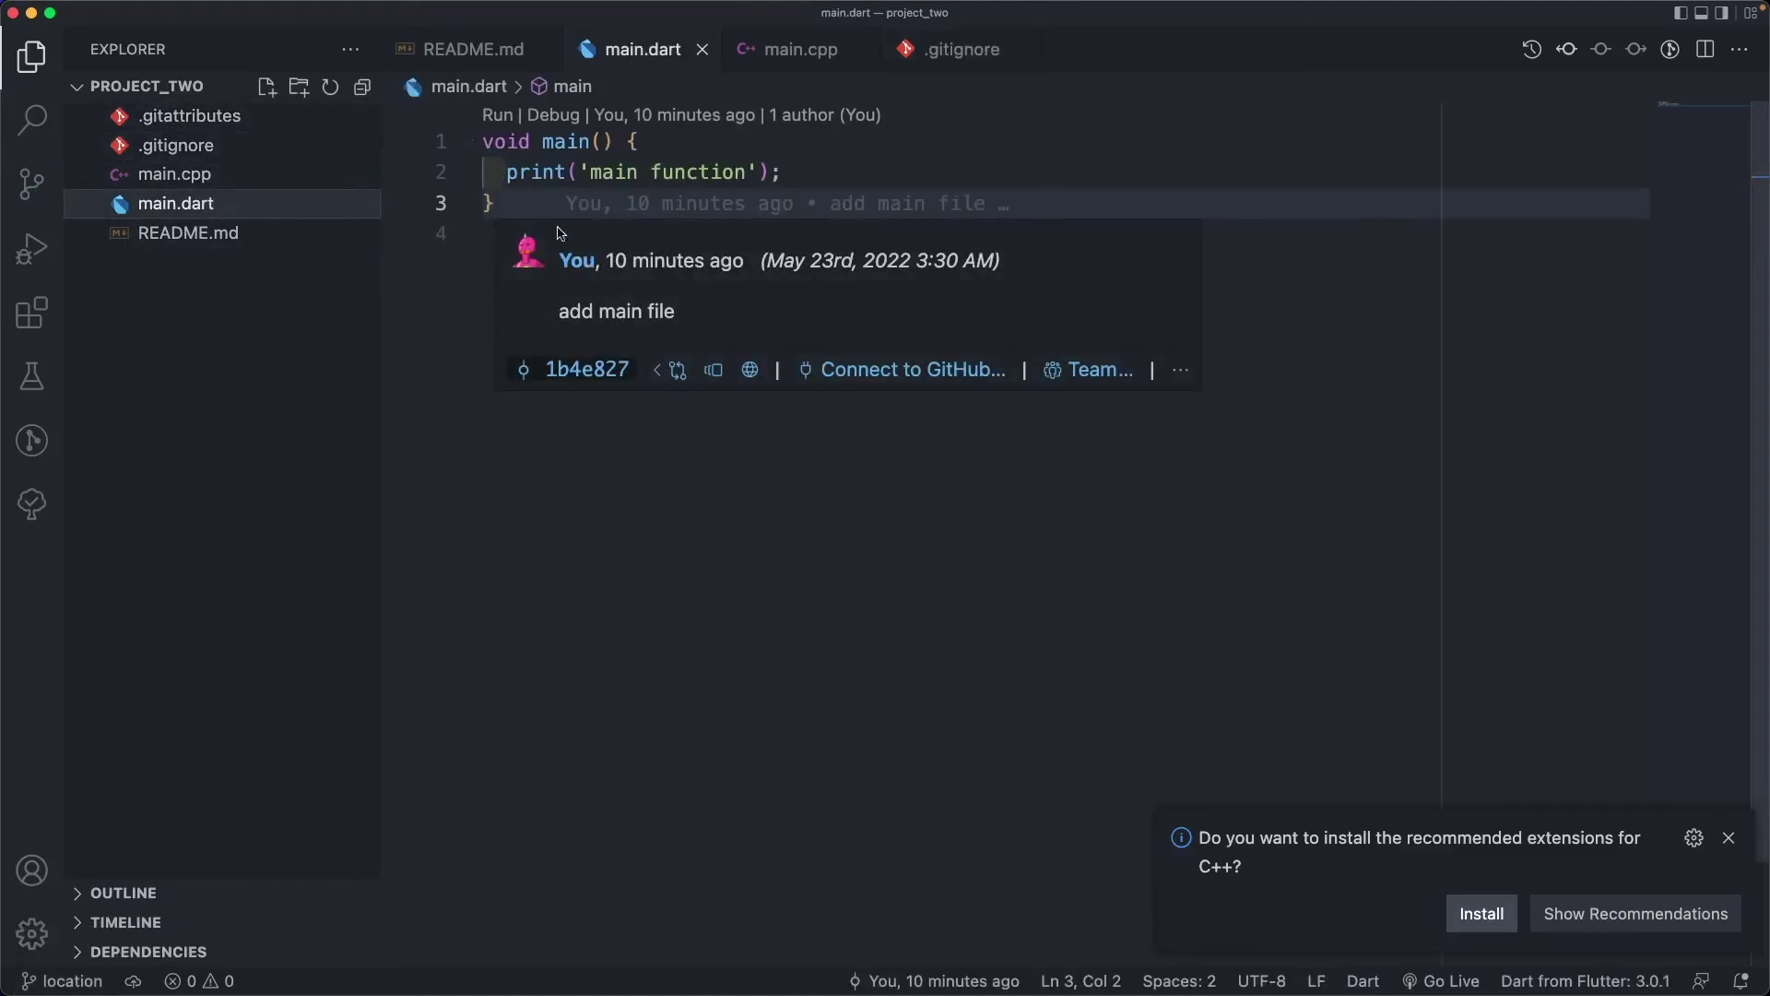
key(Return)
key(Return)
text(c)
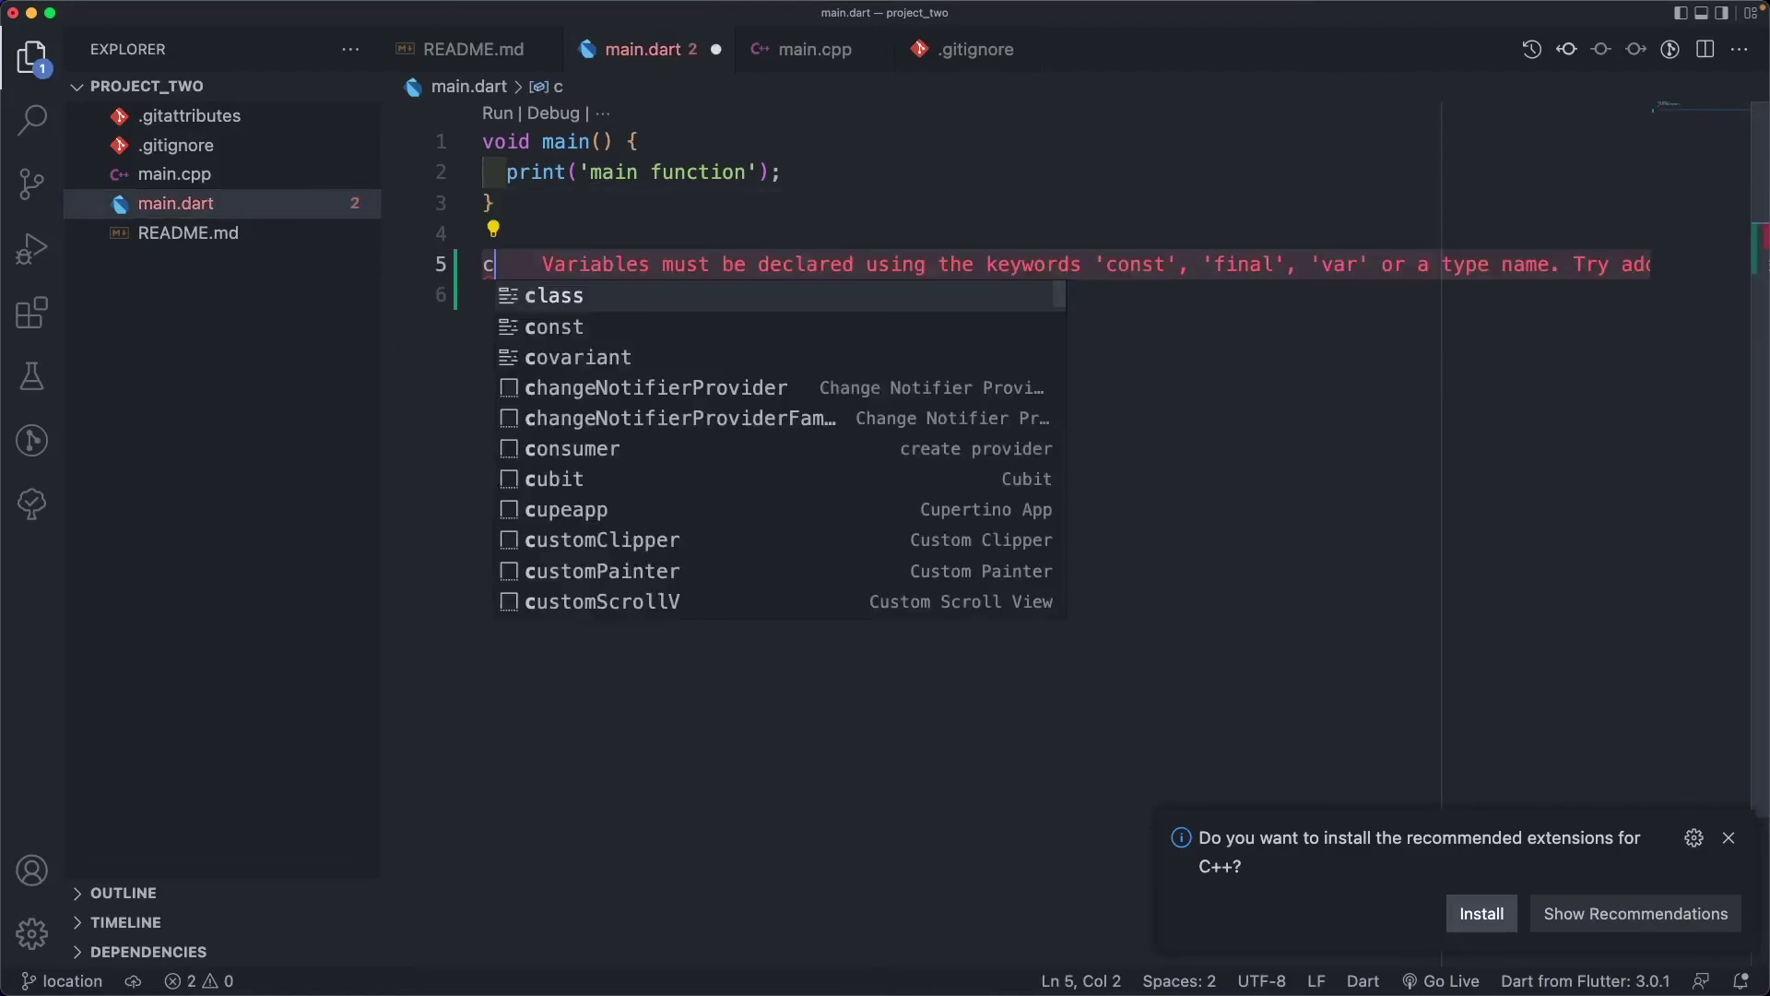
text(lass Car {)
key(Return)
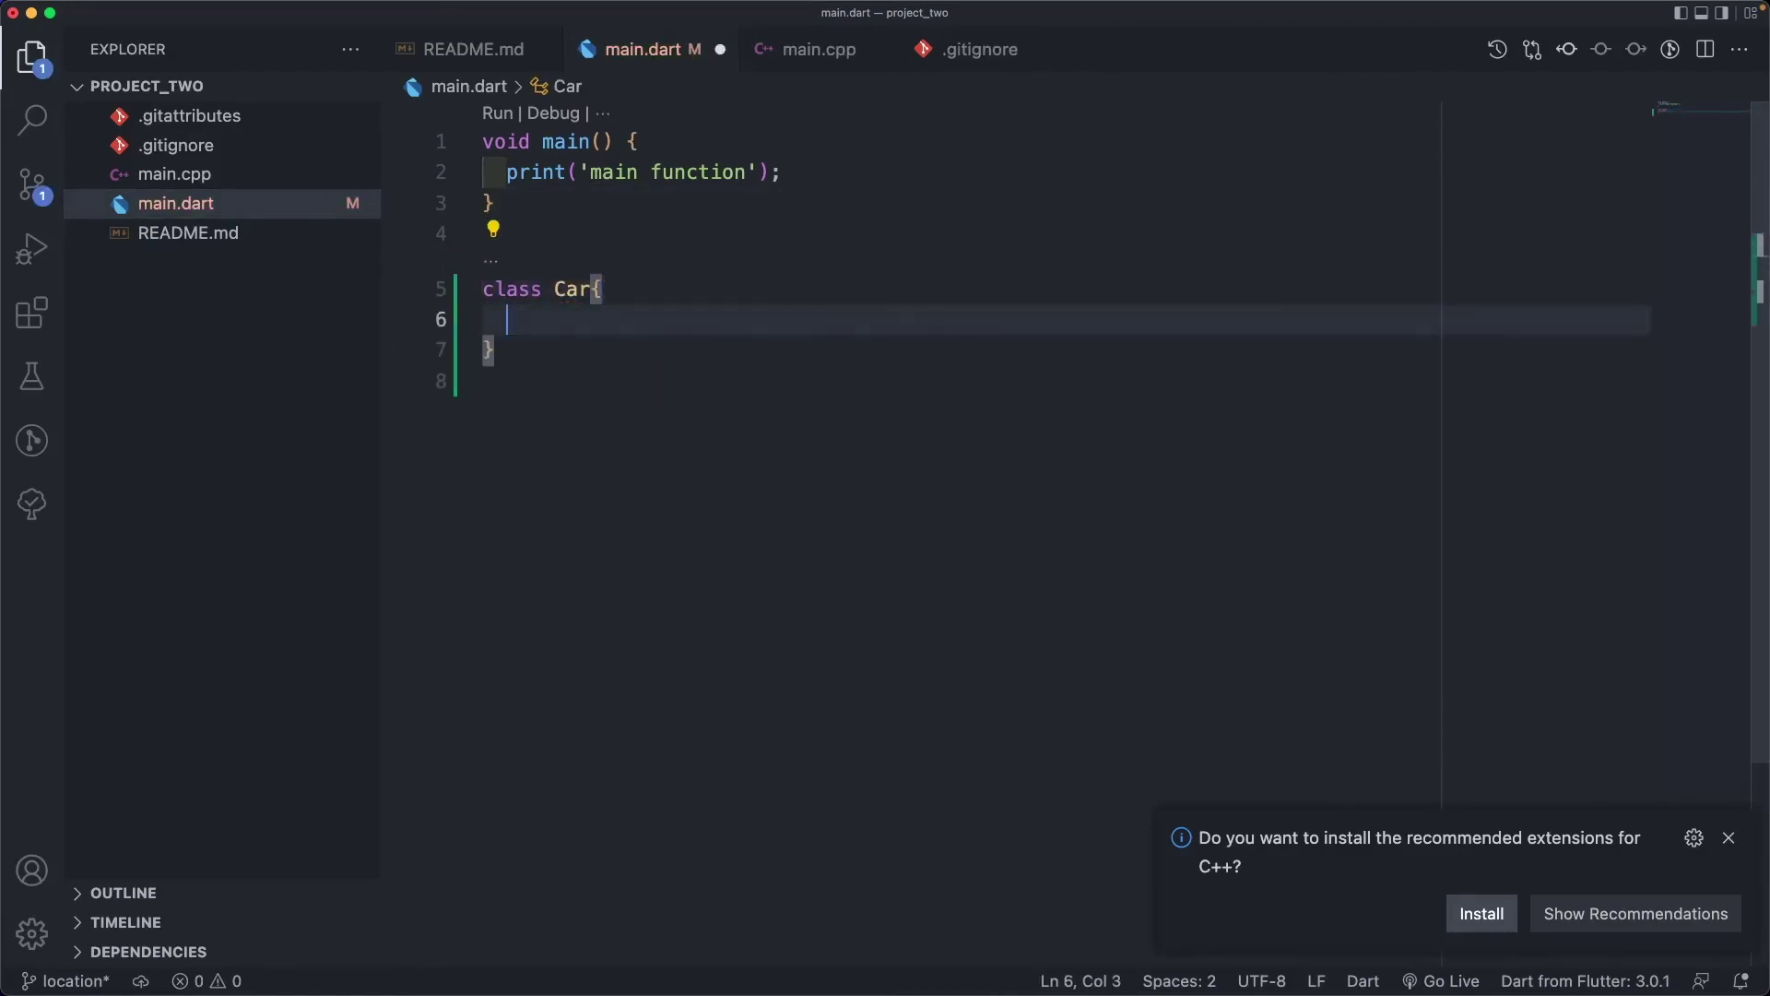
key(super+s)
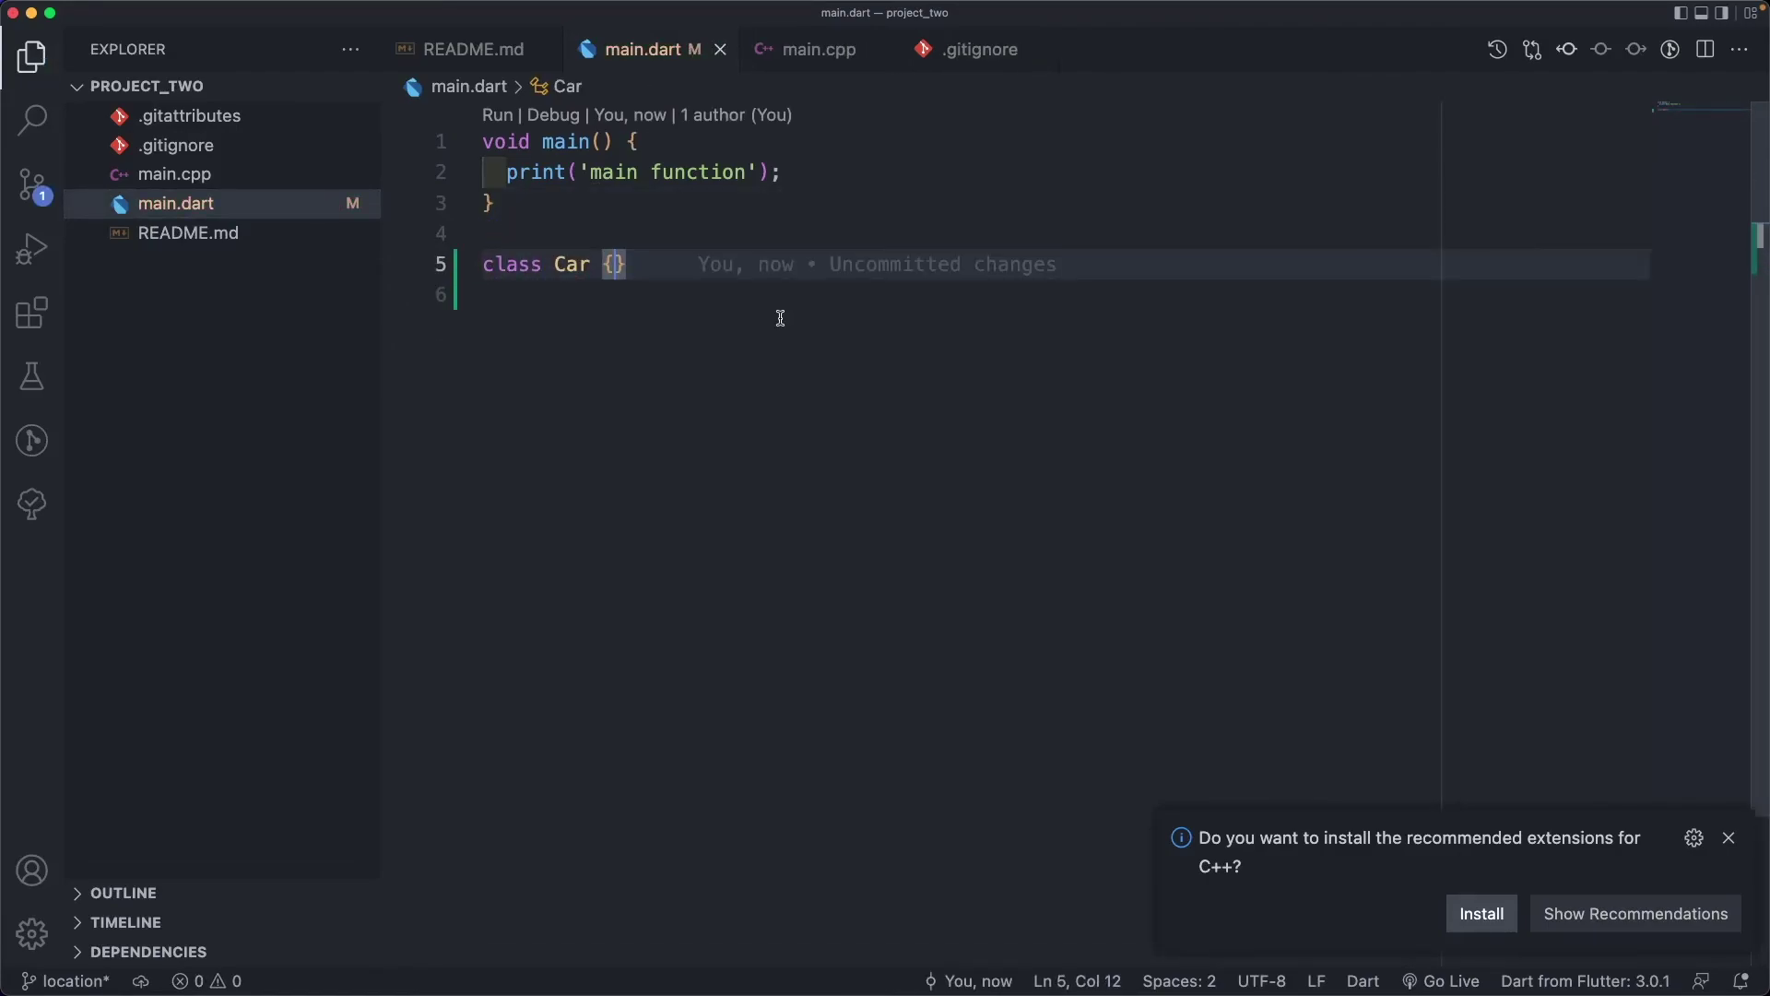
Return to GitHub Desktop and commit the main.dart change to location with the suggested summary "Update main.dart"
key(ctrl+Right)
click(55, 61)
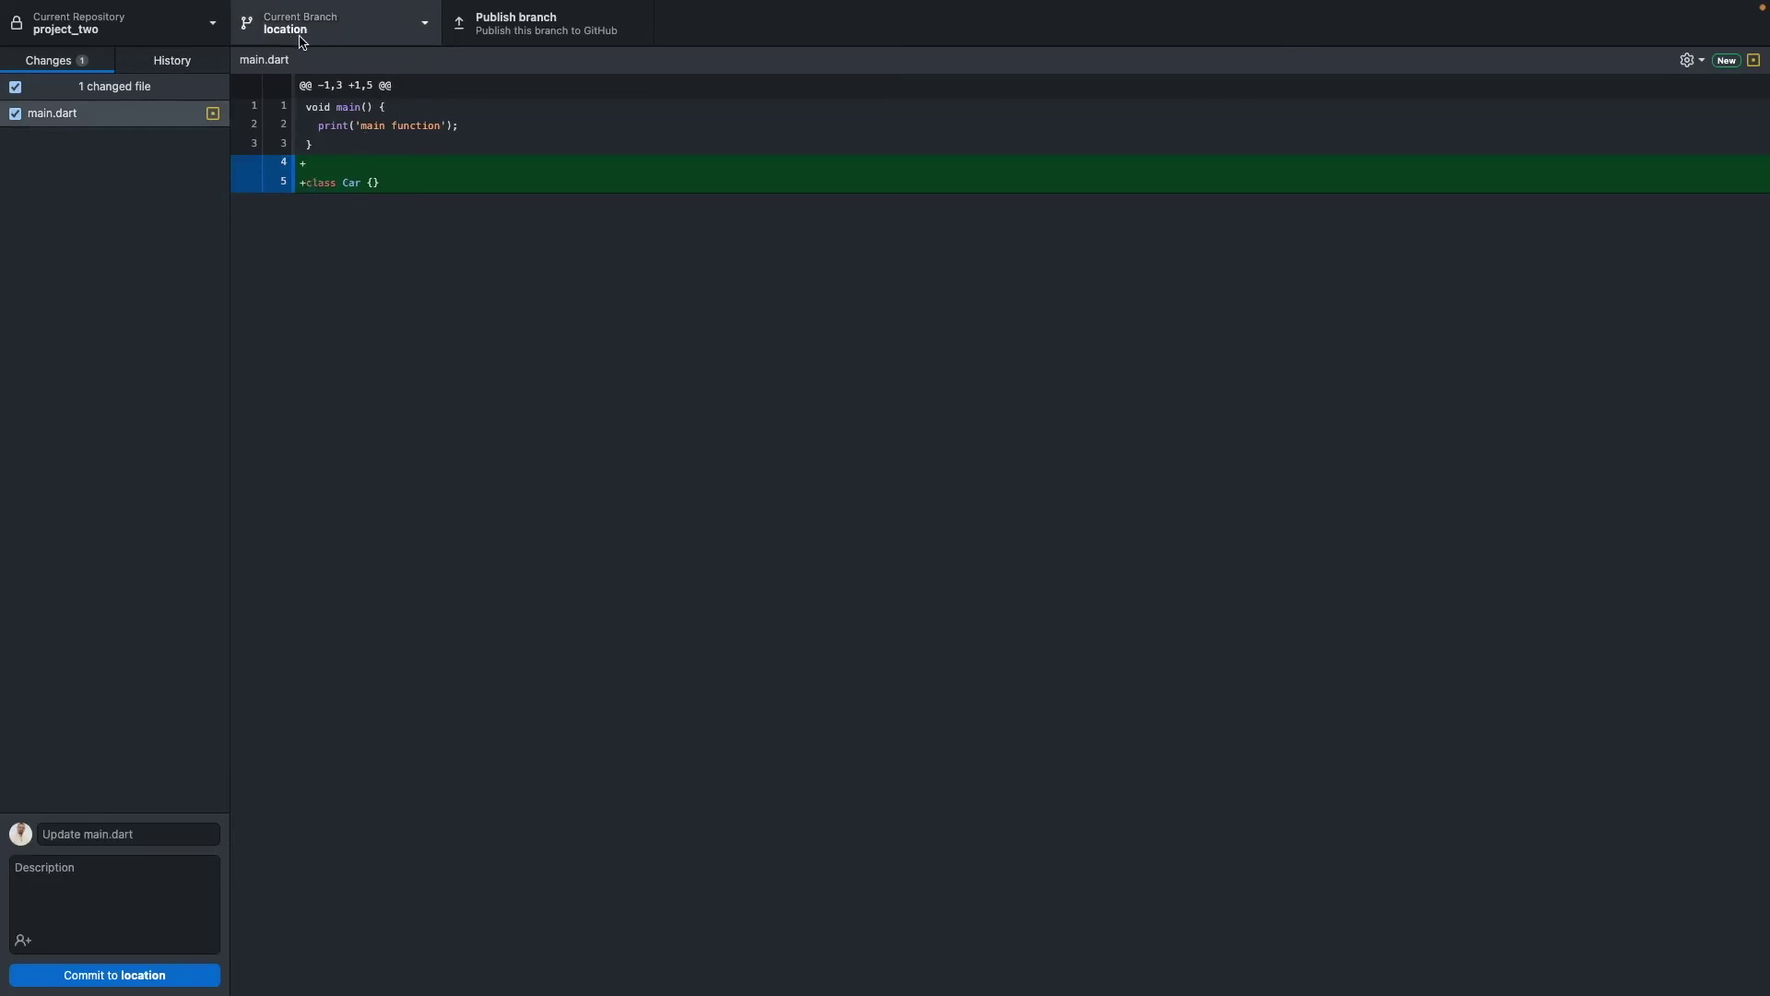
click(145, 979)
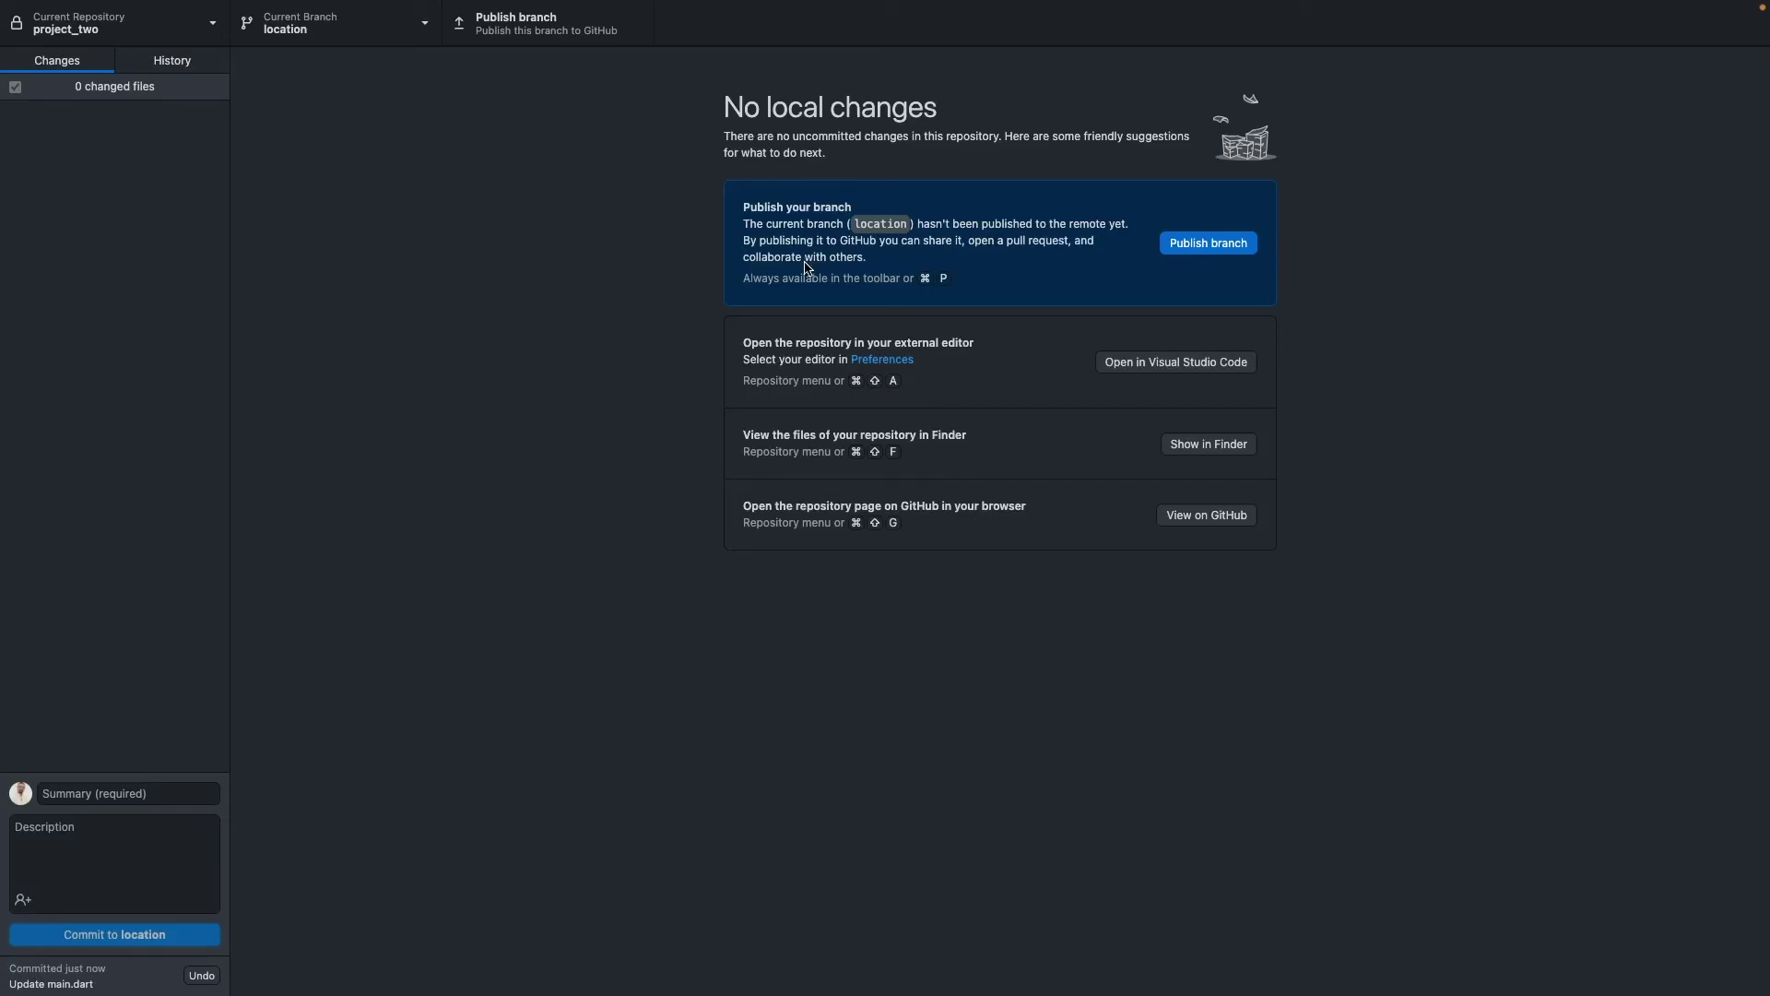
Switch the current branch to main and examine main.dart on that branch in Visual Studio Code
click(303, 37)
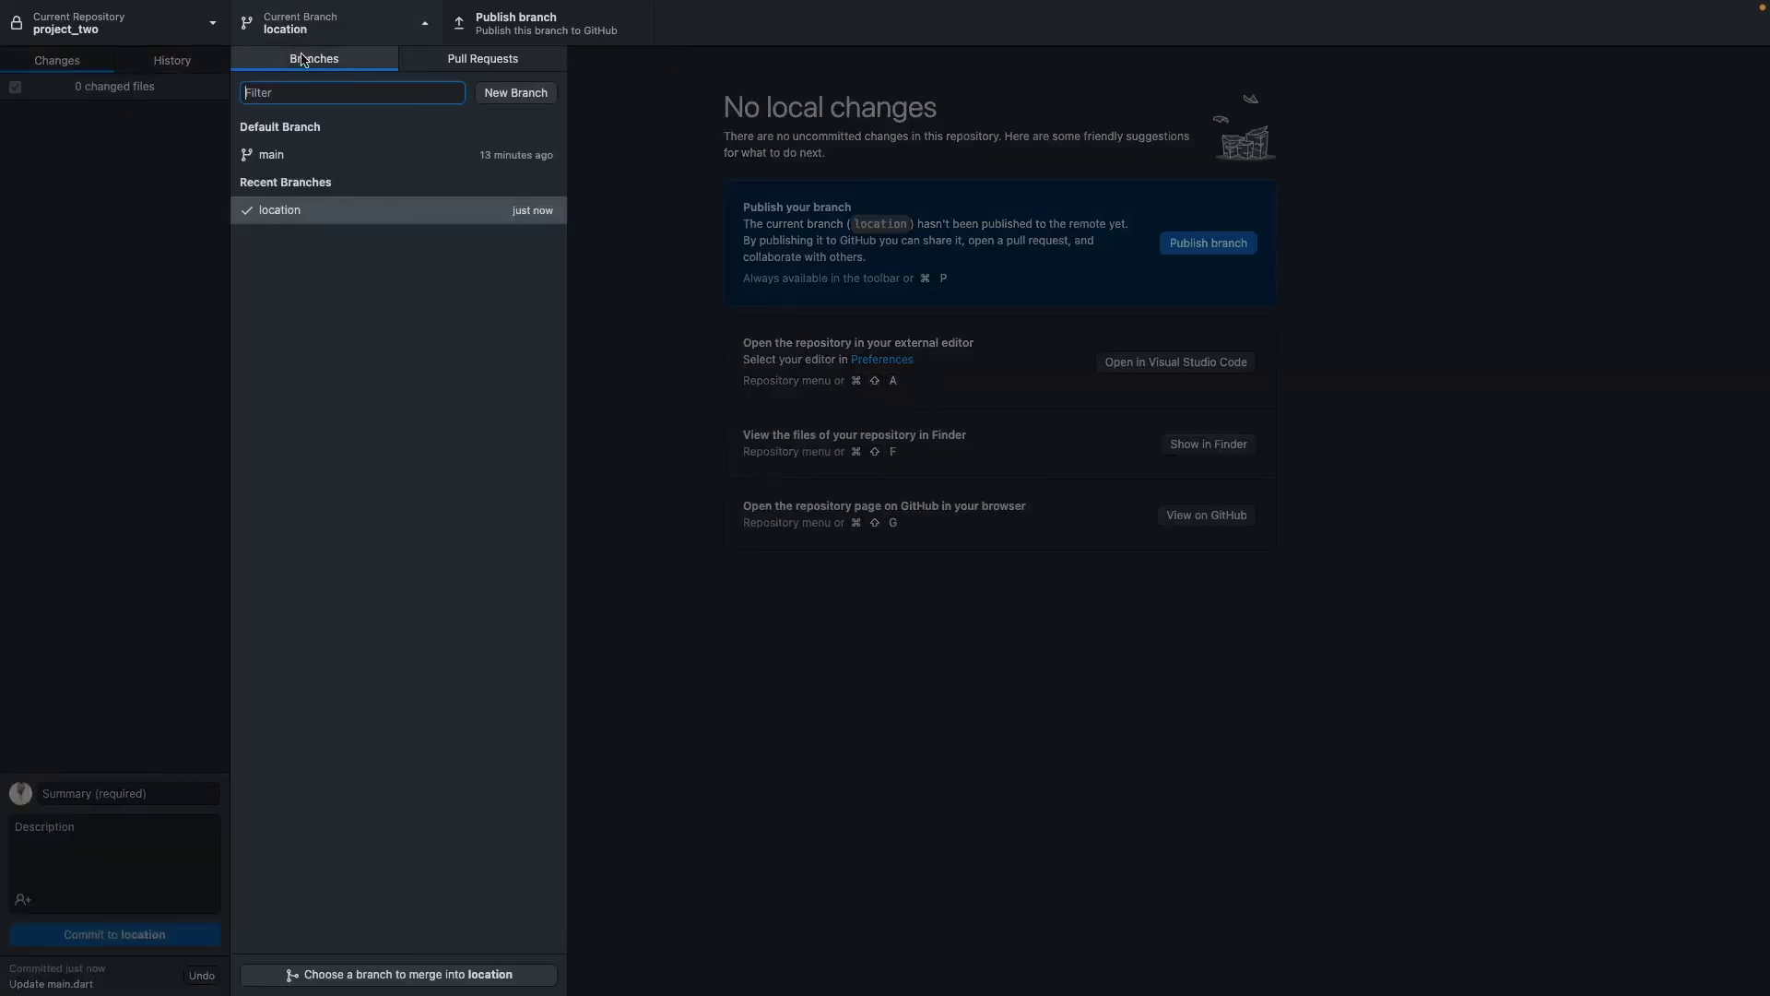
click(314, 156)
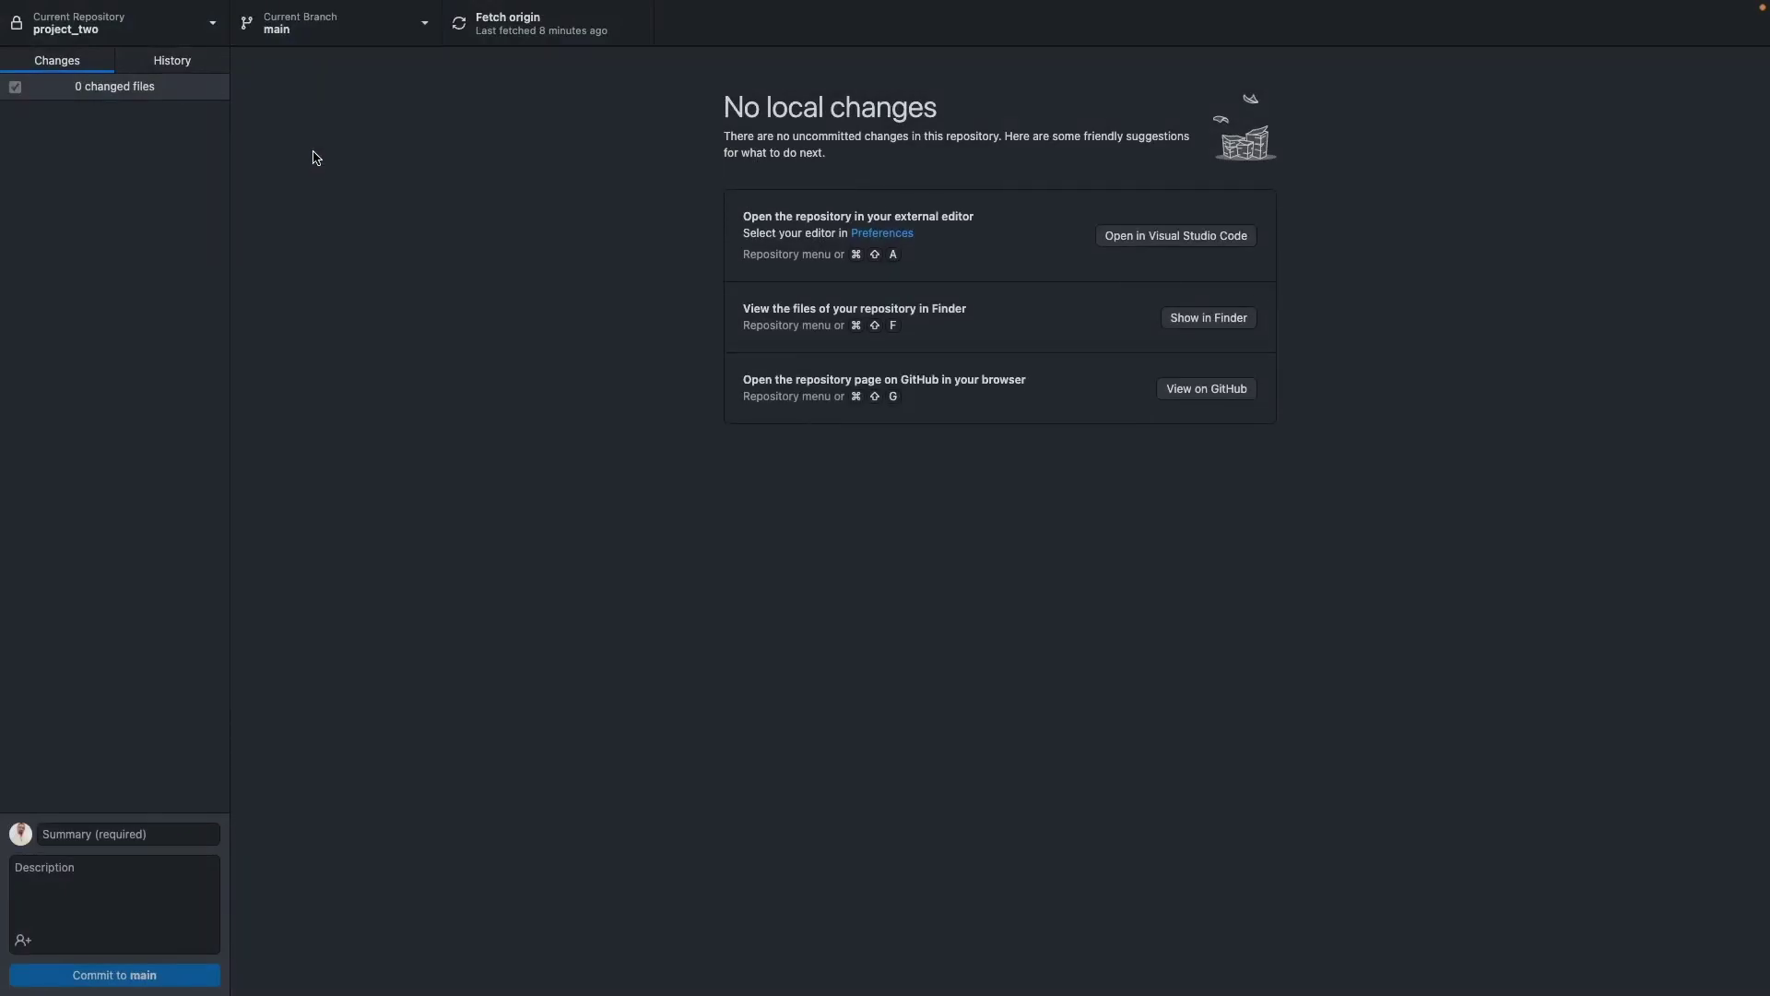
click(326, 33)
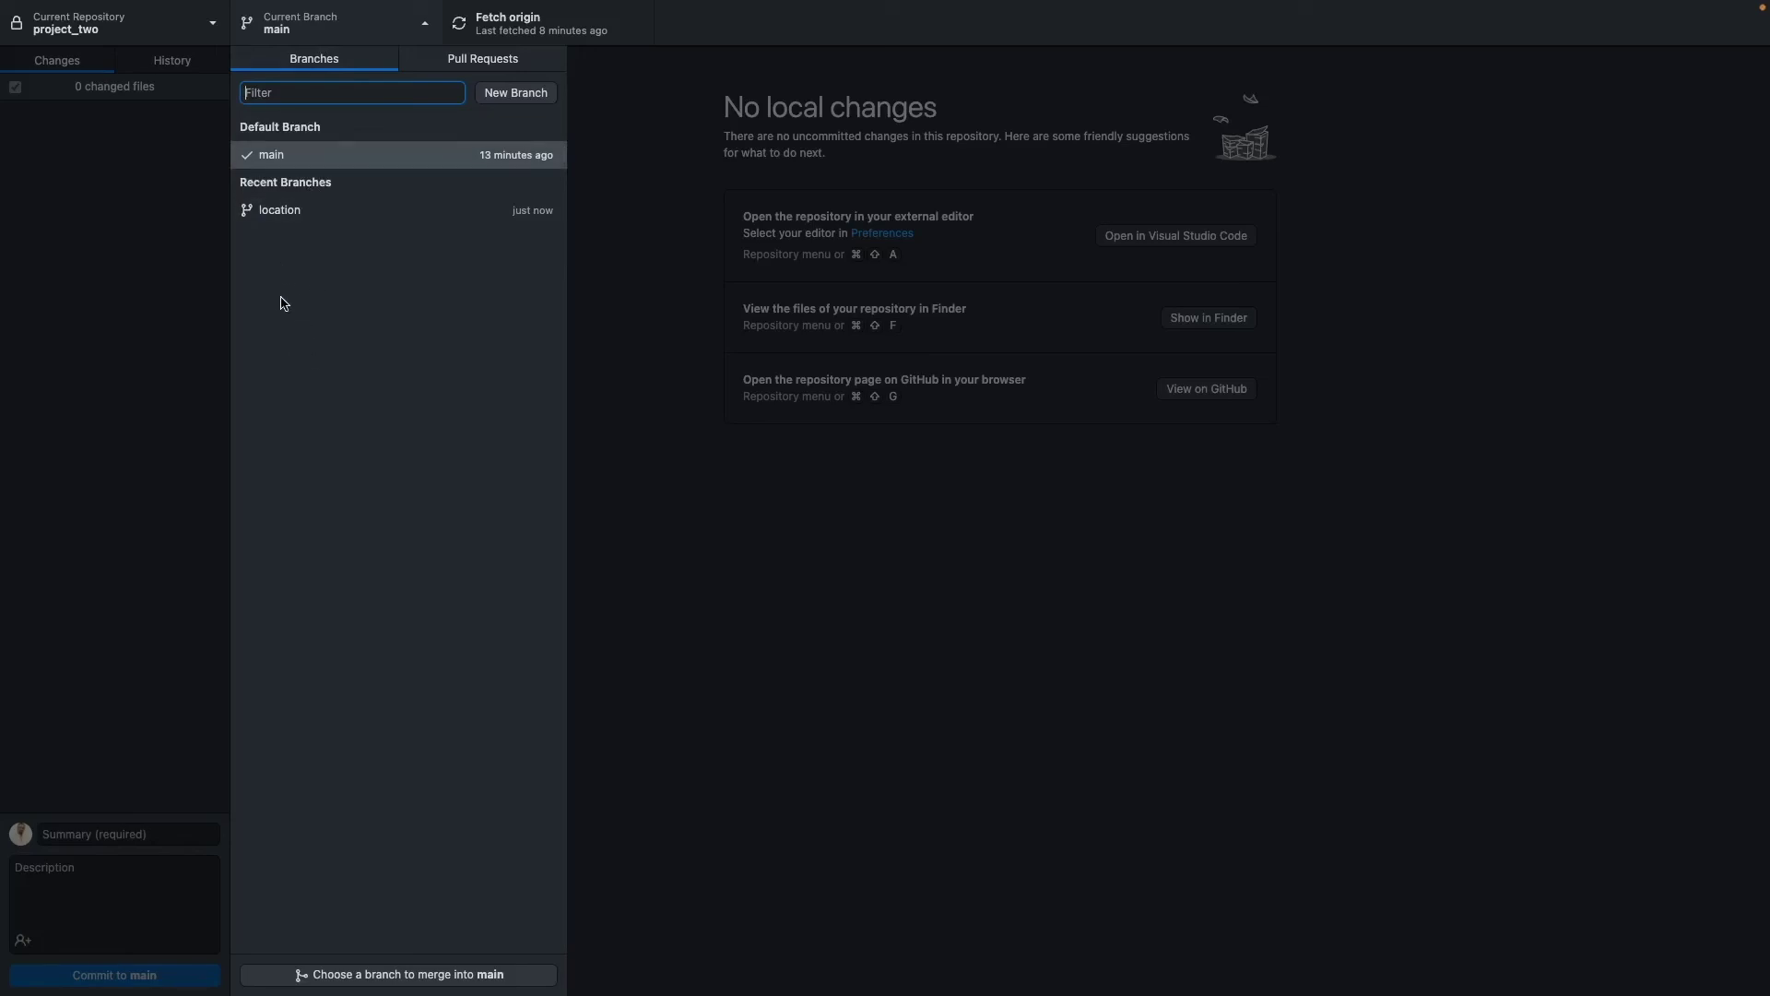
click(226, 184)
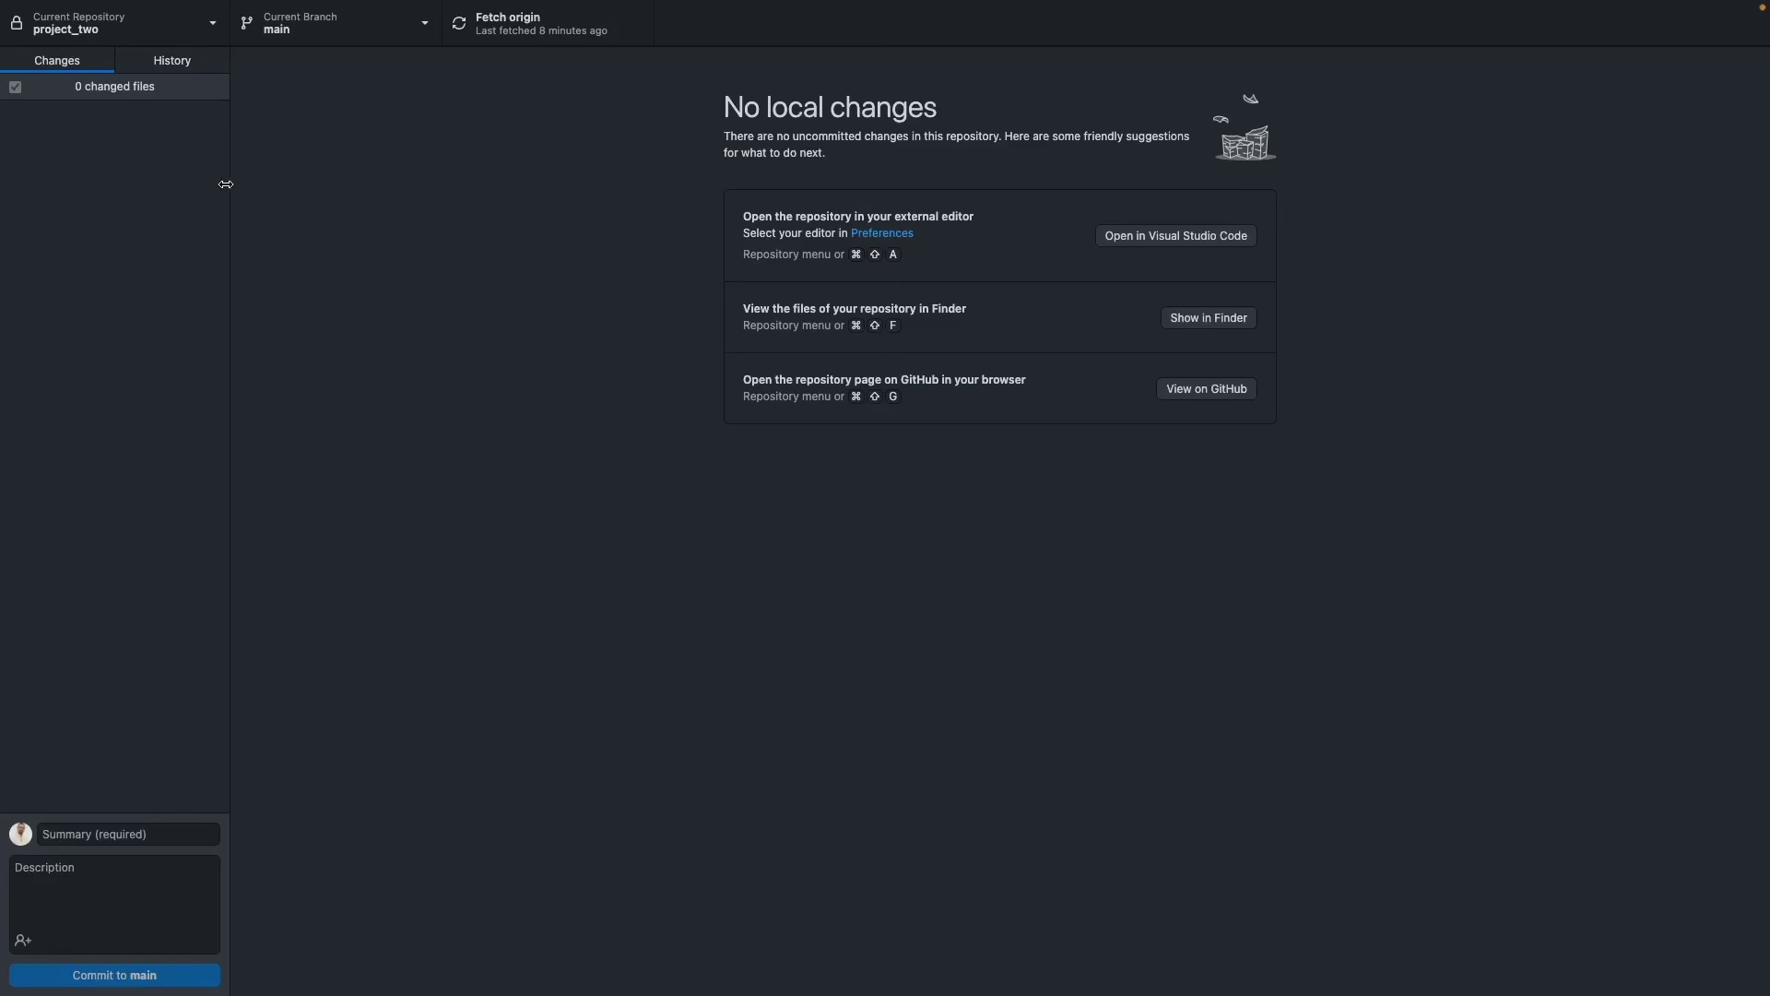
key(ctrl+Left)
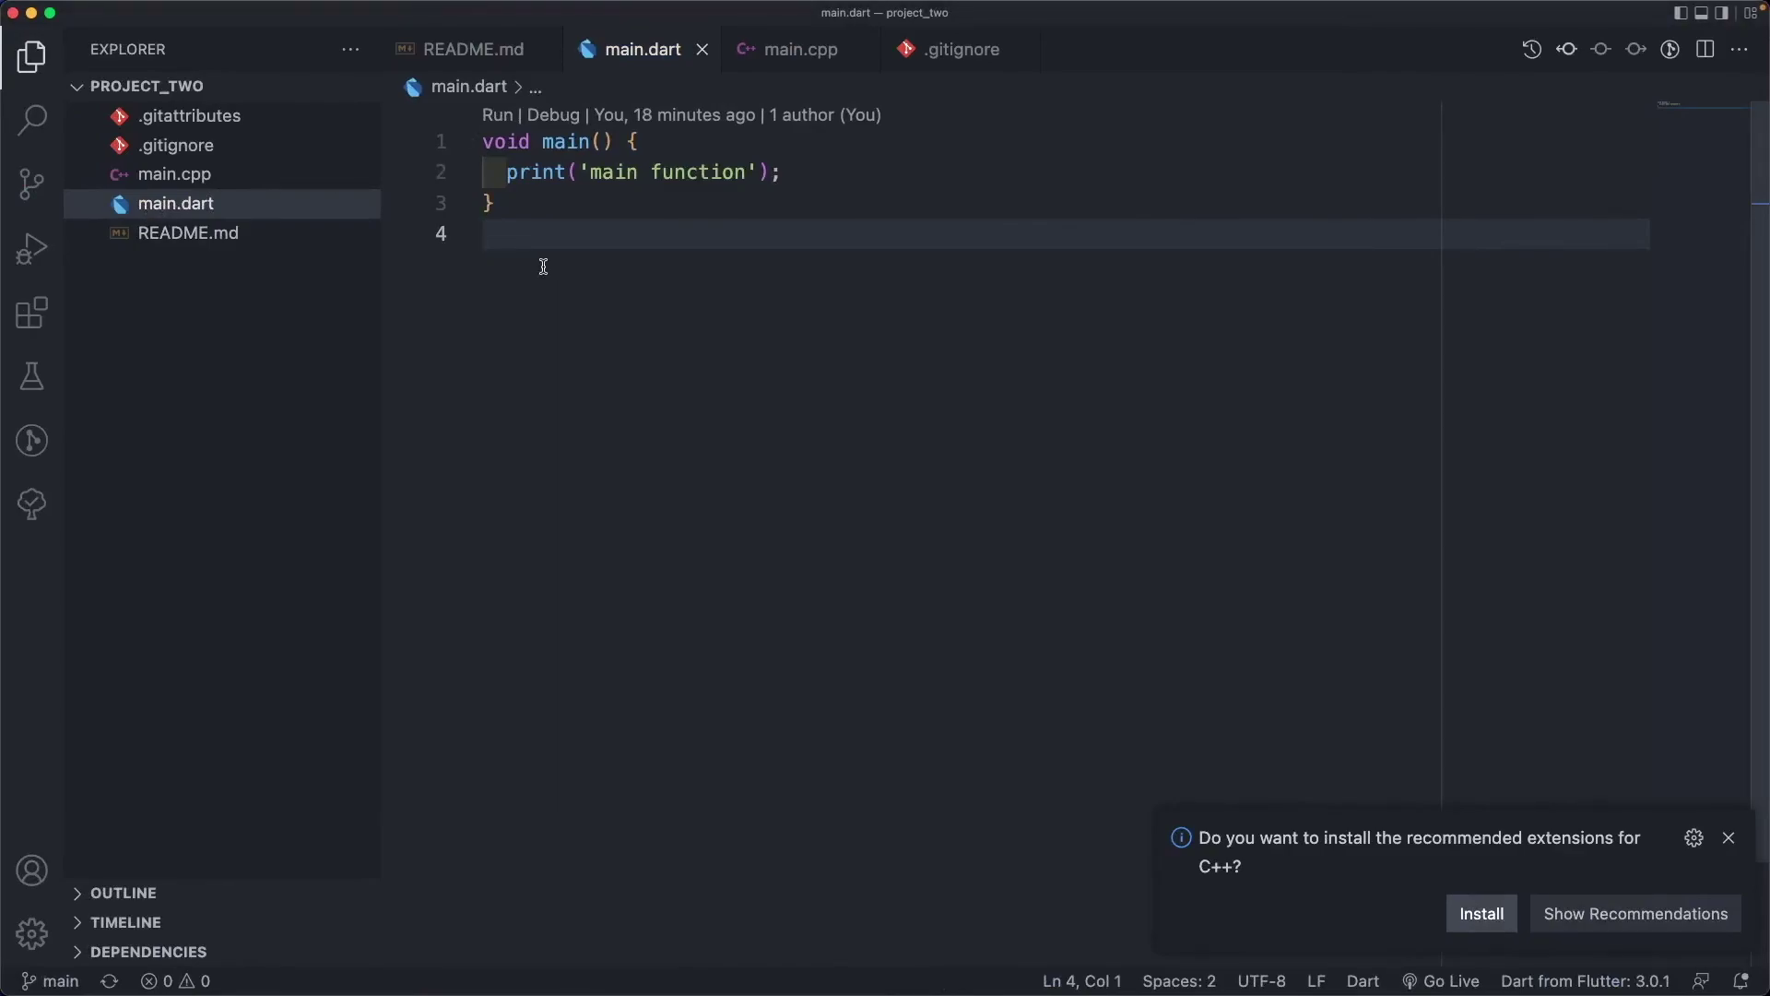
Return to GitHub Desktop and merge the location branch into main with a merge commit
key(ctrl+Right)
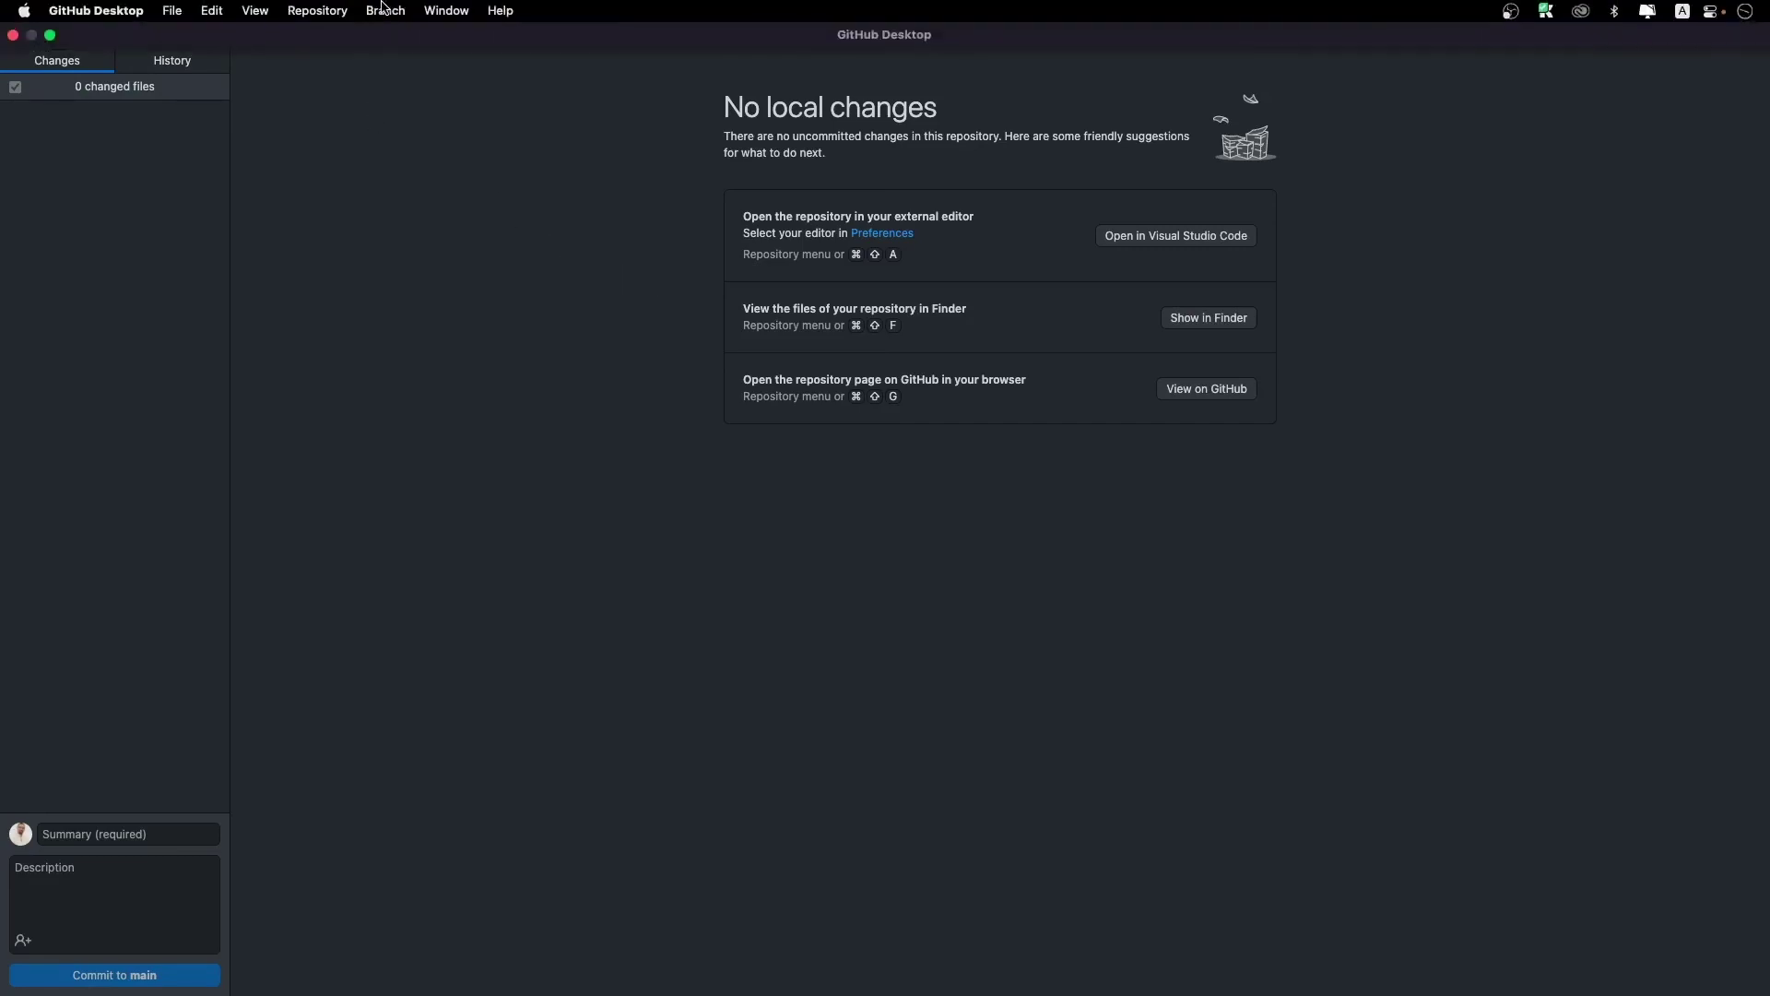
click(386, 11)
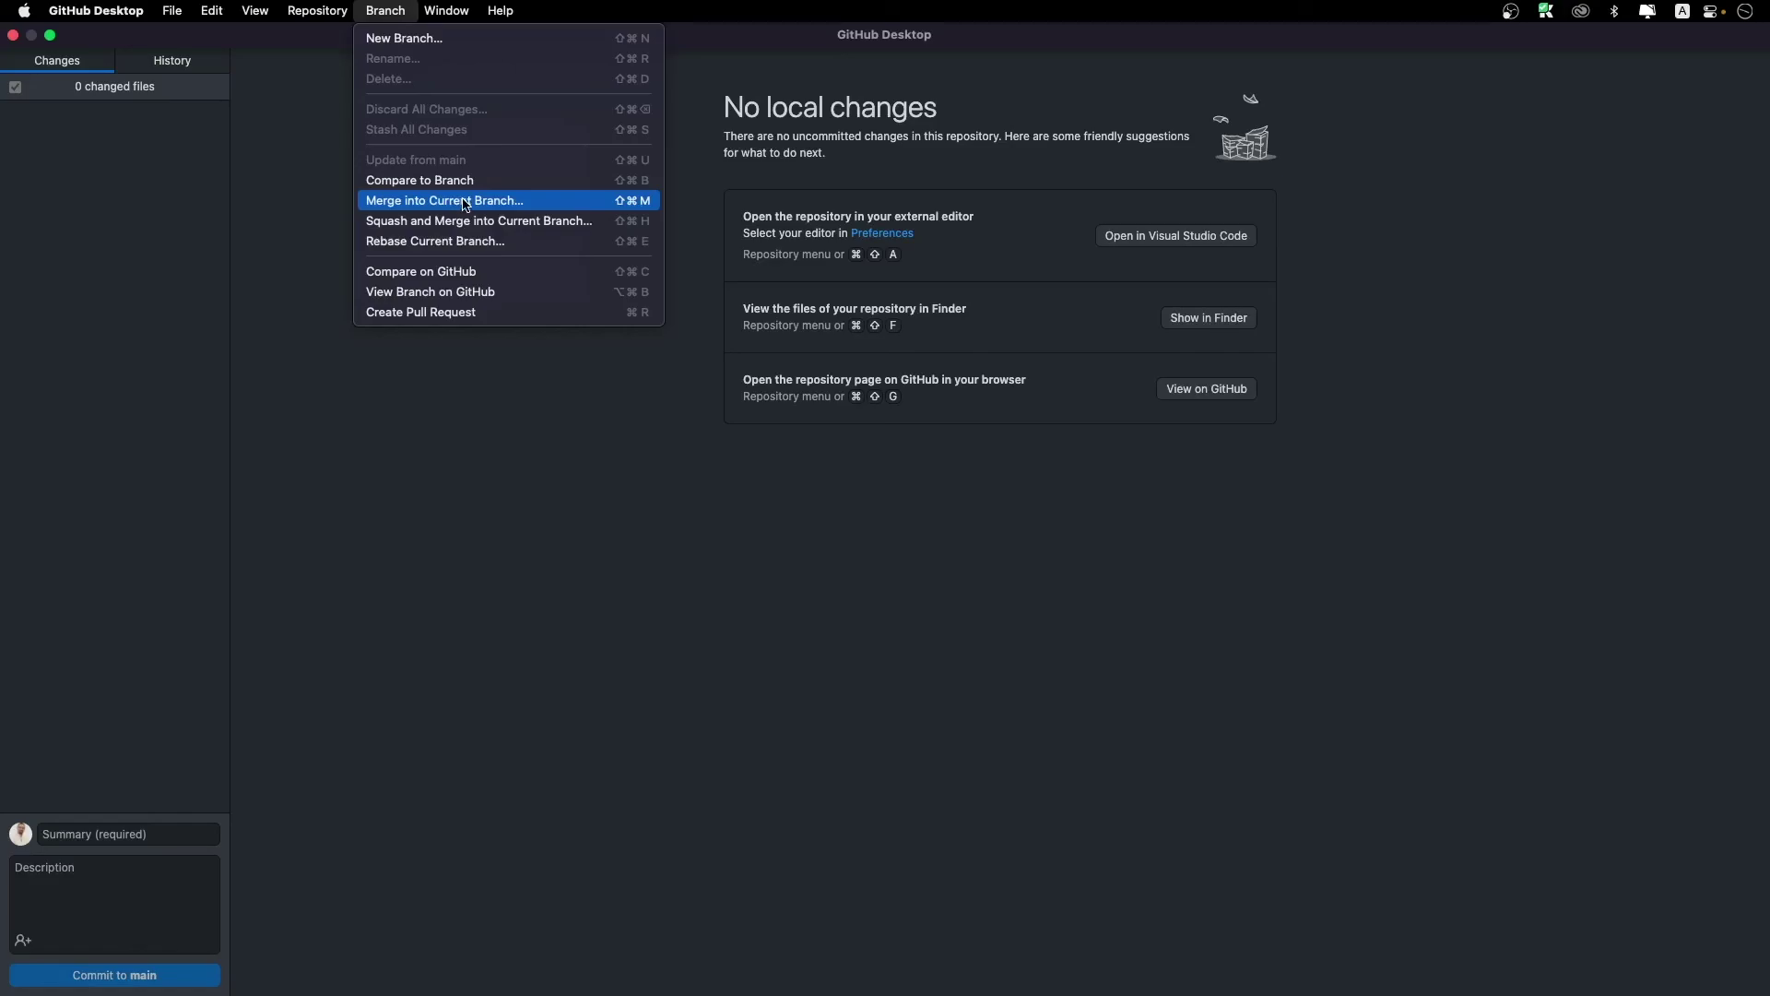
click(328, 148)
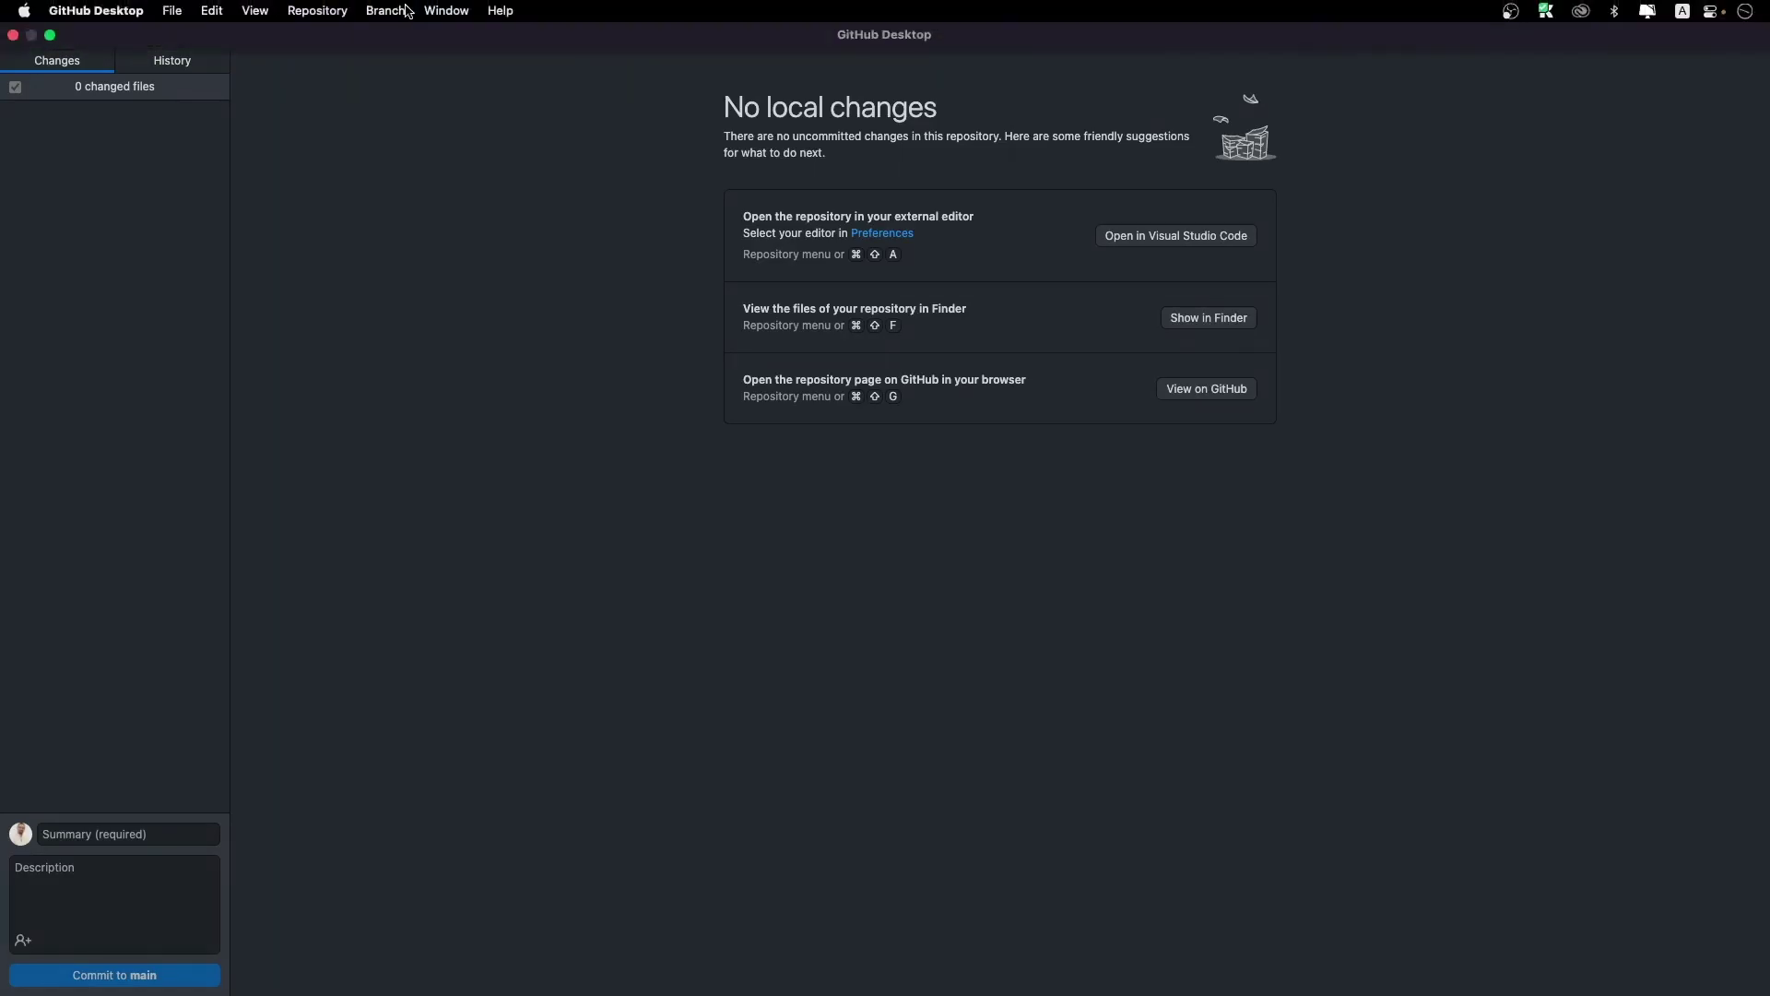
click(397, 11)
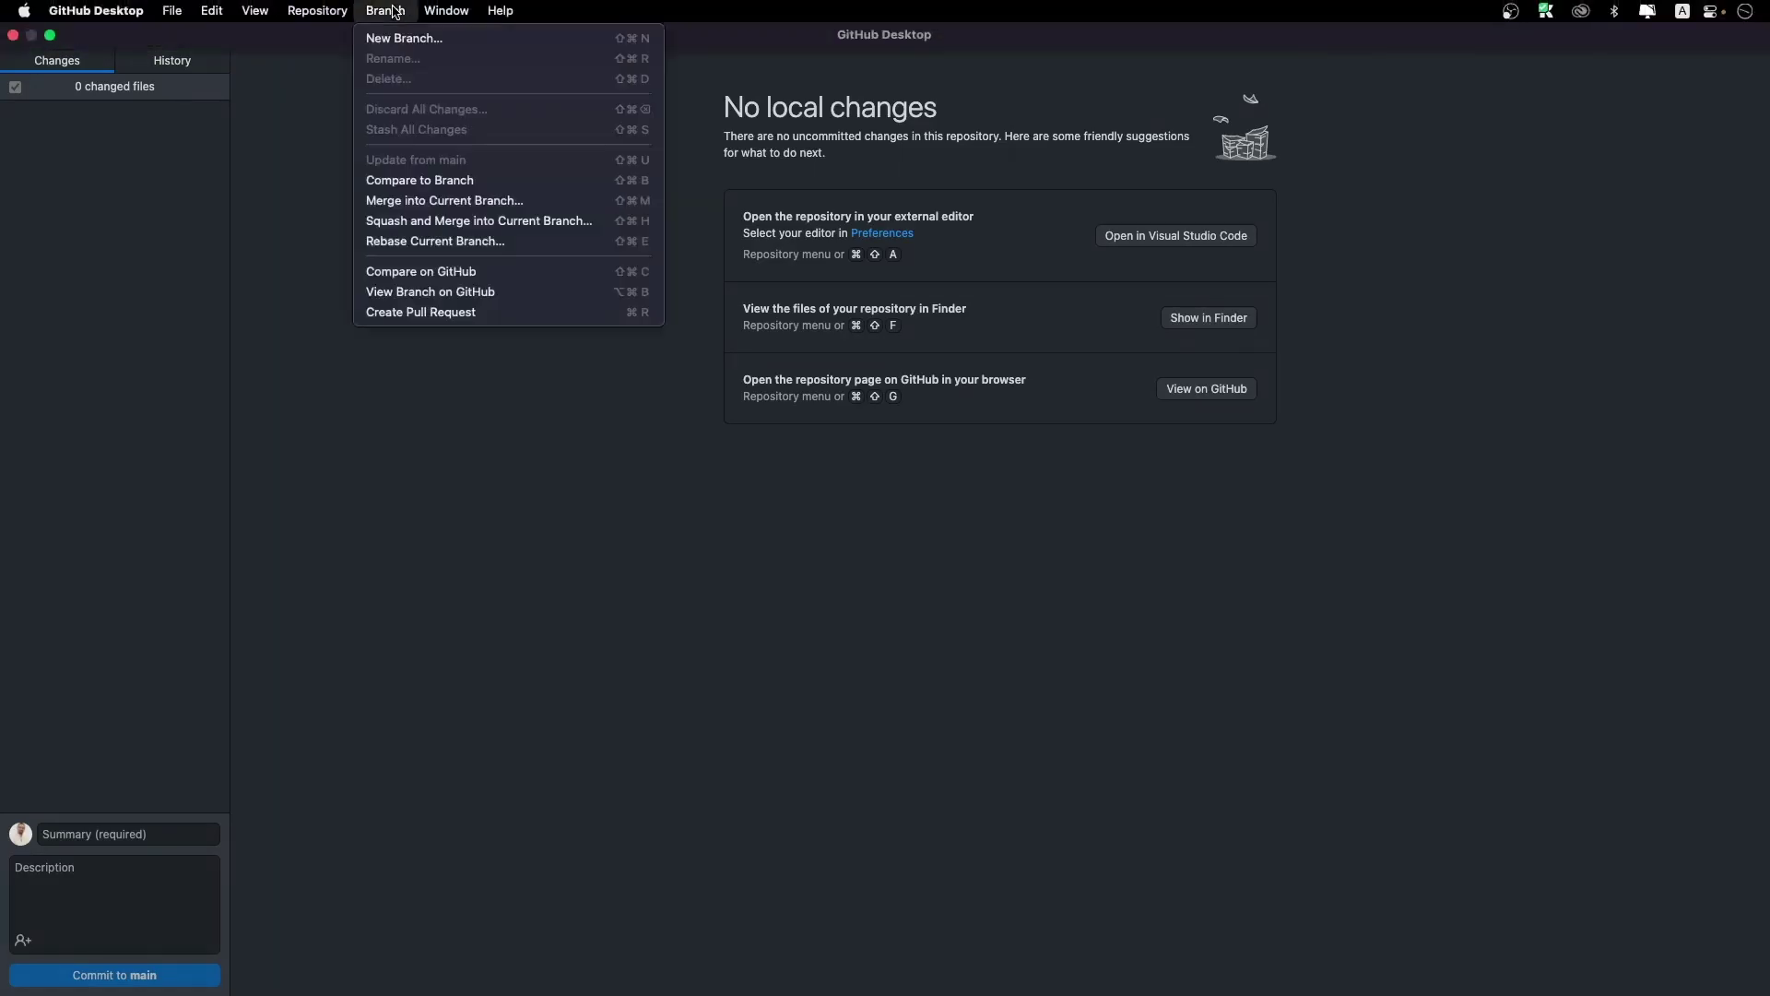
click(417, 203)
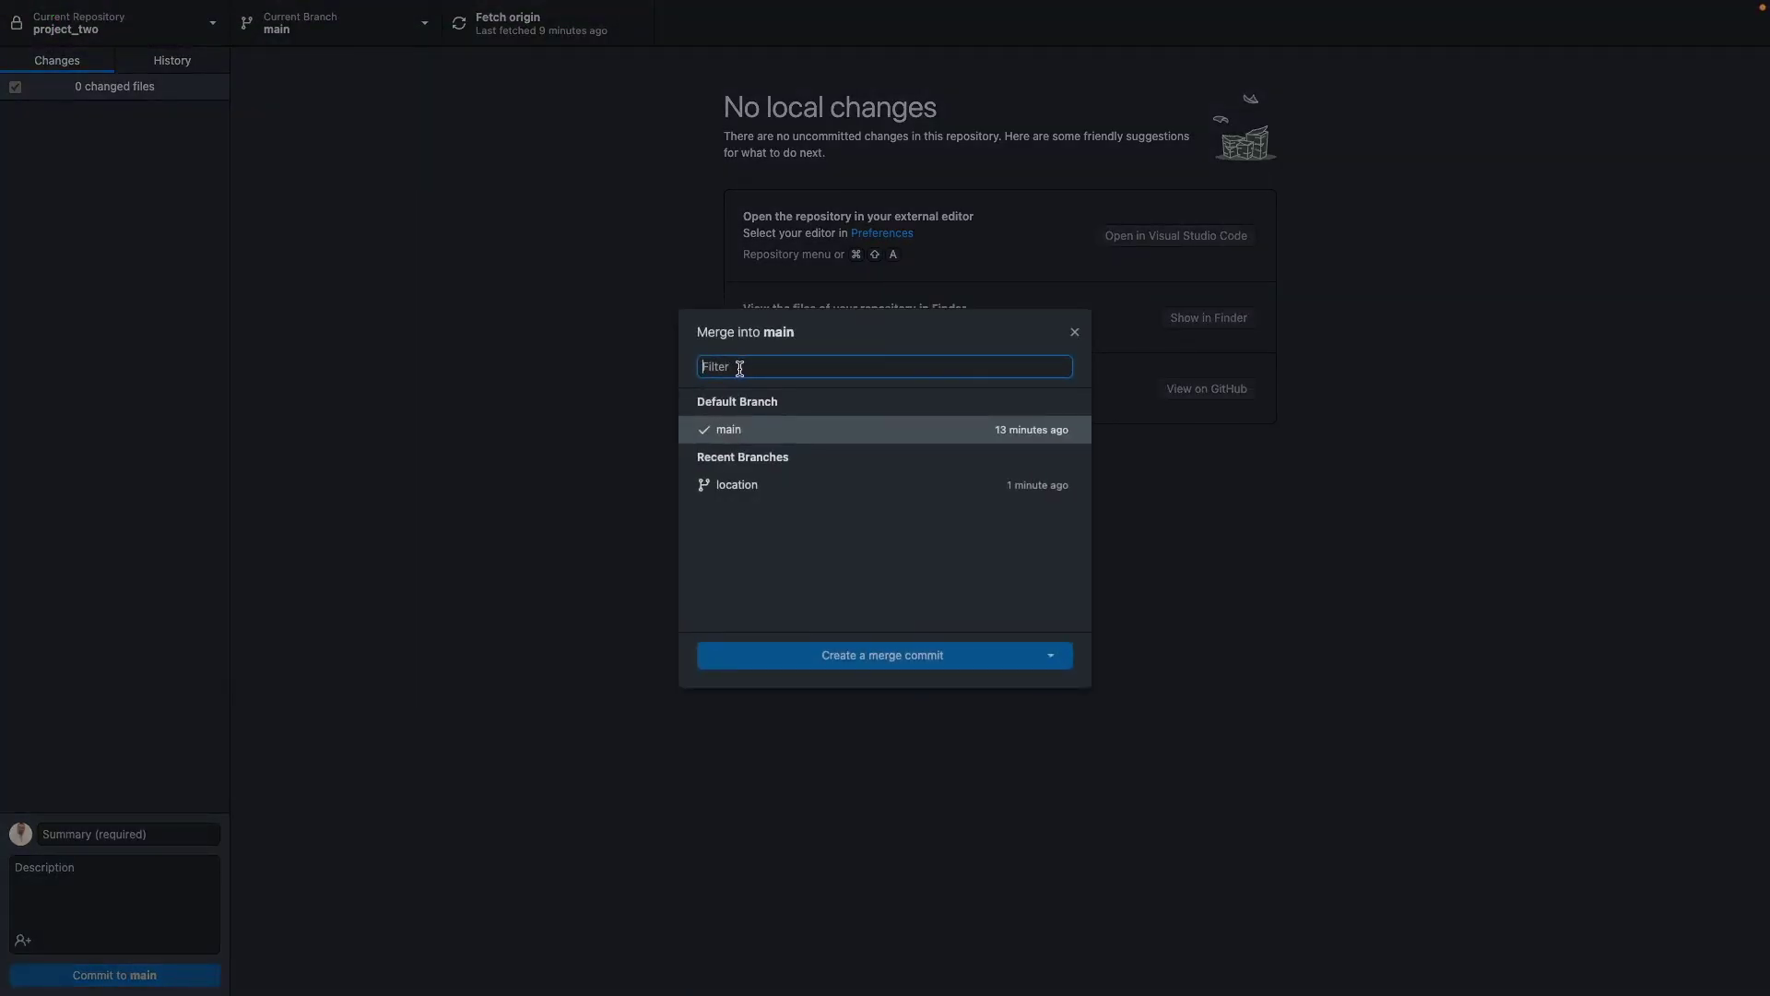
click(762, 492)
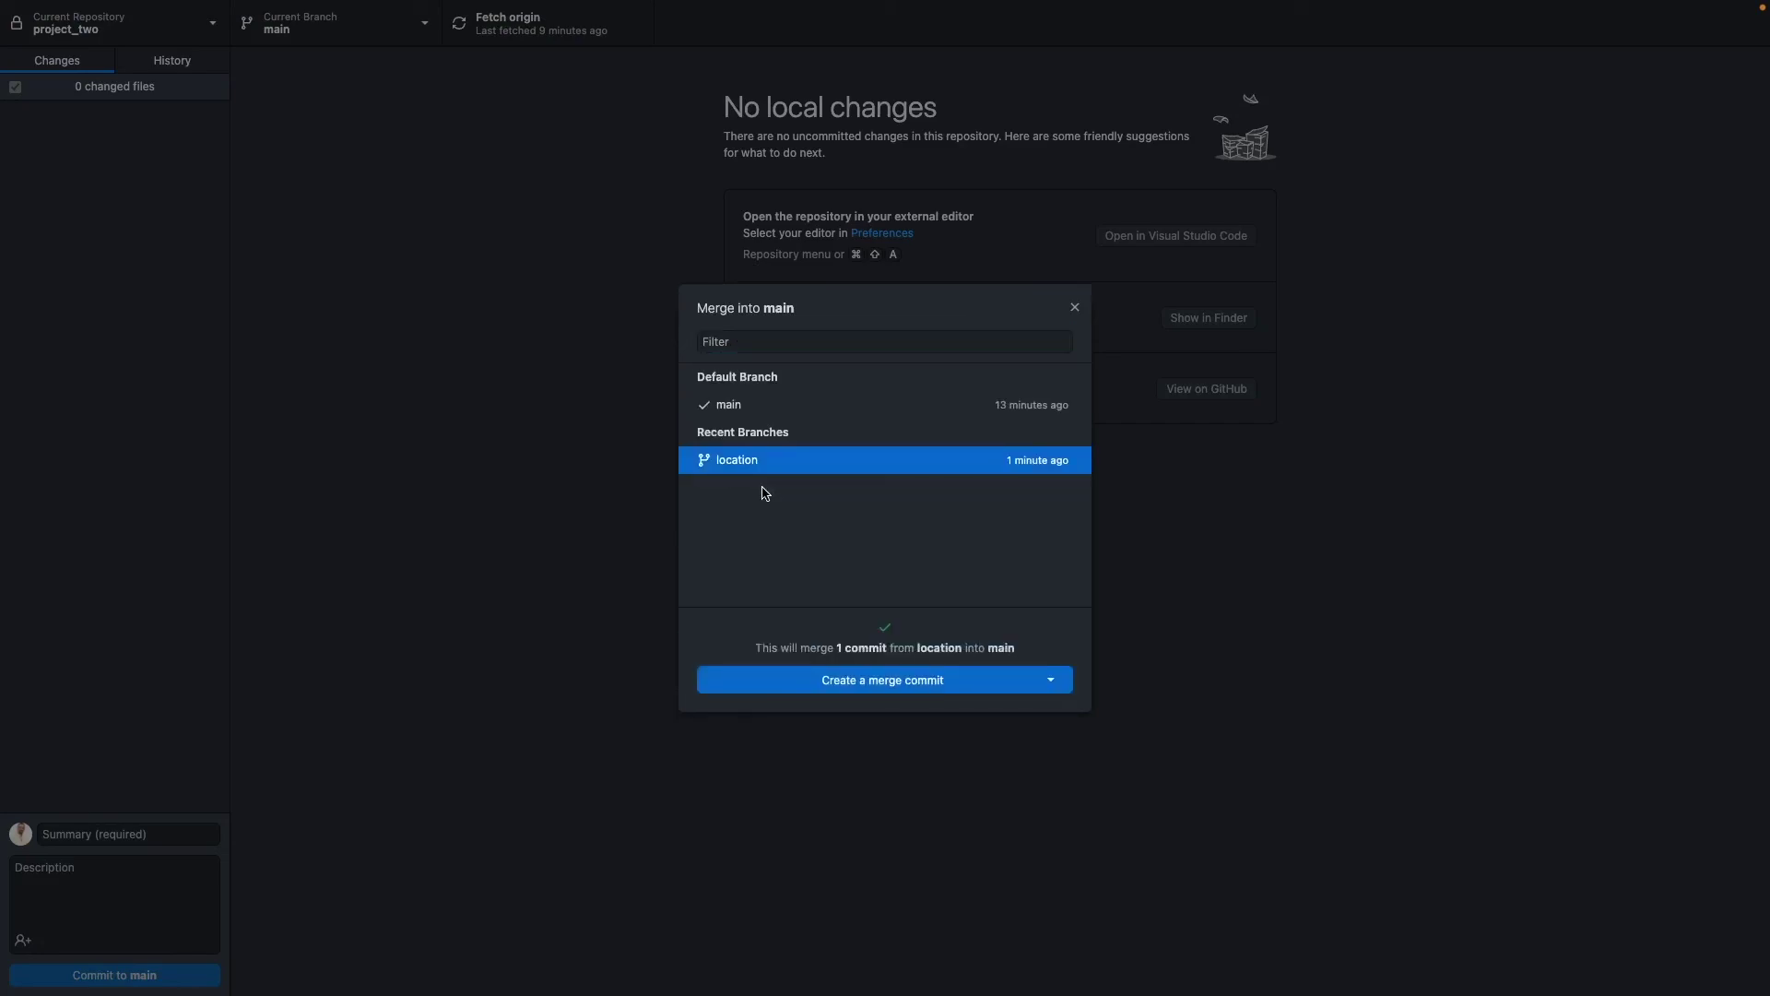
click(922, 690)
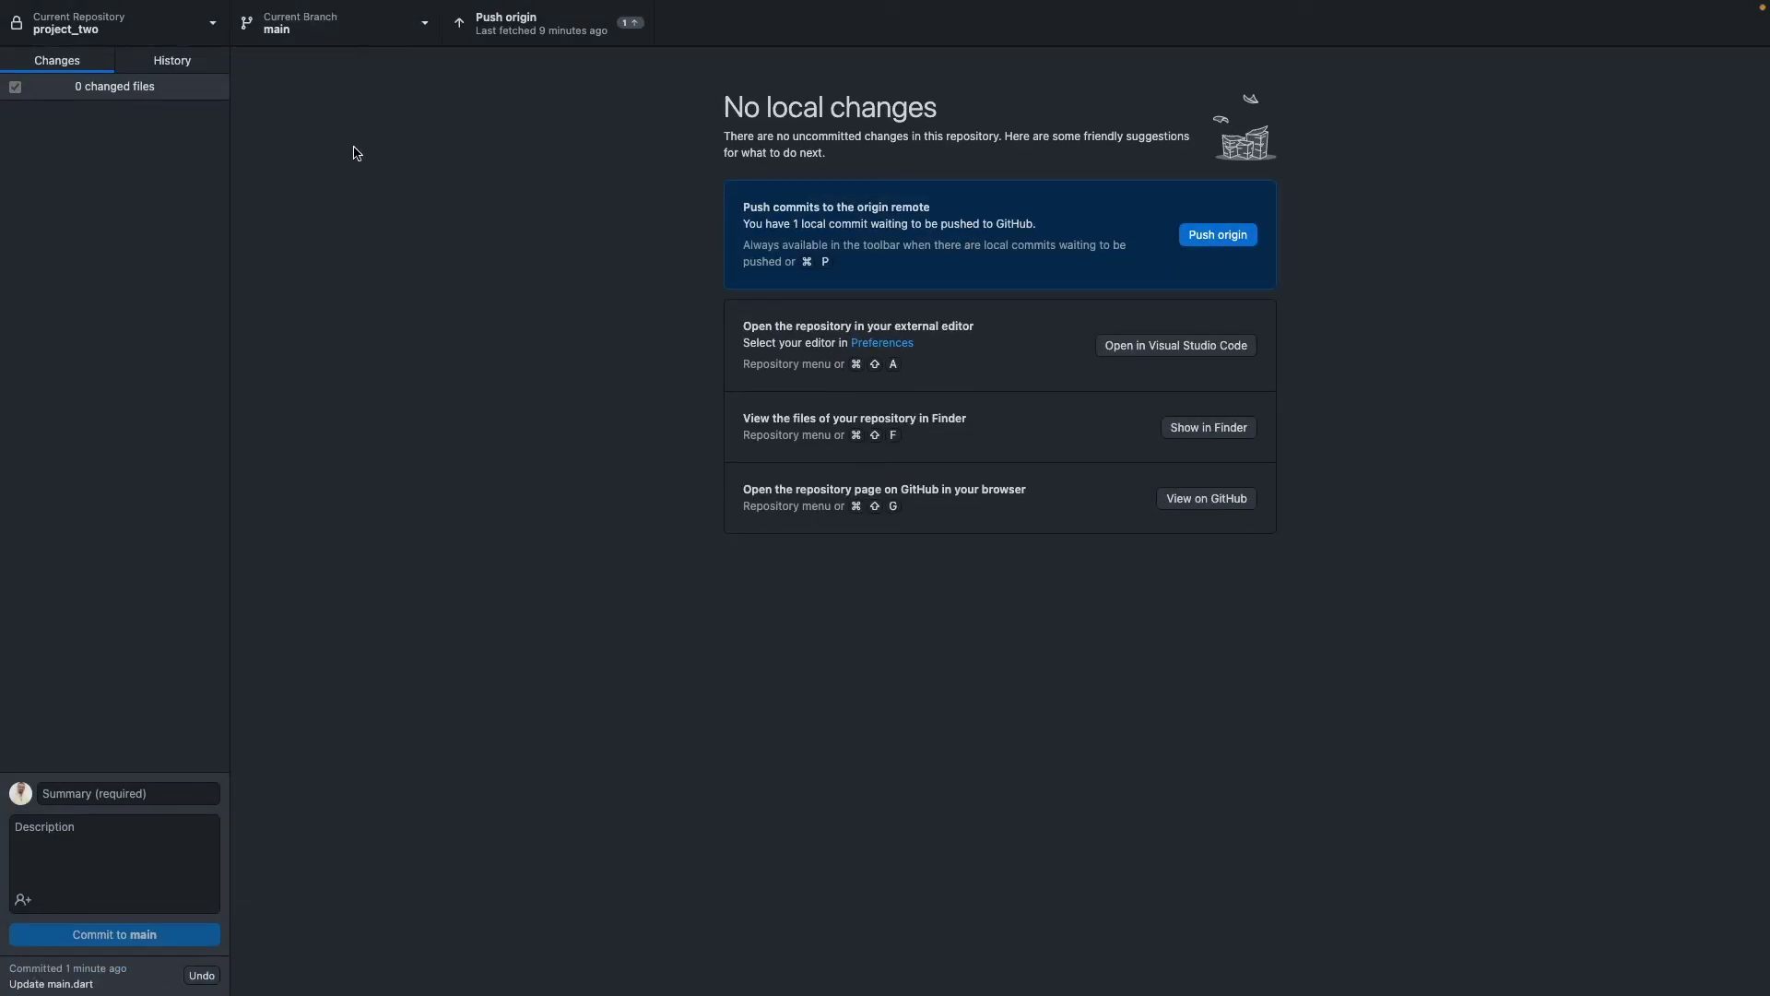
Check main.dart in Visual Studio Code for the merged Car class, and push main to origin from GitHub Desktop
key(super+Tab)
drag(627, 264, 481, 264)
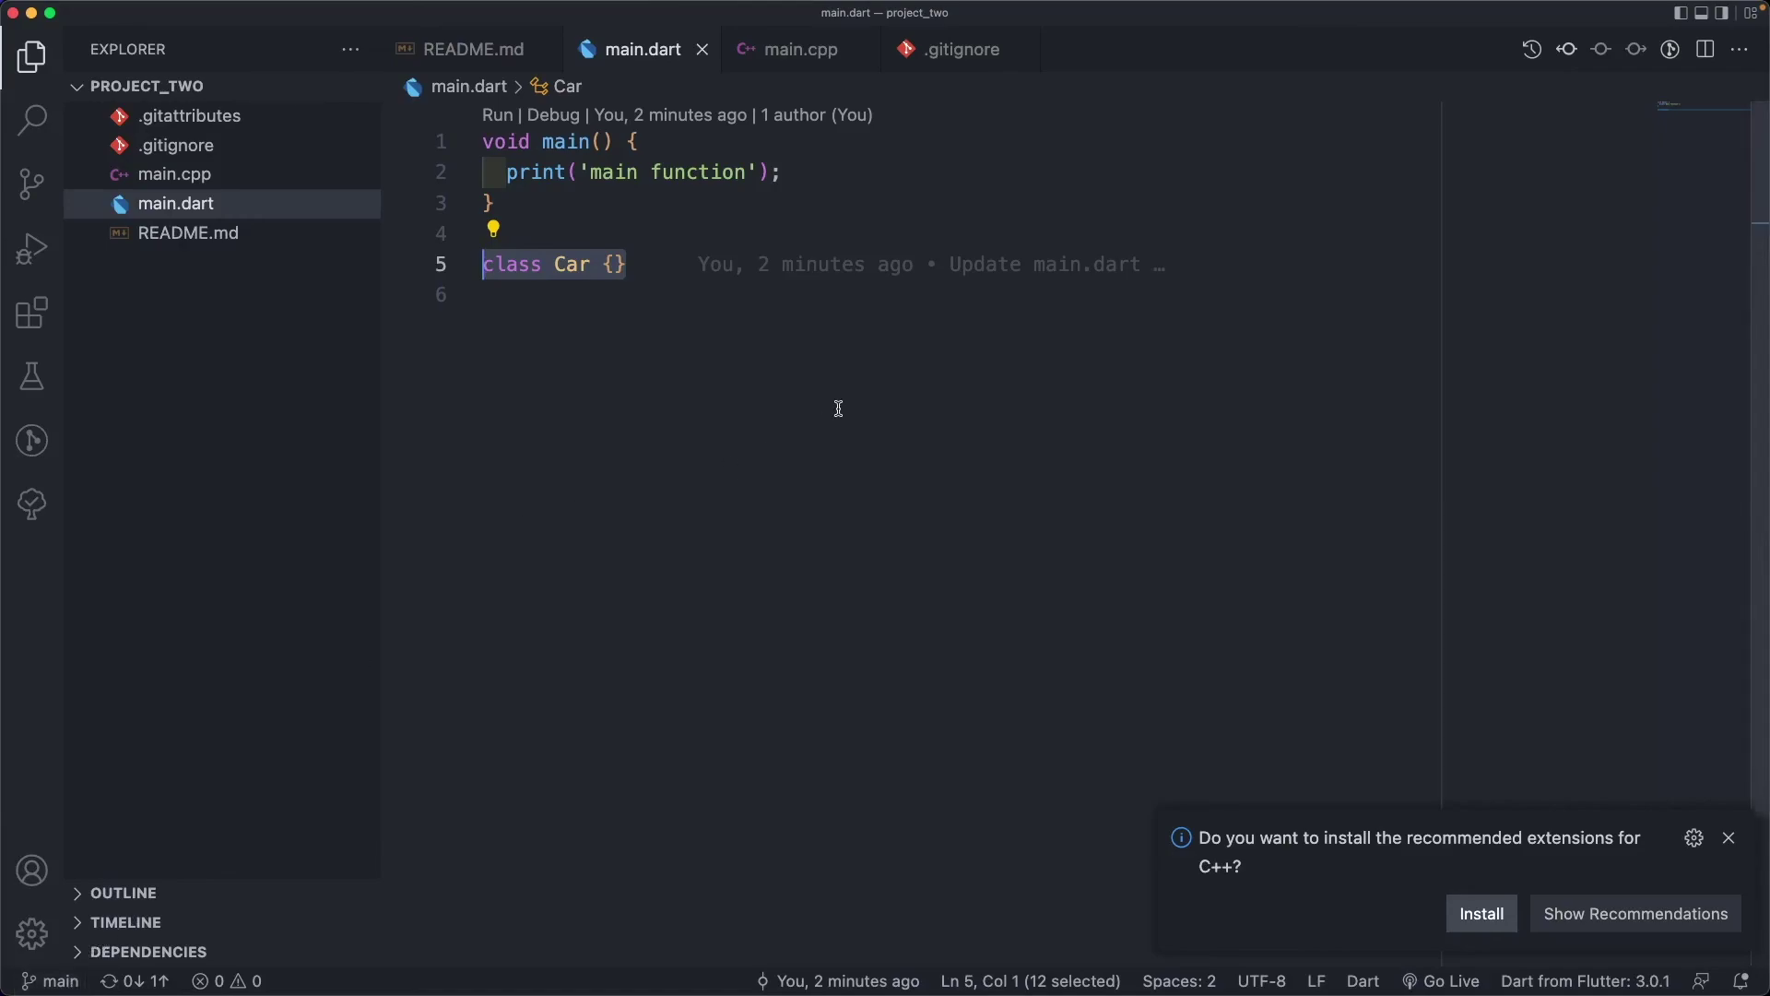
key(super+Tab)
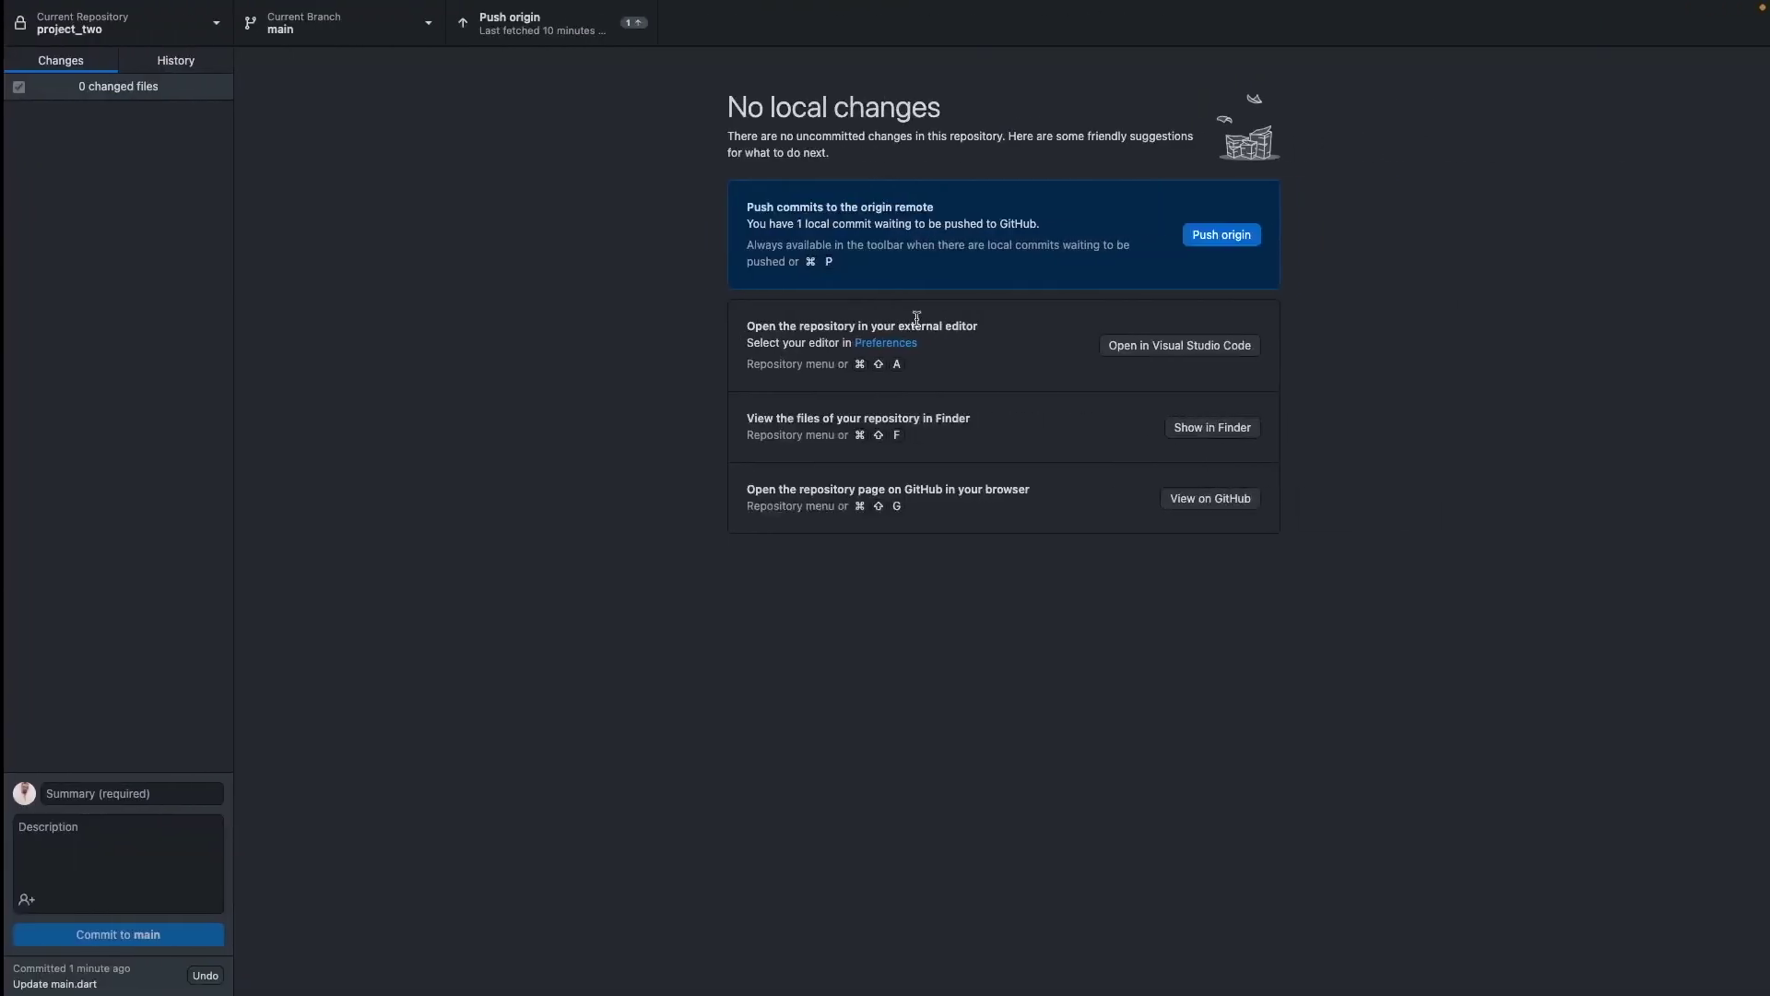
click(1215, 236)
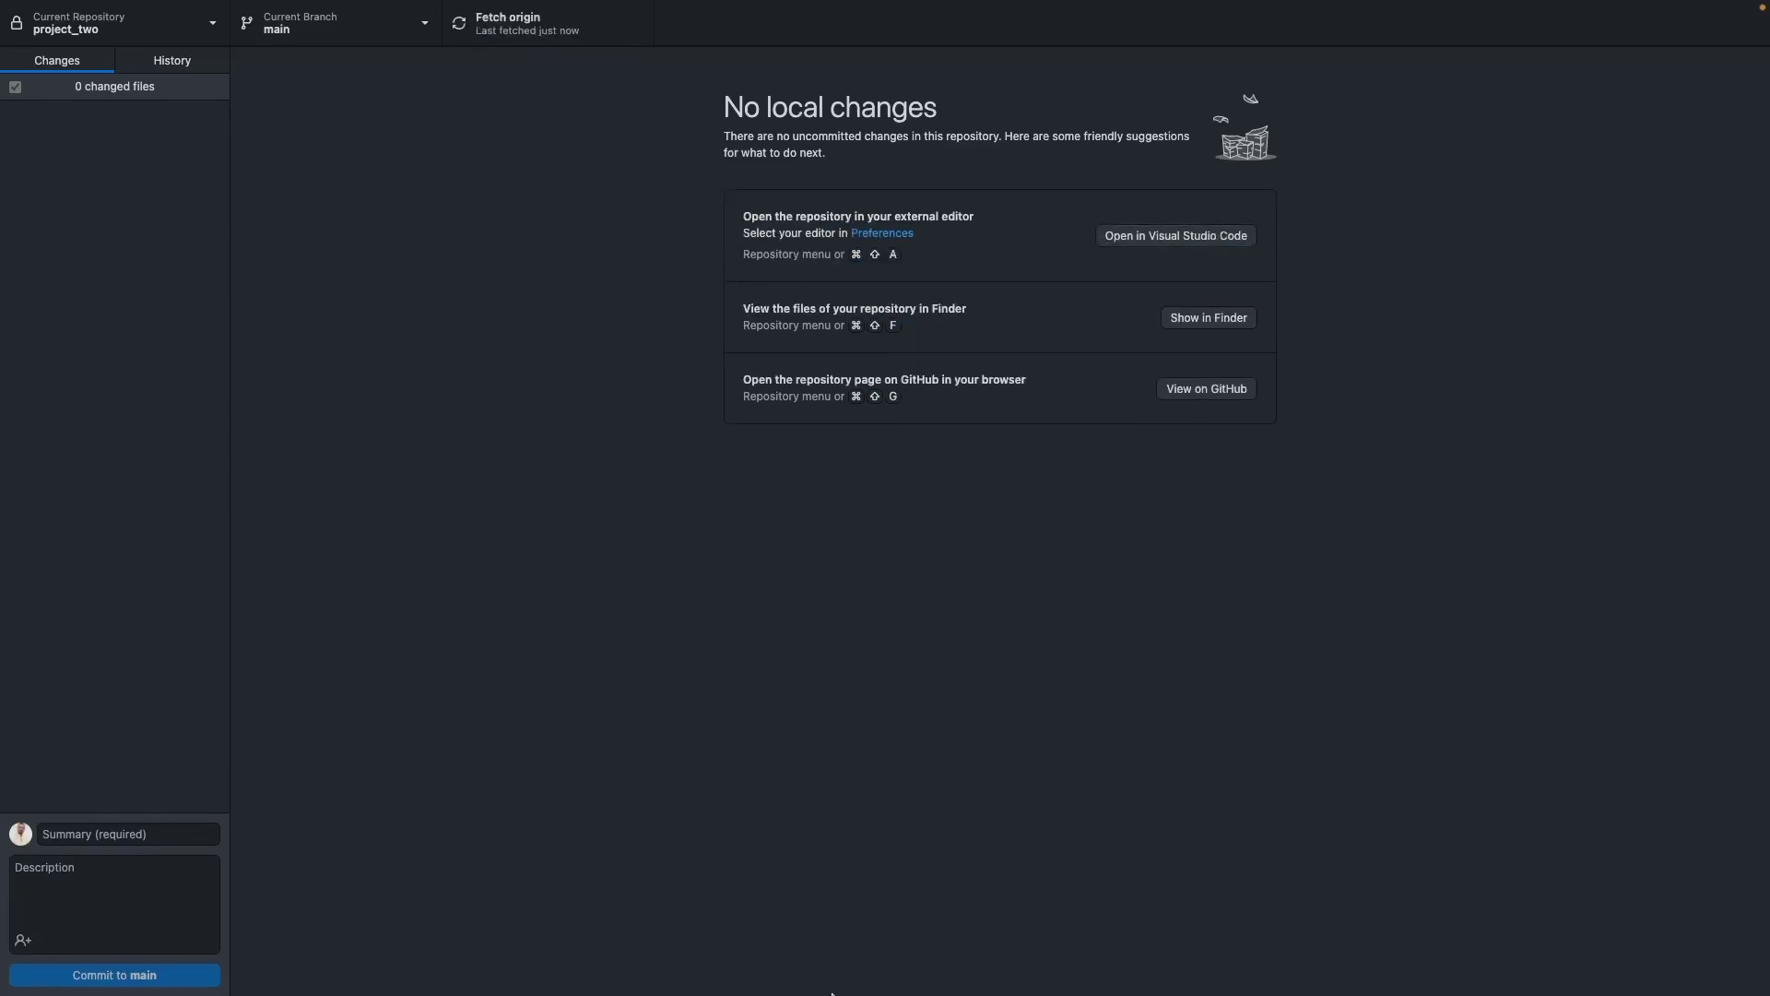
Switch to Chrome, reload the project_two repository page on GitHub, and open main.dart to check the pushed code
click(815, 948)
key(super+r)
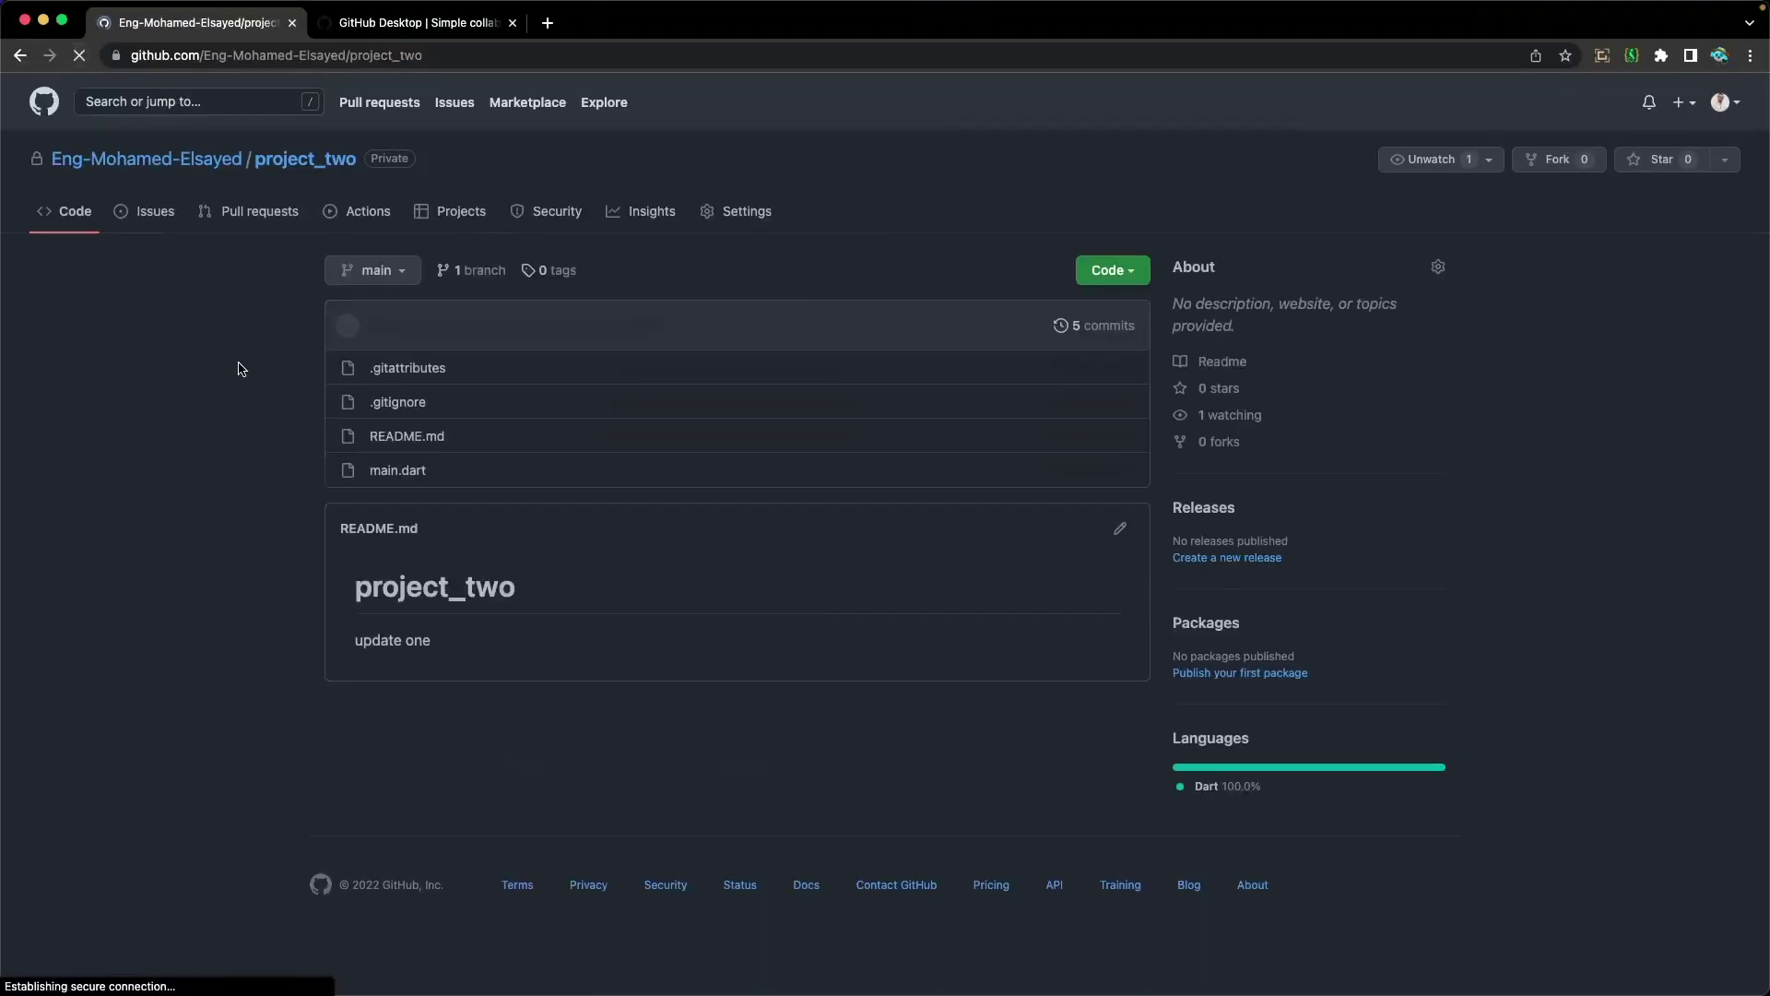
click(417, 472)
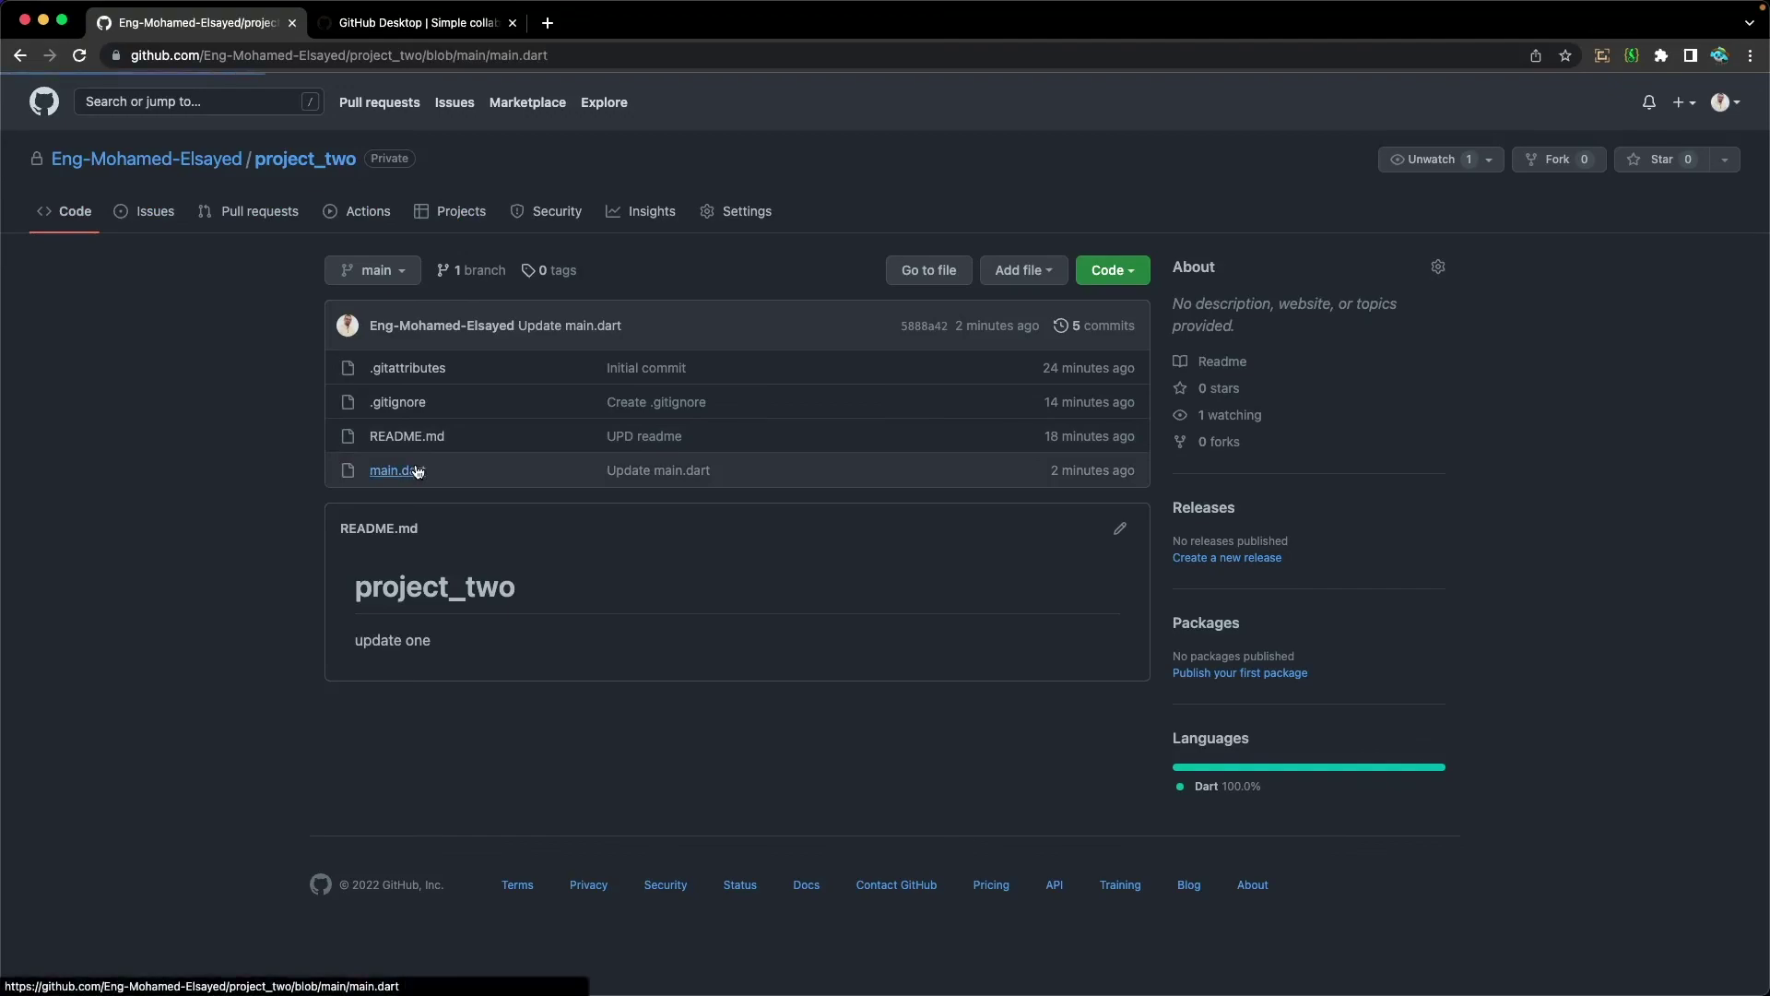